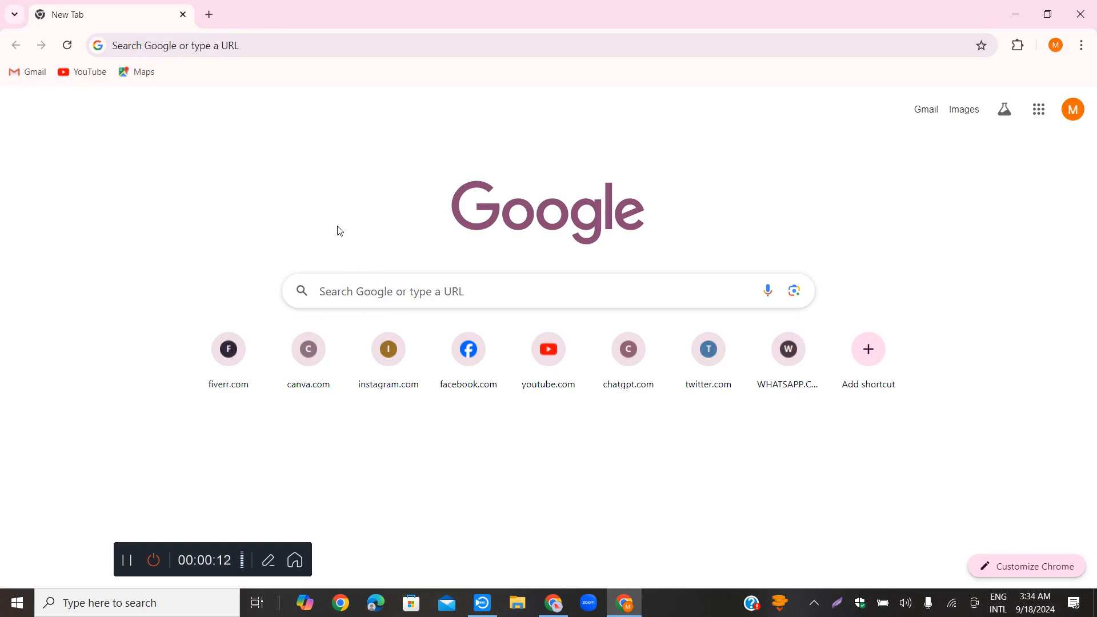
Open Meta Business Suite at business.facebook.com
{"action": "left_click", "coordinate": [439, 45]}
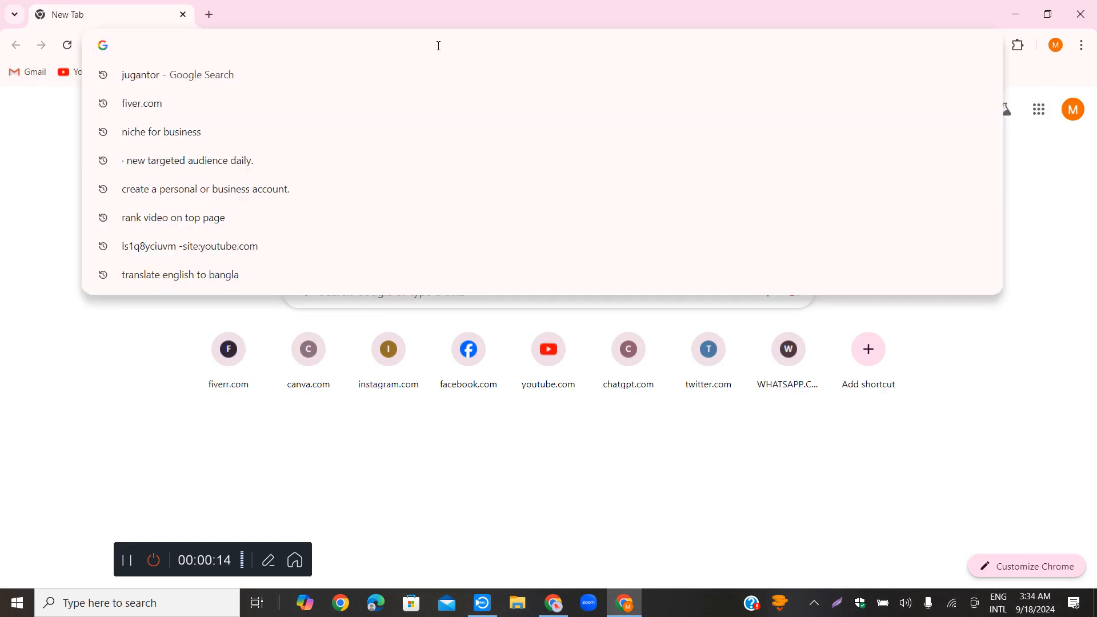
{"action": "type", "text": "b"}
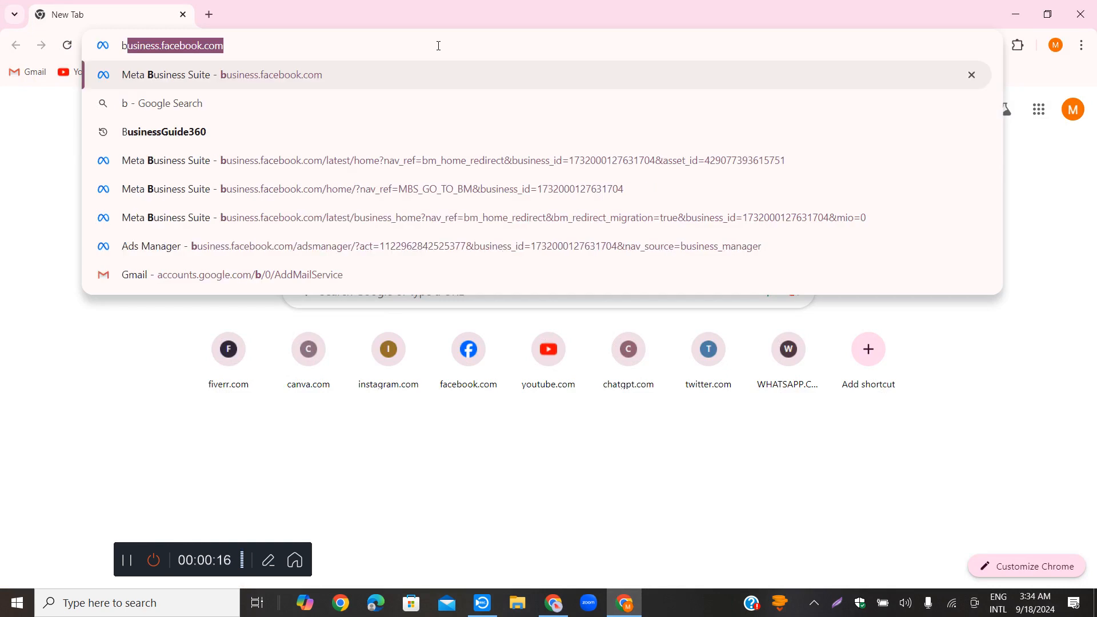
{"action": "key", "text": "Return"}
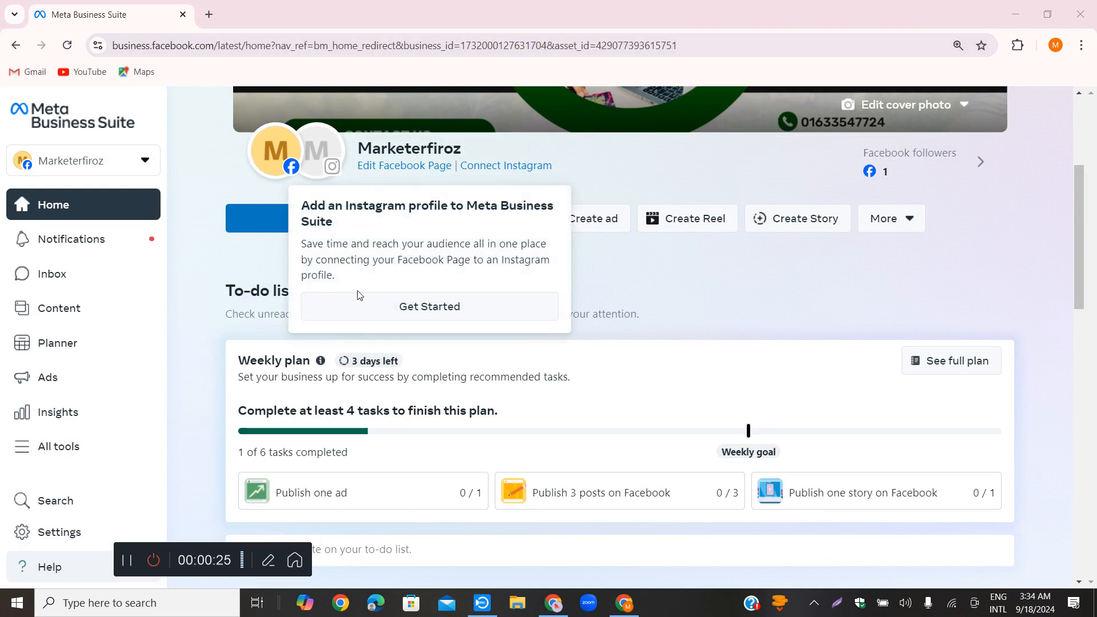
Go to the business portfolio's home and open its settings with the list of people
{"action": "left_click", "coordinate": [62, 572]}
{"action": "left_click", "coordinate": [73, 518]}
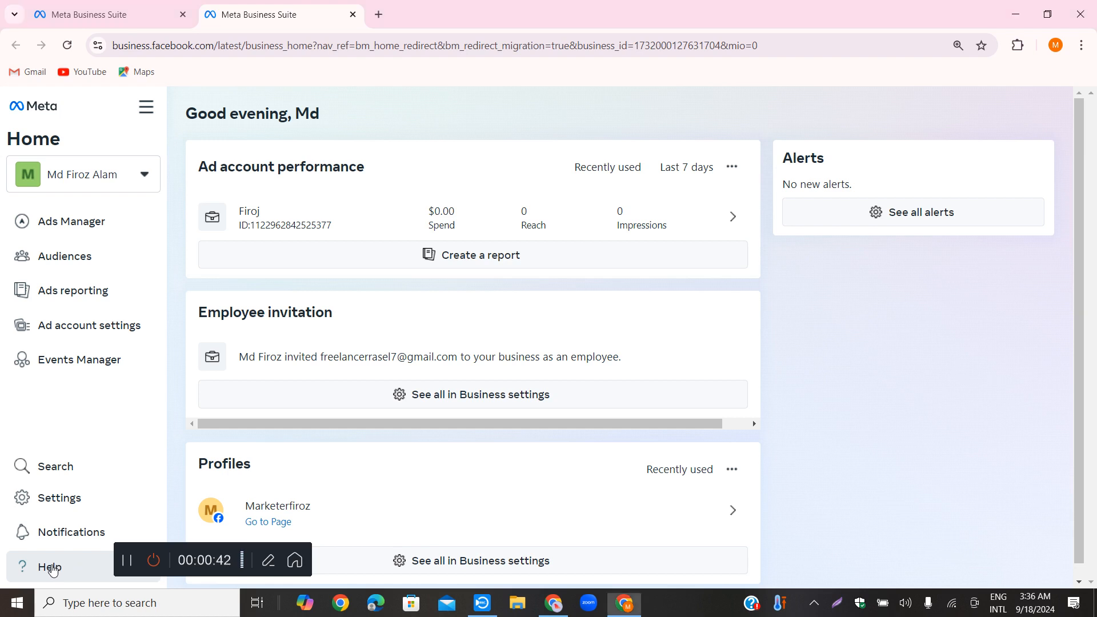
{"action": "left_click", "coordinate": [51, 566]}
{"action": "left_click", "coordinate": [53, 566]}
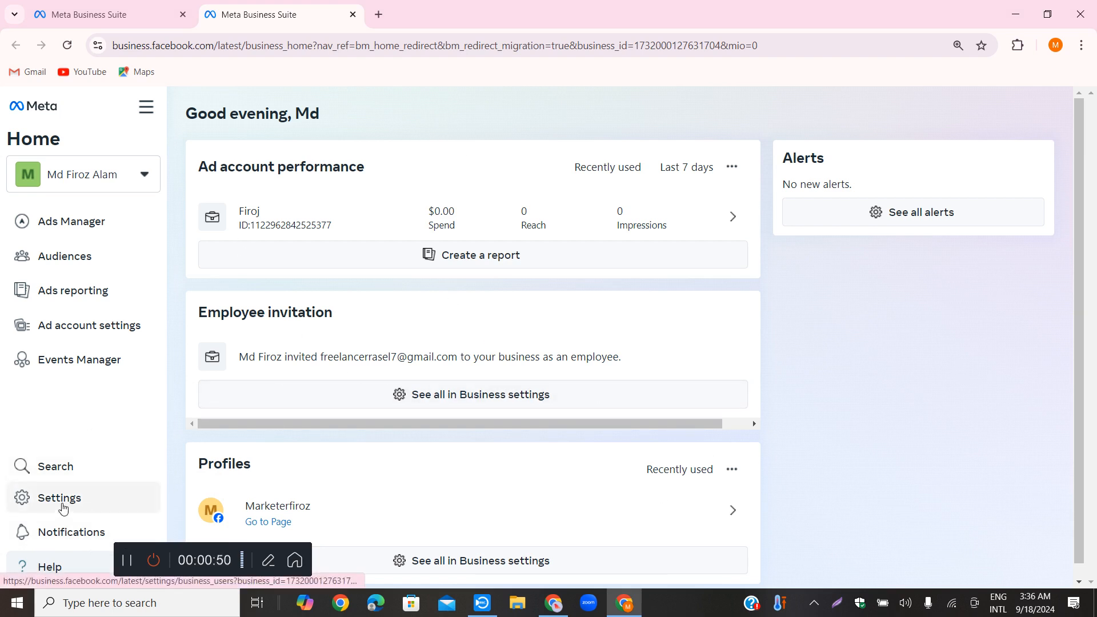
{"action": "left_click", "coordinate": [63, 507]}
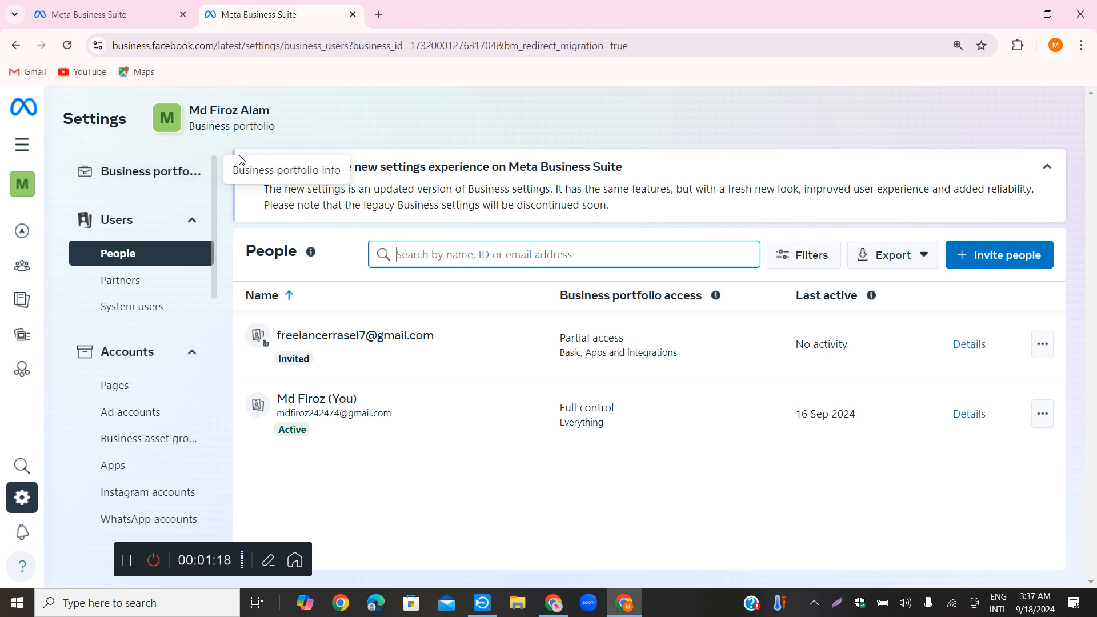
Open Ads Manager from the portfolio's full list of tools and start creating a new campaign
{"action": "left_click", "coordinate": [22, 143]}
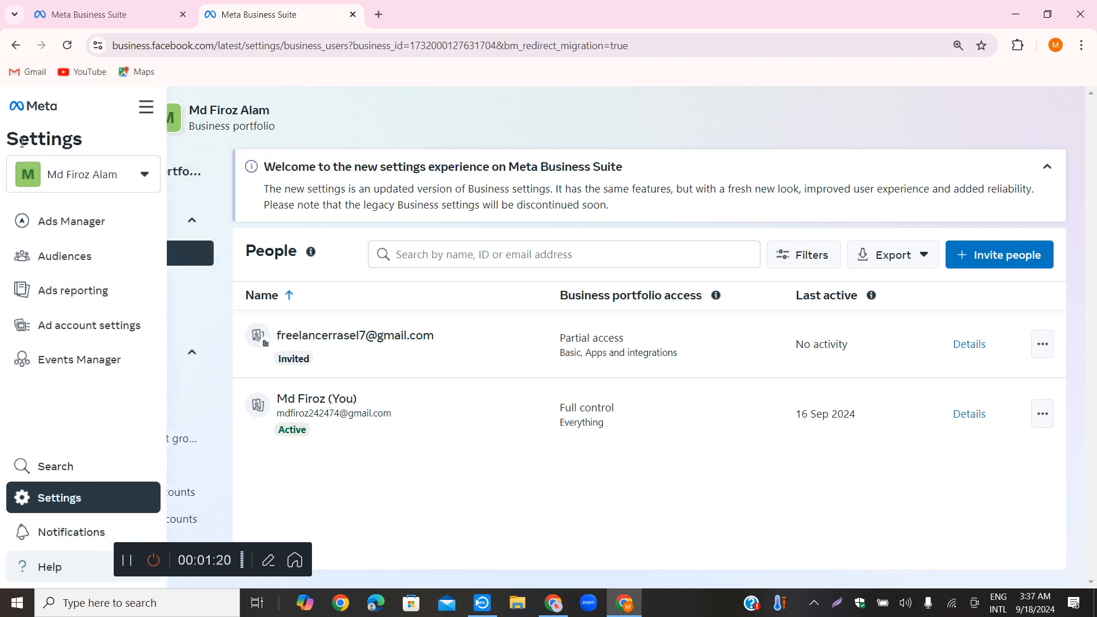
{"action": "left_click", "coordinate": [146, 113]}
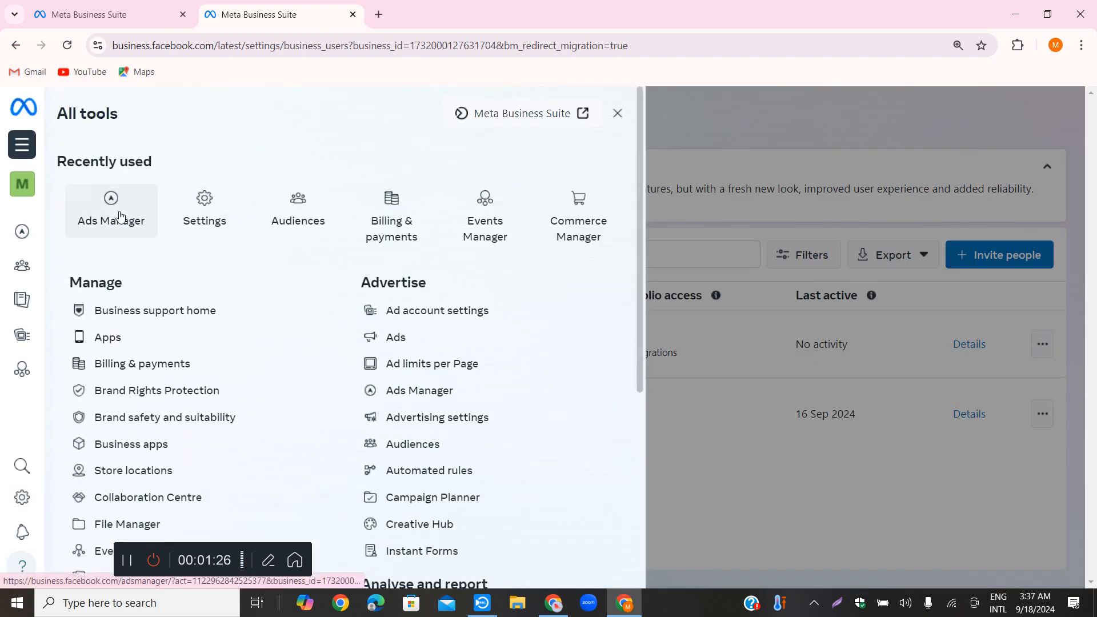
{"action": "left_click", "coordinate": [120, 216]}
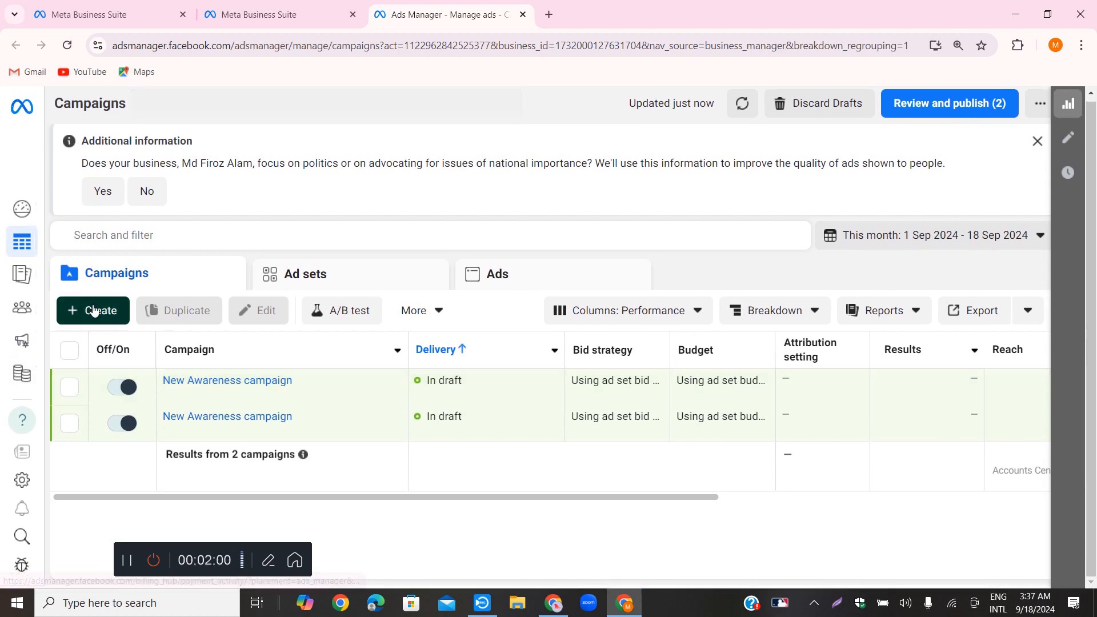
{"action": "left_click", "coordinate": [98, 311]}
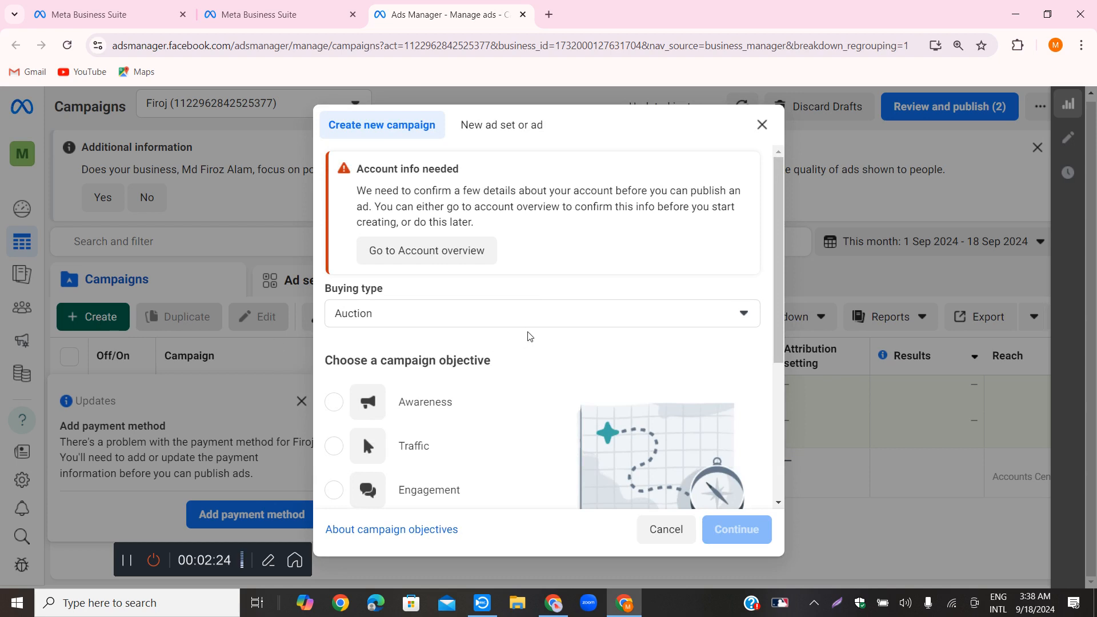
Examine the available campaign objectives and their descriptions, from Awareness and Traffic through Engagement, Leads, App promotion and Sales
{"action": "scroll", "coordinate": [514, 354], "scroll_direction": "down", "scroll_amount": 2}
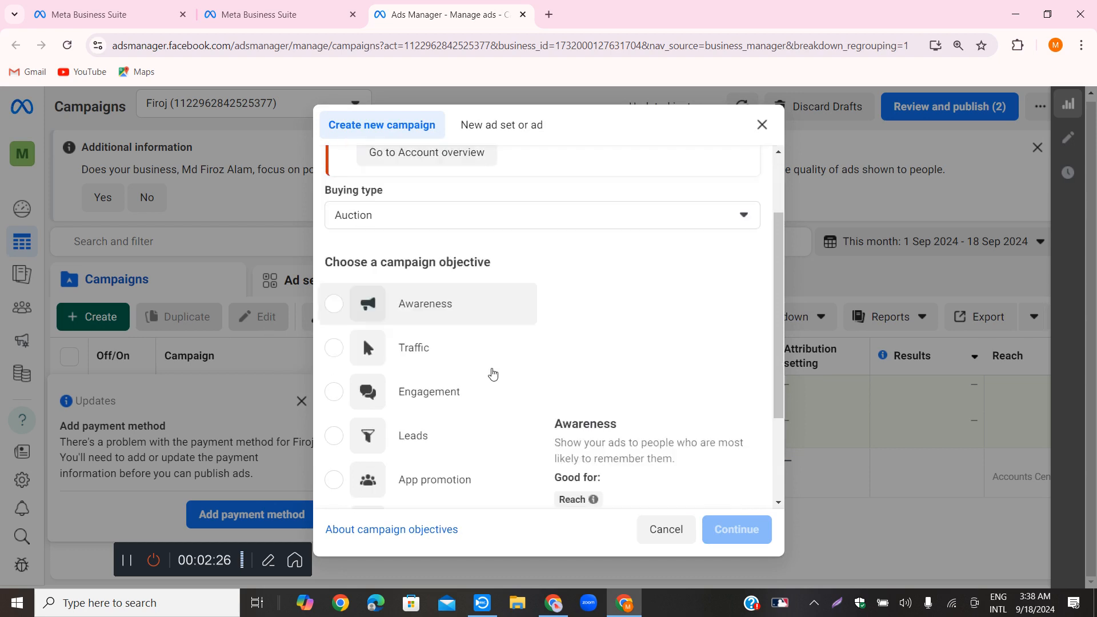
{"action": "scroll", "coordinate": [492, 373], "scroll_direction": "down", "scroll_amount": 1}
{"action": "scroll", "coordinate": [487, 375], "scroll_direction": "up", "scroll_amount": 2}
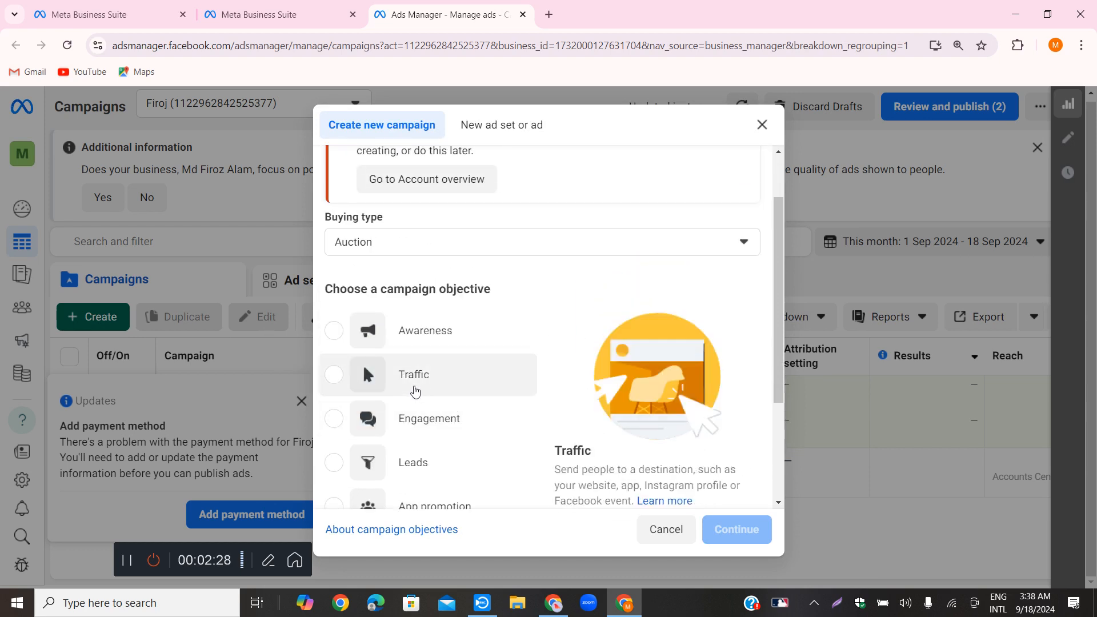
{"action": "scroll", "coordinate": [441, 354], "scroll_direction": "up", "scroll_amount": 2}
{"action": "scroll", "coordinate": [446, 400], "scroll_direction": "down", "scroll_amount": 2}
{"action": "scroll", "coordinate": [461, 419], "scroll_direction": "down", "scroll_amount": 3}
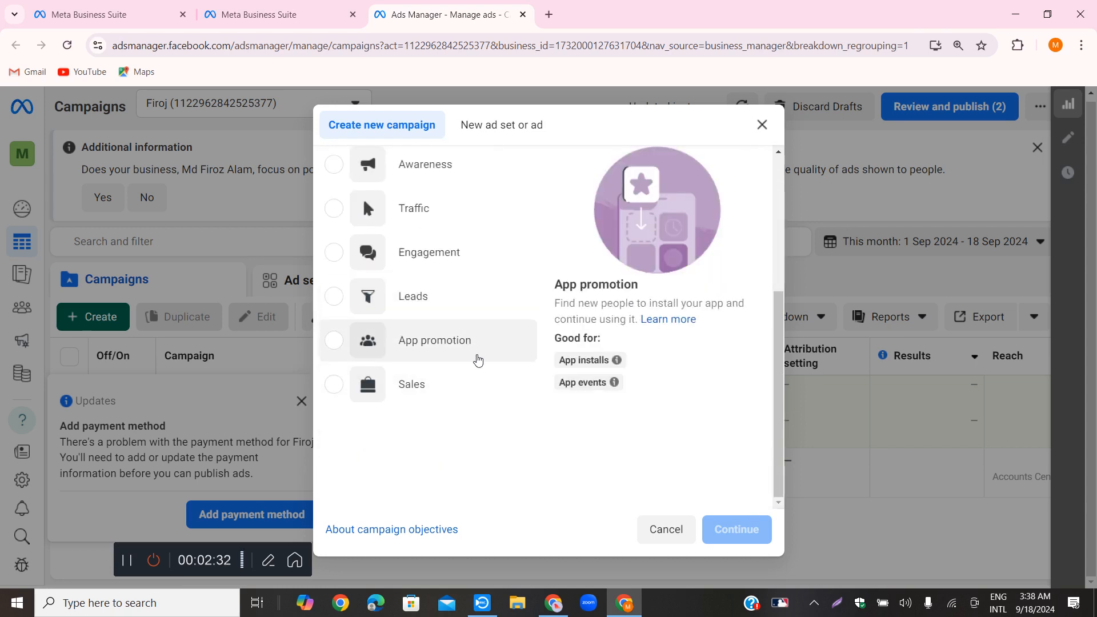
{"action": "scroll", "coordinate": [439, 400], "scroll_direction": "up", "scroll_amount": 4}
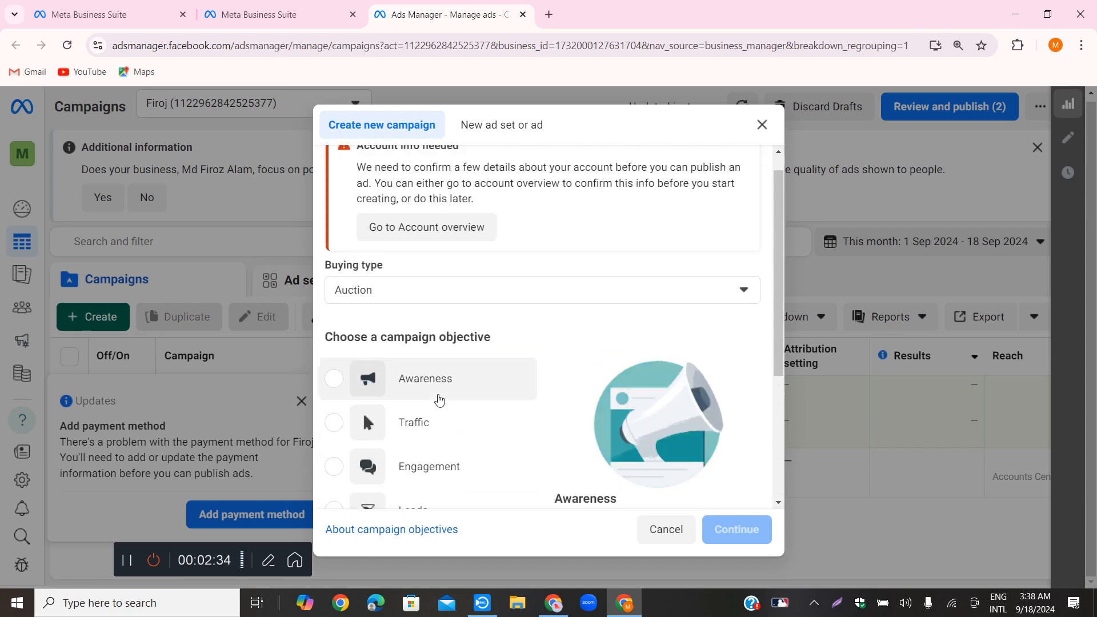
{"action": "scroll", "coordinate": [439, 412], "scroll_direction": "down", "scroll_amount": 1}
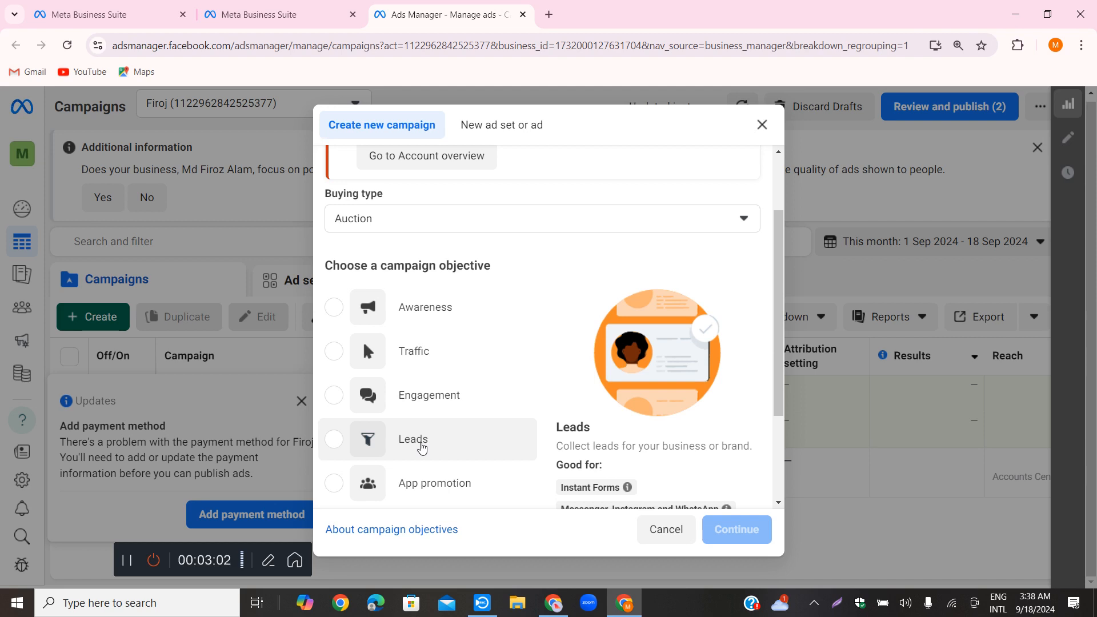
{"action": "scroll", "coordinate": [426, 434], "scroll_direction": "down", "scroll_amount": 2}
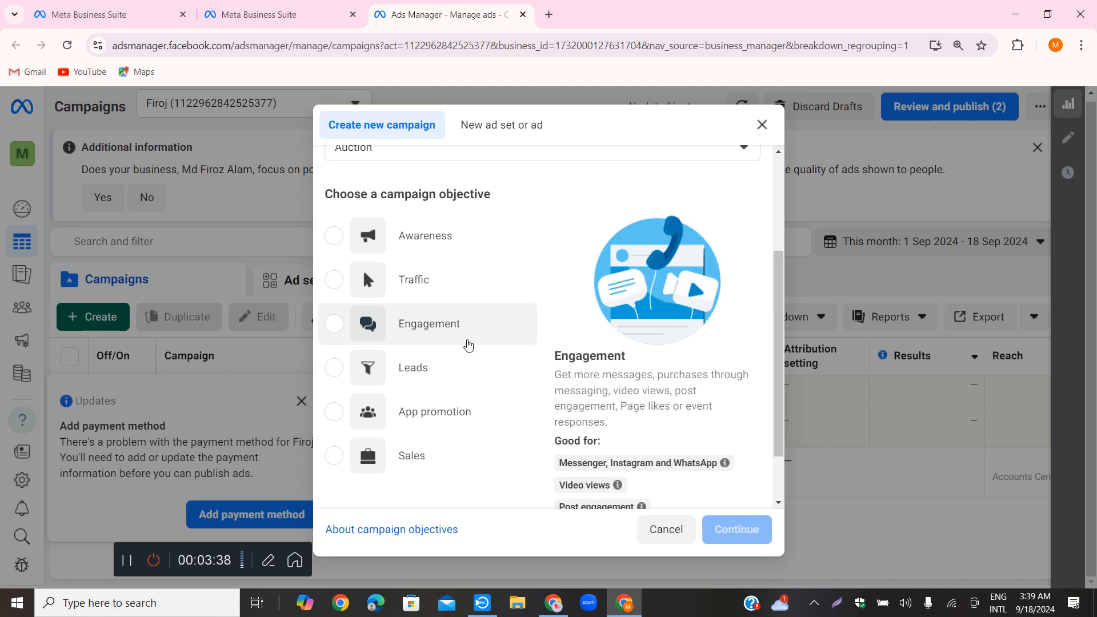
{"action": "scroll", "coordinate": [468, 349], "scroll_direction": "down", "scroll_amount": 1}
{"action": "scroll", "coordinate": [469, 349], "scroll_direction": "up", "scroll_amount": 2}
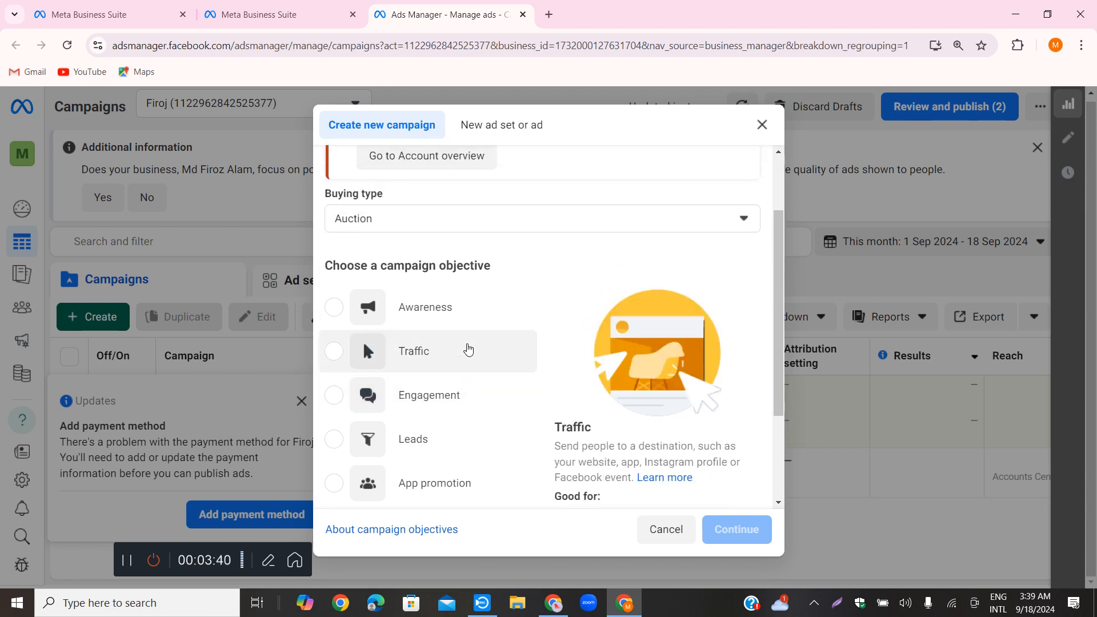
{"action": "scroll", "coordinate": [466, 360], "scroll_direction": "up", "scroll_amount": 2}
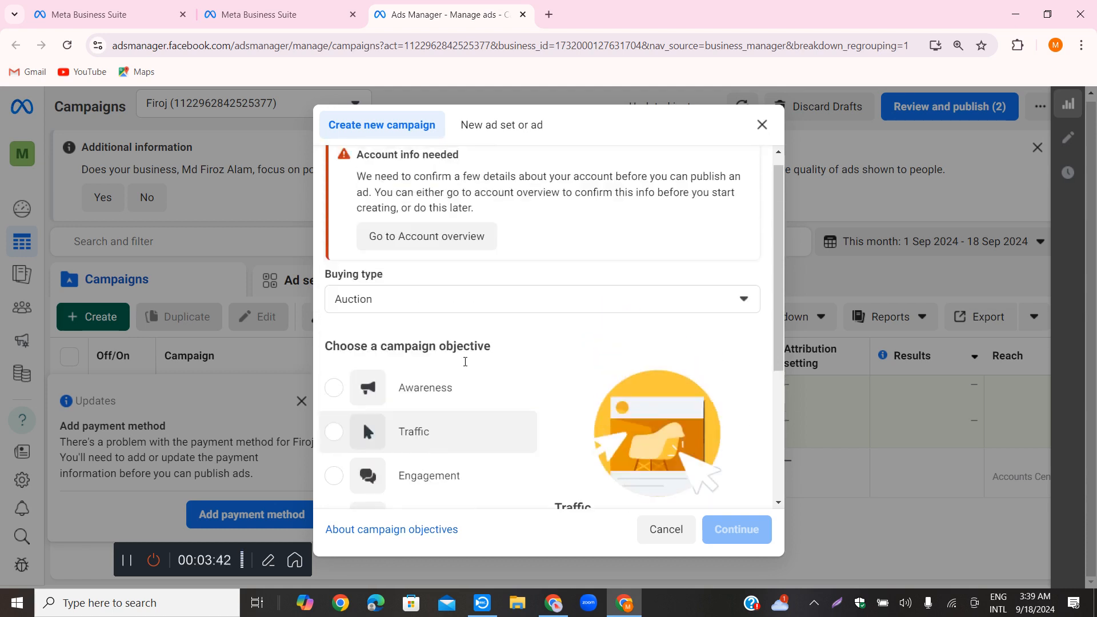
{"action": "scroll", "coordinate": [617, 303], "scroll_direction": "down", "scroll_amount": 3}
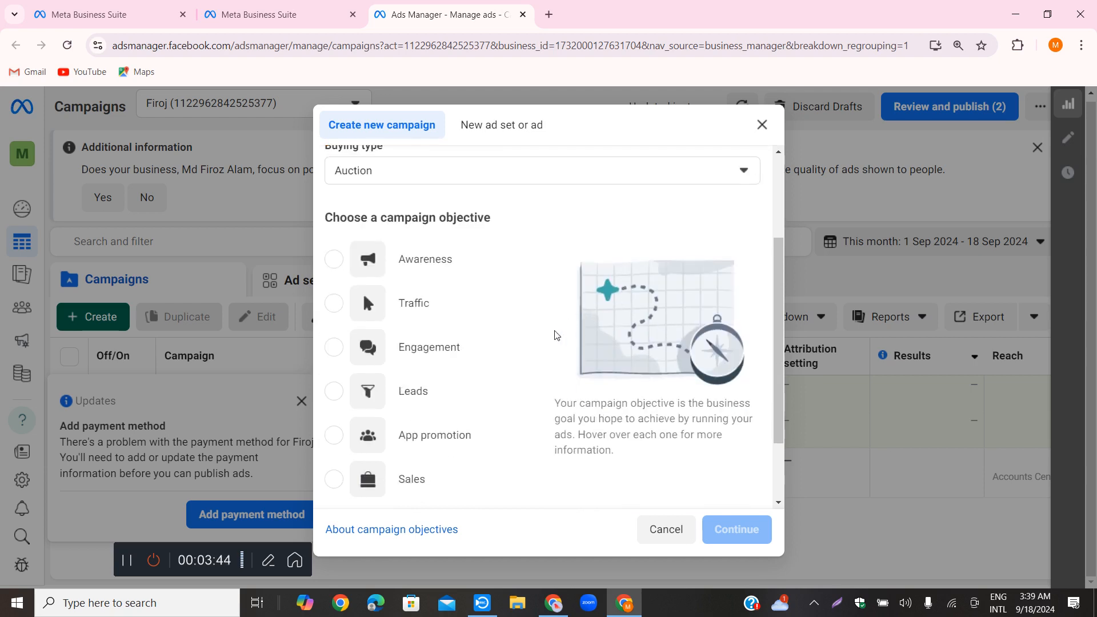
{"action": "scroll", "coordinate": [469, 367], "scroll_direction": "down", "scroll_amount": 1}
{"action": "scroll", "coordinate": [468, 367], "scroll_direction": "down", "scroll_amount": 2}
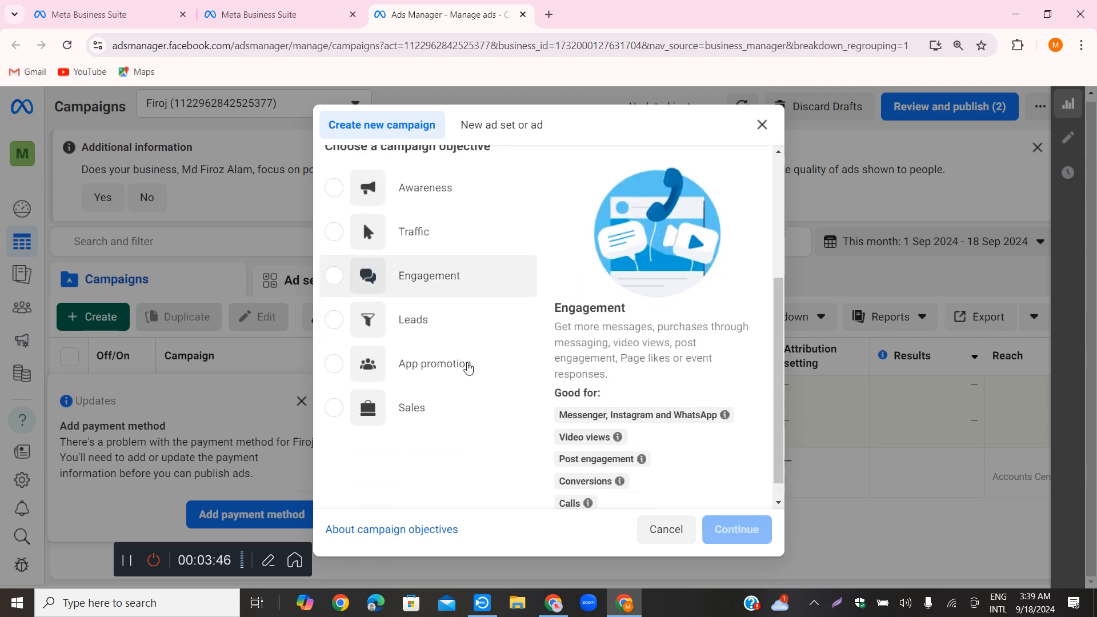
{"action": "scroll", "coordinate": [465, 343], "scroll_direction": "down", "scroll_amount": 1}
{"action": "scroll", "coordinate": [470, 327], "scroll_direction": "up", "scroll_amount": 3}
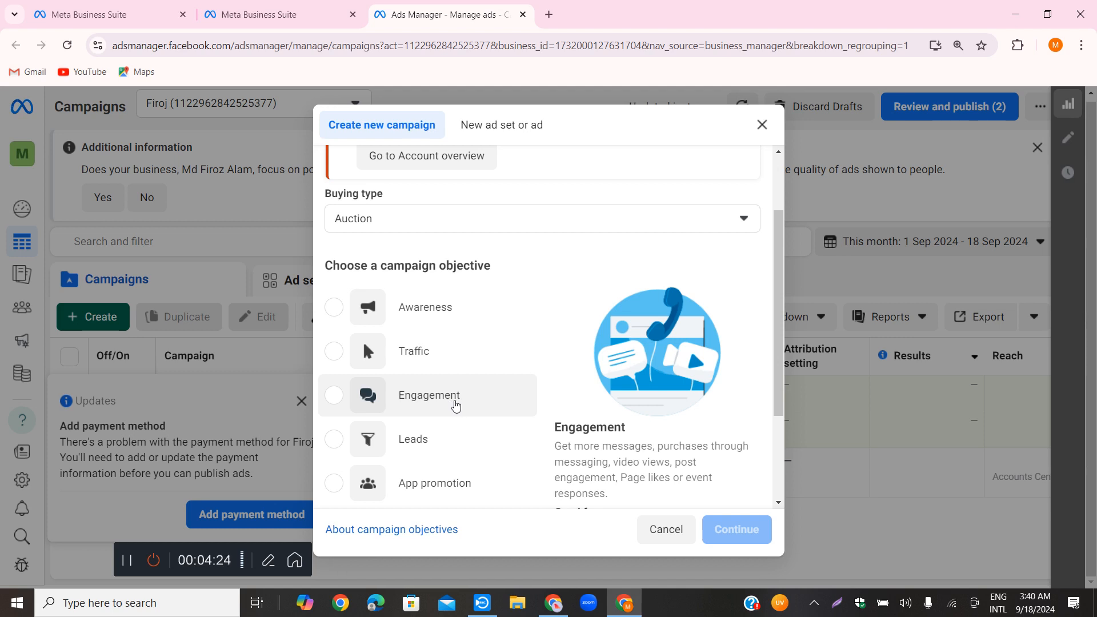
Choose the Engagement objective and create the campaign with the recommended settings
{"action": "scroll", "coordinate": [454, 403], "scroll_direction": "down", "scroll_amount": 2}
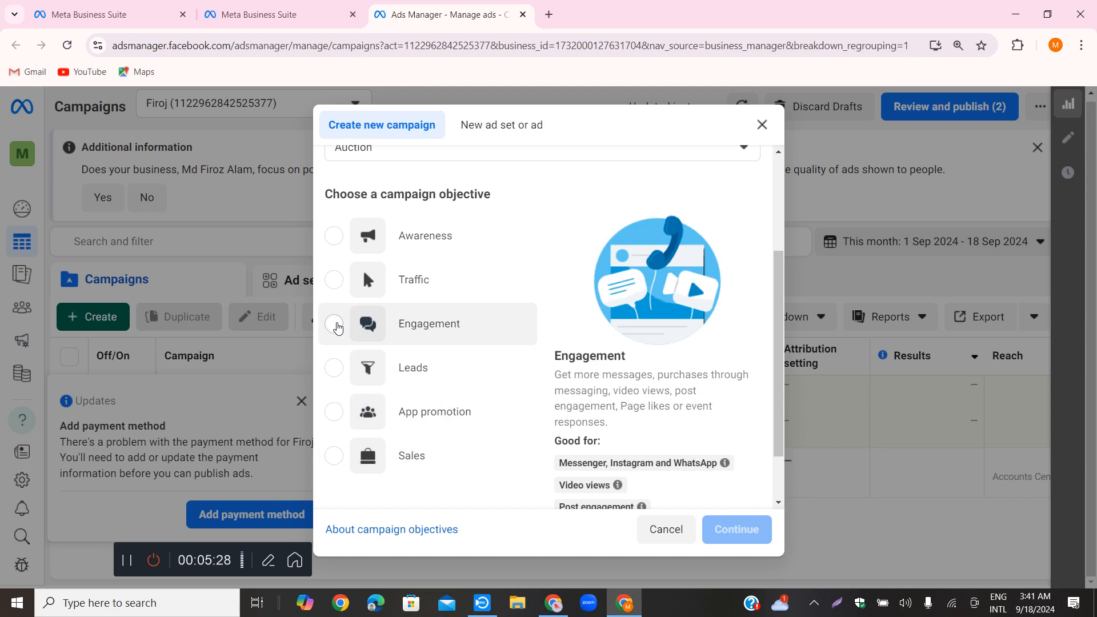
{"action": "left_click", "coordinate": [336, 324]}
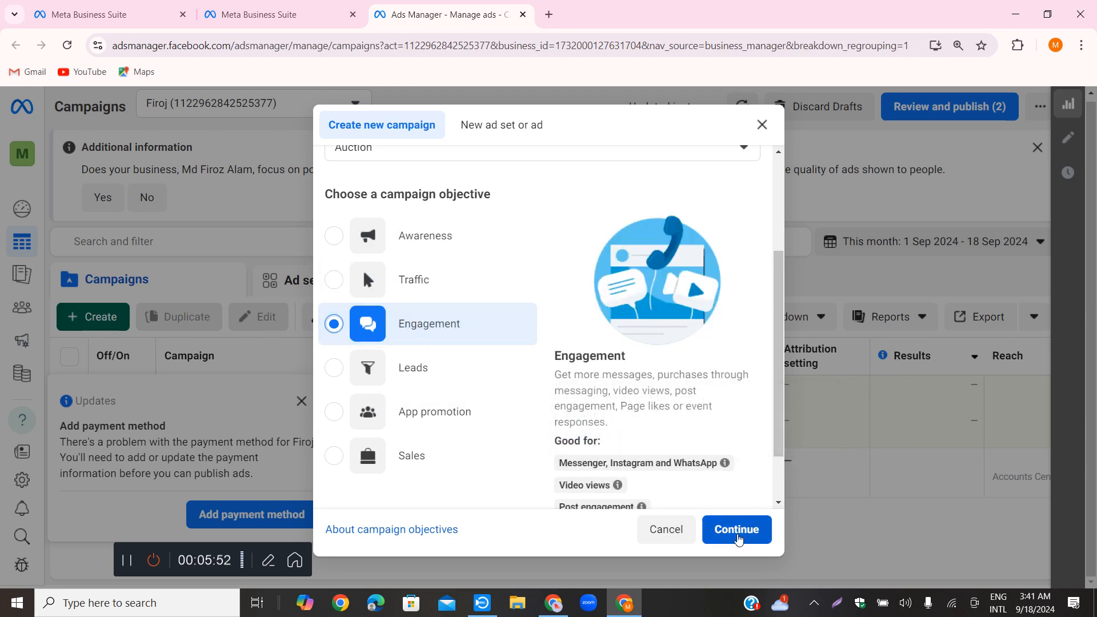
{"action": "left_click", "coordinate": [738, 533]}
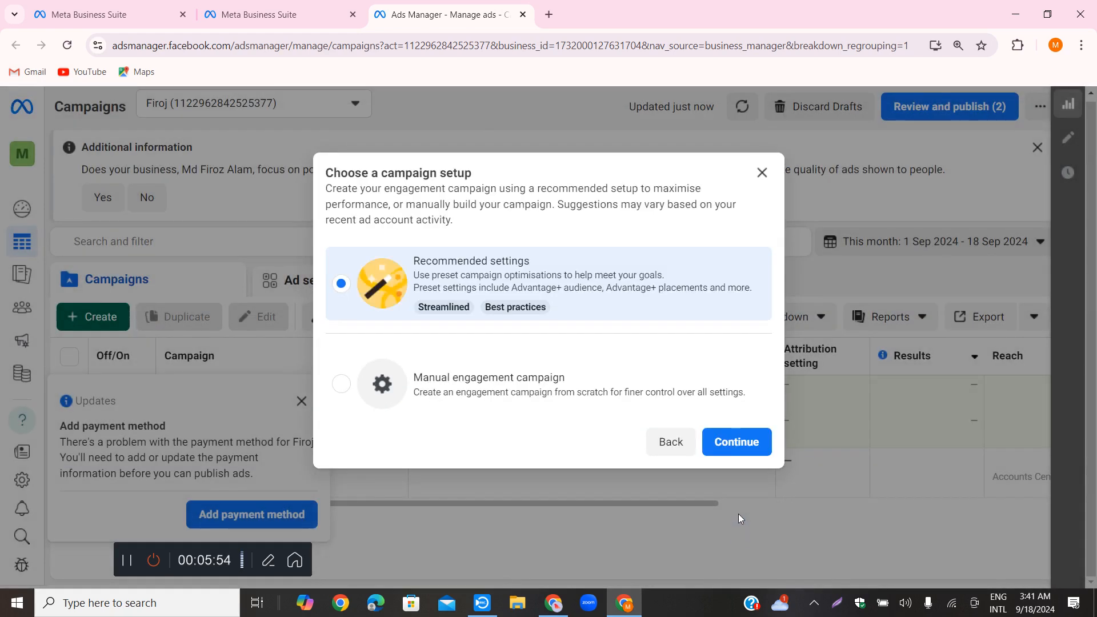
{"action": "left_click", "coordinate": [749, 441]}
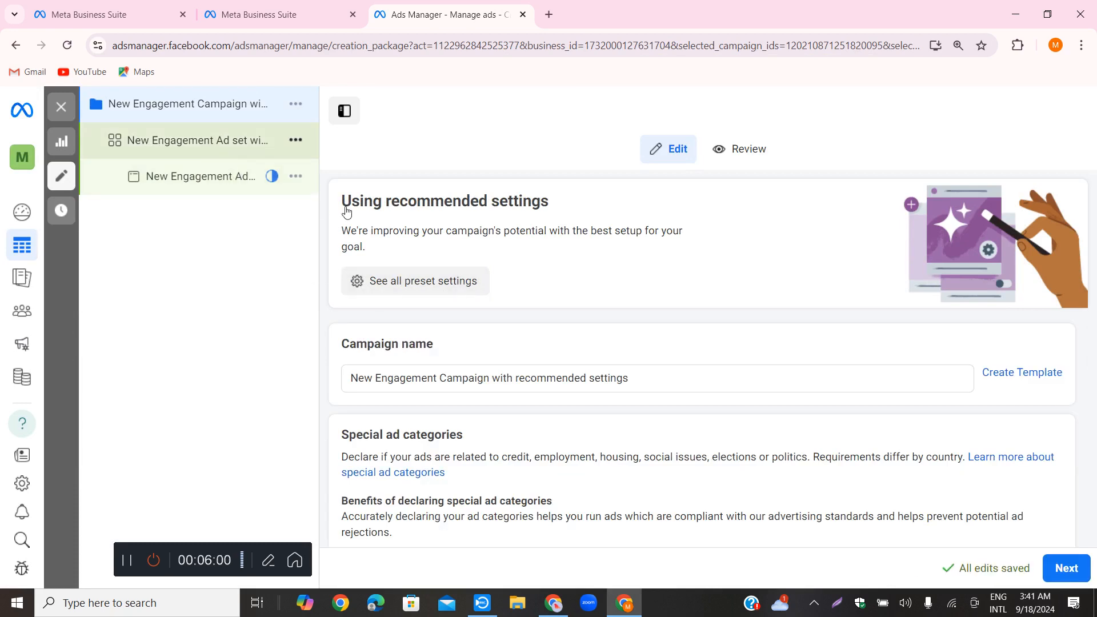
Review the engagement ad set's conversion location, ad type, Facebook Page, messaging apps, performance goal, bid control, budget and schedule
{"action": "scroll", "coordinate": [713, 384], "scroll_direction": "down", "scroll_amount": 5}
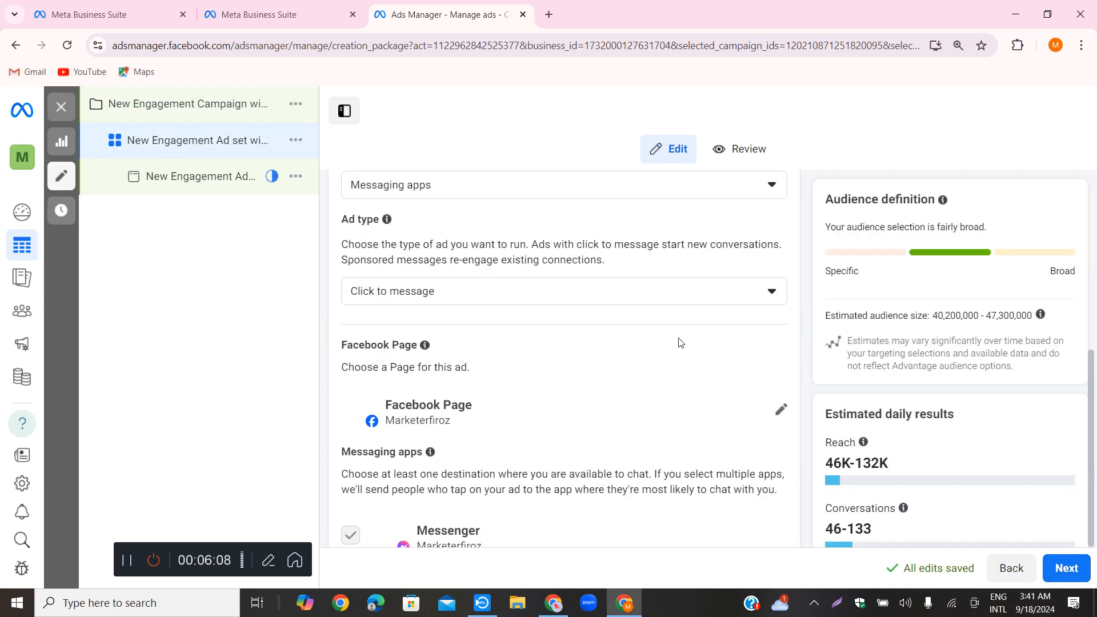
{"action": "scroll", "coordinate": [533, 299], "scroll_direction": "up", "scroll_amount": 4}
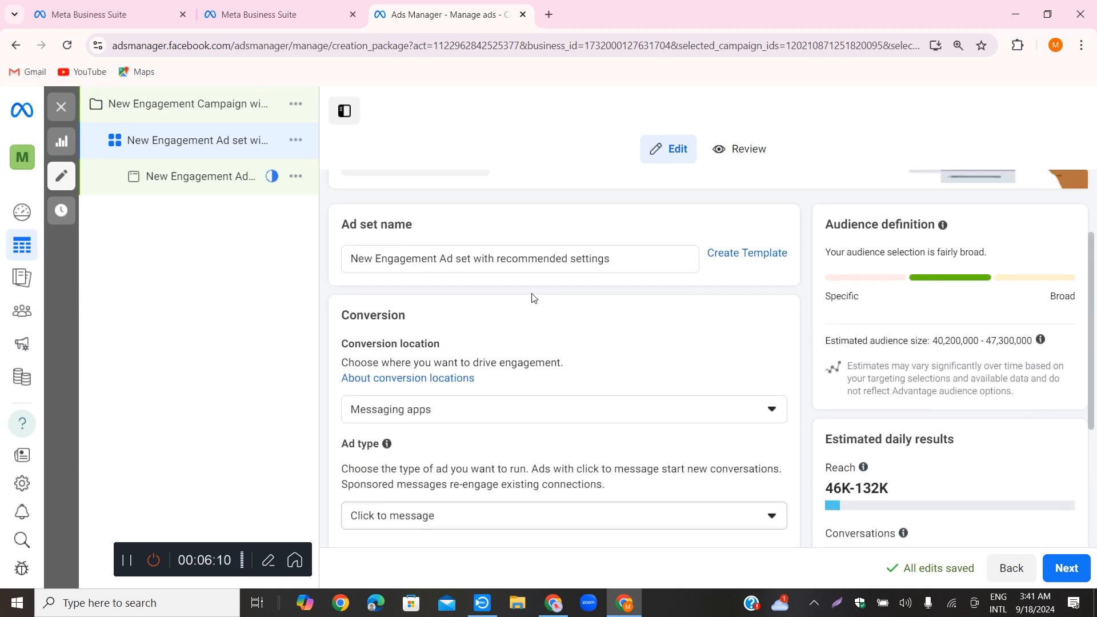
{"action": "scroll", "coordinate": [534, 299], "scroll_direction": "up", "scroll_amount": 2}
{"action": "scroll", "coordinate": [526, 301], "scroll_direction": "down", "scroll_amount": 1}
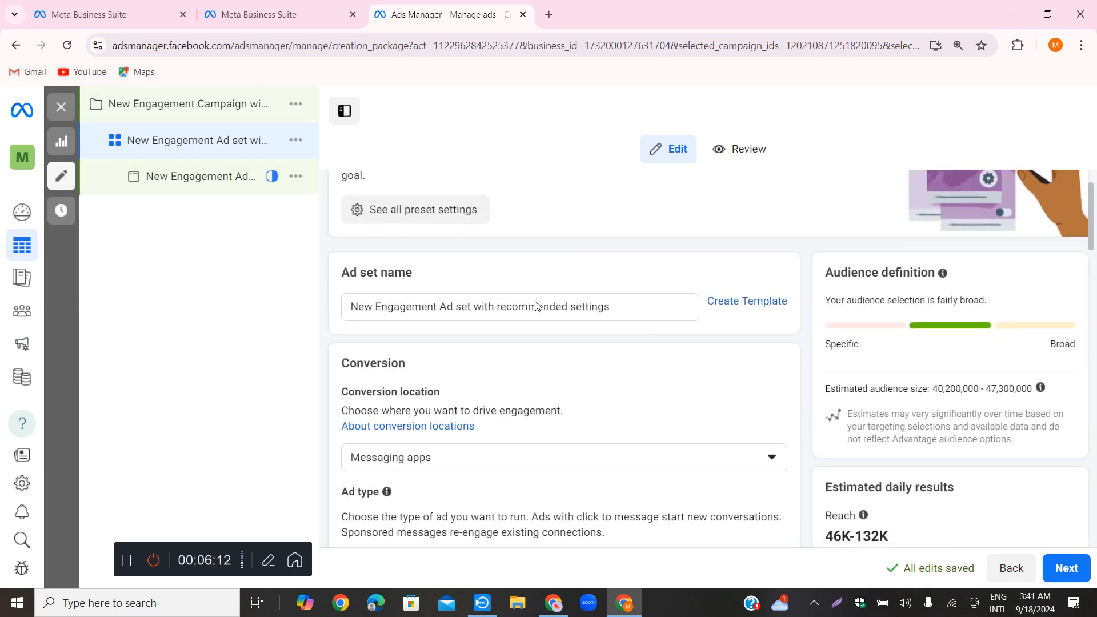
{"action": "scroll", "coordinate": [535, 306], "scroll_direction": "down", "scroll_amount": 3}
{"action": "scroll", "coordinate": [473, 264], "scroll_direction": "up", "scroll_amount": 4}
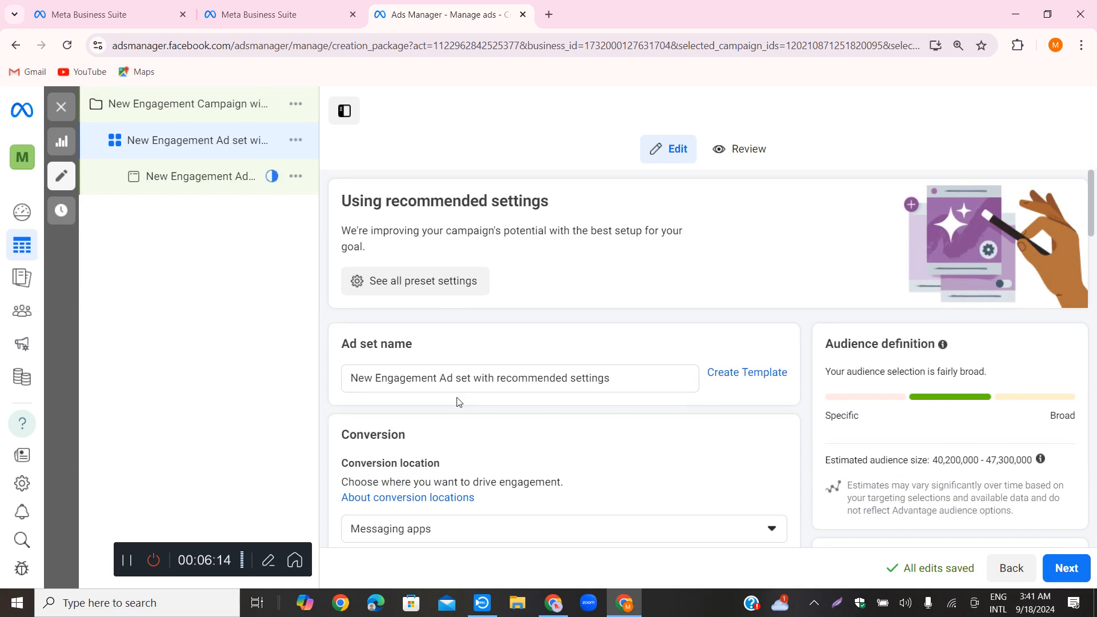
{"action": "scroll", "coordinate": [523, 380], "scroll_direction": "down", "scroll_amount": 8}
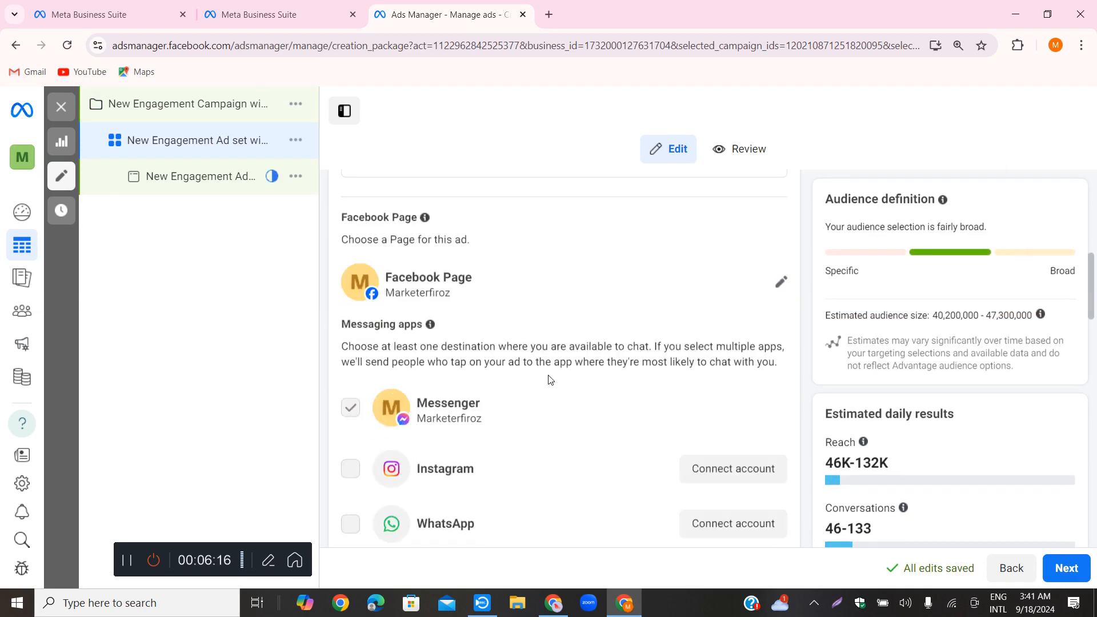
{"action": "scroll", "coordinate": [547, 372], "scroll_direction": "down", "scroll_amount": 3}
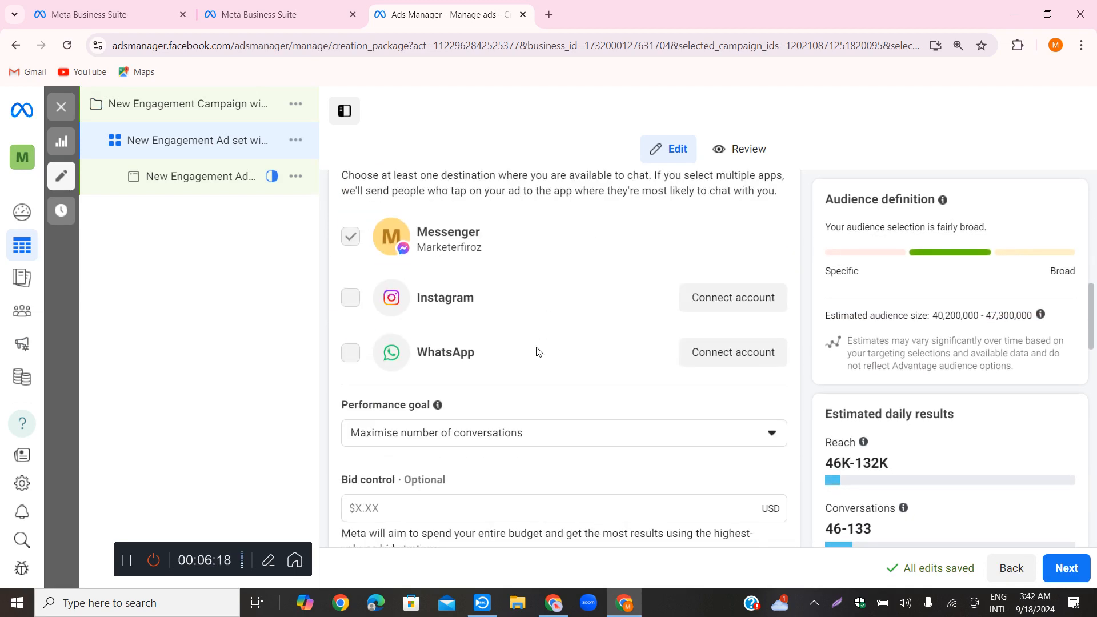
{"action": "scroll", "coordinate": [537, 357], "scroll_direction": "down", "scroll_amount": 3}
{"action": "scroll", "coordinate": [621, 425], "scroll_direction": "up", "scroll_amount": 4}
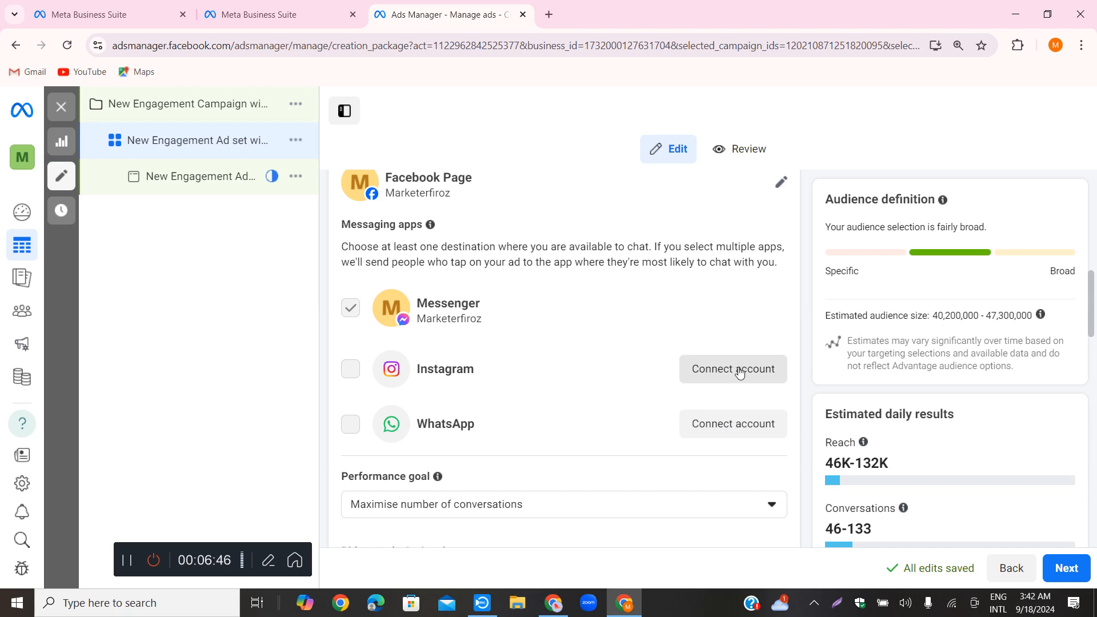
{"action": "scroll", "coordinate": [471, 358], "scroll_direction": "down", "scroll_amount": 3}
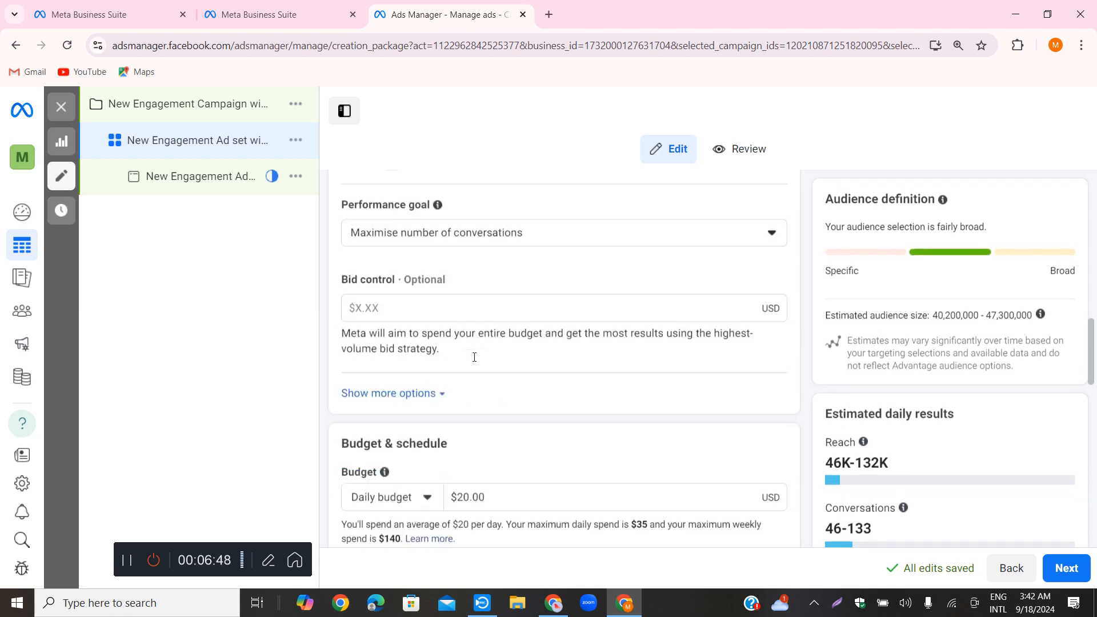
{"action": "scroll", "coordinate": [474, 357], "scroll_direction": "down", "scroll_amount": 2}
{"action": "scroll", "coordinate": [513, 350], "scroll_direction": "up", "scroll_amount": 4}
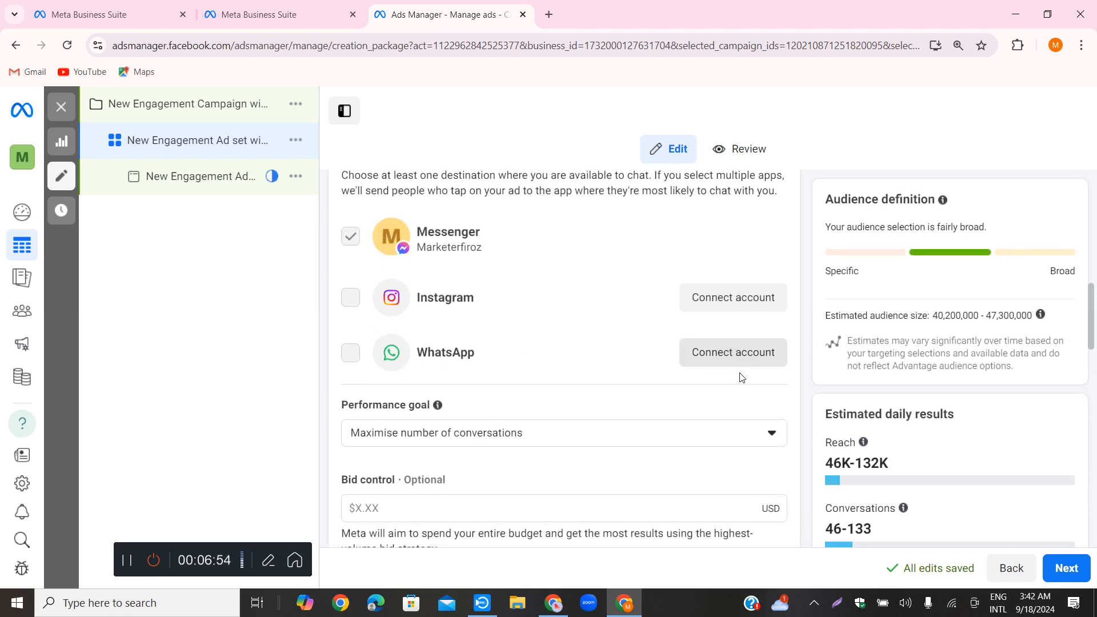
{"action": "scroll", "coordinate": [609, 427], "scroll_direction": "down", "scroll_amount": 4}
{"action": "scroll", "coordinate": [609, 427], "scroll_direction": "down", "scroll_amount": 3}
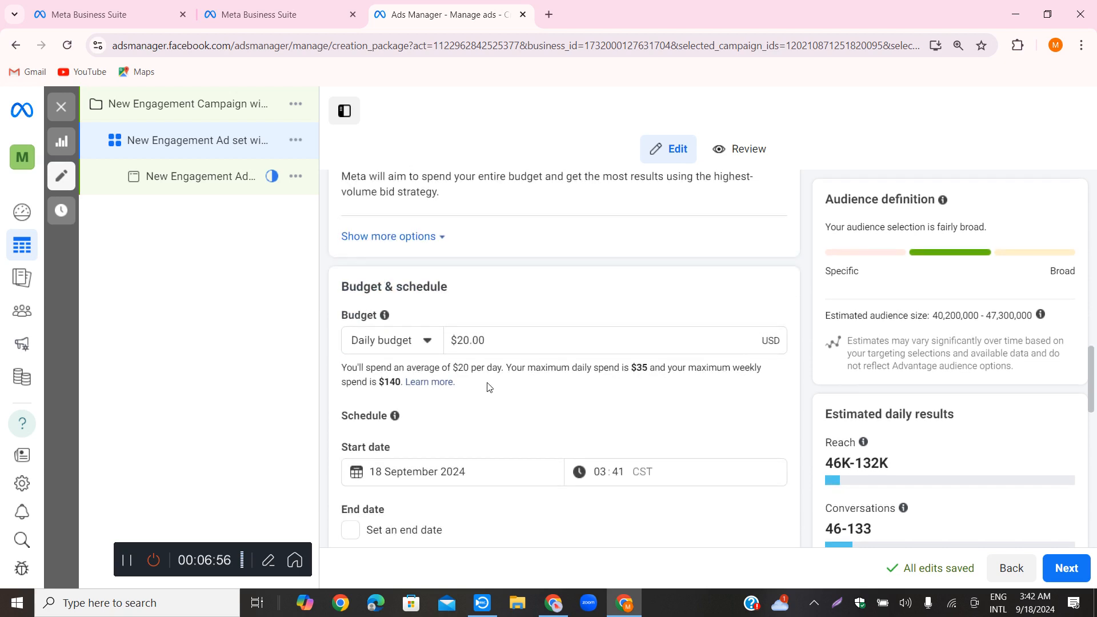
Set the ad set's daily budget to $5.00
{"action": "left_click", "coordinate": [500, 339]}
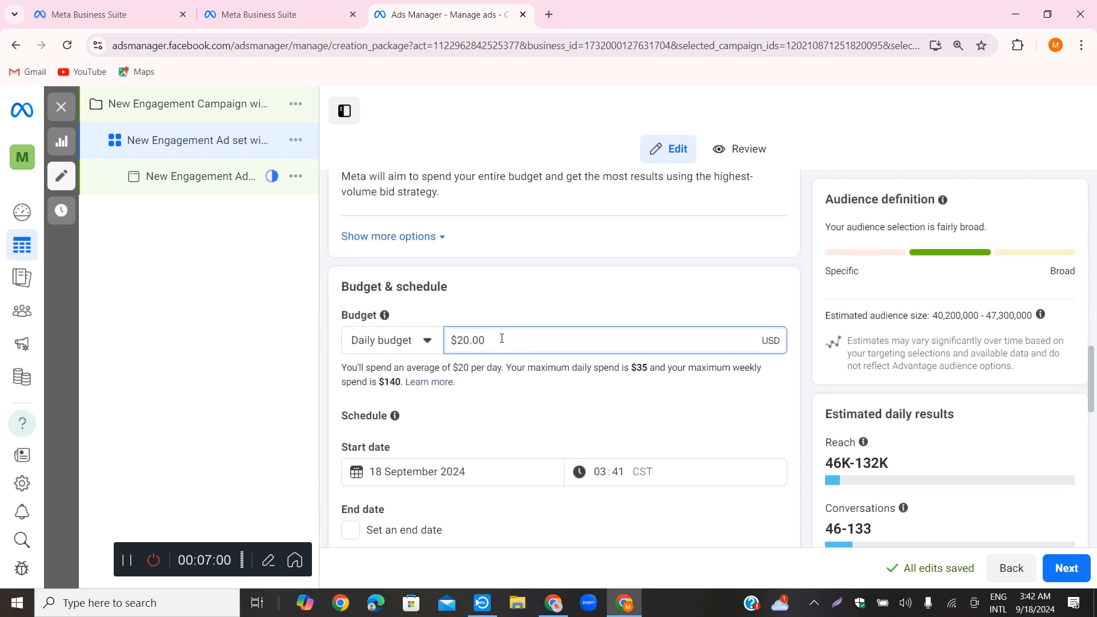
{"action": "scroll", "coordinate": [512, 338], "scroll_direction": "down", "scroll_amount": 3}
{"action": "scroll", "coordinate": [507, 320], "scroll_direction": "up", "scroll_amount": 1}
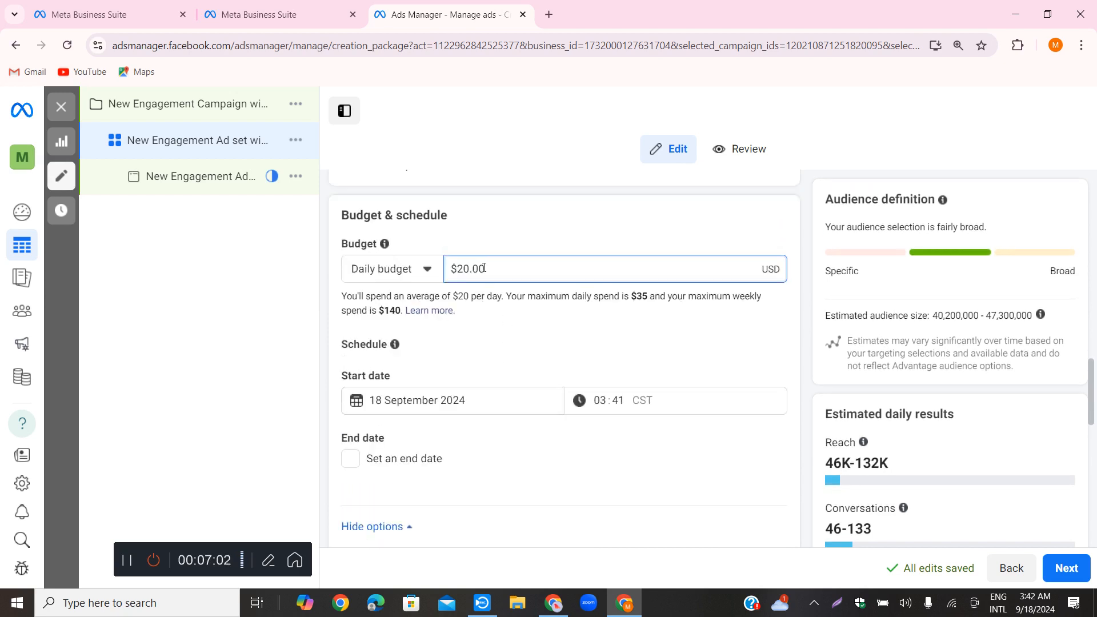
{"action": "left_click", "coordinate": [490, 323]}
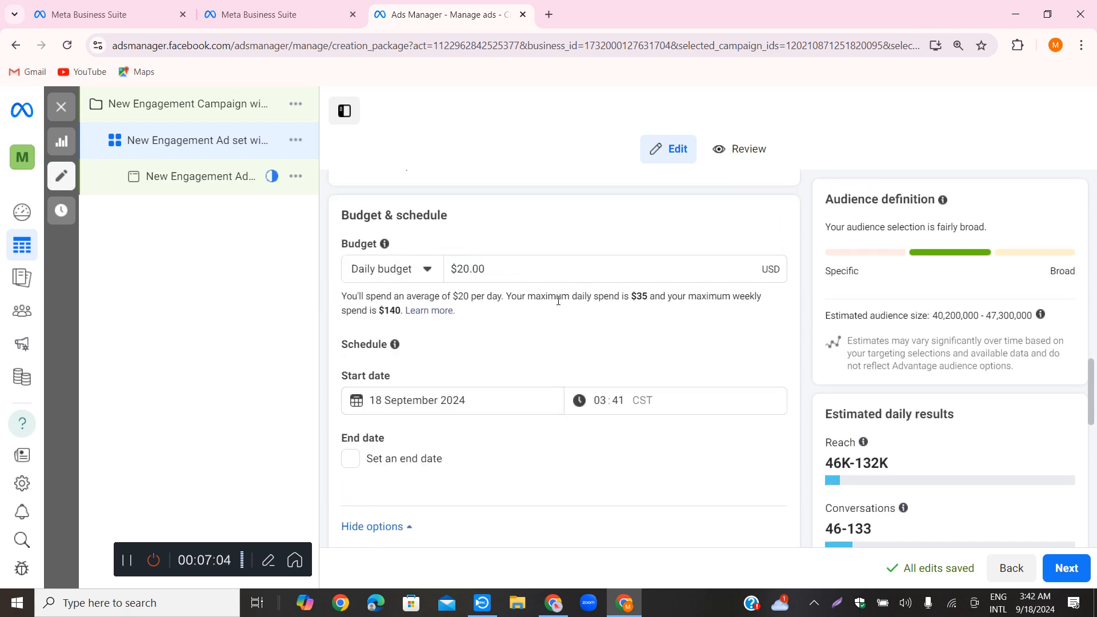
{"action": "left_click_drag", "start_coordinate": [497, 271], "coordinate": [451, 268]}
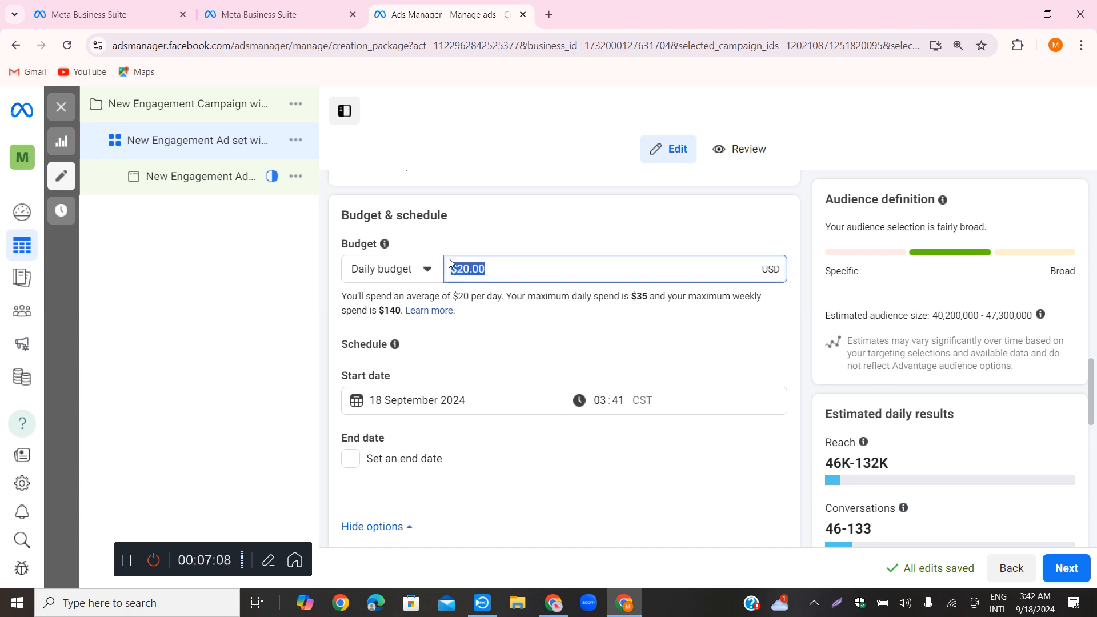
{"action": "type", "text": "5"}
{"action": "left_click", "coordinate": [504, 354]}
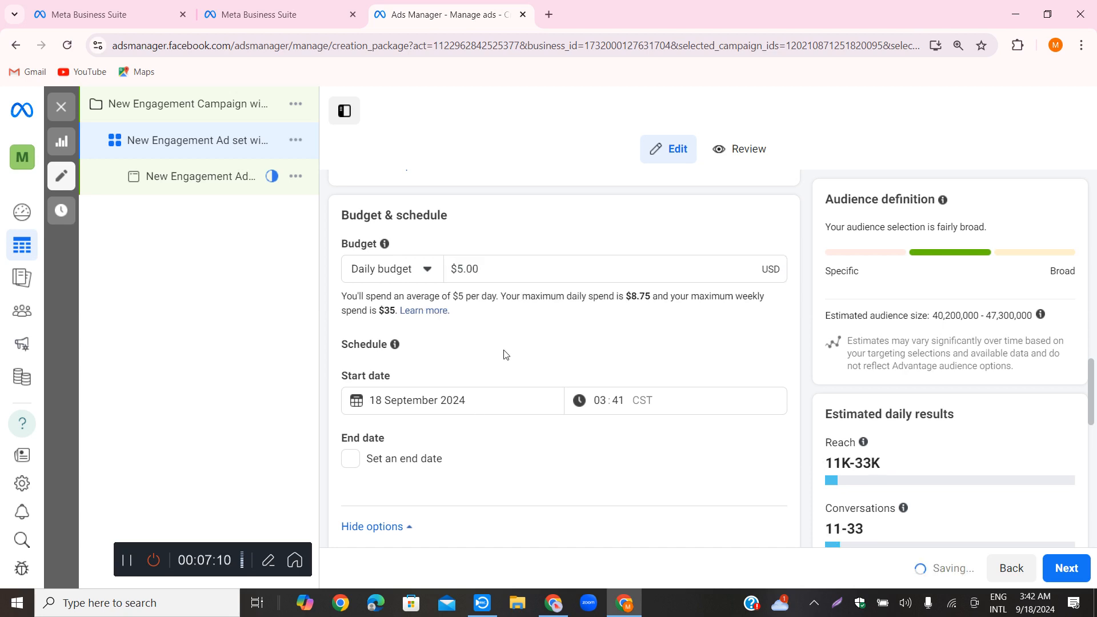
Review the ad set's daily budget, start date, end date, budget scheduling and ad scheduling settings
{"action": "scroll", "coordinate": [503, 354], "scroll_direction": "down", "scroll_amount": 1}
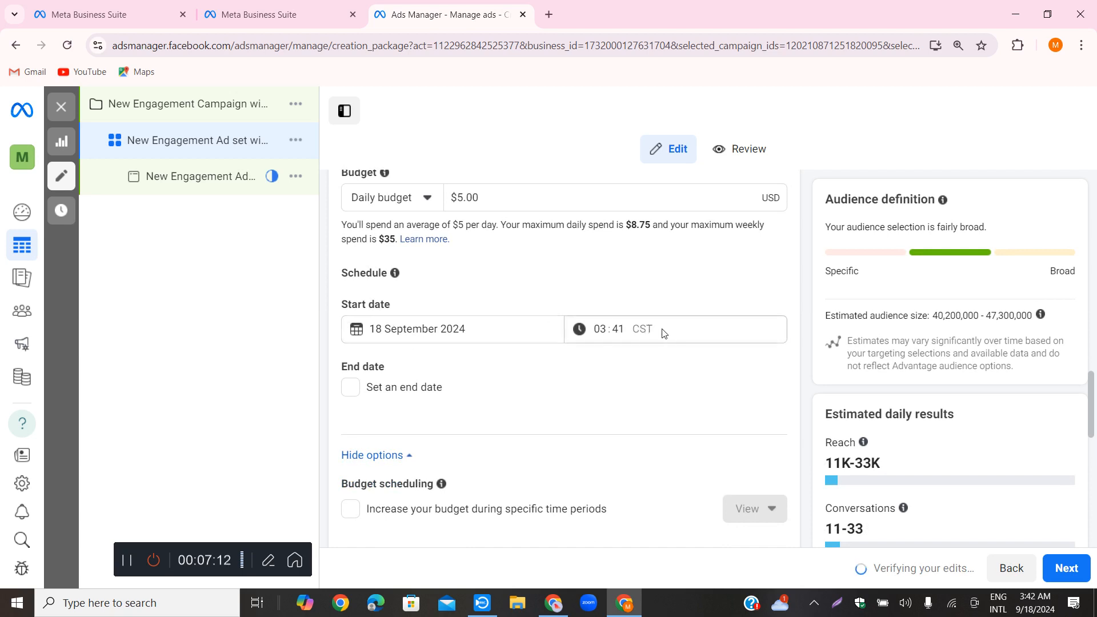
{"action": "scroll", "coordinate": [610, 350], "scroll_direction": "down", "scroll_amount": 1}
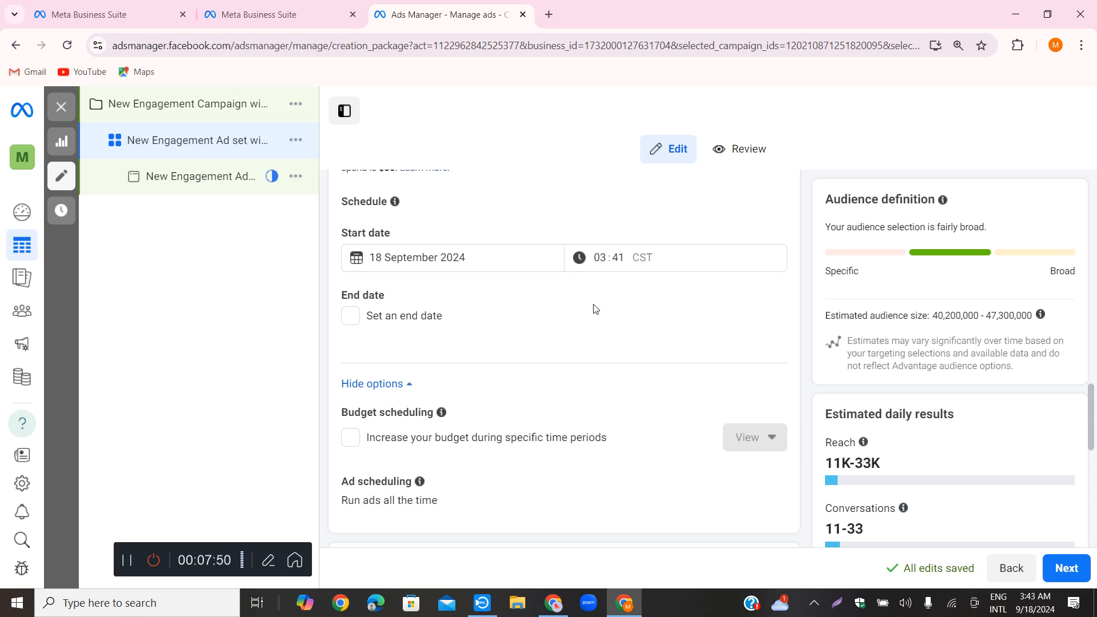
{"action": "scroll", "coordinate": [595, 309], "scroll_direction": "up", "scroll_amount": 5}
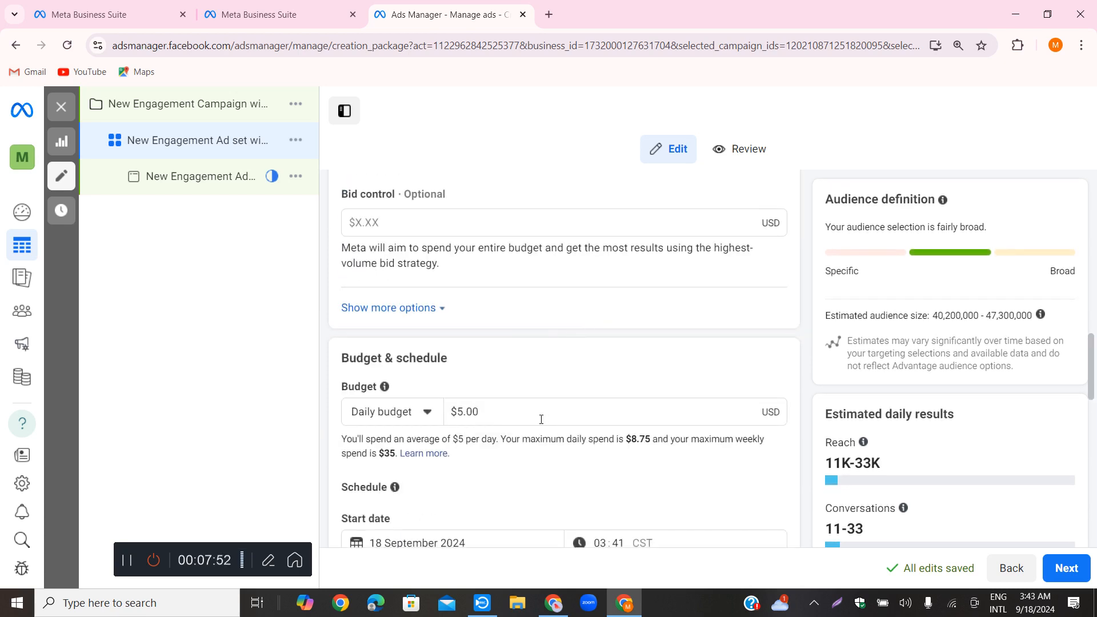
{"action": "scroll", "coordinate": [544, 423], "scroll_direction": "down", "scroll_amount": 4}
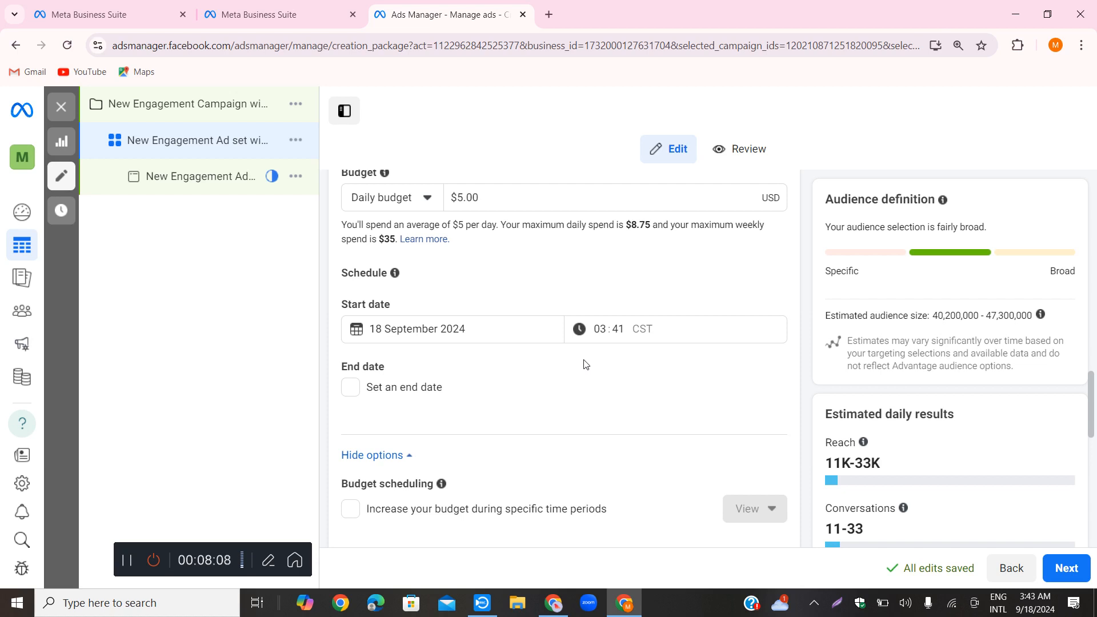
{"action": "scroll", "coordinate": [583, 363], "scroll_direction": "down", "scroll_amount": 1}
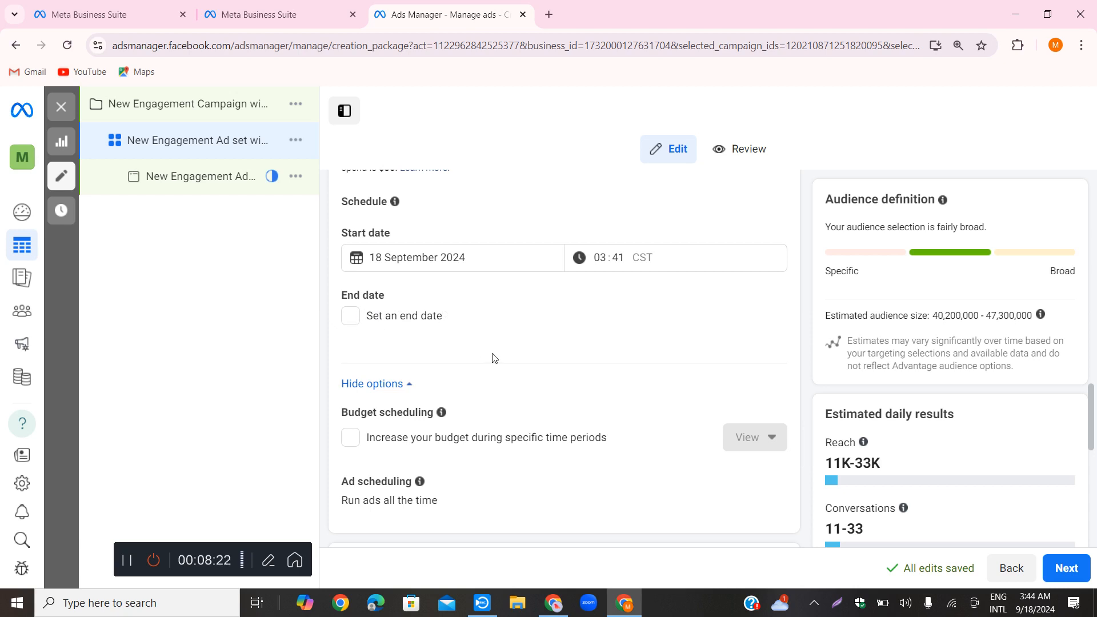
{"action": "scroll", "coordinate": [492, 358], "scroll_direction": "down", "scroll_amount": 3}
{"action": "scroll", "coordinate": [466, 322], "scroll_direction": "up", "scroll_amount": 3}
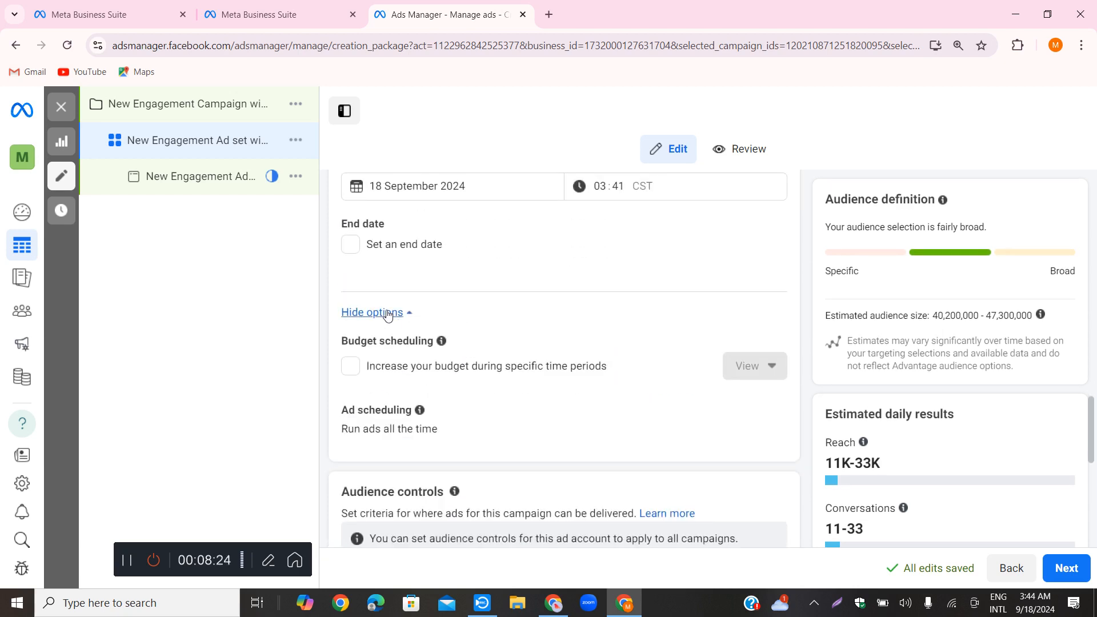
Enable an end date for the ad set and set it to 25 September 2024
{"action": "left_click", "coordinate": [352, 244]}
{"action": "left_click", "coordinate": [429, 281]}
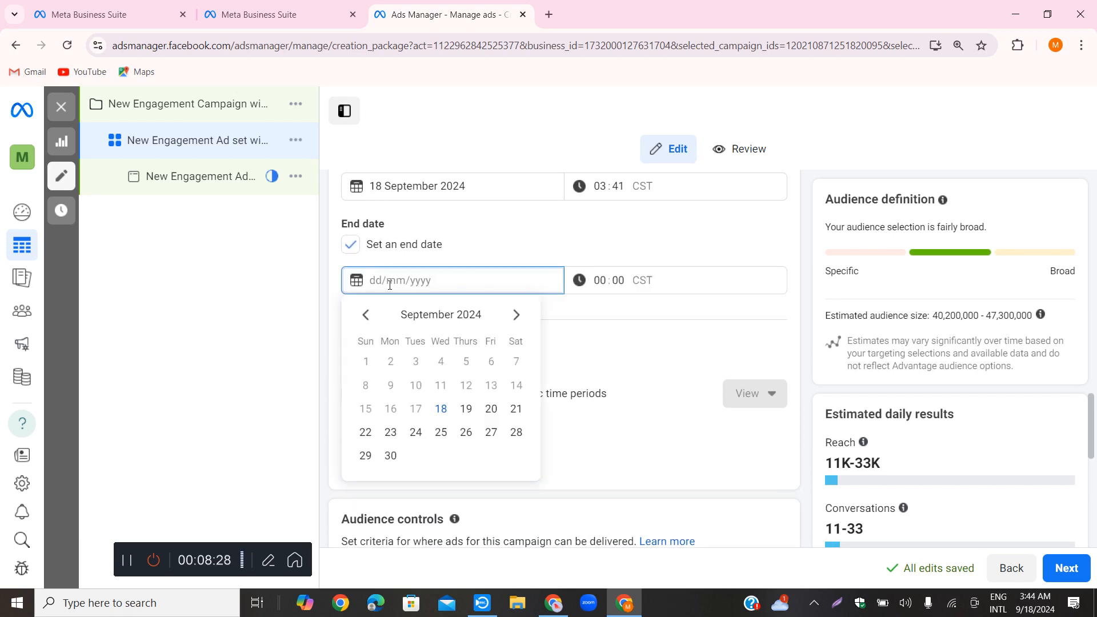
{"action": "left_click", "coordinate": [631, 283]}
{"action": "left_click", "coordinate": [618, 281]}
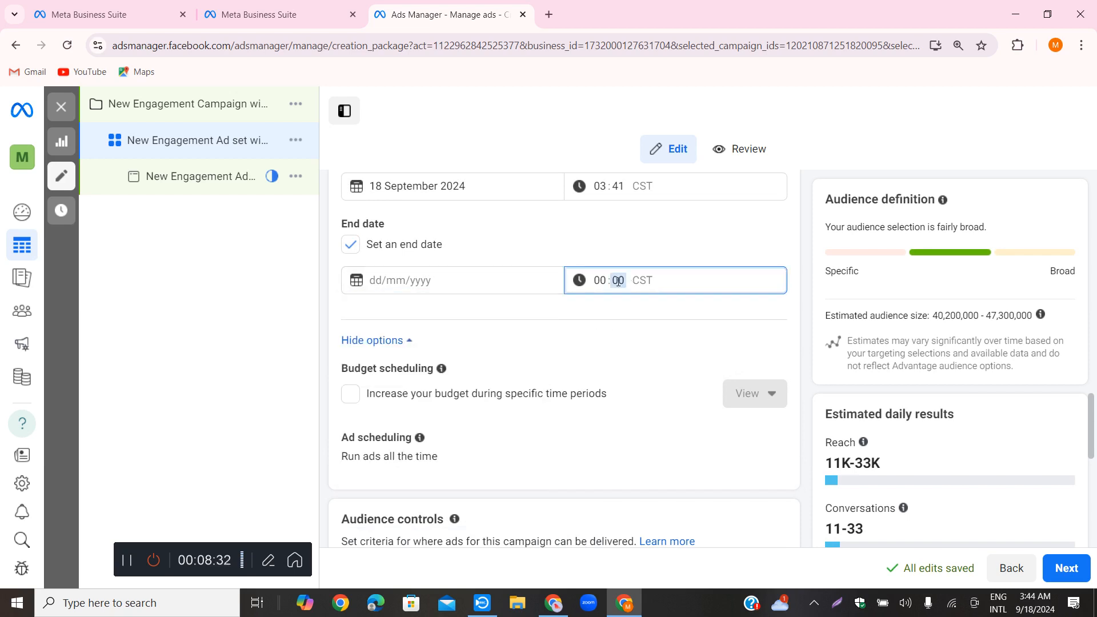
{"action": "left_click", "coordinate": [524, 279]}
{"action": "left_click", "coordinate": [621, 348]}
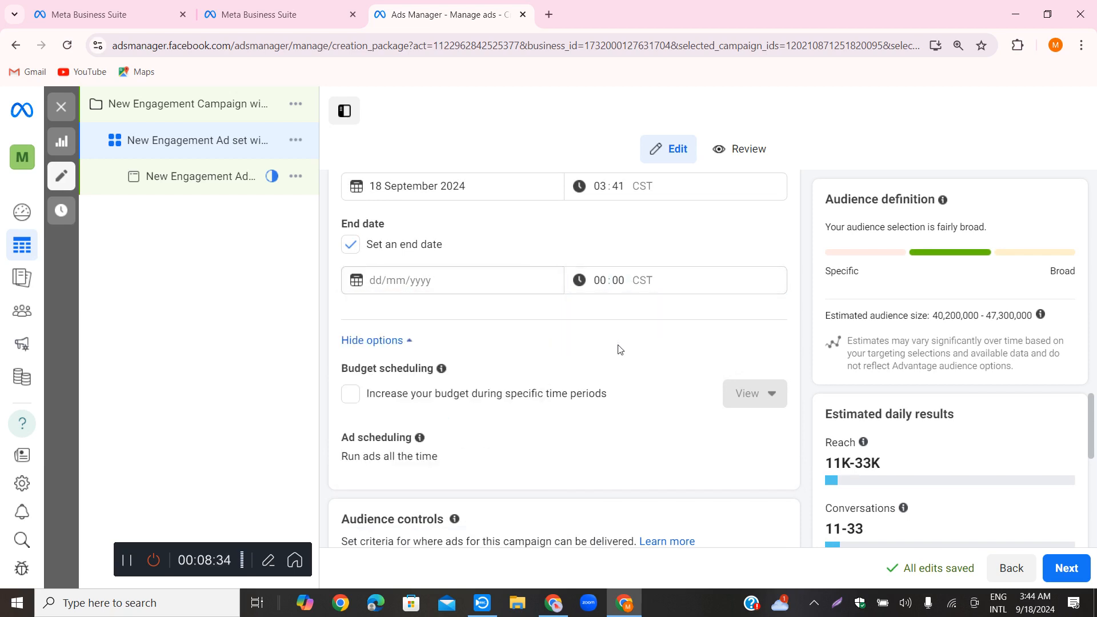
{"action": "left_click", "coordinate": [436, 280]}
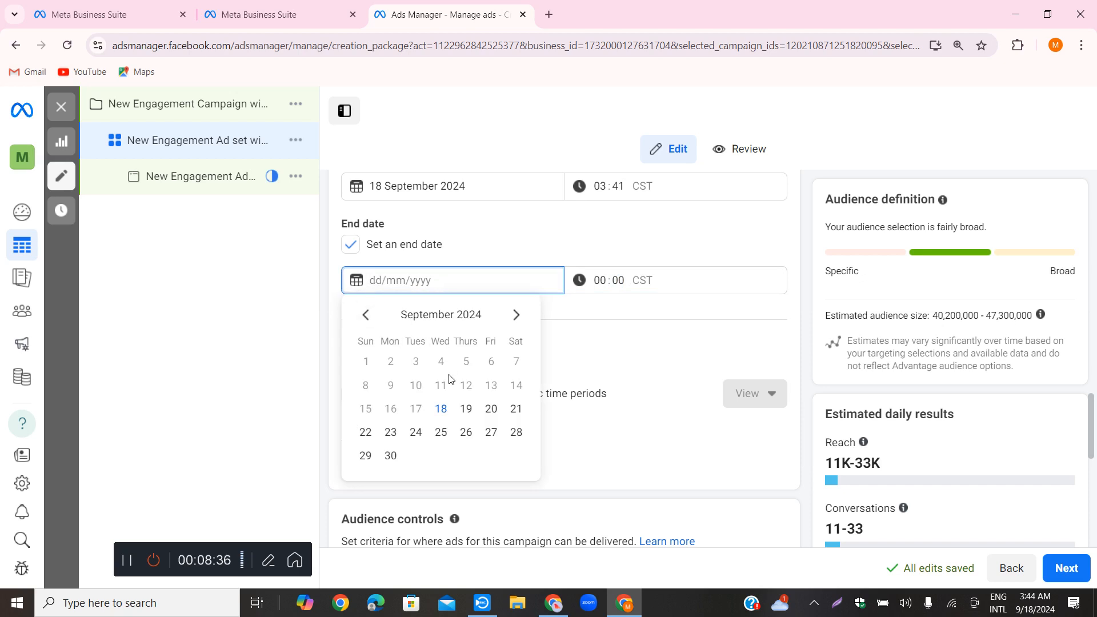
{"action": "left_click", "coordinate": [440, 435]}
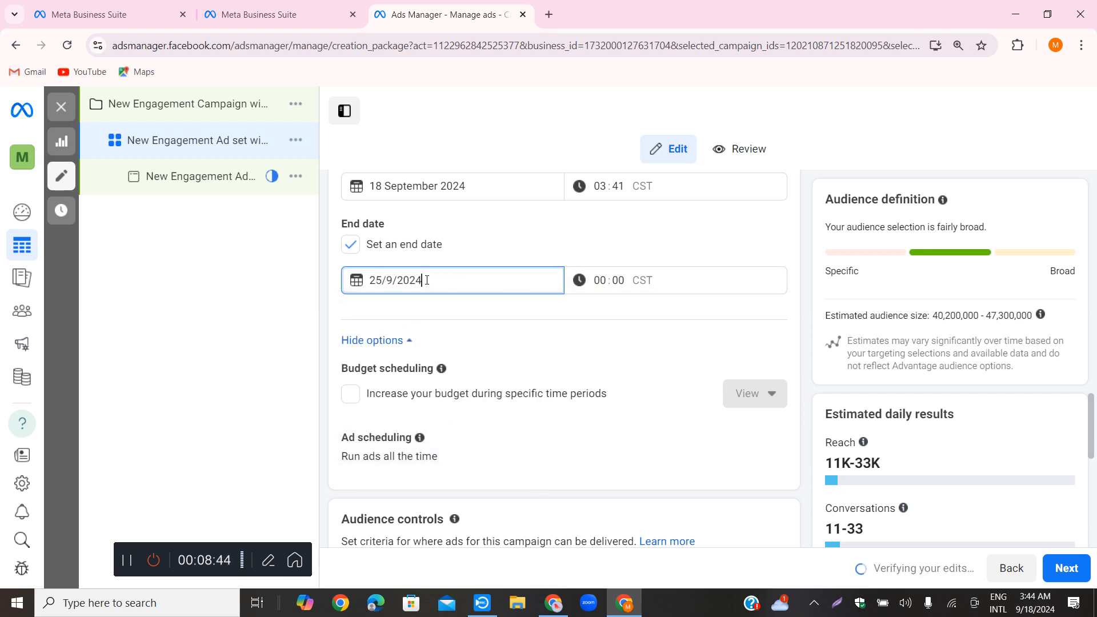
{"action": "type", "text": "54"}
{"action": "key", "text": "BackSpace"}
{"action": "key", "text": "BackSpace"}
{"action": "type", "text": "5"}
{"action": "key", "text": "BackSpace"}
{"action": "type", "text": "55"}
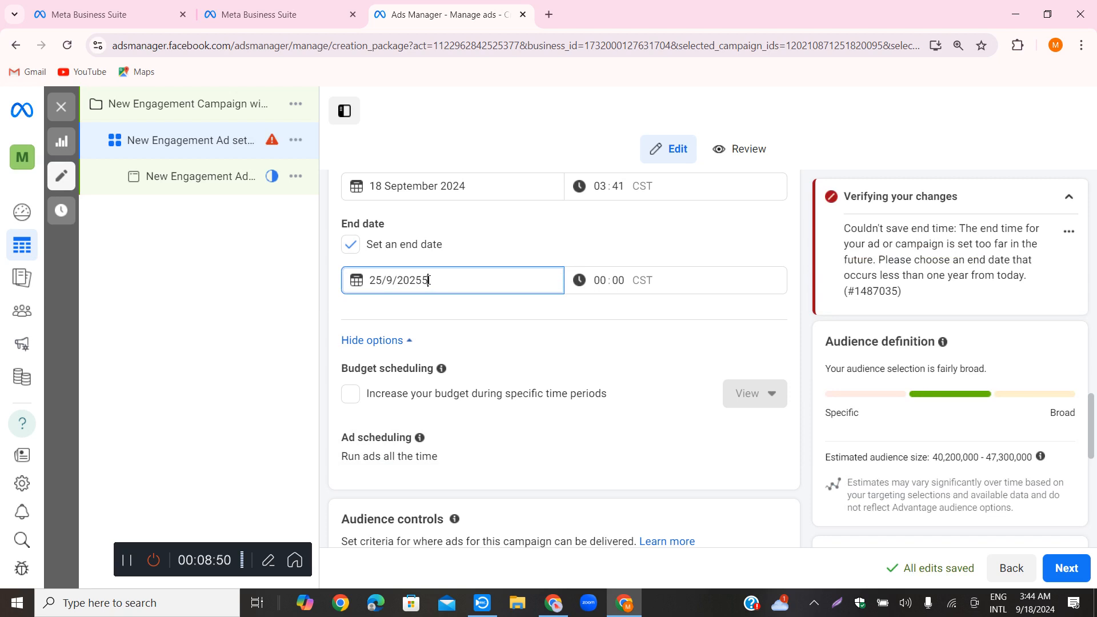
{"action": "type", "text": "4"}
{"action": "key", "text": "BackSpace"}
{"action": "key", "text": "BackSpace"}
{"action": "type", "text": "4"}
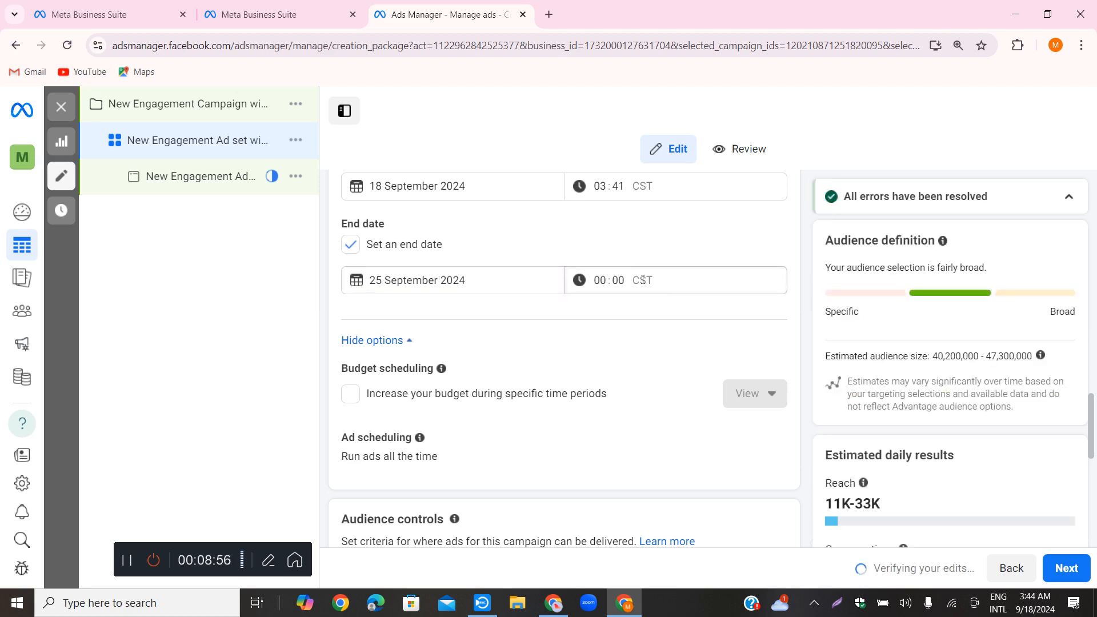
Examine the hour and minute fields of the ad set's end time
{"action": "left_click", "coordinate": [607, 279]}
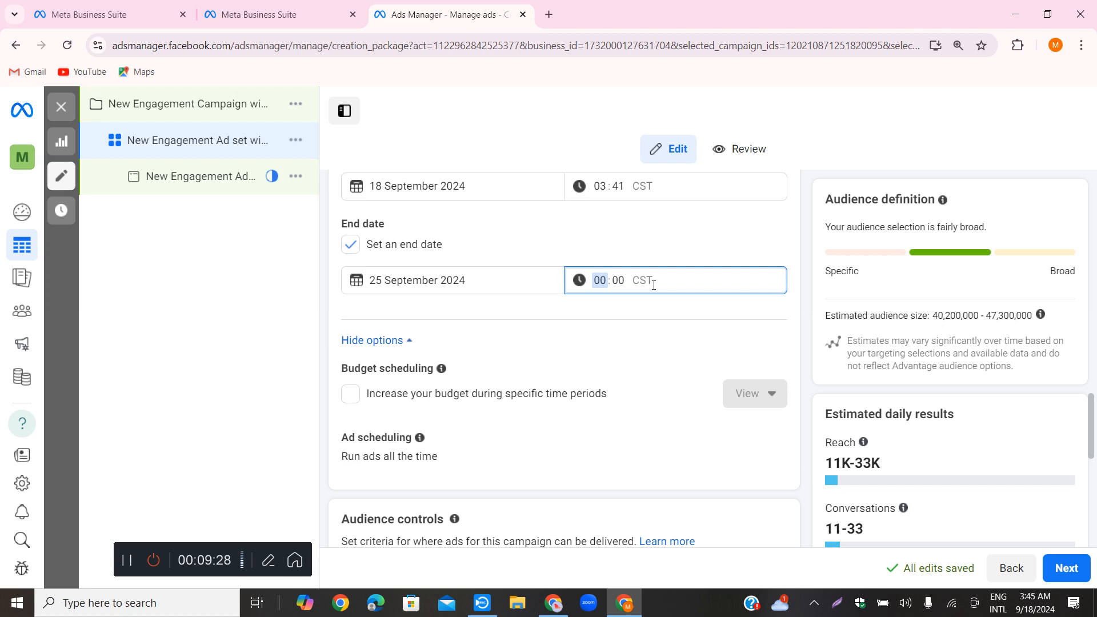
{"action": "left_click", "coordinate": [649, 282]}
{"action": "left_click", "coordinate": [600, 280]}
{"action": "left_click", "coordinate": [629, 279]}
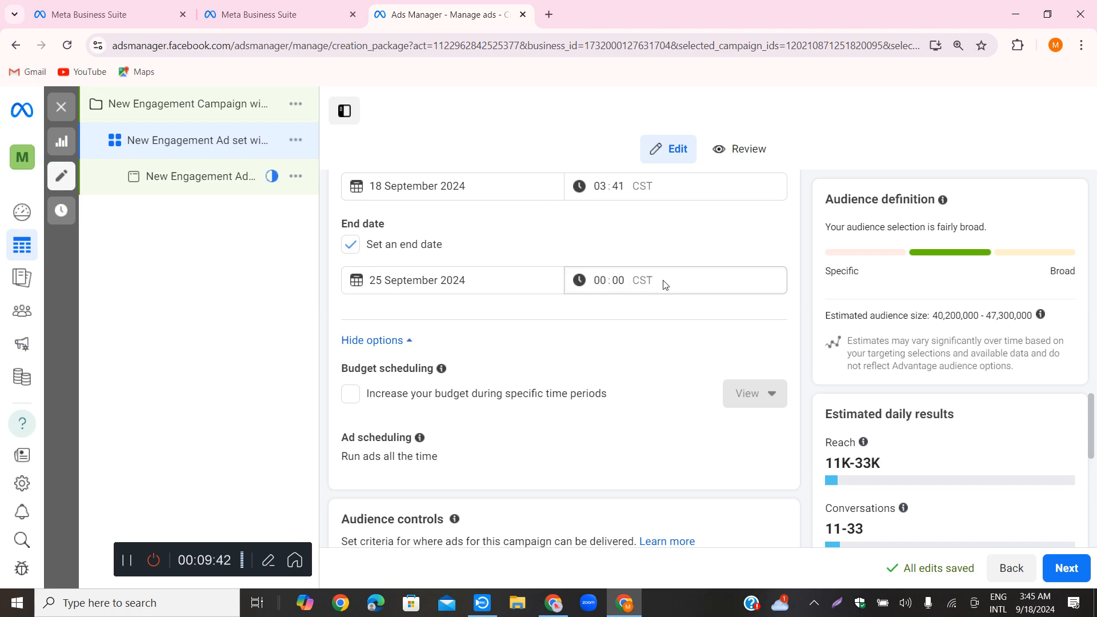
{"action": "scroll", "coordinate": [664, 284], "scroll_direction": "down", "scroll_amount": 1}
{"action": "scroll", "coordinate": [663, 284], "scroll_direction": "up", "scroll_amount": 1}
{"action": "left_click", "coordinate": [606, 278]}
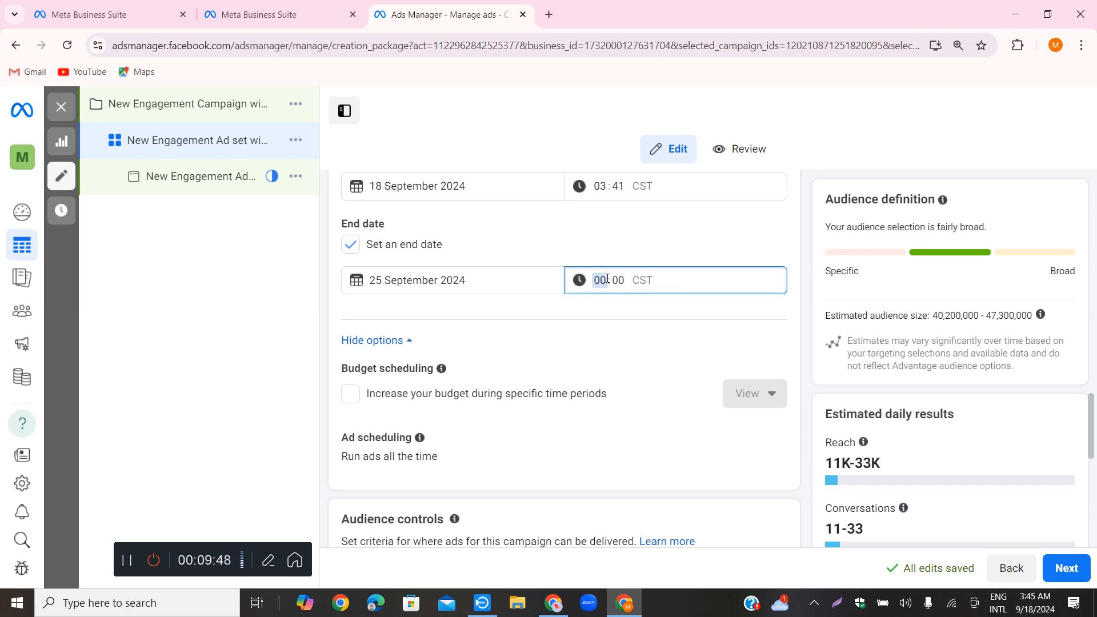
{"action": "left_click", "coordinate": [635, 281]}
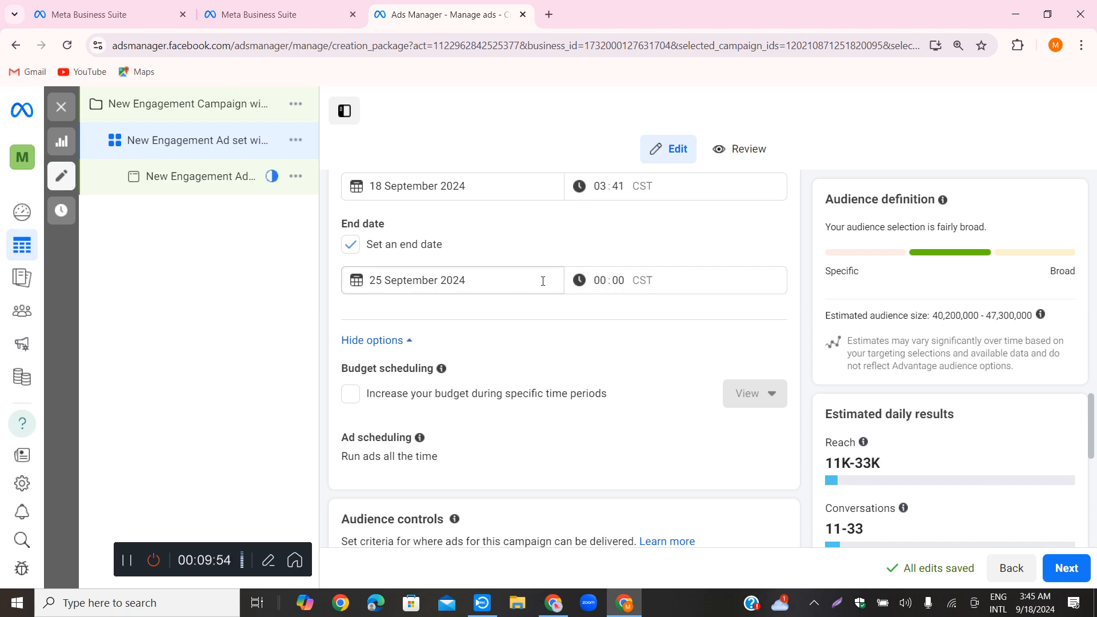
Replace Bangladesh in the audience locations with the place Chandpur Sadar
{"action": "scroll", "coordinate": [543, 281], "scroll_direction": "down", "scroll_amount": 6}
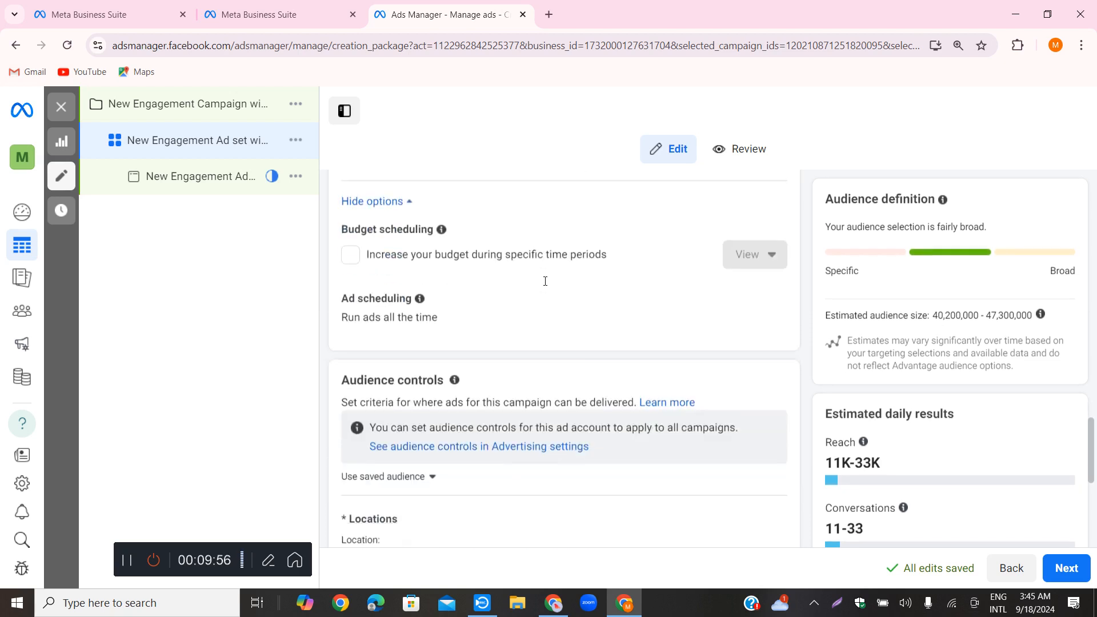
{"action": "scroll", "coordinate": [498, 314], "scroll_direction": "down", "scroll_amount": 2}
{"action": "scroll", "coordinate": [498, 314], "scroll_direction": "up", "scroll_amount": 3}
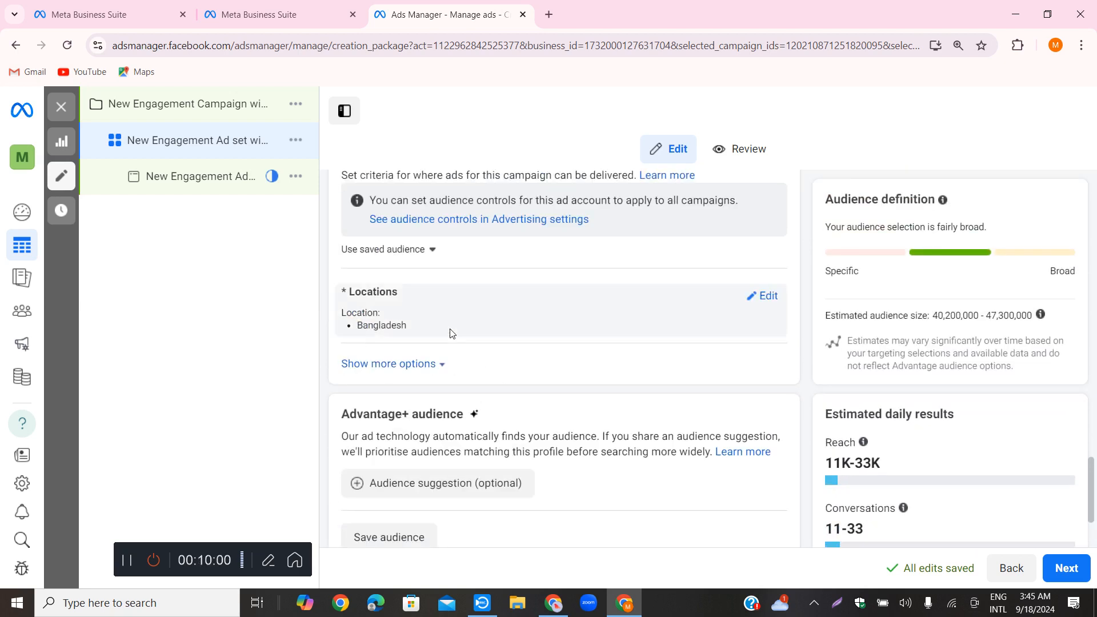
{"action": "scroll", "coordinate": [496, 313], "scroll_direction": "up", "scroll_amount": 3}
{"action": "scroll", "coordinate": [751, 423], "scroll_direction": "down", "scroll_amount": 3}
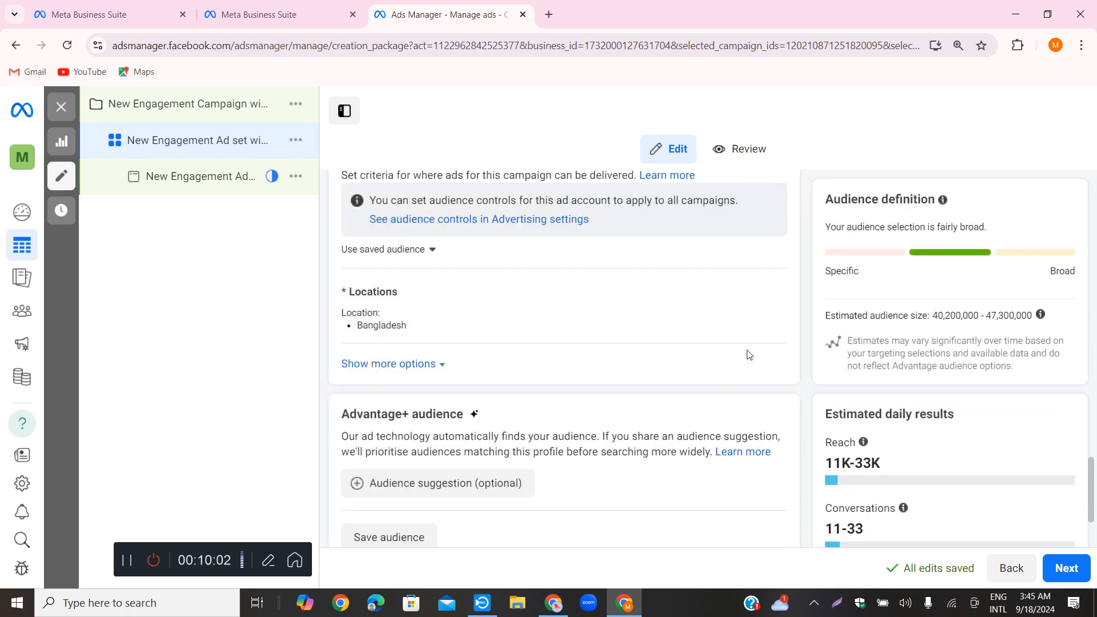
{"action": "left_click", "coordinate": [763, 298]}
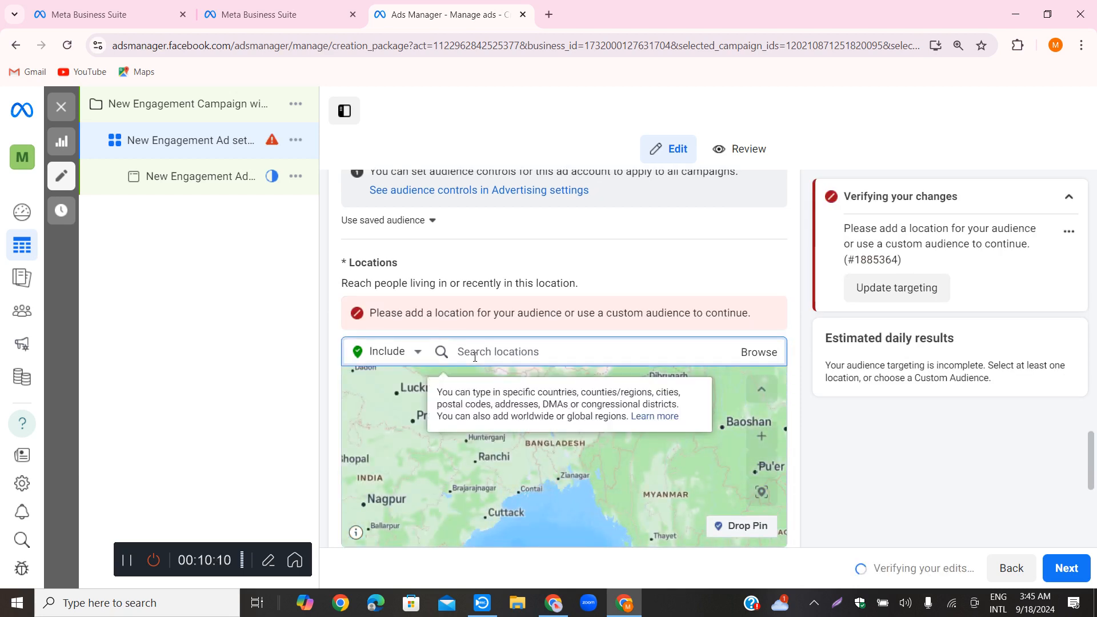
{"action": "type", "text": "chan"}
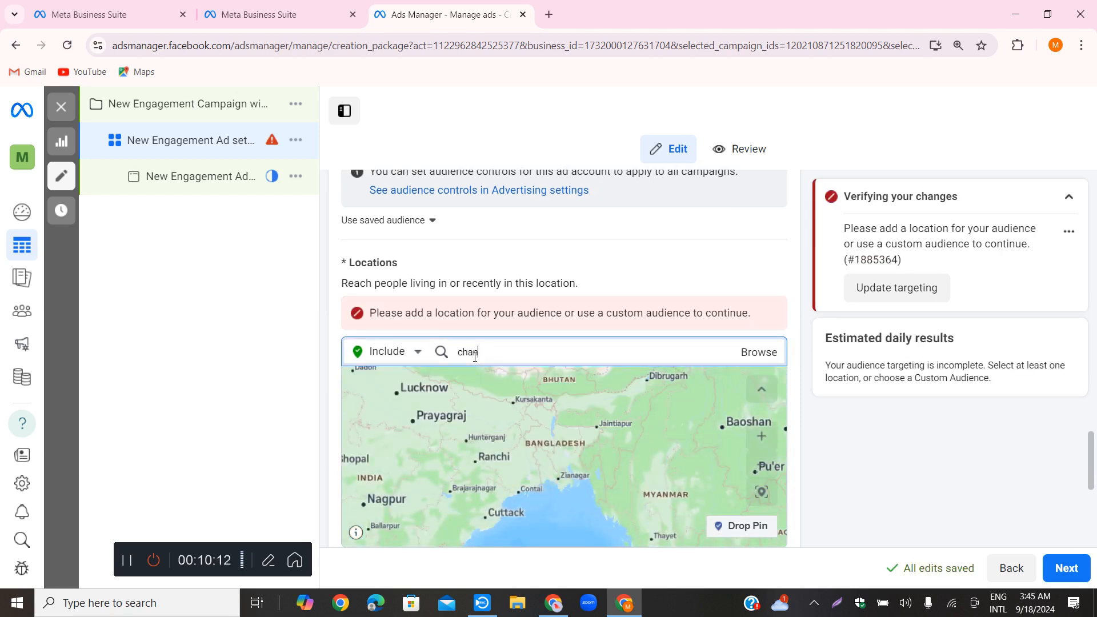
{"action": "type", "text": "dpur"}
{"action": "type", "text": "n"}
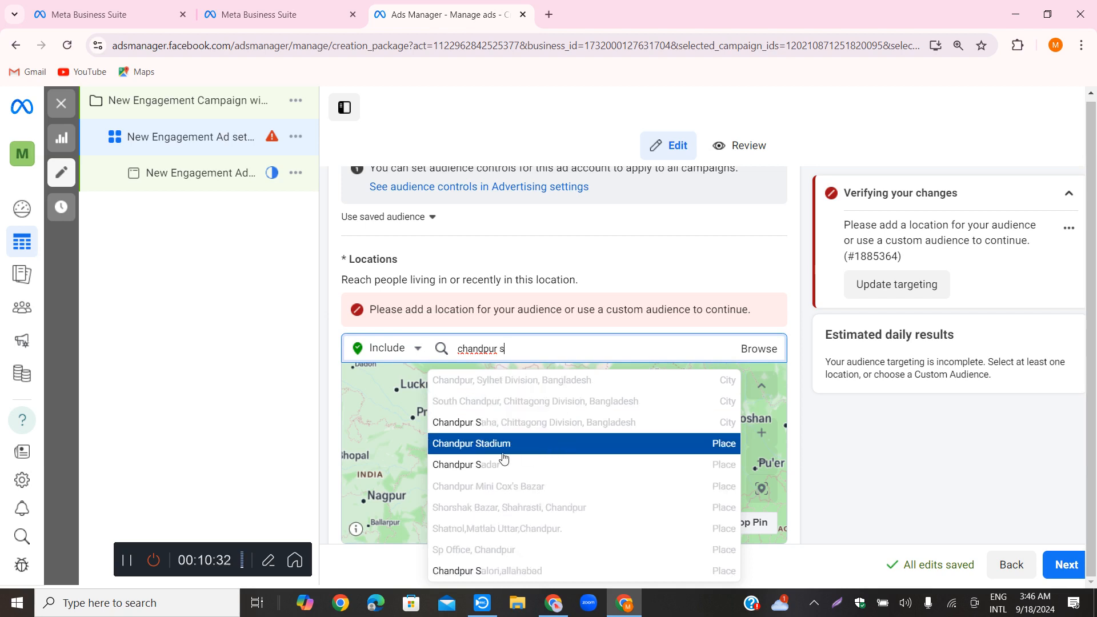
{"action": "left_click", "coordinate": [489, 466]}
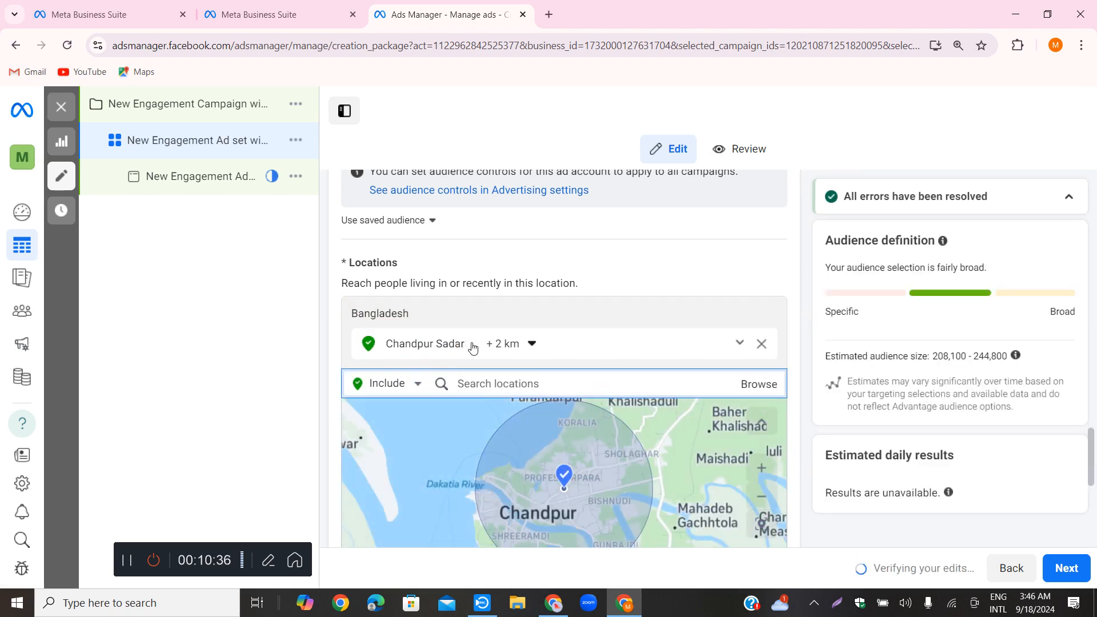
Set the targeting radius around Chandpur Sadar to 1 km
{"action": "scroll", "coordinate": [590, 336], "scroll_direction": "down", "scroll_amount": 2}
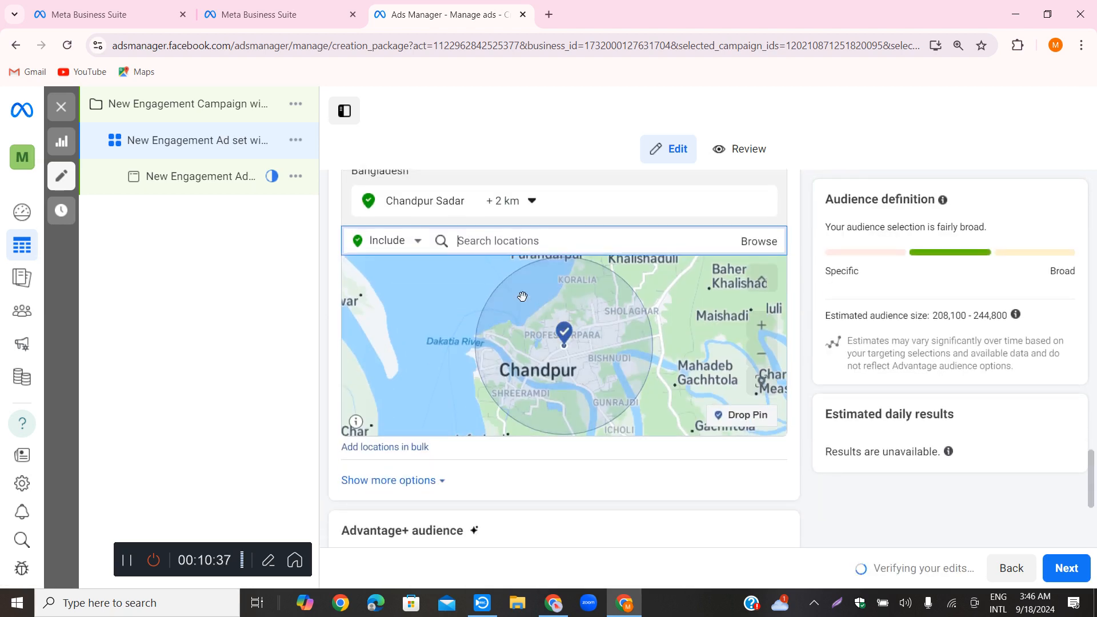
{"action": "left_click", "coordinate": [534, 202]}
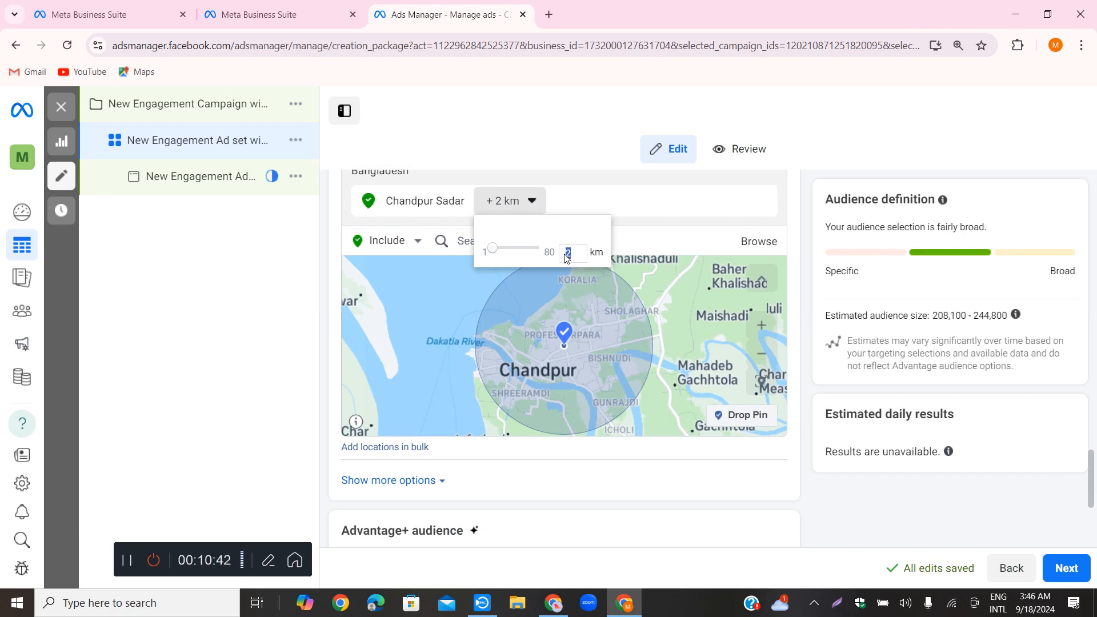
{"action": "left_click", "coordinate": [683, 208]}
{"action": "left_click", "coordinate": [529, 207]}
{"action": "left_click_drag", "start_coordinate": [494, 255], "coordinate": [495, 253]}
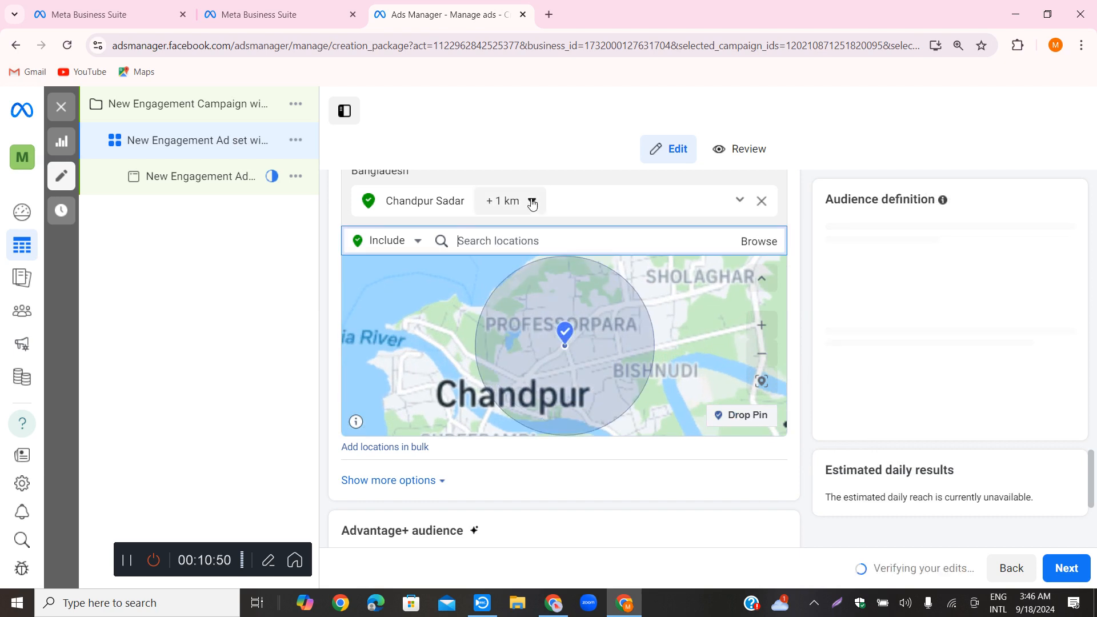
Set the targeting radius around Chandpur Sadar to 4 km and take a closer look at the covered area
{"action": "left_click", "coordinate": [531, 201]}
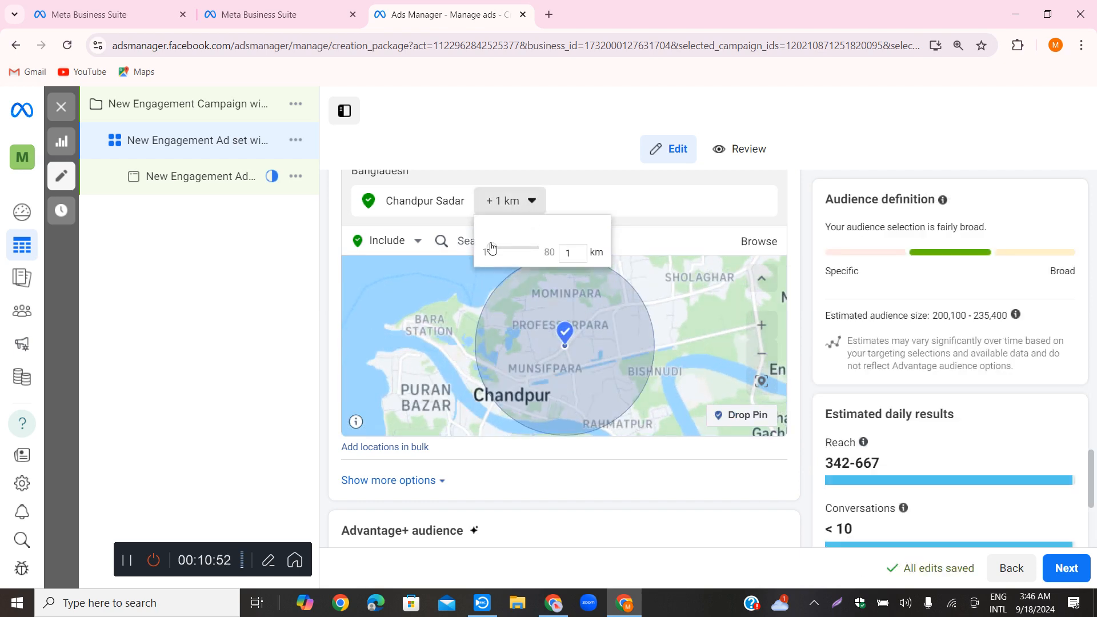
{"action": "left_click_drag", "start_coordinate": [492, 249], "coordinate": [499, 253]}
{"action": "left_click_drag", "start_coordinate": [498, 253], "coordinate": [498, 252]}
{"action": "left_click", "coordinate": [625, 204]}
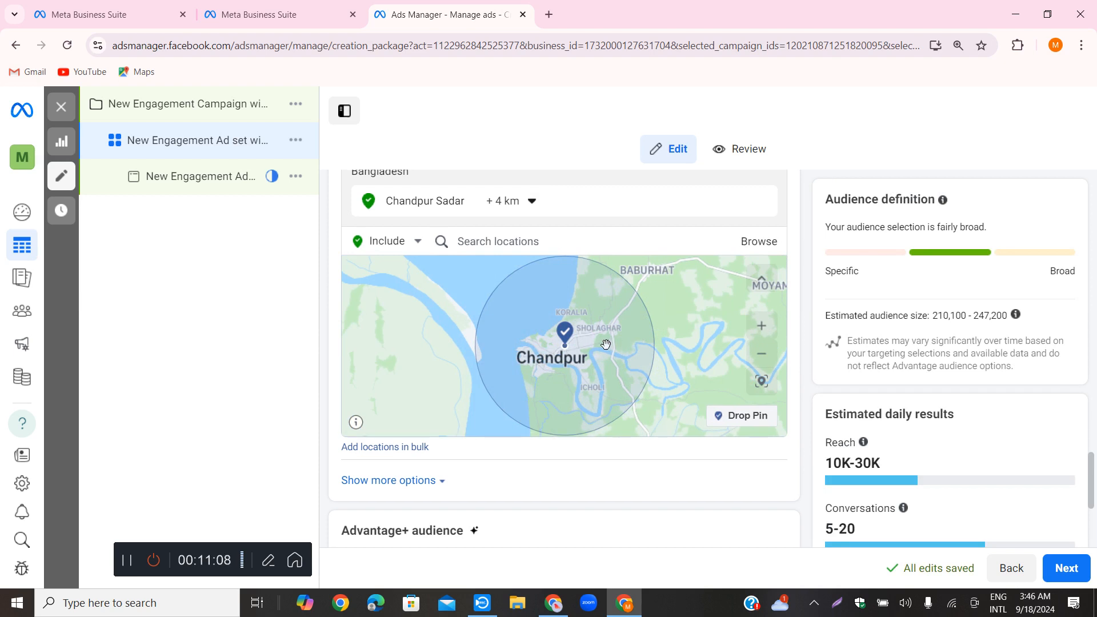
{"action": "scroll", "coordinate": [601, 357], "scroll_direction": "up", "scroll_amount": 2}
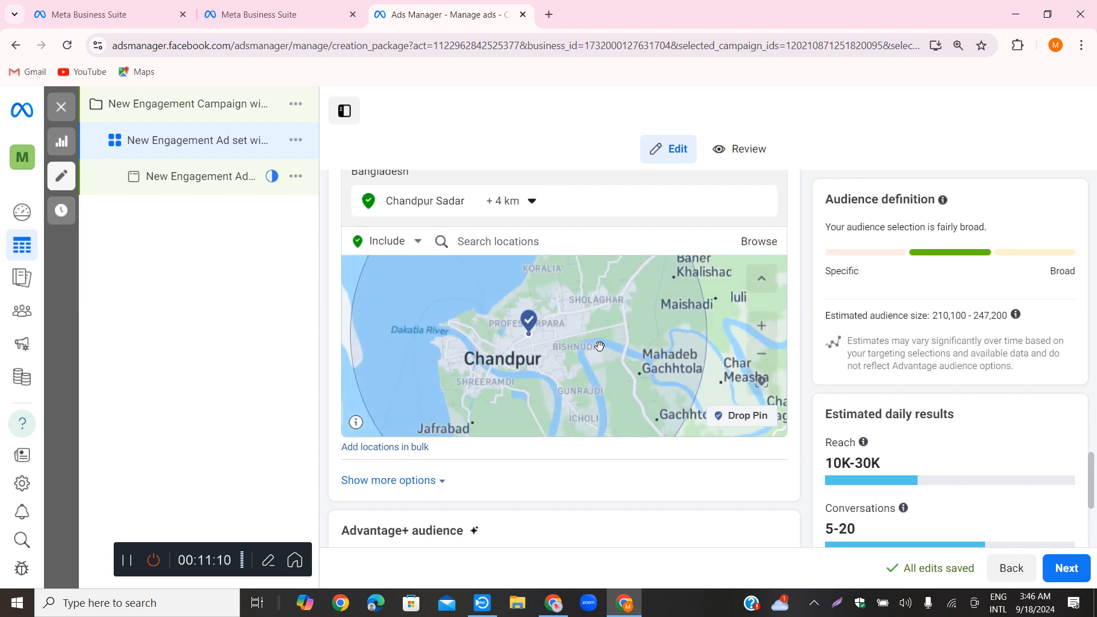
Drop a location pin near Baburhat, northeast of Chandpur, on the audience map
{"action": "scroll", "coordinate": [595, 345], "scroll_direction": "up", "scroll_amount": 1}
{"action": "scroll", "coordinate": [595, 344], "scroll_direction": "down", "scroll_amount": 1}
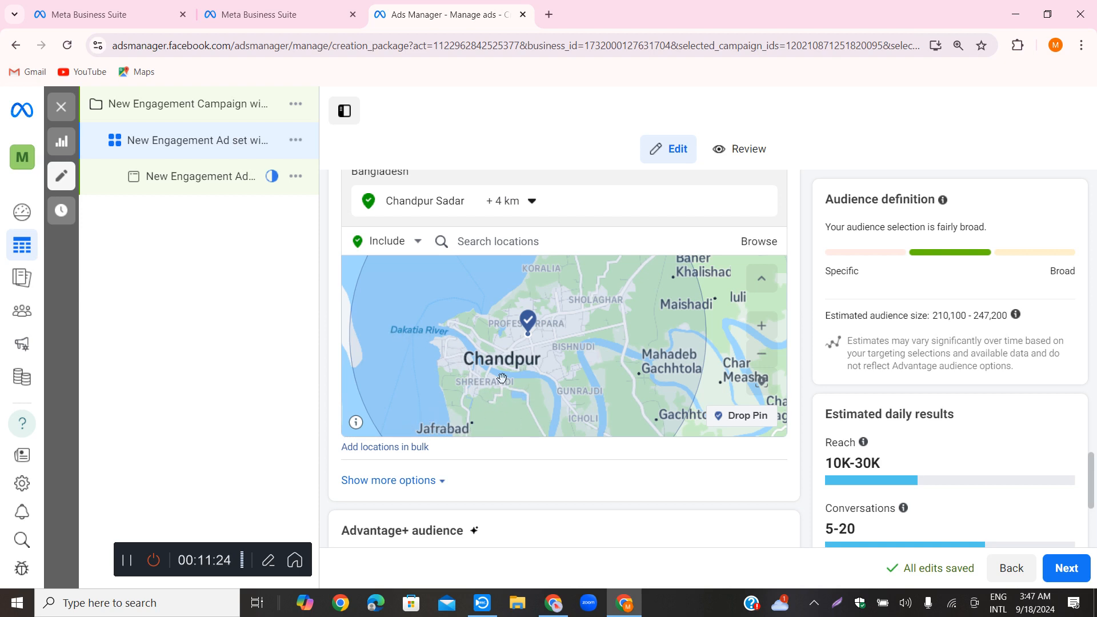
{"action": "scroll", "coordinate": [537, 316], "scroll_direction": "down", "scroll_amount": 2}
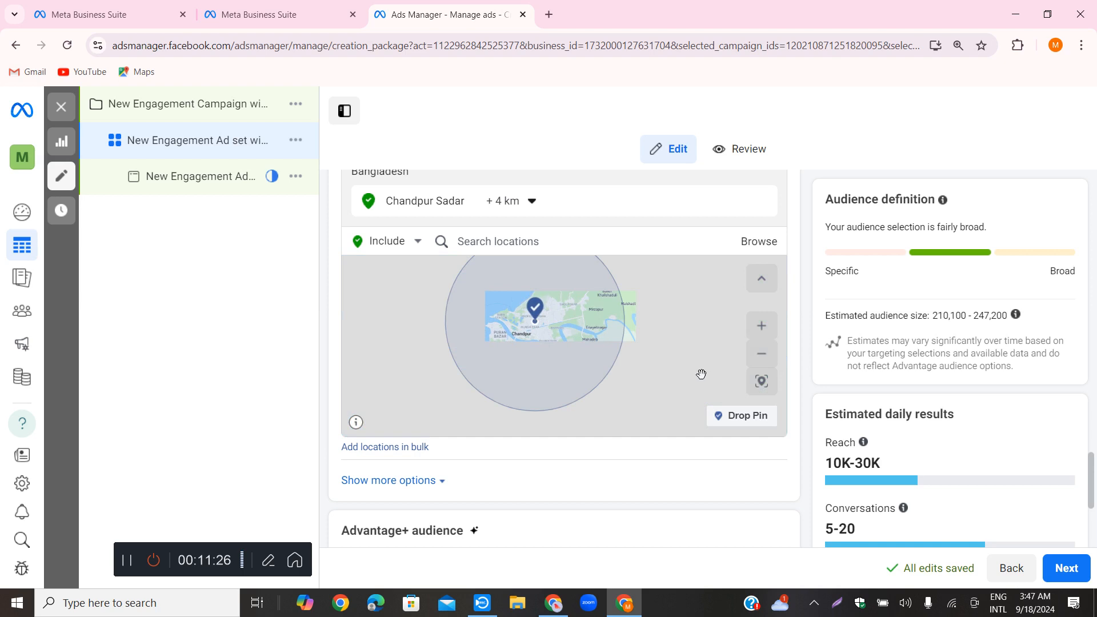
{"action": "scroll", "coordinate": [591, 345], "scroll_direction": "down", "scroll_amount": 1}
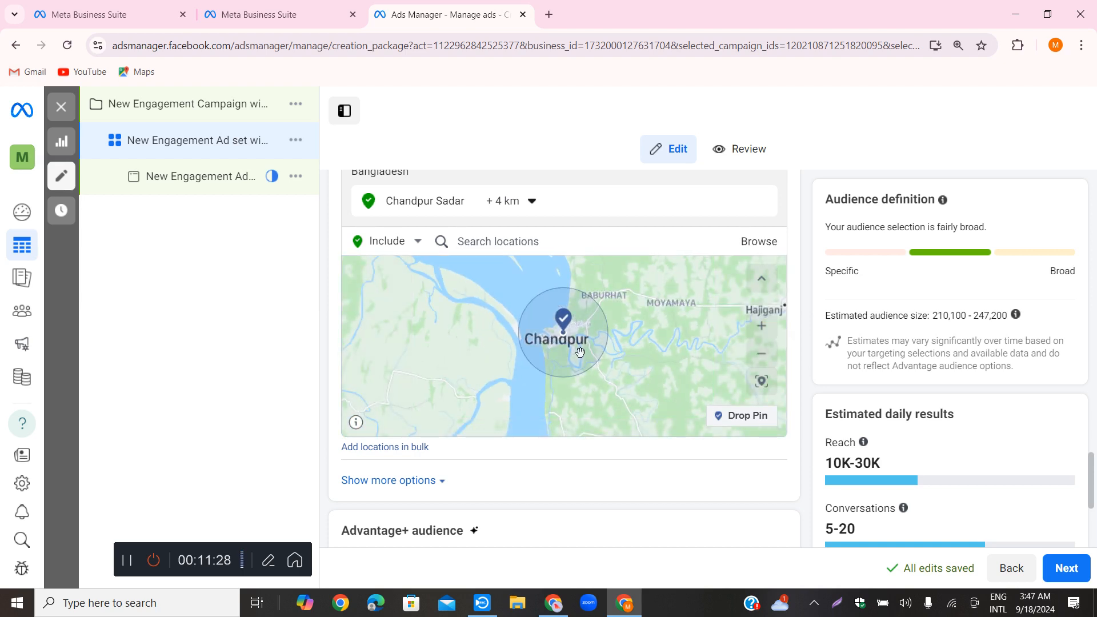
{"action": "scroll", "coordinate": [589, 349], "scroll_direction": "down", "scroll_amount": 1}
{"action": "left_click", "coordinate": [768, 329]}
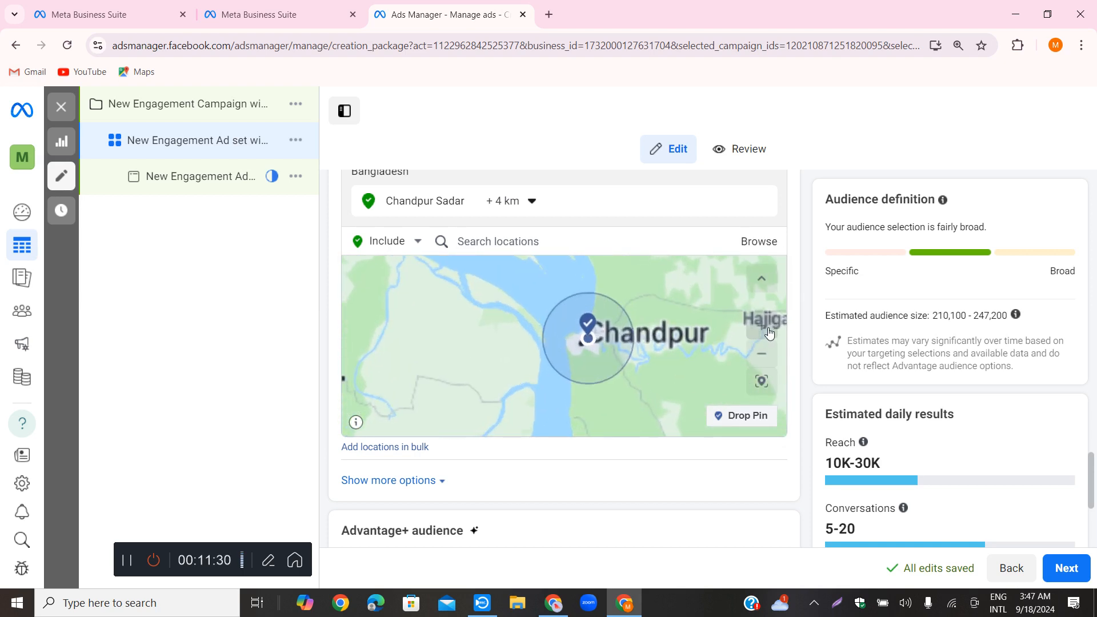
{"action": "left_click", "coordinate": [768, 329]}
{"action": "left_click_drag", "start_coordinate": [719, 308], "coordinate": [634, 351]}
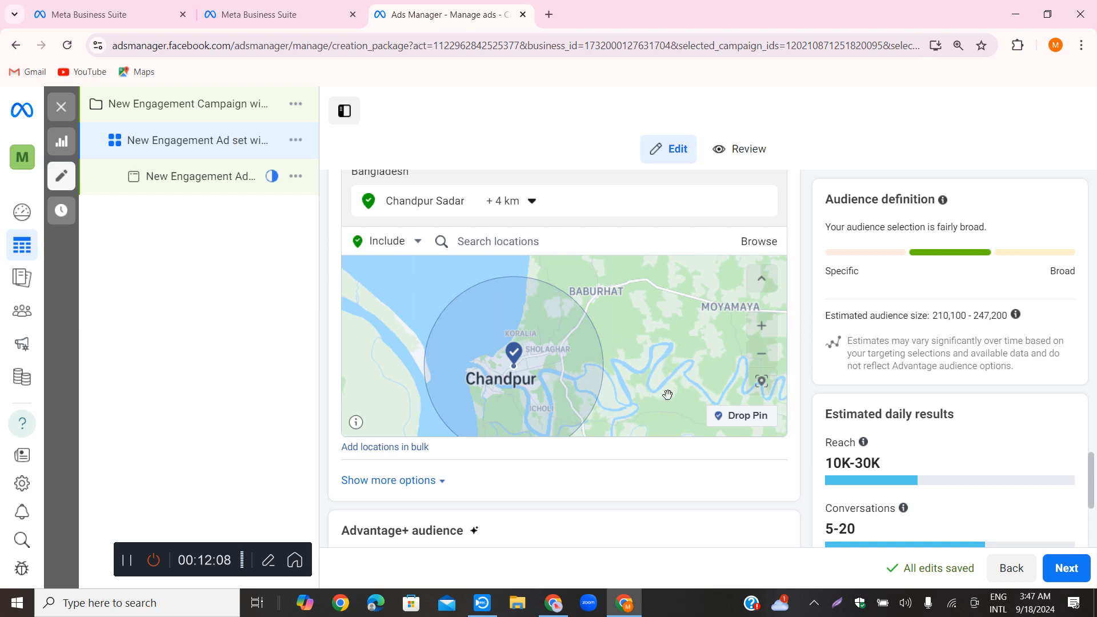
{"action": "left_click", "coordinate": [752, 424]}
{"action": "left_click", "coordinate": [611, 297]}
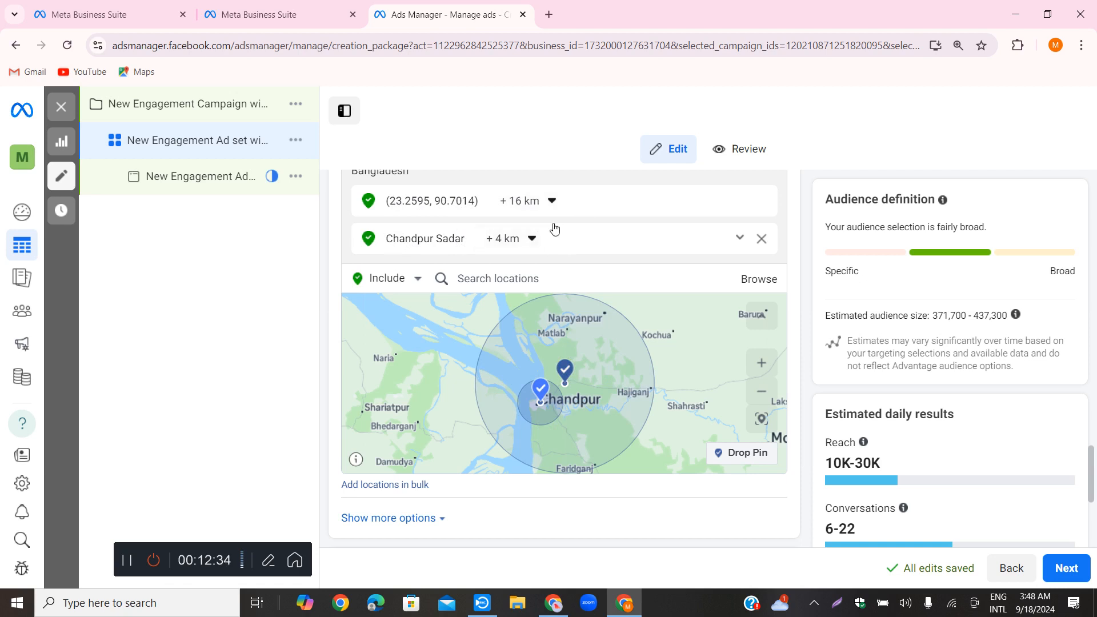
Reduce the targeting radius around the pin near Baburhat to 10 km and further down to 2 km
{"action": "left_click", "coordinate": [552, 201]}
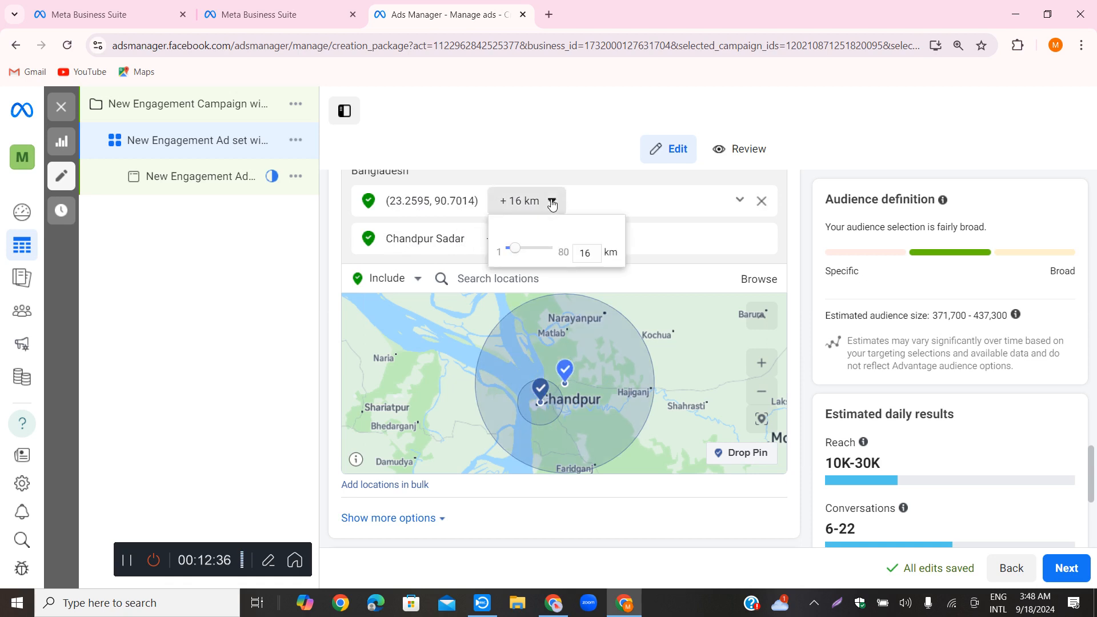
{"action": "left_click_drag", "start_coordinate": [514, 254], "coordinate": [510, 254]}
{"action": "left_click_drag", "start_coordinate": [511, 252], "coordinate": [515, 249]}
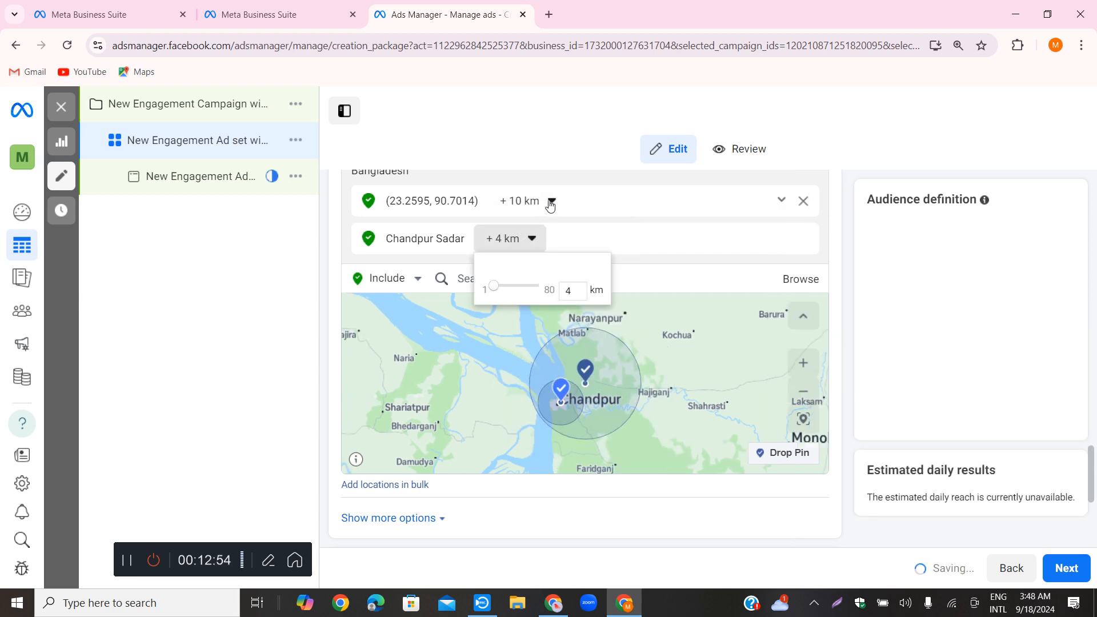
{"action": "mouse_move", "coordinate": [550, 205]}
{"action": "left_click_drag", "start_coordinate": [513, 249], "coordinate": [513, 248]}
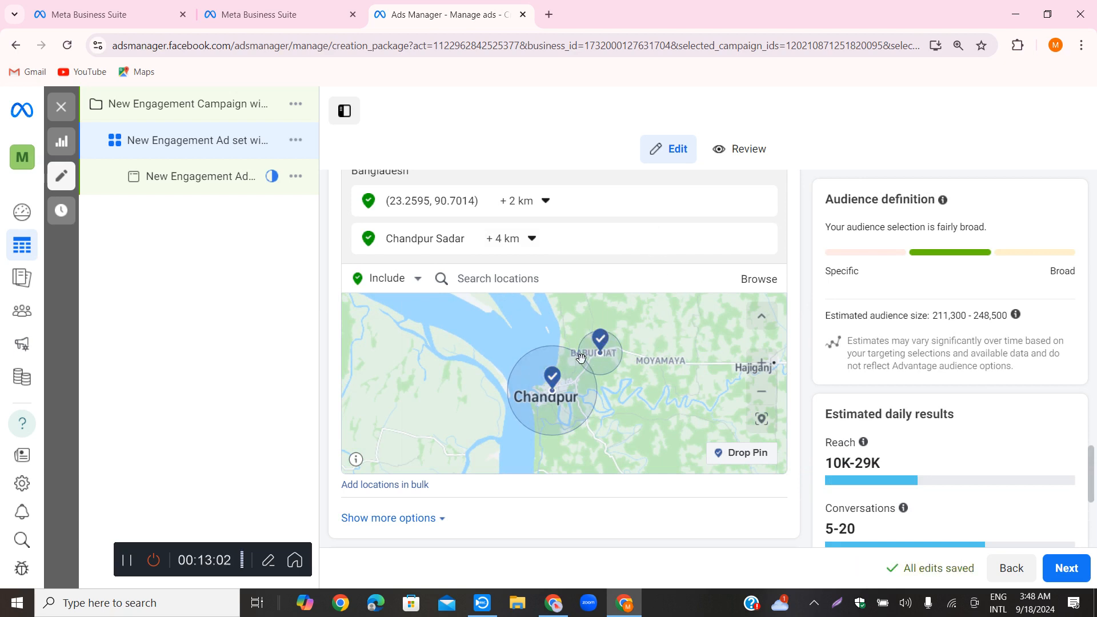
Set the targeting radius around the pin near Baburhat to 1 km
{"action": "left_click", "coordinate": [504, 201]}
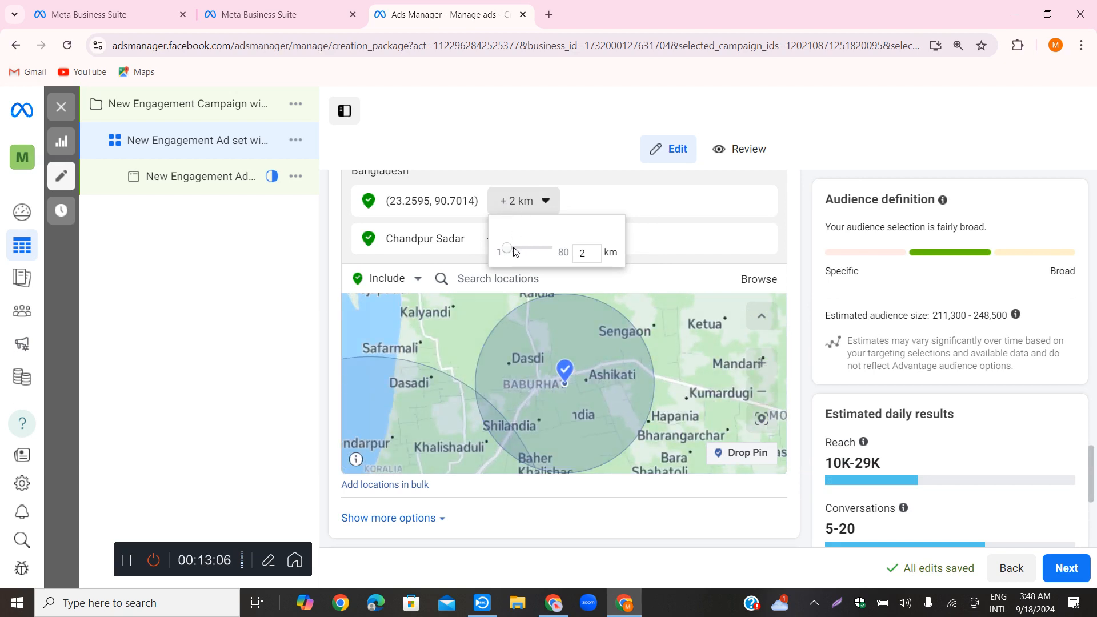
{"action": "left_click", "coordinate": [505, 250]}
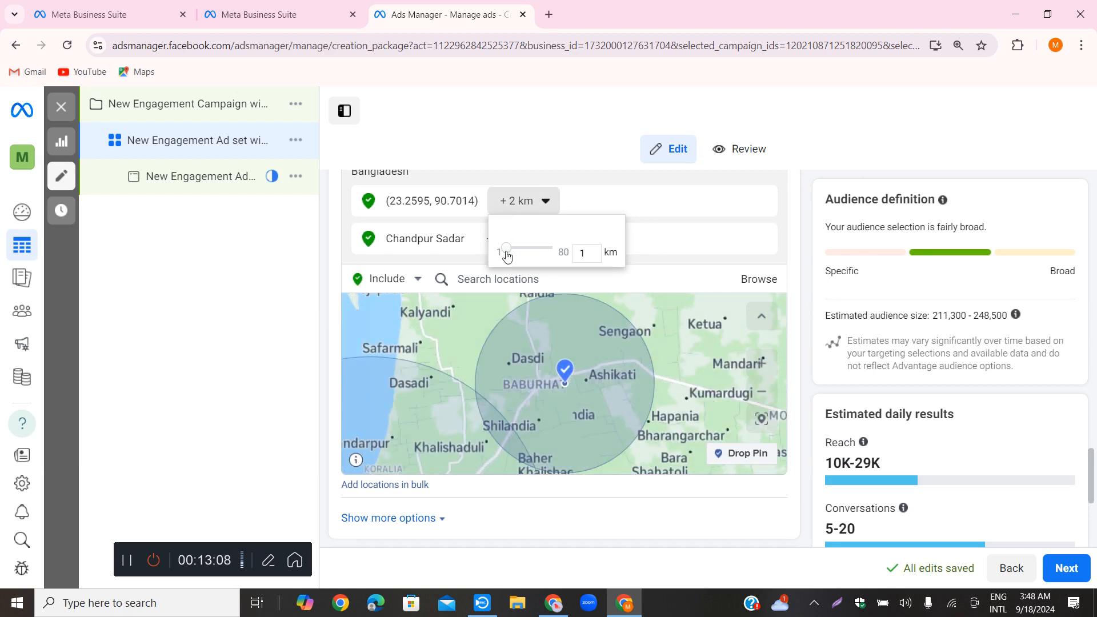
{"action": "left_click", "coordinate": [598, 200]}
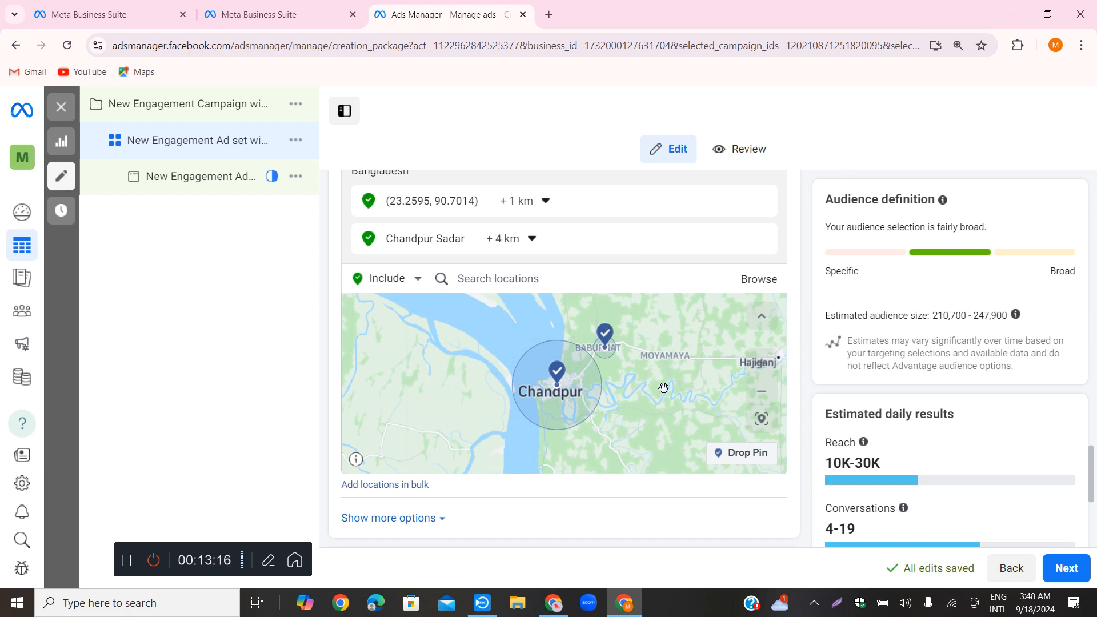
Drop another location pin near Faridganj, south of Chandpur, and set its targeting radius to 5 km
{"action": "scroll", "coordinate": [664, 389], "scroll_direction": "down", "scroll_amount": 1}
{"action": "scroll", "coordinate": [664, 389], "scroll_direction": "down", "scroll_amount": 1}
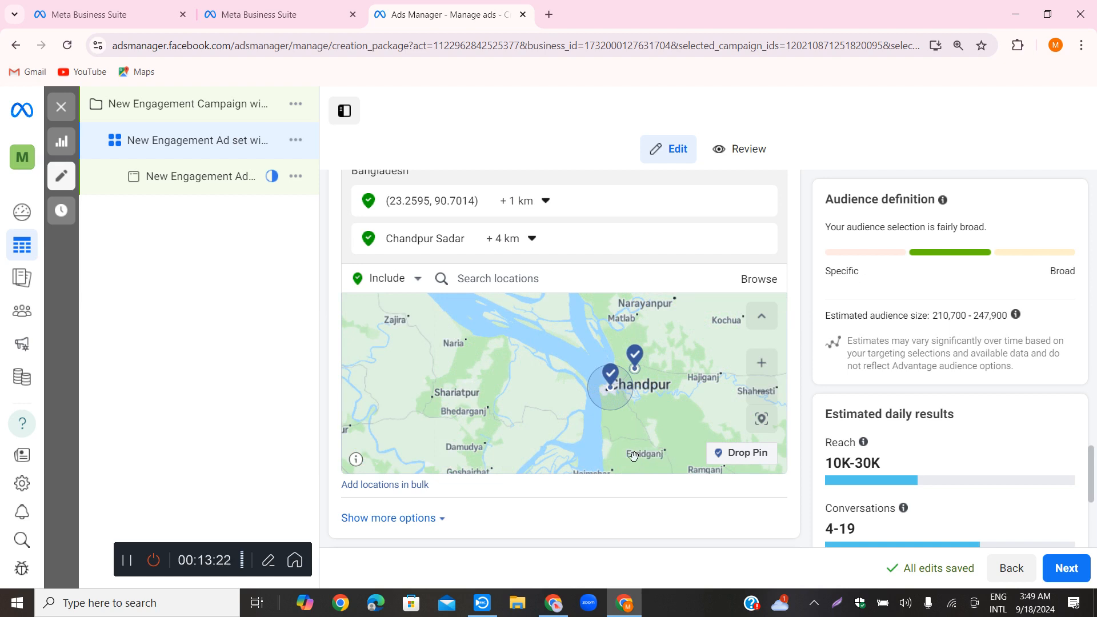
{"action": "left_click", "coordinate": [747, 454]}
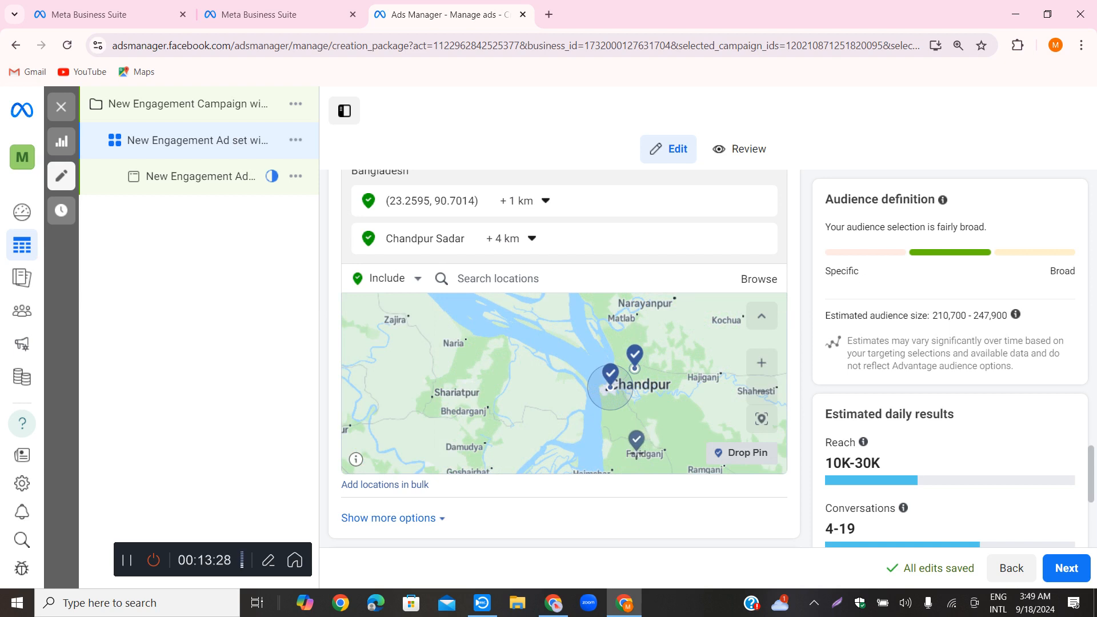
{"action": "left_click", "coordinate": [644, 456]}
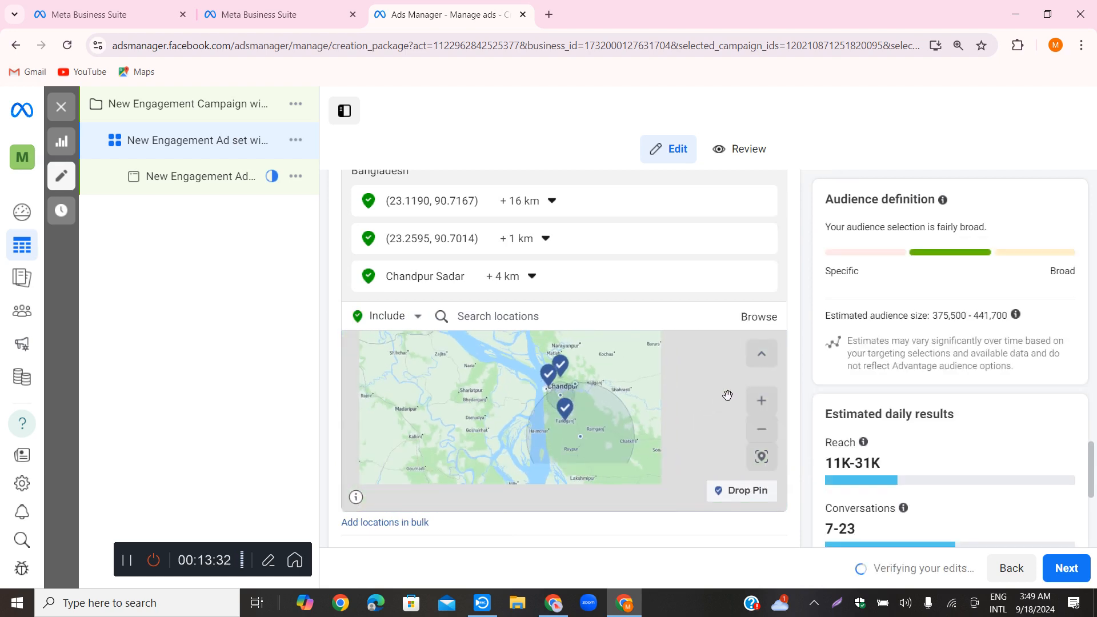
{"action": "left_click", "coordinate": [549, 203]}
{"action": "left_click_drag", "start_coordinate": [513, 253], "coordinate": [513, 253]}
{"action": "left_click", "coordinate": [619, 213]}
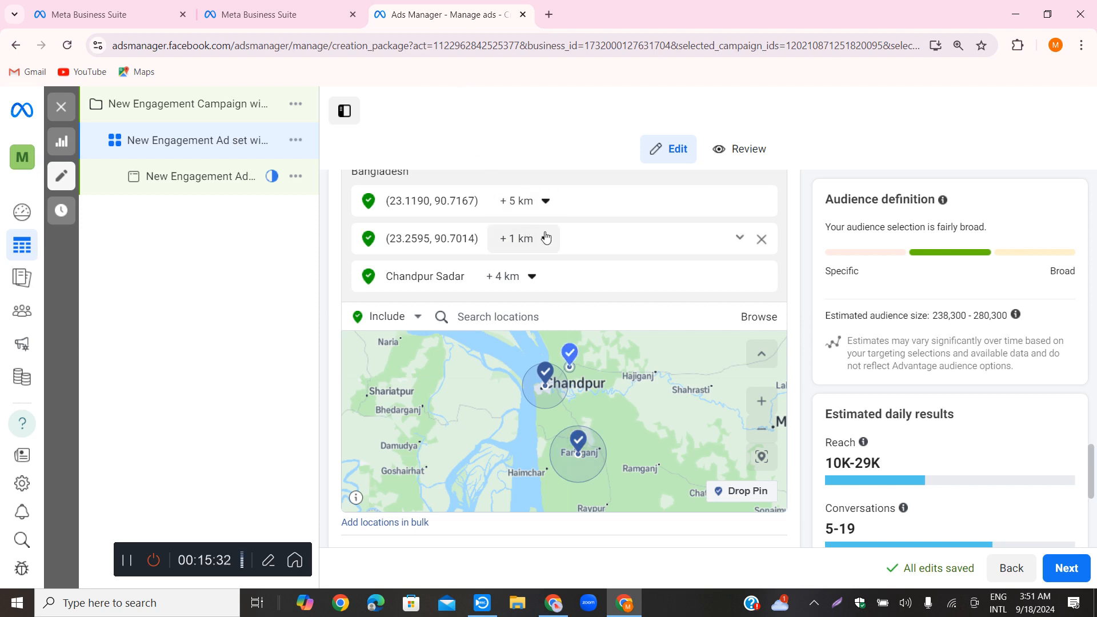
Reveal the additional audience control options below the map and choose 18 as the minimum age
{"action": "scroll", "coordinate": [766, 240], "scroll_direction": "down", "scroll_amount": 3}
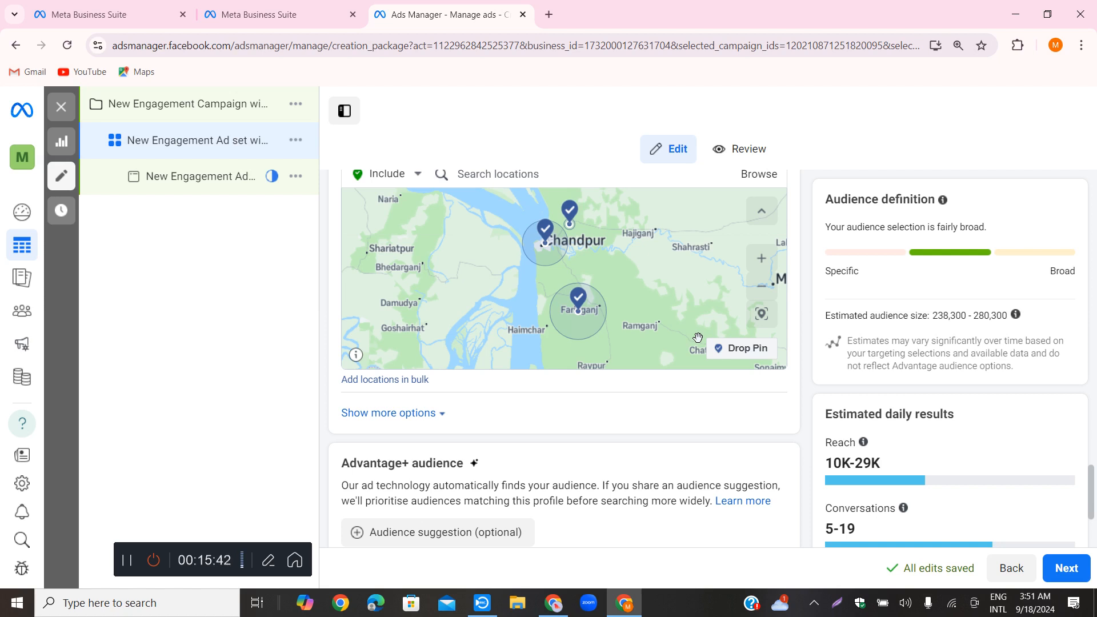
{"action": "scroll", "coordinate": [624, 343], "scroll_direction": "down", "scroll_amount": 1}
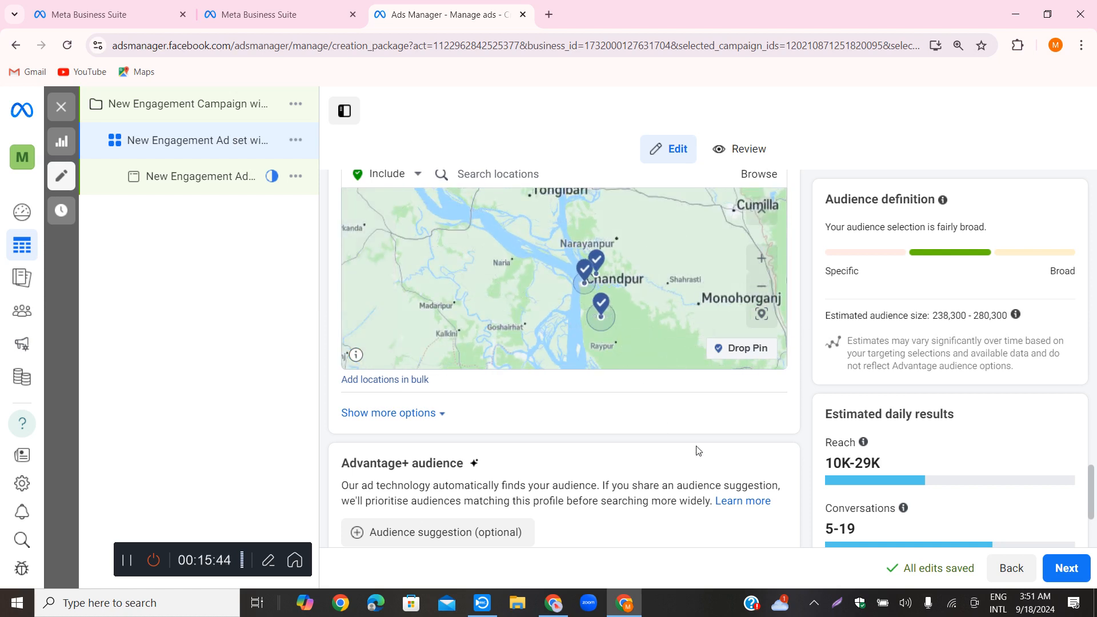
{"action": "scroll", "coordinate": [704, 456], "scroll_direction": "down", "scroll_amount": 3}
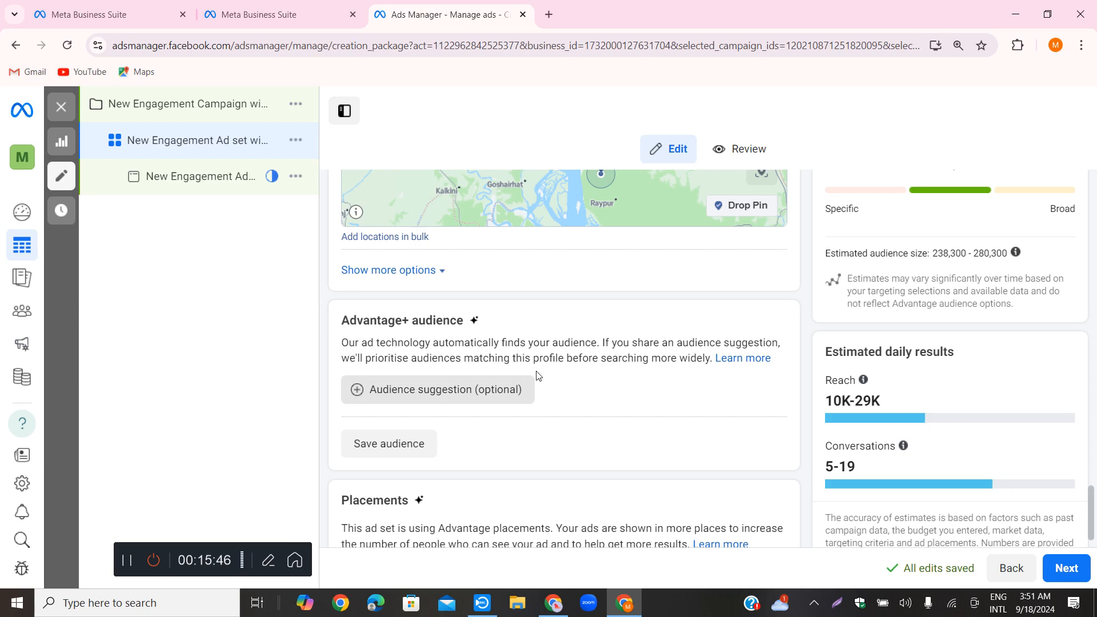
{"action": "scroll", "coordinate": [560, 368], "scroll_direction": "down", "scroll_amount": 1}
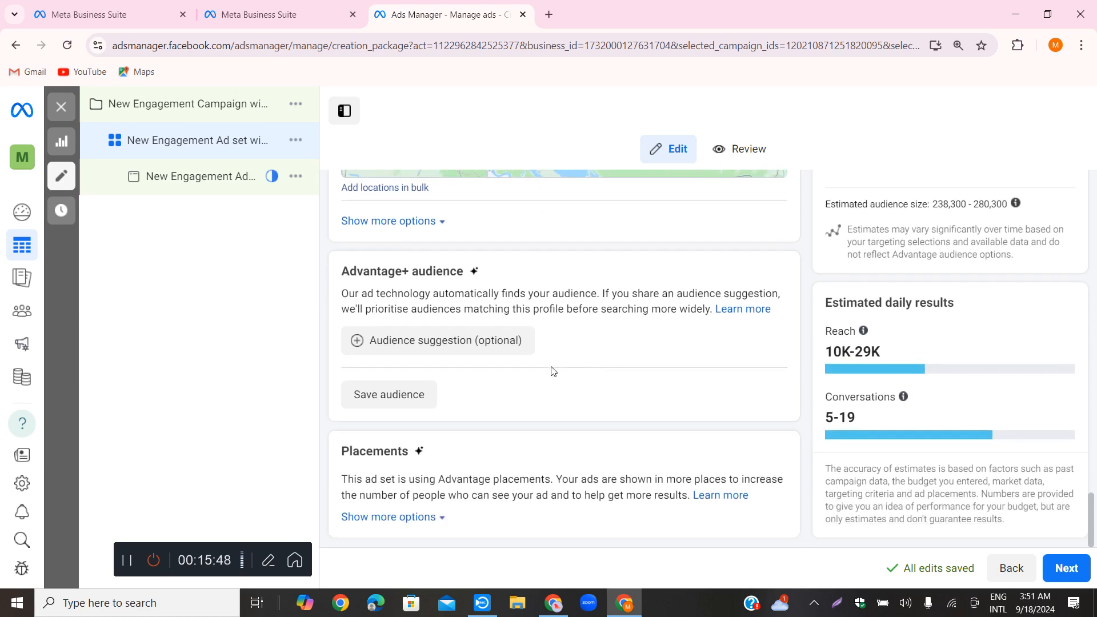
{"action": "scroll", "coordinate": [495, 355], "scroll_direction": "up", "scroll_amount": 1}
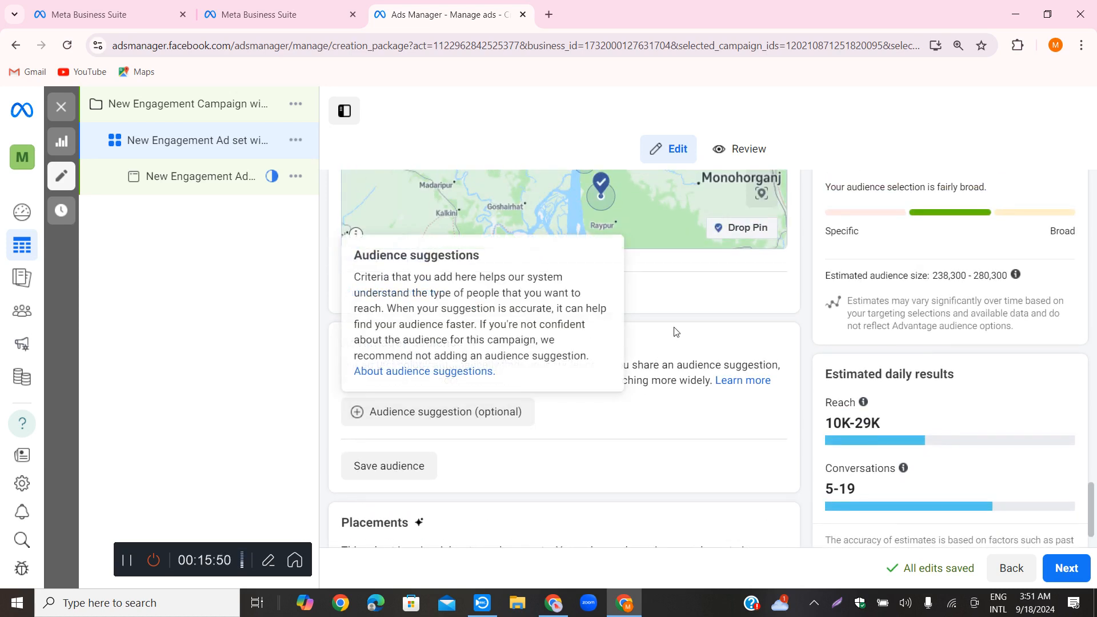
{"action": "left_click", "coordinate": [438, 295]}
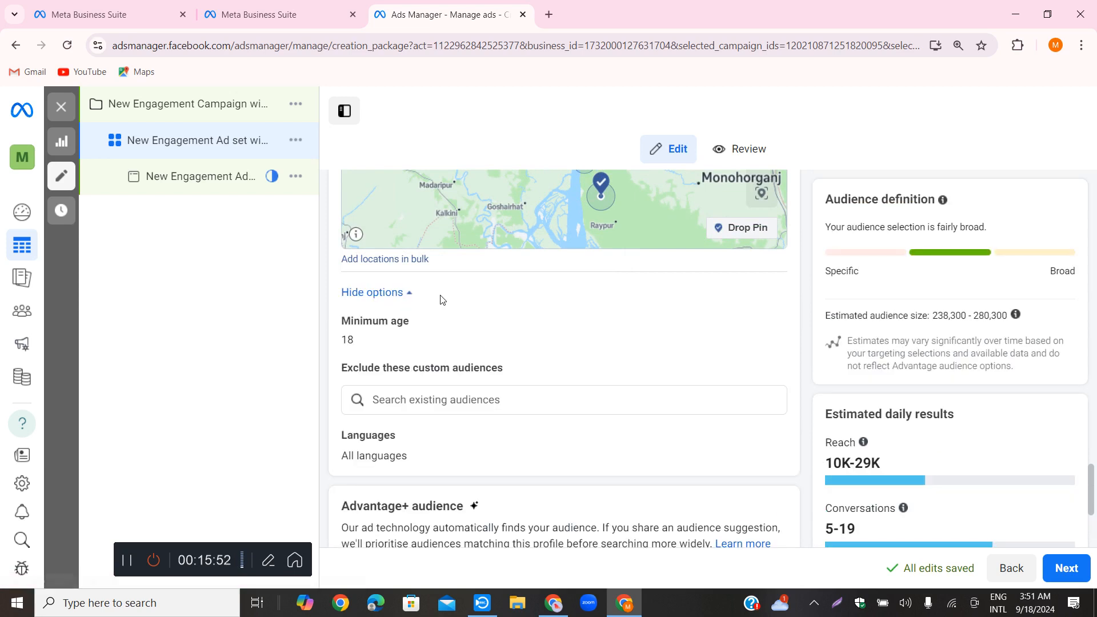
{"action": "scroll", "coordinate": [521, 334], "scroll_direction": "up", "scroll_amount": 2}
{"action": "scroll", "coordinate": [444, 411], "scroll_direction": "down", "scroll_amount": 2}
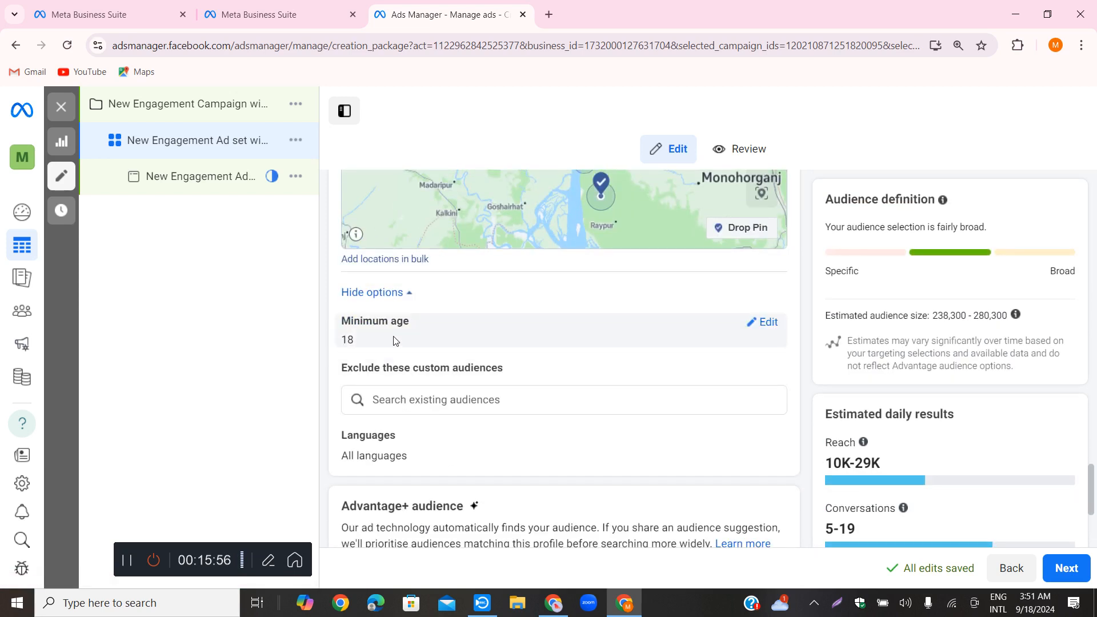
{"action": "left_click", "coordinate": [764, 323]}
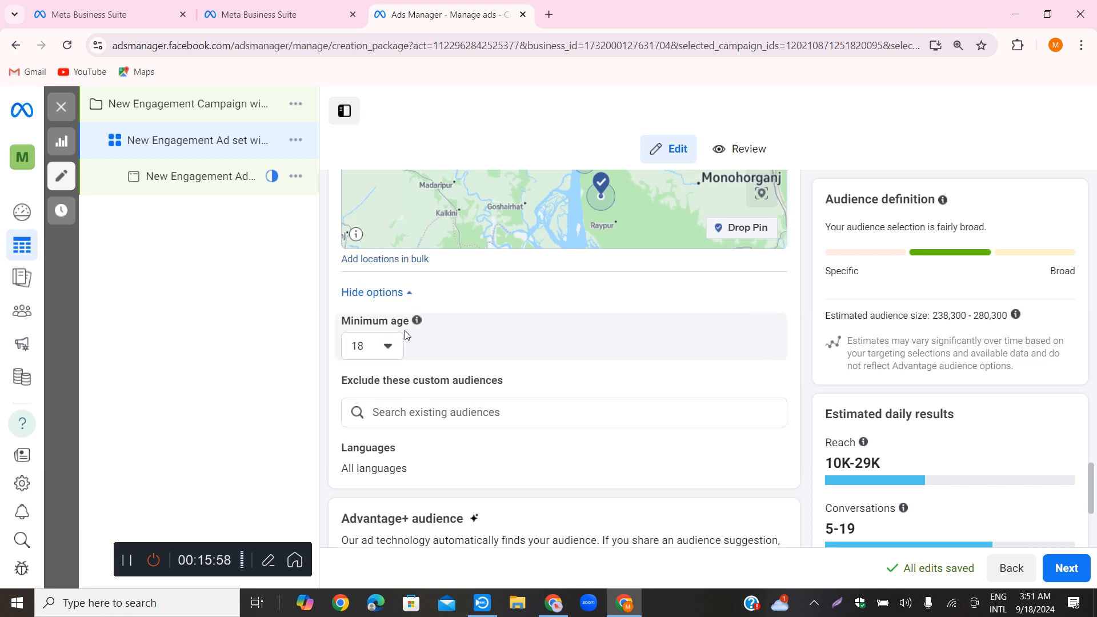
{"action": "left_click", "coordinate": [387, 346]}
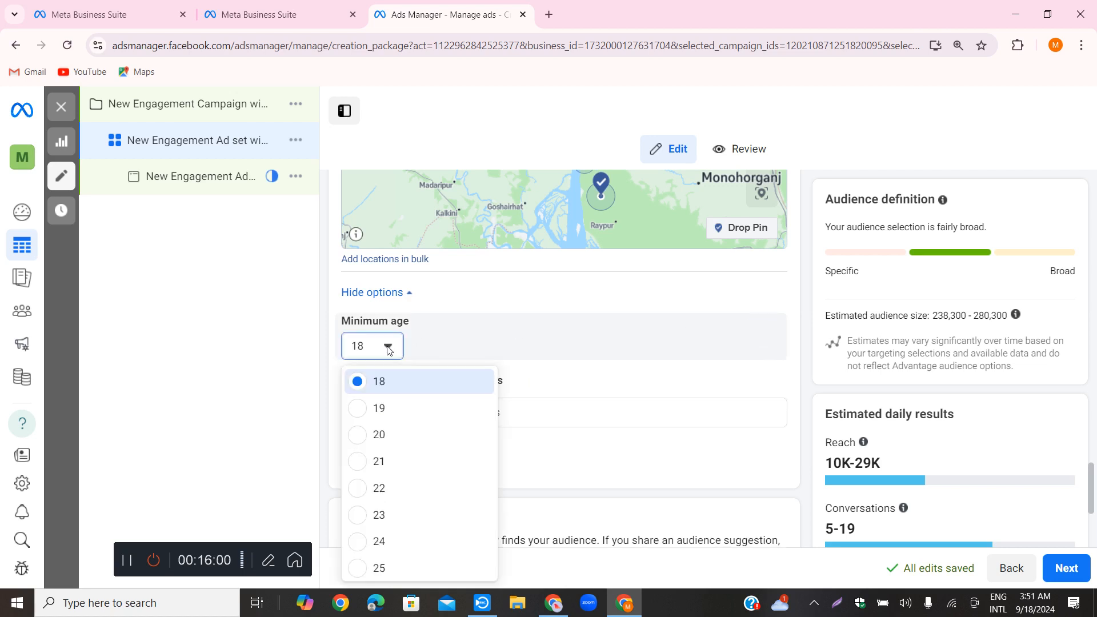
{"action": "left_click", "coordinate": [379, 382]}
{"action": "scroll", "coordinate": [480, 337], "scroll_direction": "down", "scroll_amount": 1}
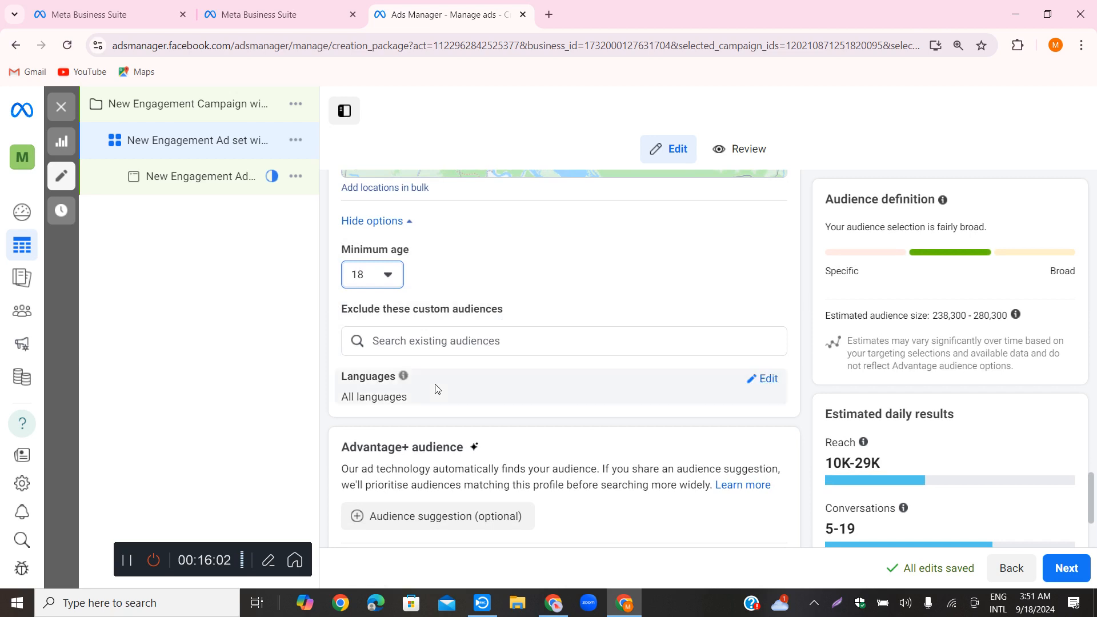
{"action": "scroll", "coordinate": [459, 367], "scroll_direction": "up", "scroll_amount": 3}
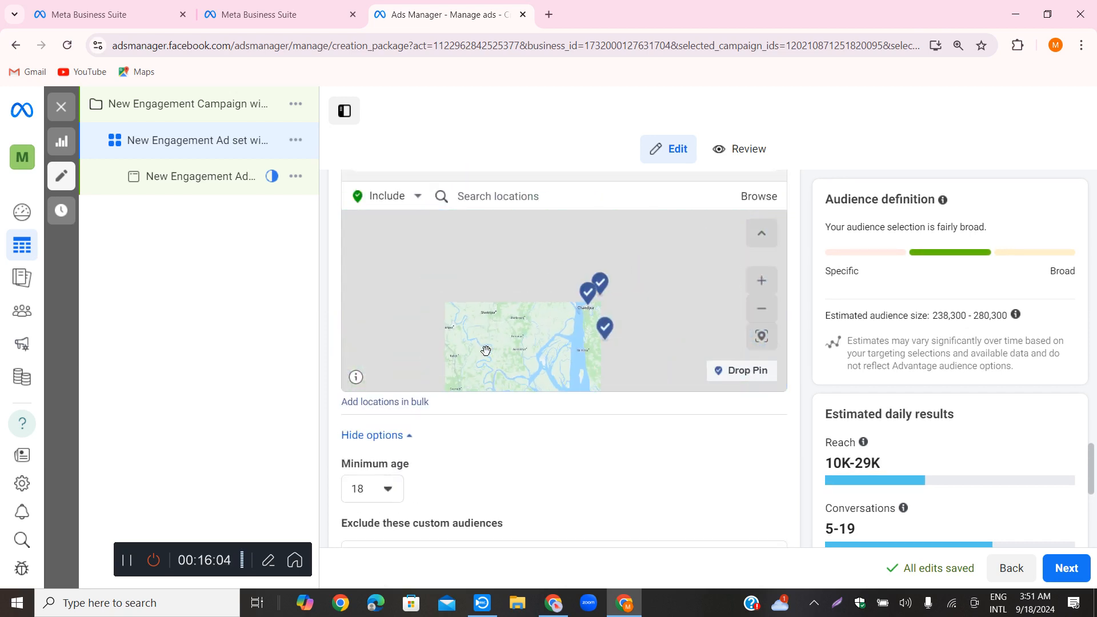
{"action": "scroll", "coordinate": [495, 459], "scroll_direction": "down", "scroll_amount": 1}
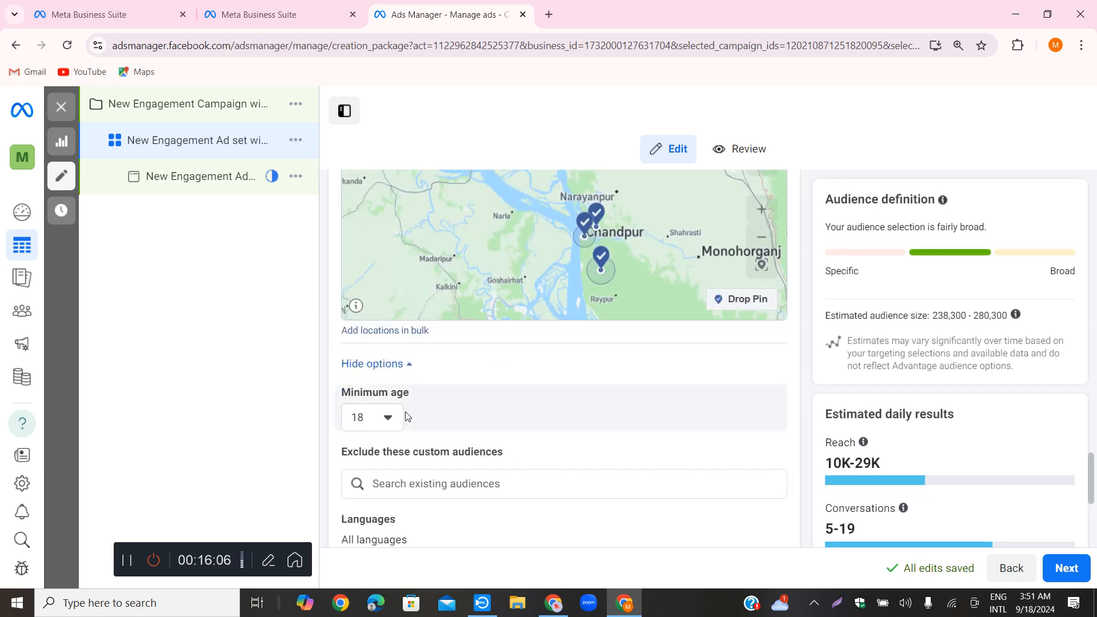
{"action": "left_click", "coordinate": [404, 365]}
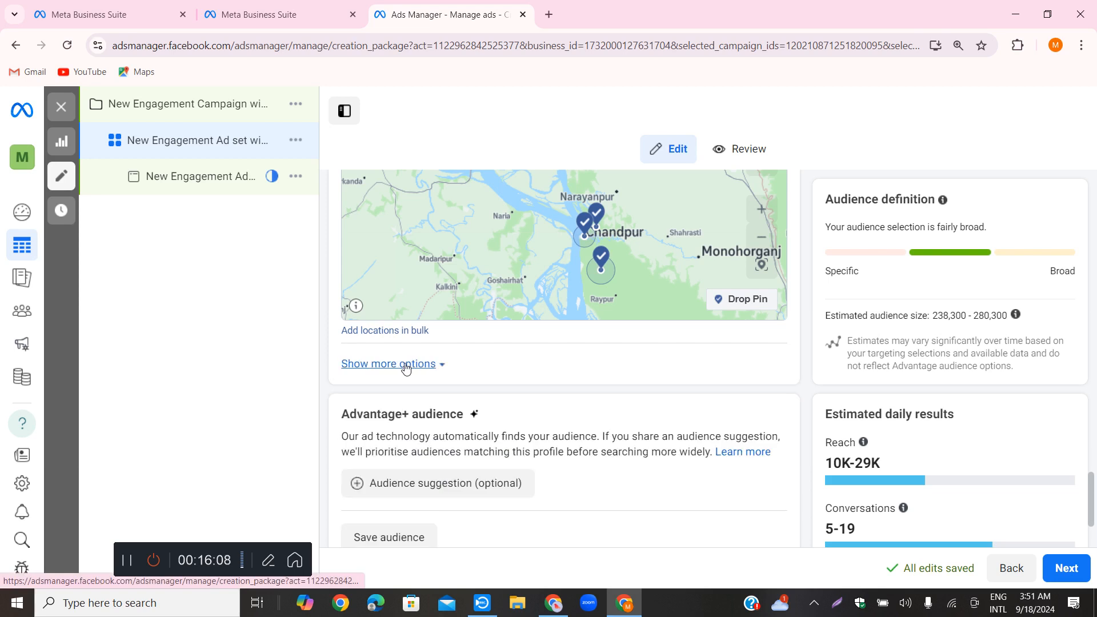
{"action": "left_click", "coordinate": [406, 366]}
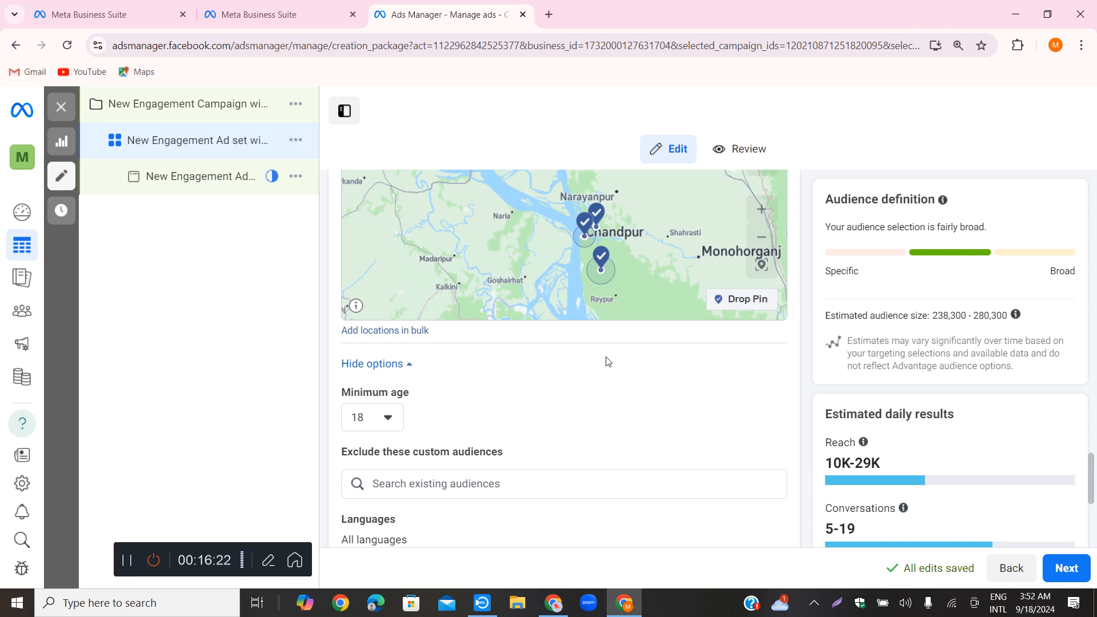
Check the list of existing custom audiences for exclusion and look over the surrounding audience controls
{"action": "scroll", "coordinate": [637, 380], "scroll_direction": "down", "scroll_amount": 1}
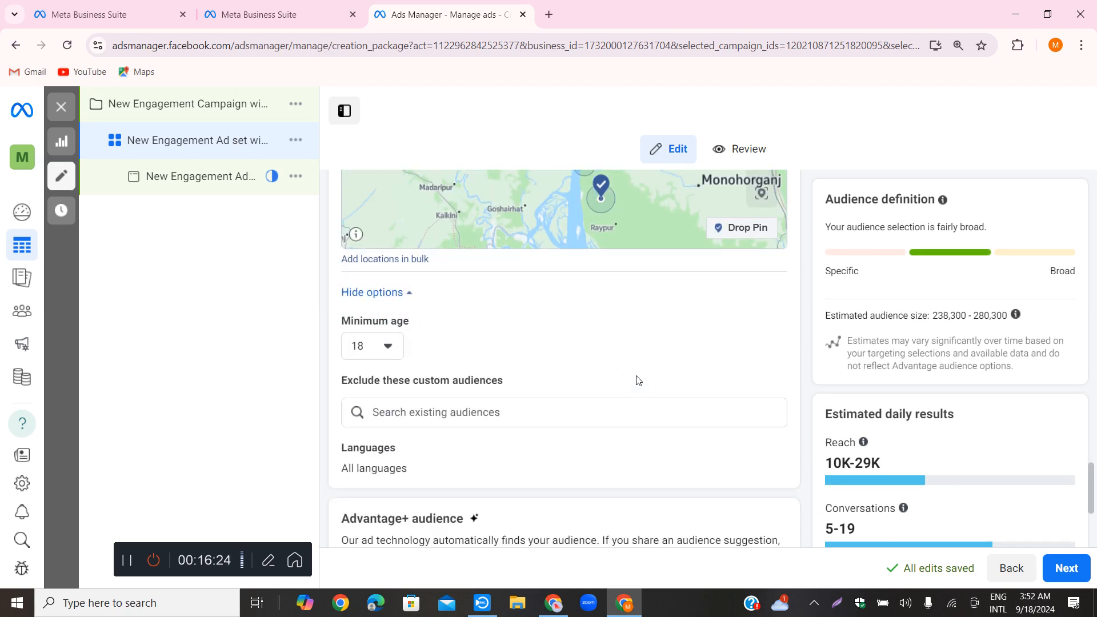
{"action": "left_click", "coordinate": [473, 413]}
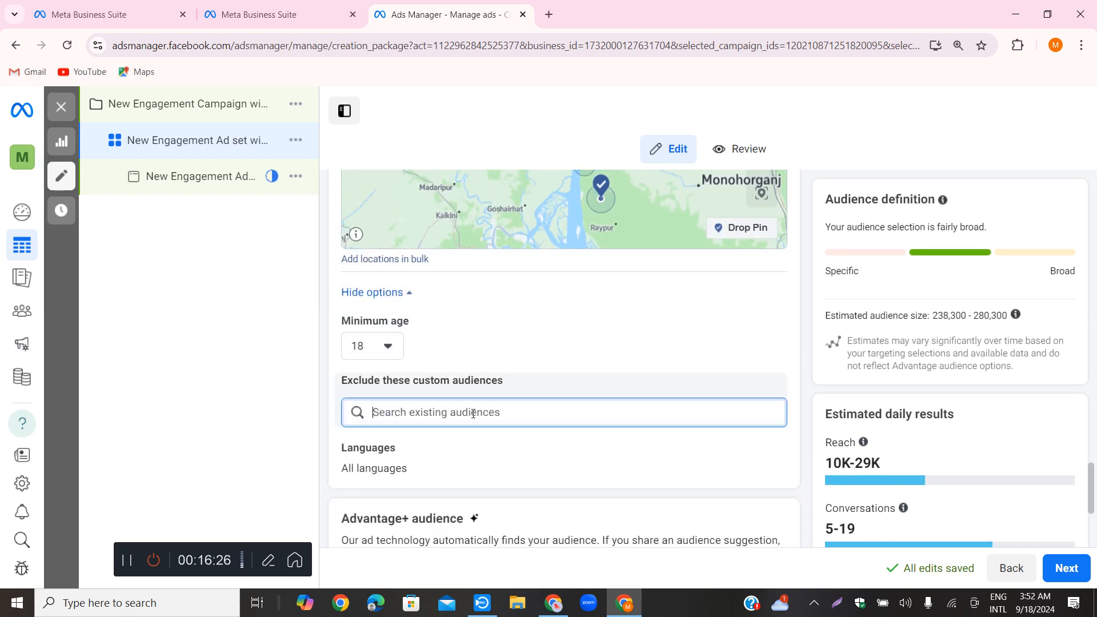
{"action": "left_click", "coordinate": [282, 391]}
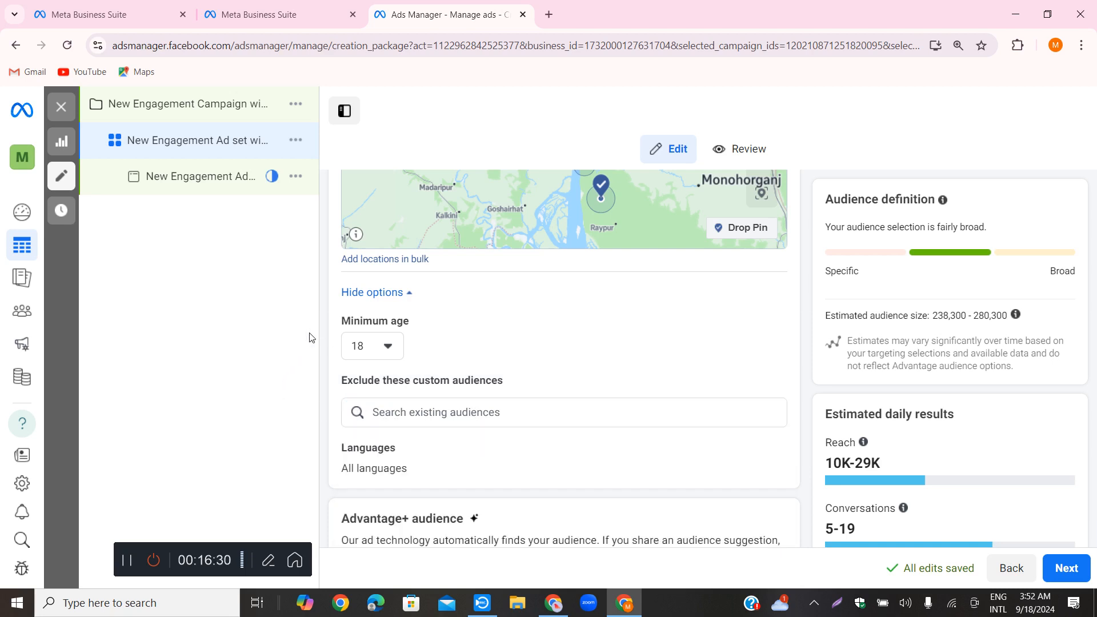
{"action": "scroll", "coordinate": [564, 360], "scroll_direction": "up", "scroll_amount": 1}
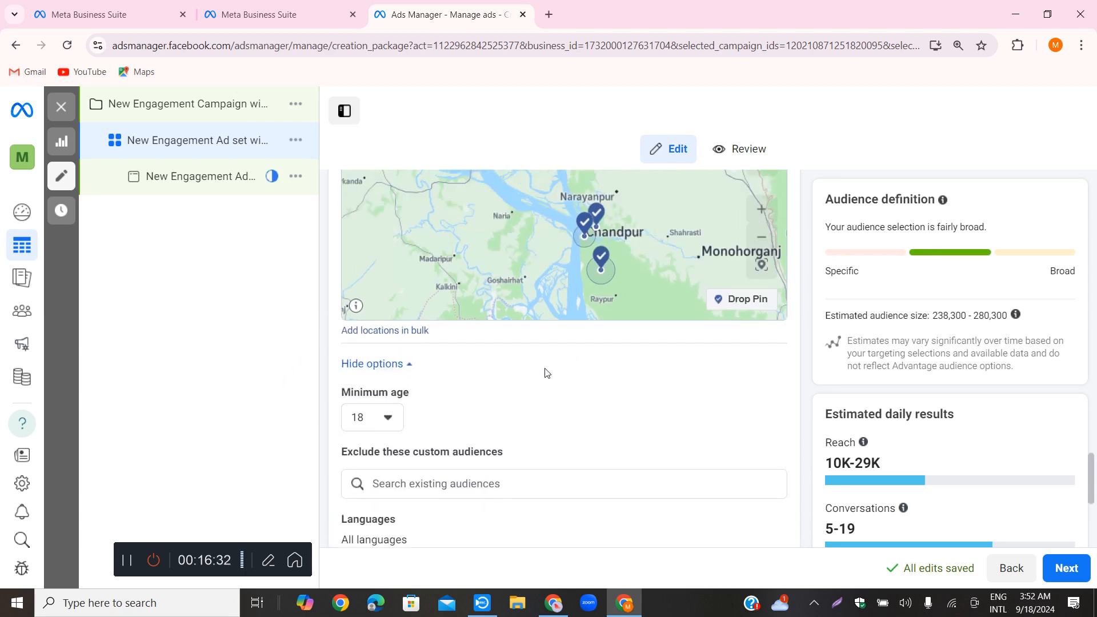
{"action": "scroll", "coordinate": [547, 378], "scroll_direction": "up", "scroll_amount": 1}
{"action": "scroll", "coordinate": [546, 379], "scroll_direction": "down", "scroll_amount": 2}
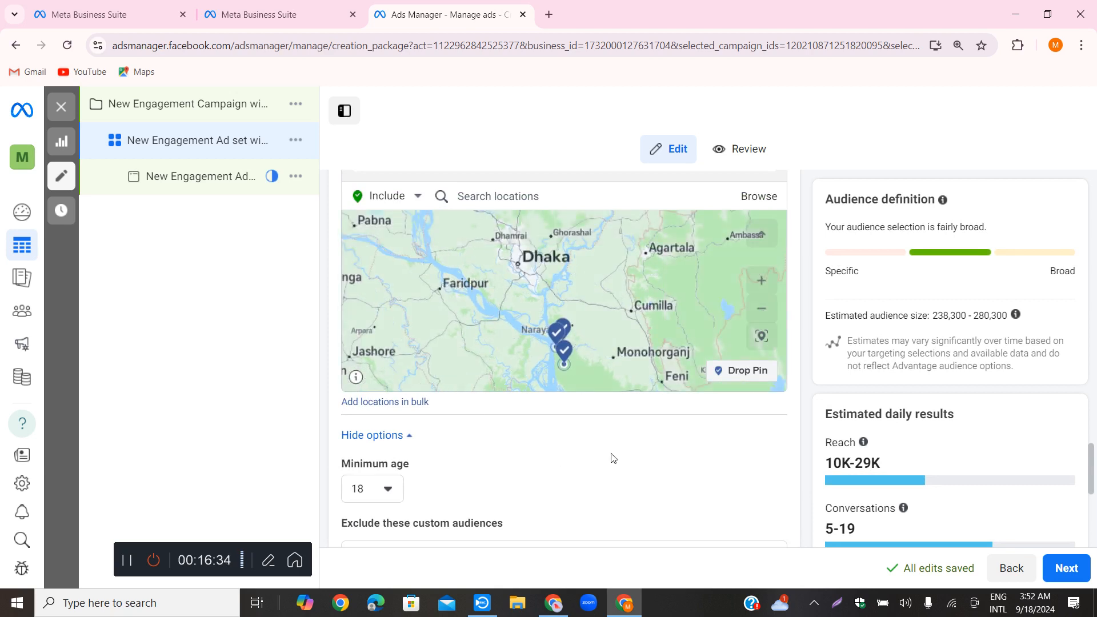
{"action": "scroll", "coordinate": [609, 455], "scroll_direction": "down", "scroll_amount": 2}
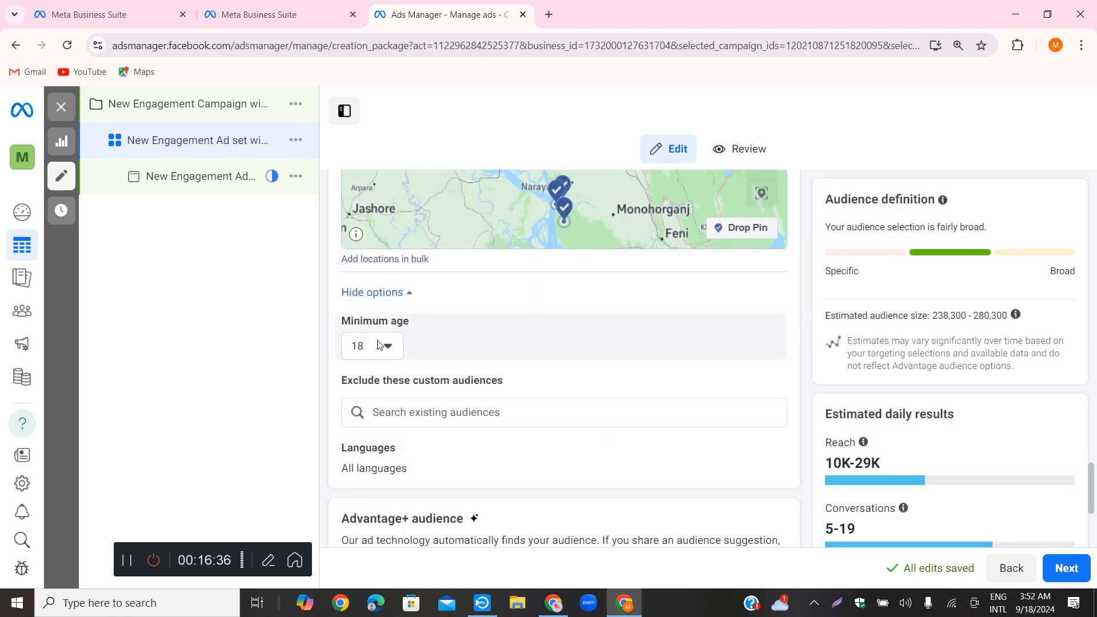
Review the ad set's Facebook Page, messaging apps, budget and schedule settings, and dismiss the warning about the start date
{"action": "scroll", "coordinate": [537, 348], "scroll_direction": "up", "scroll_amount": 2}
{"action": "scroll", "coordinate": [538, 343], "scroll_direction": "up", "scroll_amount": 8}
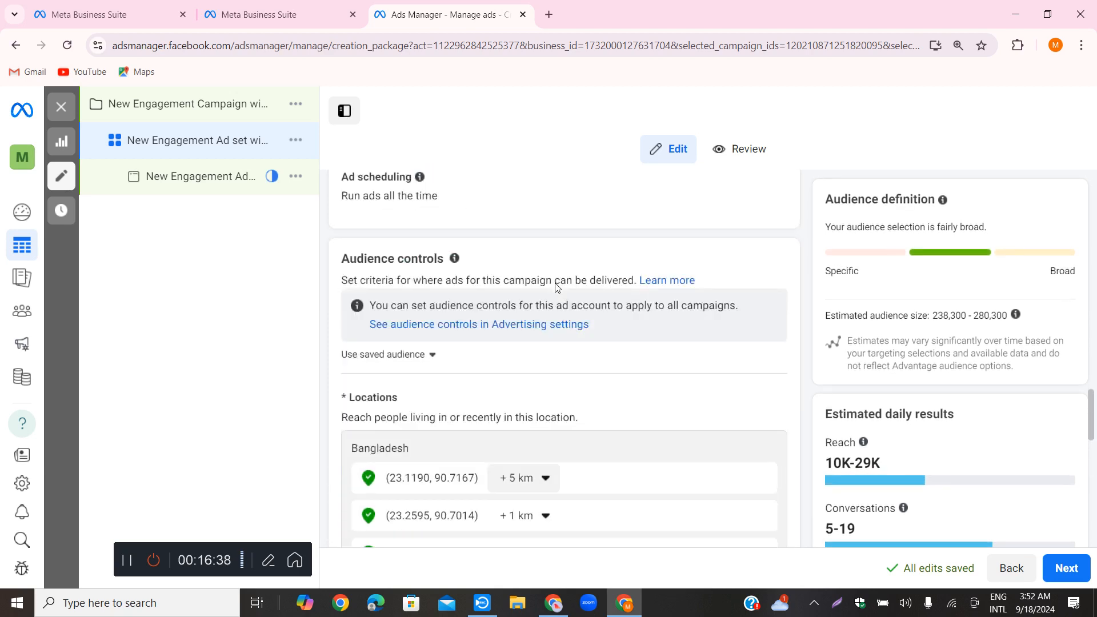
{"action": "scroll", "coordinate": [559, 279], "scroll_direction": "up", "scroll_amount": 10}
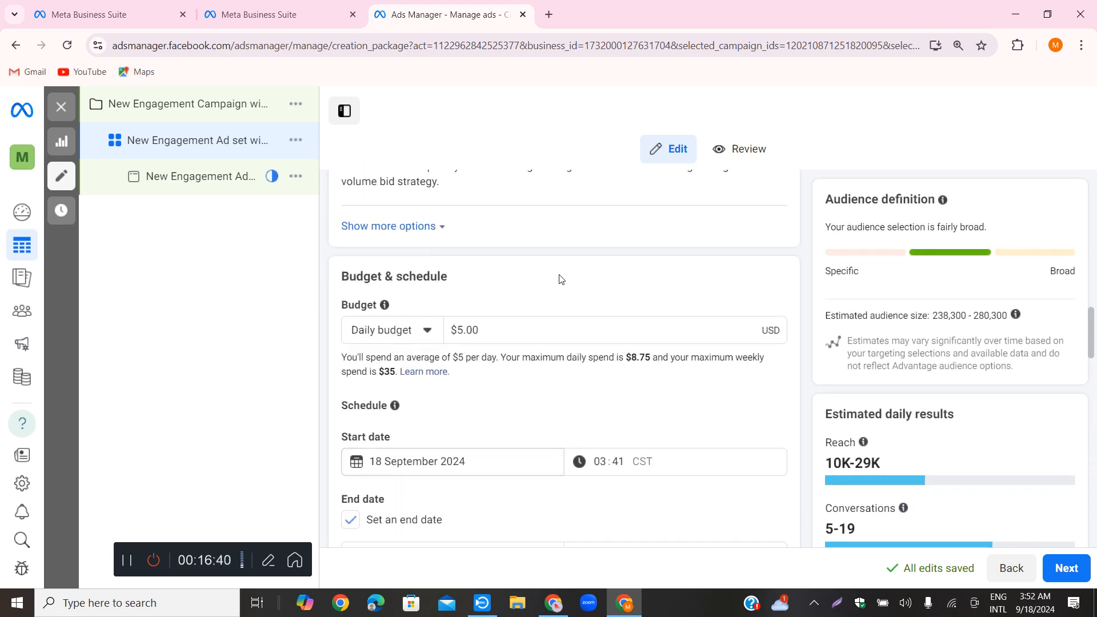
{"action": "scroll", "coordinate": [560, 279], "scroll_direction": "up", "scroll_amount": 10}
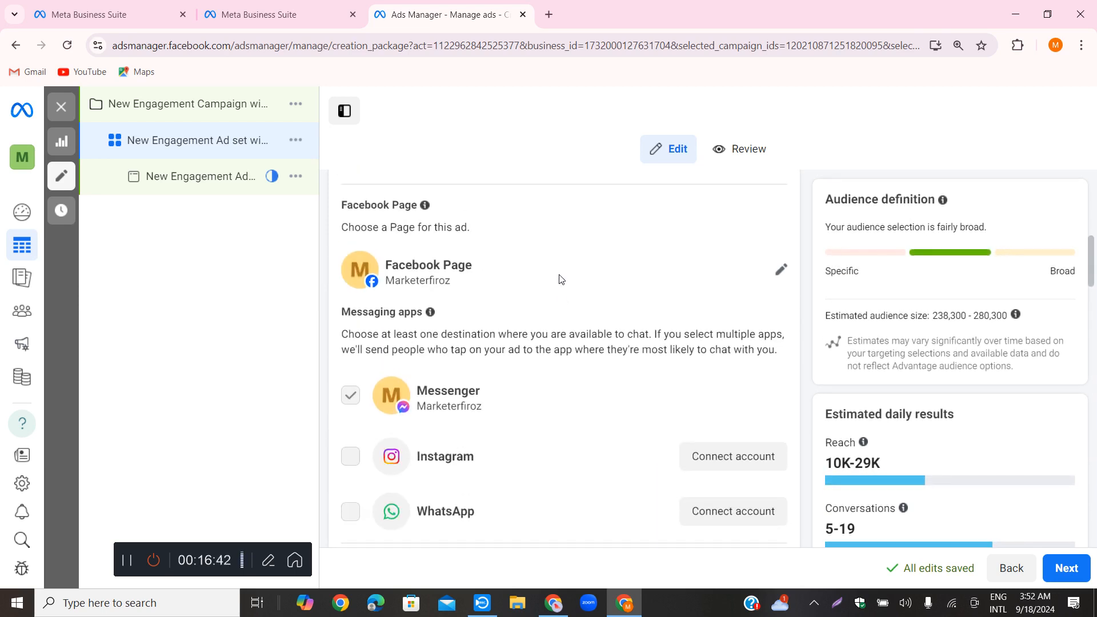
{"action": "scroll", "coordinate": [561, 279], "scroll_direction": "down", "scroll_amount": 8}
{"action": "scroll", "coordinate": [560, 279], "scroll_direction": "down", "scroll_amount": 15}
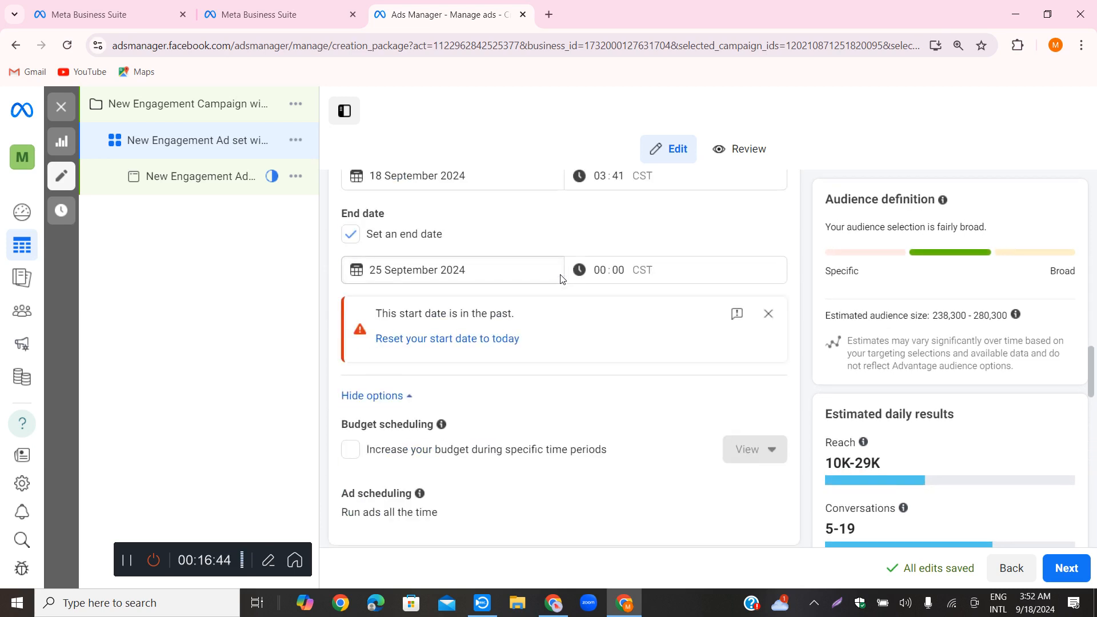
{"action": "scroll", "coordinate": [560, 279], "scroll_direction": "up", "scroll_amount": 10}
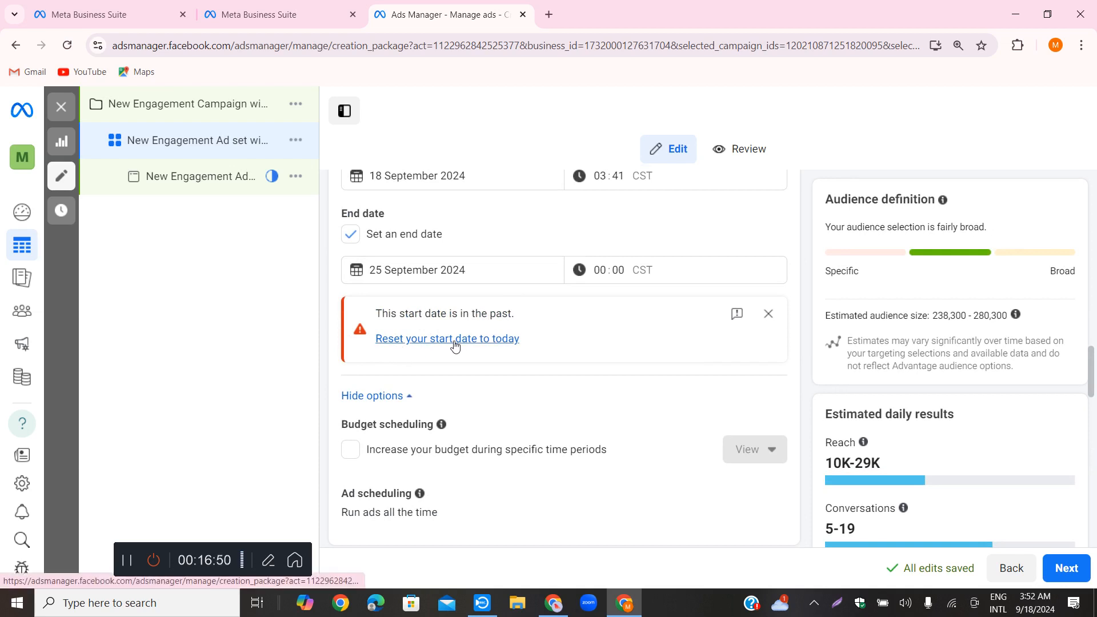
{"action": "left_click", "coordinate": [769, 314]}
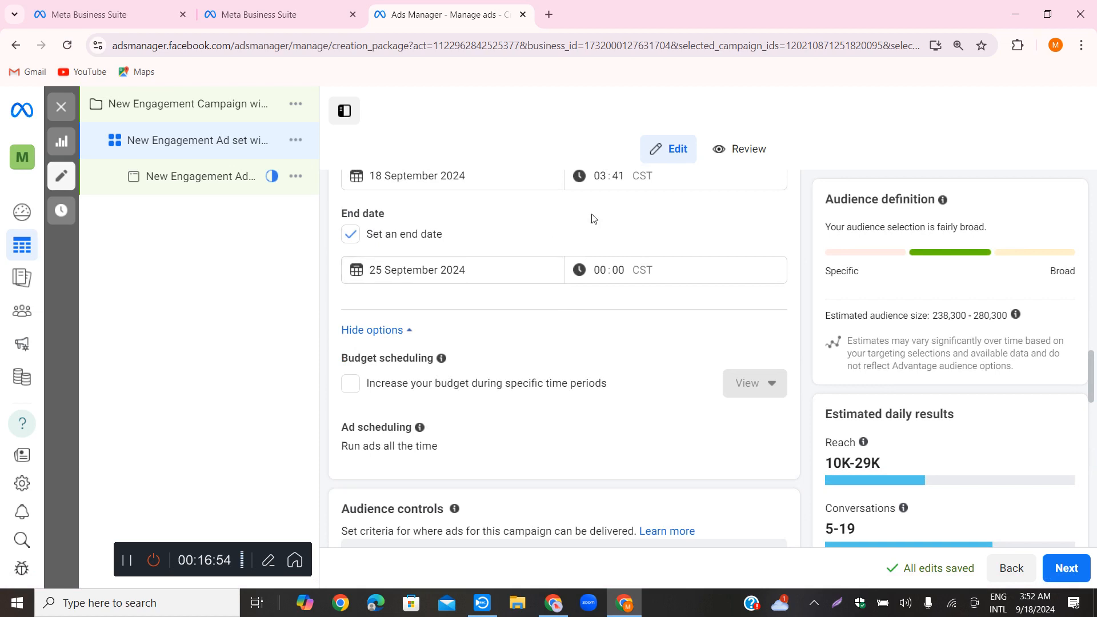
Check the targeted locations and centre the map on the pins around Chandpur and Faridganj
{"action": "scroll", "coordinate": [597, 293], "scroll_direction": "down", "scroll_amount": 2}
{"action": "scroll", "coordinate": [597, 293], "scroll_direction": "down", "scroll_amount": 6}
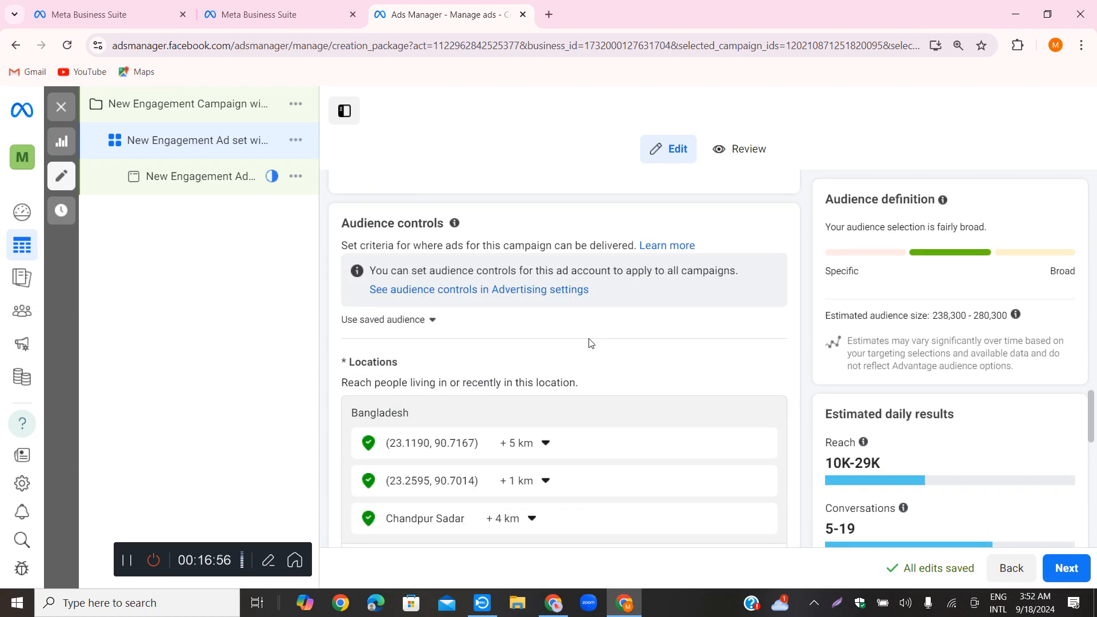
{"action": "scroll", "coordinate": [451, 509], "scroll_direction": "down", "scroll_amount": 3}
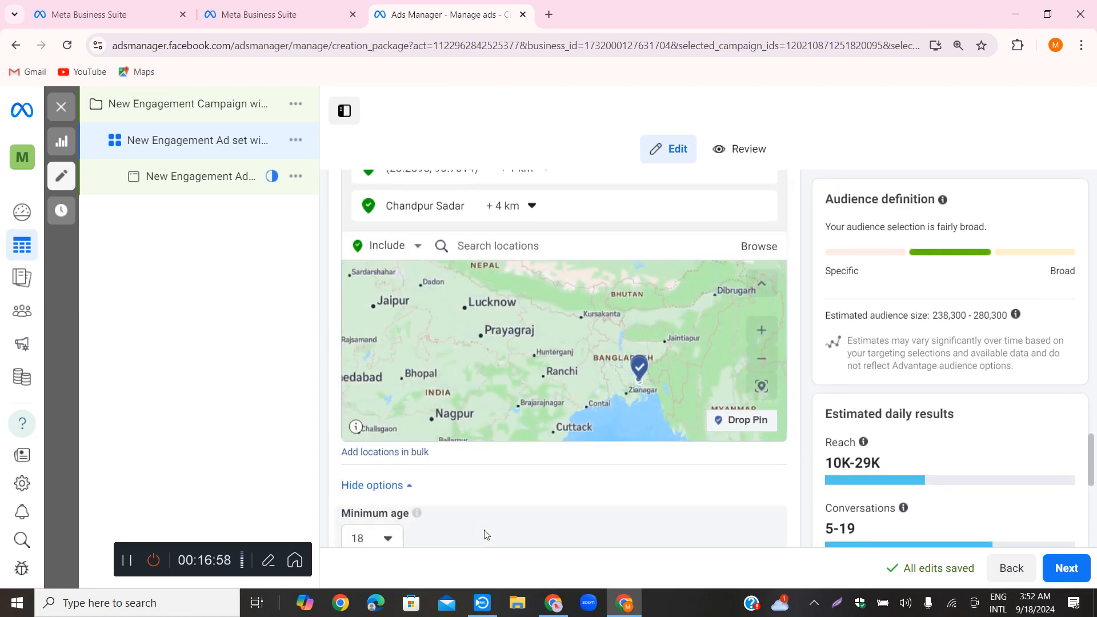
{"action": "scroll", "coordinate": [586, 442], "scroll_direction": "down", "scroll_amount": 3}
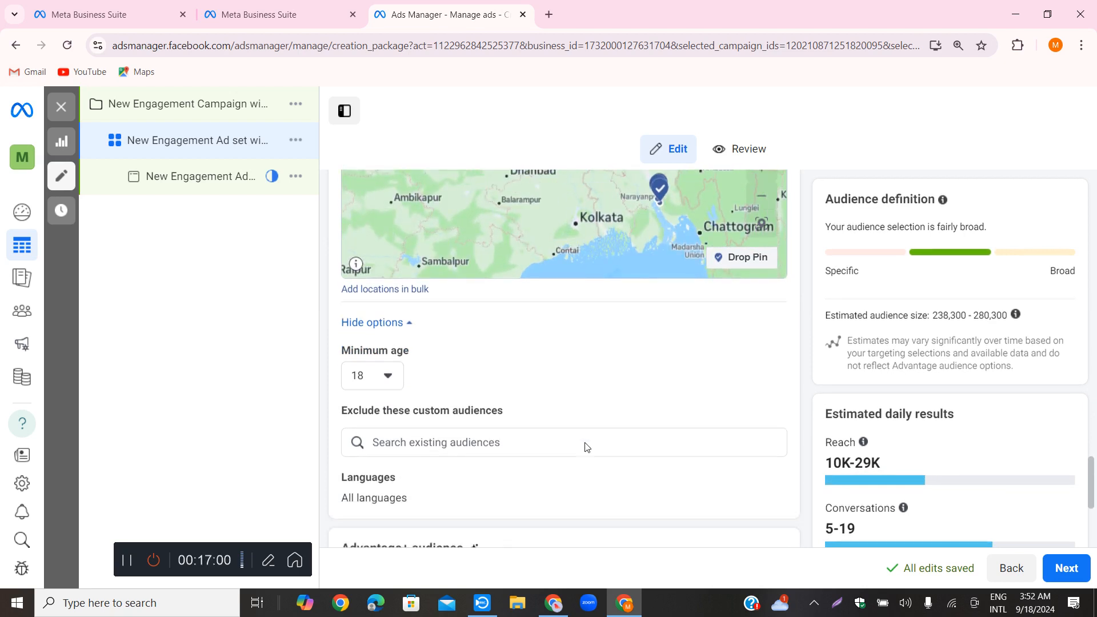
{"action": "scroll", "coordinate": [574, 370], "scroll_direction": "up", "scroll_amount": 5}
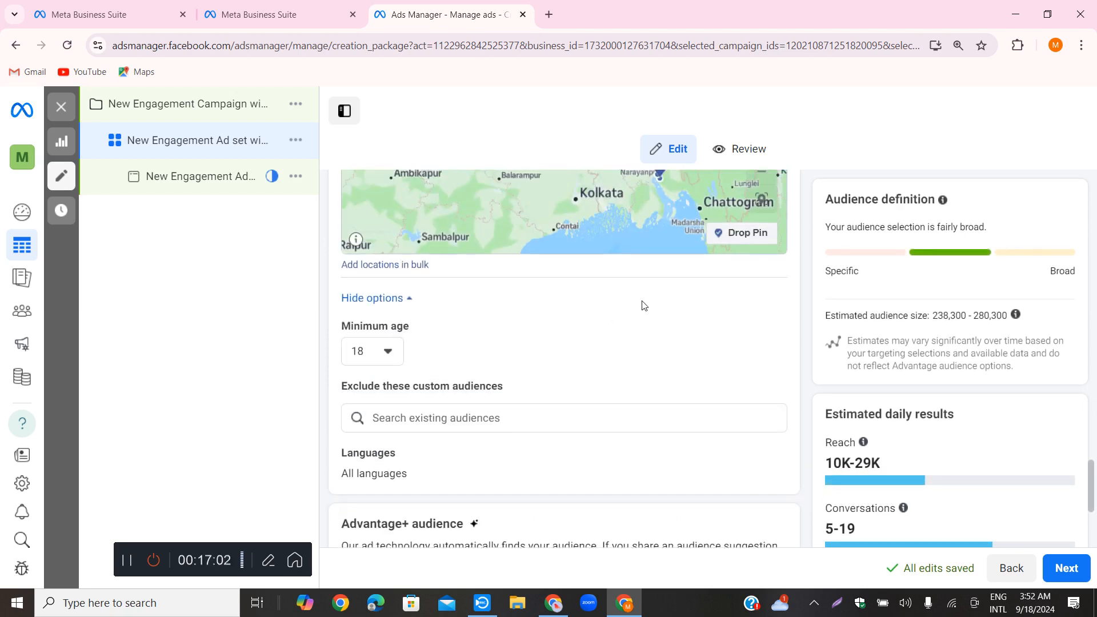
{"action": "scroll", "coordinate": [592, 440], "scroll_direction": "up", "scroll_amount": 2}
{"action": "scroll", "coordinate": [591, 441], "scroll_direction": "up", "scroll_amount": 2}
{"action": "scroll", "coordinate": [591, 441], "scroll_direction": "down", "scroll_amount": 2}
{"action": "left_click", "coordinate": [765, 434]}
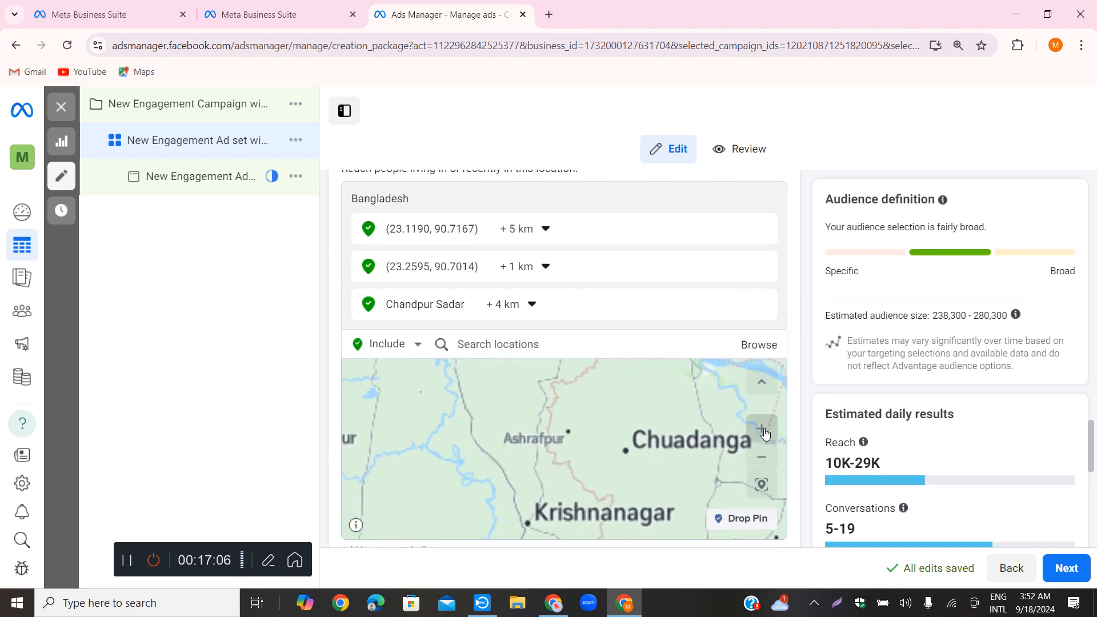
{"action": "left_click", "coordinate": [766, 458]}
{"action": "left_click", "coordinate": [765, 458]}
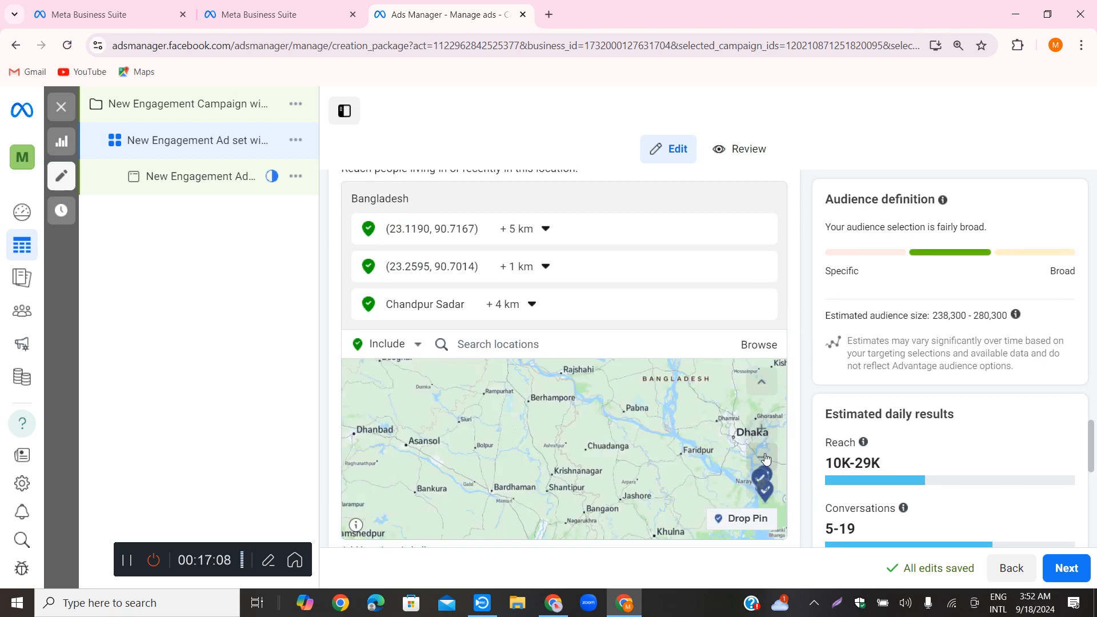
{"action": "scroll", "coordinate": [652, 457], "scroll_direction": "down", "scroll_amount": 2}
{"action": "scroll", "coordinate": [652, 454], "scroll_direction": "up", "scroll_amount": 2}
{"action": "scroll", "coordinate": [651, 448], "scroll_direction": "down", "scroll_amount": 3}
{"action": "scroll", "coordinate": [652, 440], "scroll_direction": "up", "scroll_amount": 4}
{"action": "scroll", "coordinate": [652, 437], "scroll_direction": "down", "scroll_amount": 4}
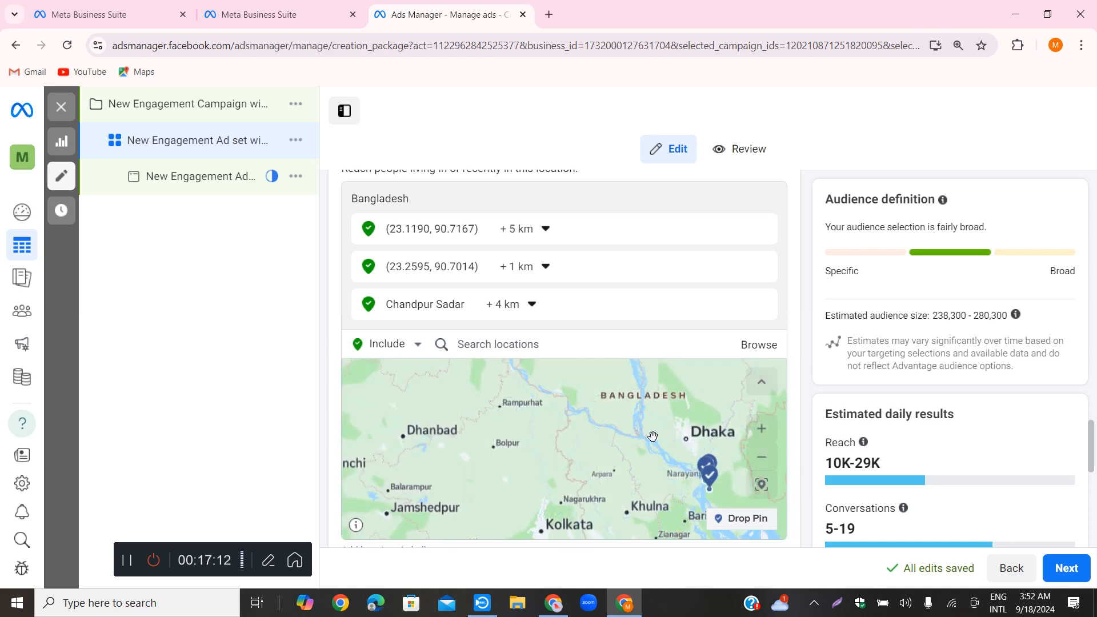
{"action": "scroll", "coordinate": [653, 436], "scroll_direction": "up", "scroll_amount": 2}
{"action": "scroll", "coordinate": [652, 436], "scroll_direction": "up", "scroll_amount": 2}
{"action": "scroll", "coordinate": [653, 436], "scroll_direction": "down", "scroll_amount": 2}
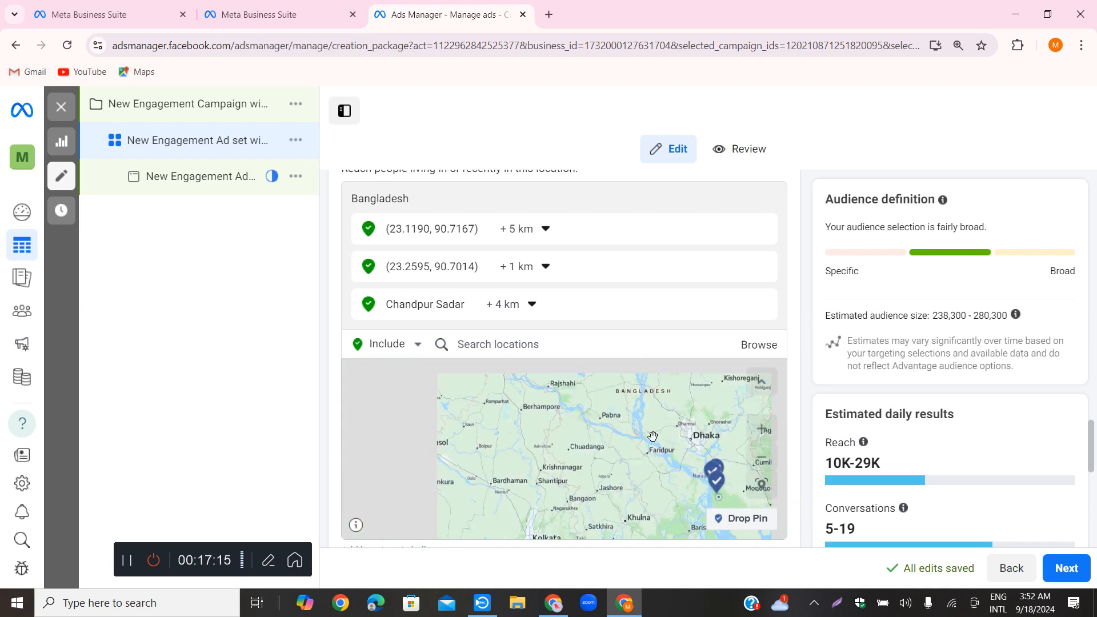
{"action": "left_click", "coordinate": [768, 488]}
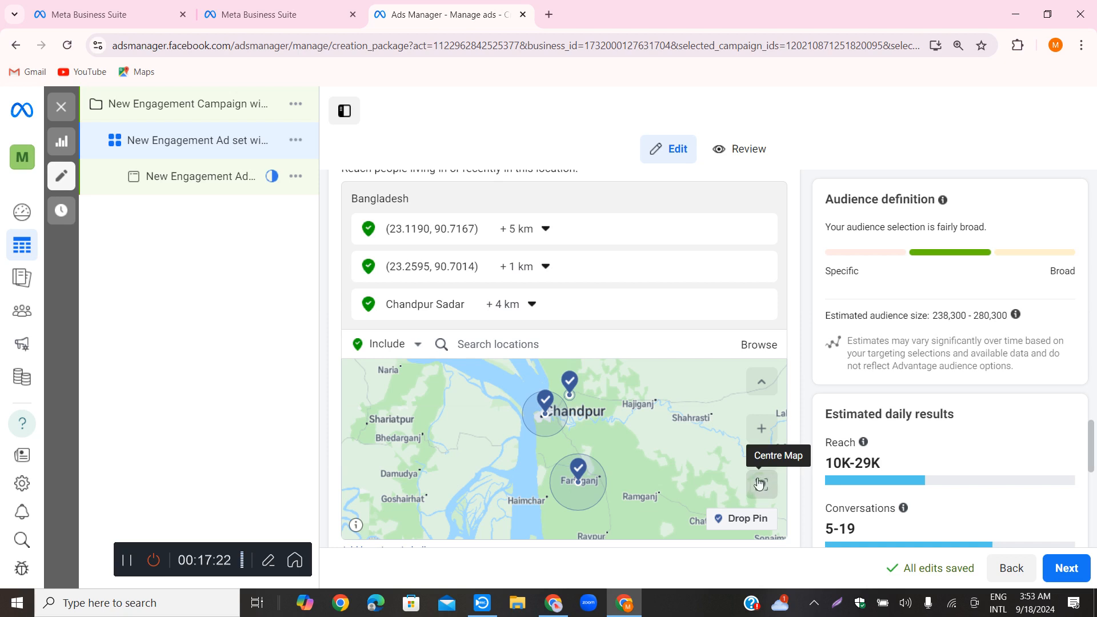
Look over the additional audience control options and check which existing custom audiences are available for exclusion
{"action": "scroll", "coordinate": [680, 314], "scroll_direction": "down", "scroll_amount": 1}
{"action": "scroll", "coordinate": [639, 427], "scroll_direction": "down", "scroll_amount": 2}
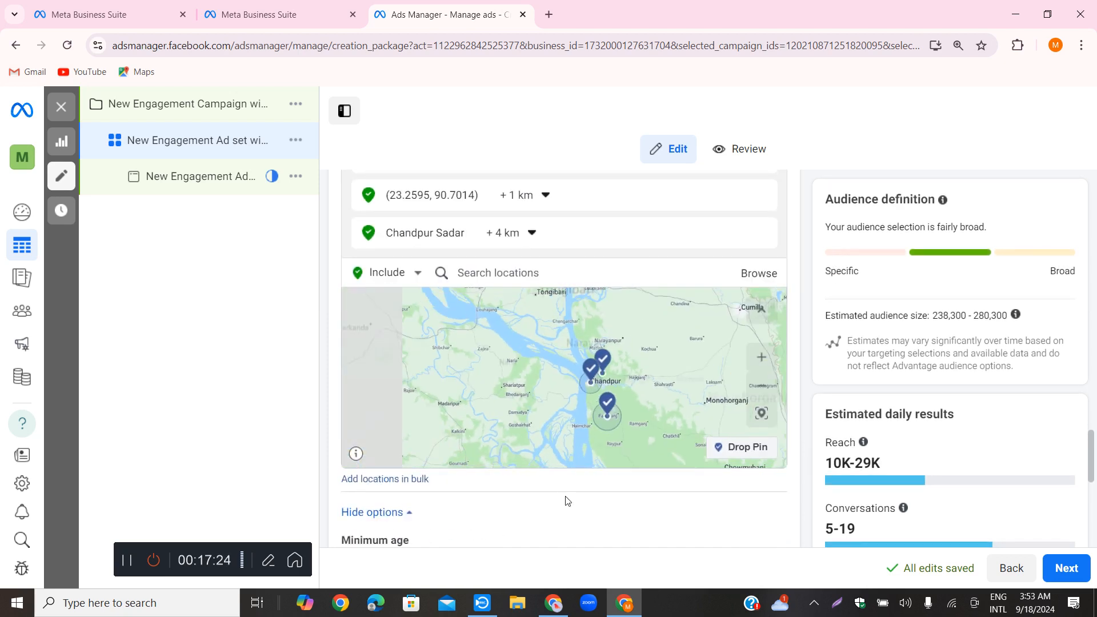
{"action": "scroll", "coordinate": [485, 512], "scroll_direction": "down", "scroll_amount": 3}
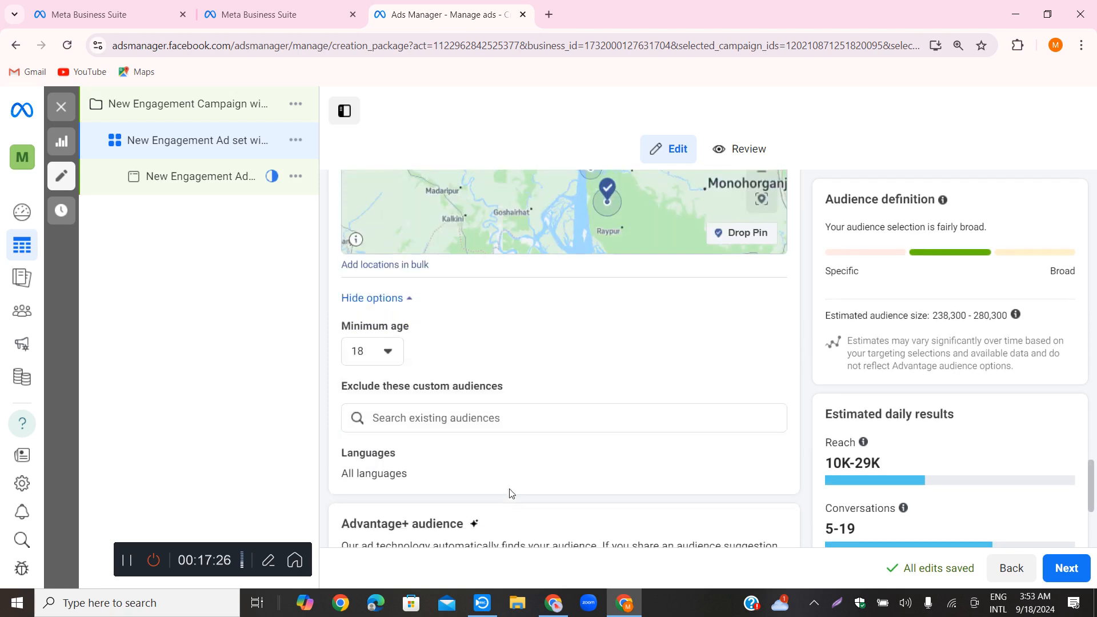
{"action": "left_click", "coordinate": [405, 299]}
{"action": "left_click", "coordinate": [407, 301]}
{"action": "scroll", "coordinate": [475, 333], "scroll_direction": "down", "scroll_amount": 2}
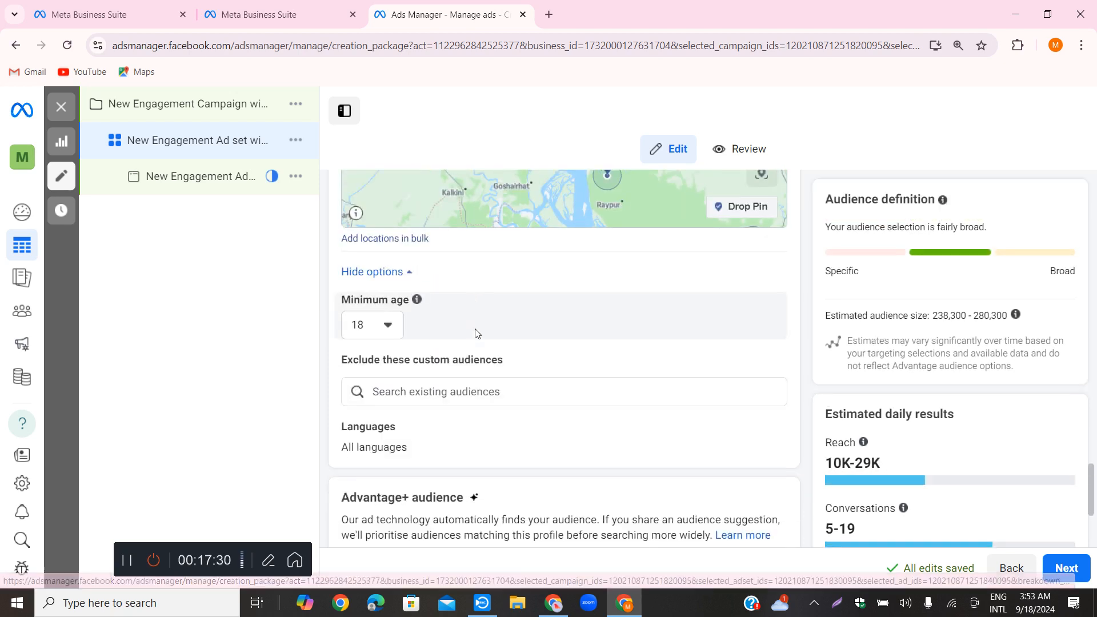
{"action": "left_click", "coordinate": [693, 274]}
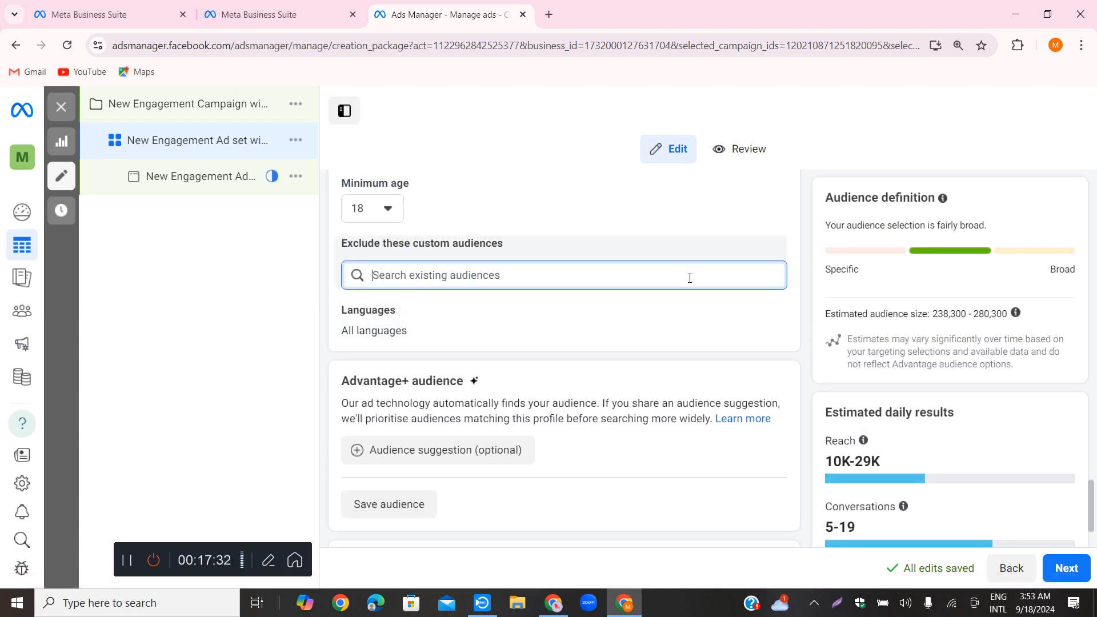
{"action": "left_click", "coordinate": [592, 282]}
{"action": "left_click", "coordinate": [591, 278]}
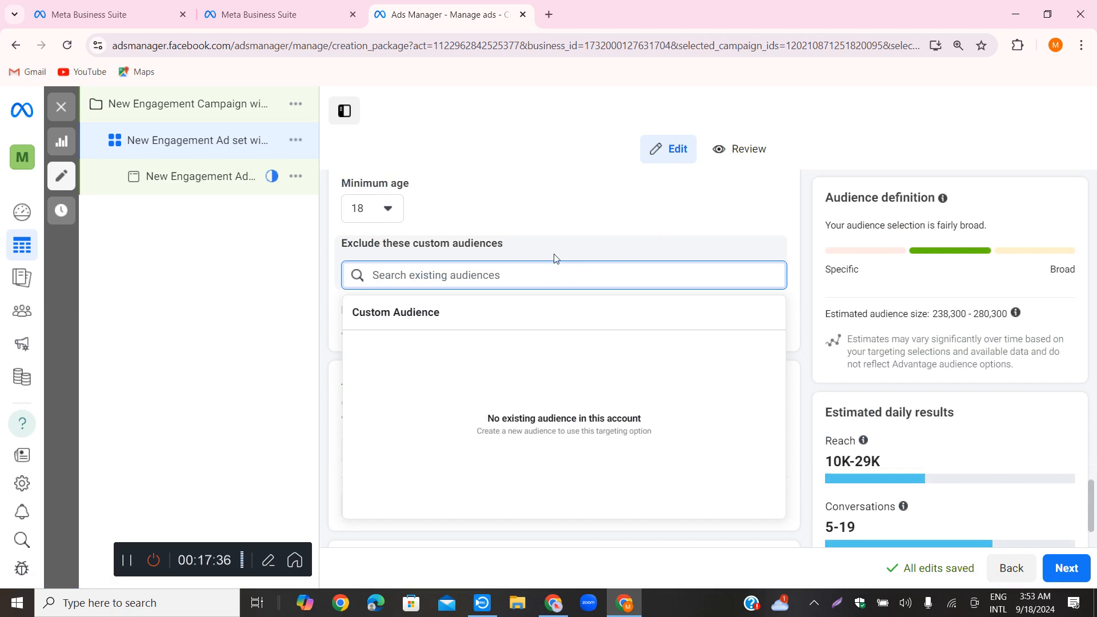
{"action": "left_click", "coordinate": [284, 255]}
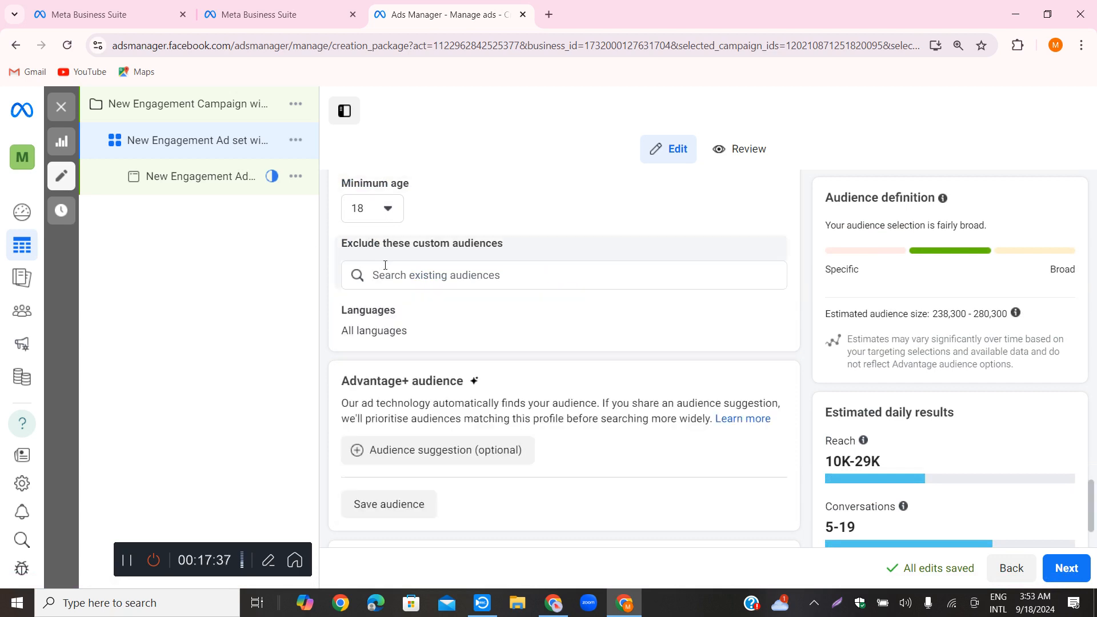
{"action": "left_click", "coordinate": [455, 281]}
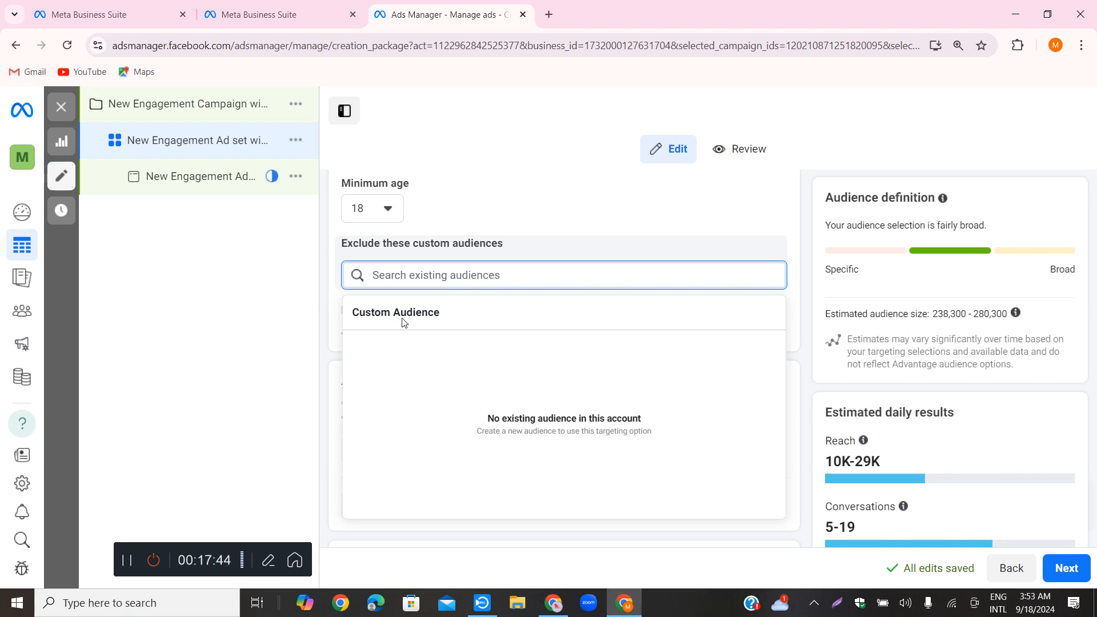
{"action": "left_click", "coordinate": [284, 276]}
Search the custom audiences available for exclusion for "freelancer", then clear the search and close the list
{"action": "left_click", "coordinate": [406, 281]}
{"action": "type", "text": "free"}
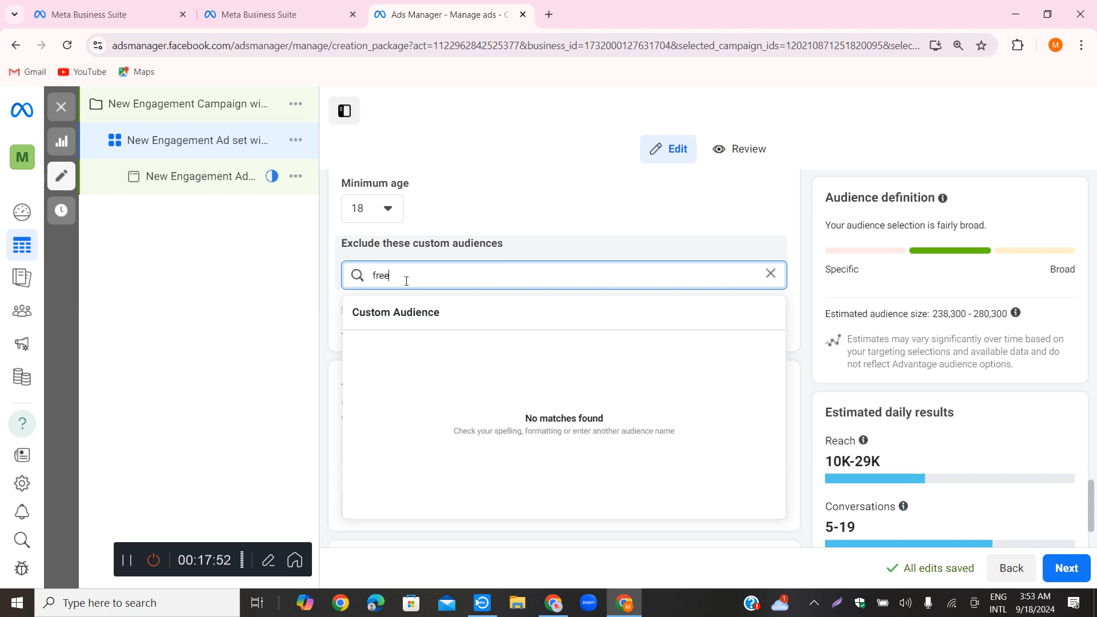
{"action": "type", "text": "lancer"}
{"action": "key", "text": "ctrl+a"}
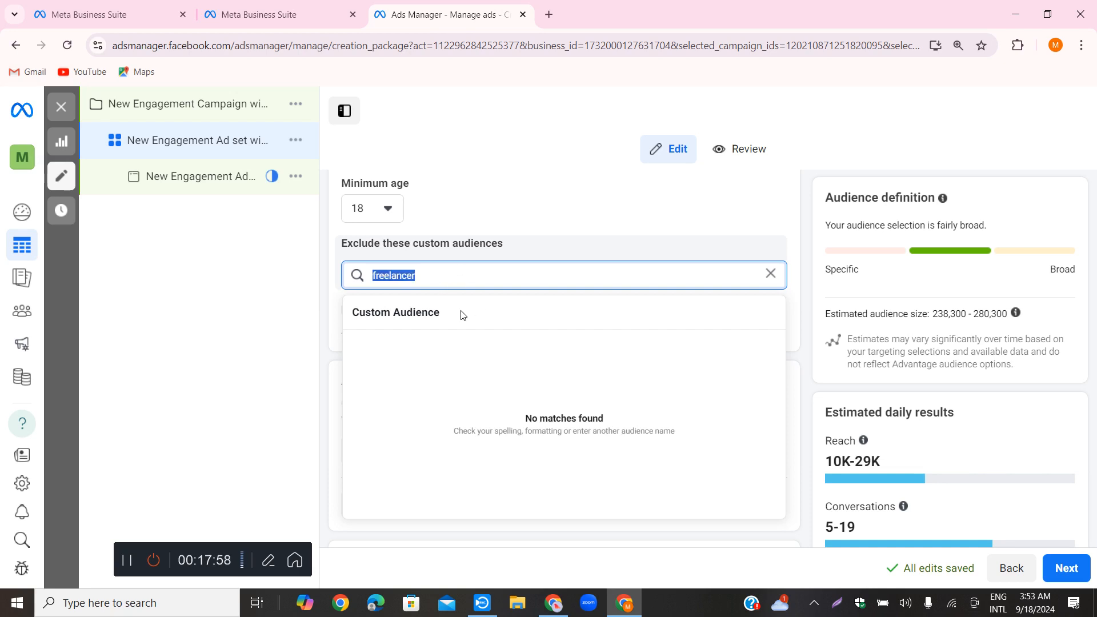
{"action": "key", "text": "BackSpace"}
{"action": "left_click_drag", "start_coordinate": [422, 276], "coordinate": [428, 276]}
{"action": "left_click", "coordinate": [496, 278]}
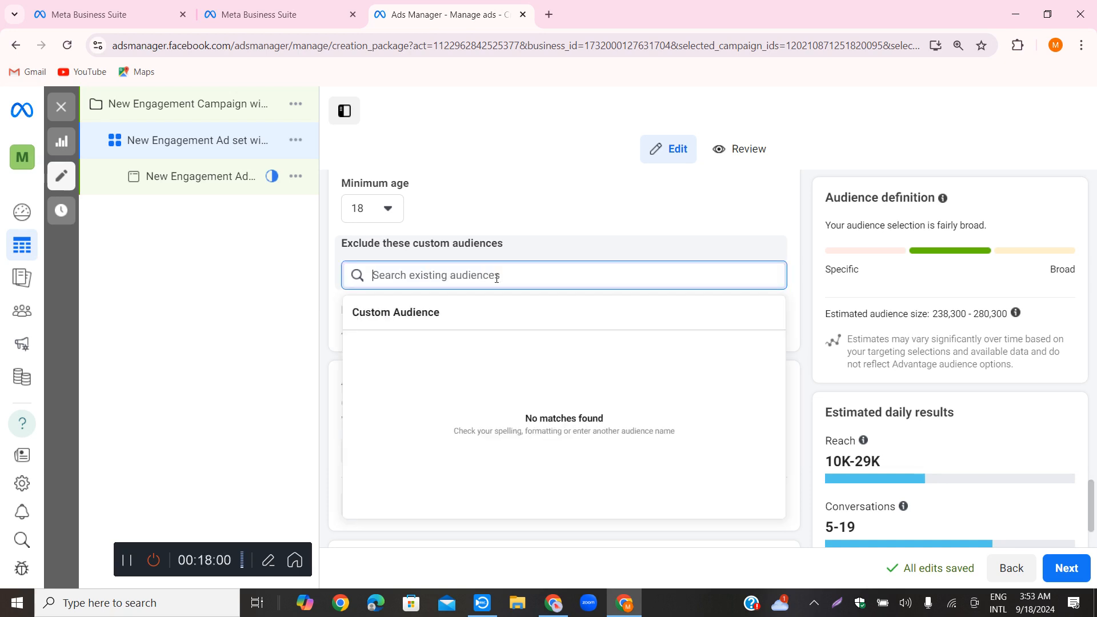
{"action": "left_click", "coordinate": [499, 246]}
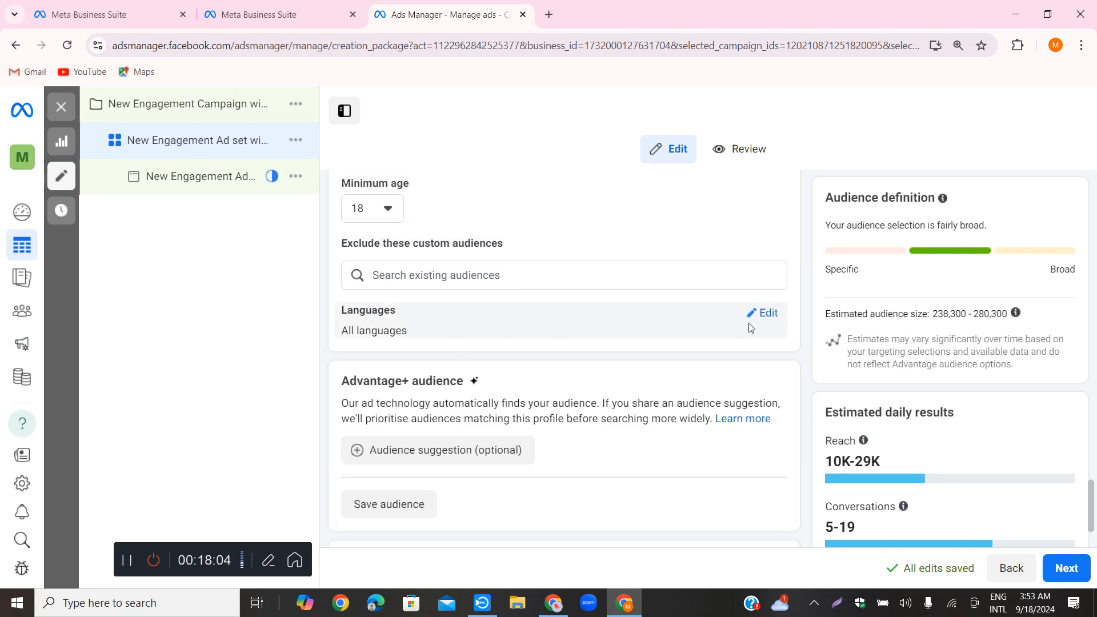
Edit the audience languages and add Bengali
{"action": "left_click", "coordinate": [764, 315]}
{"action": "left_click", "coordinate": [480, 341]}
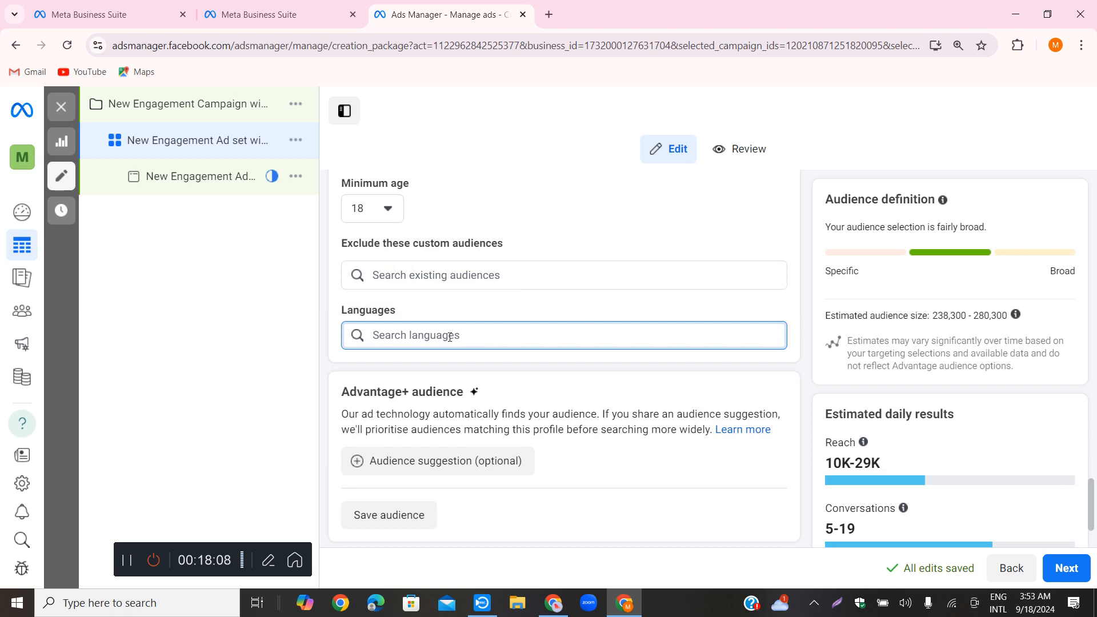
{"action": "type", "text": "be"}
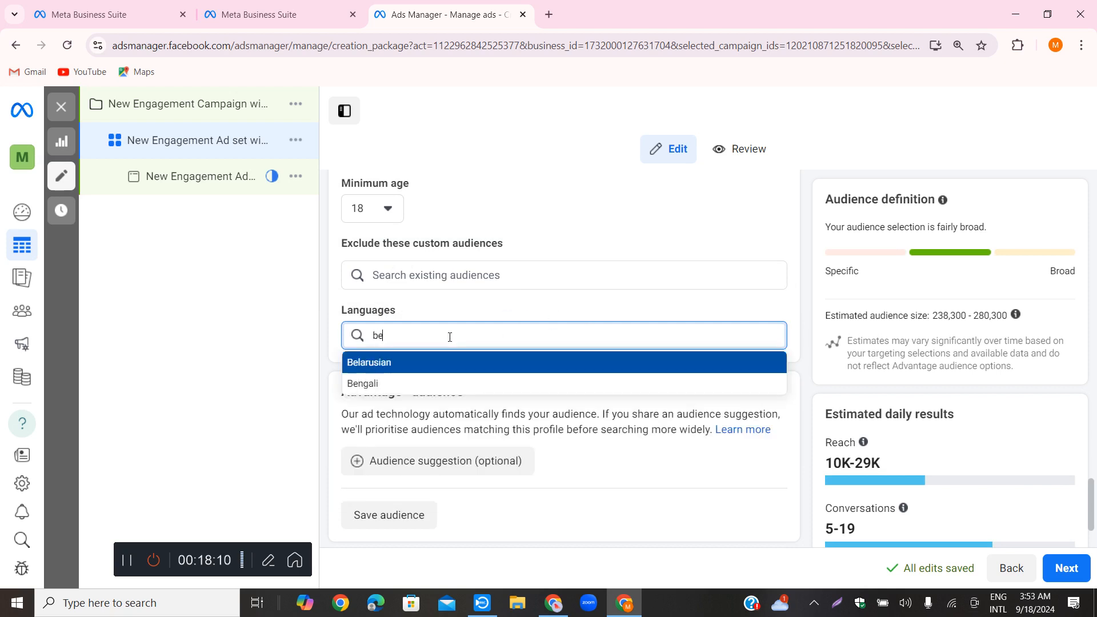
{"action": "left_click", "coordinate": [373, 384]}
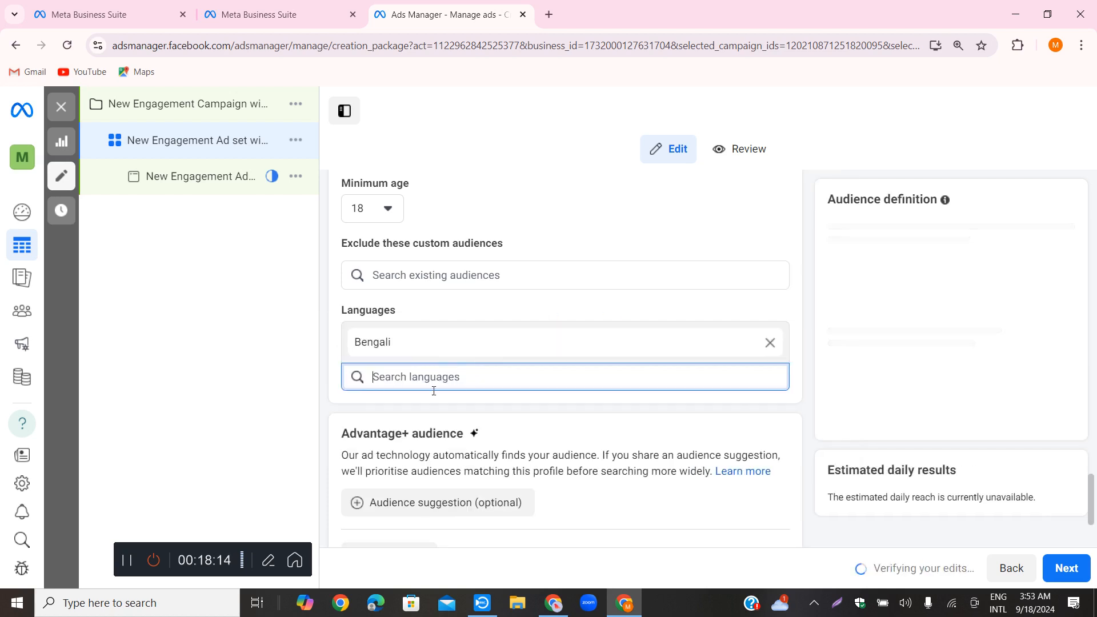
{"action": "left_click", "coordinate": [451, 406]}
Search the custom audiences available for exclusion for "freelancing" and clear the search
{"action": "left_click", "coordinate": [483, 277]}
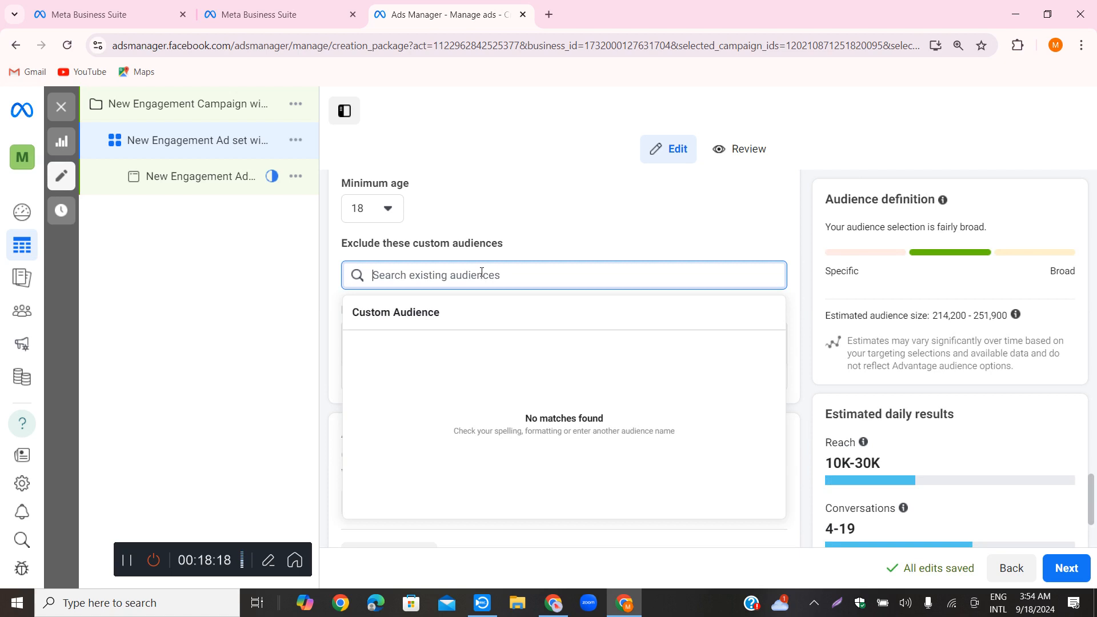
{"action": "type", "text": "freelancing"}
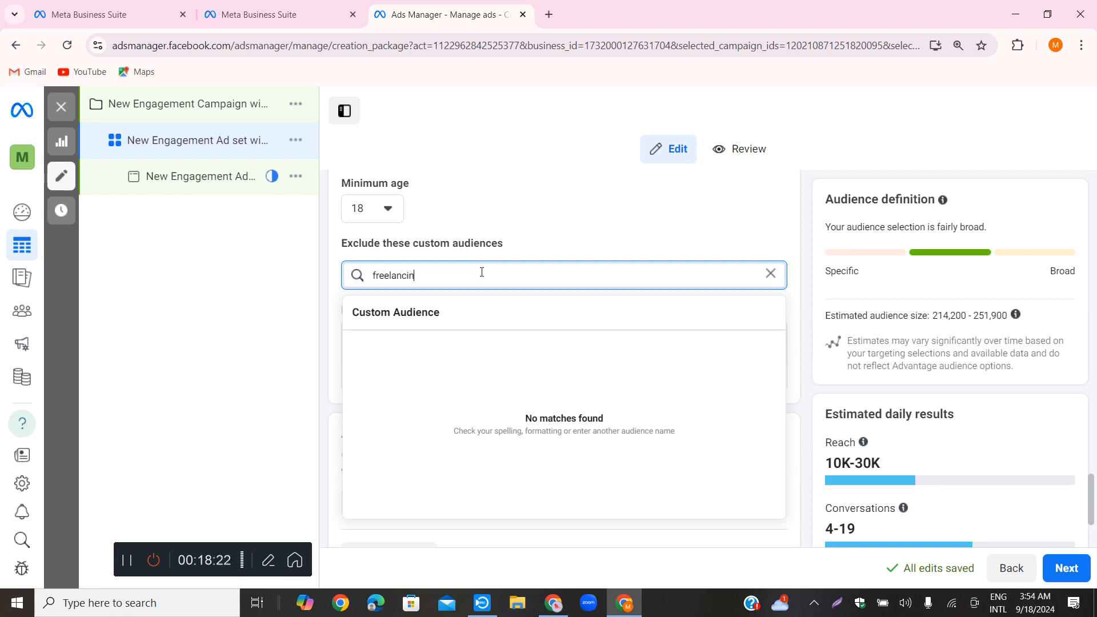
{"action": "double_click", "coordinate": [453, 276]}
{"action": "left_click", "coordinate": [452, 276]}
{"action": "left_click", "coordinate": [470, 283]}
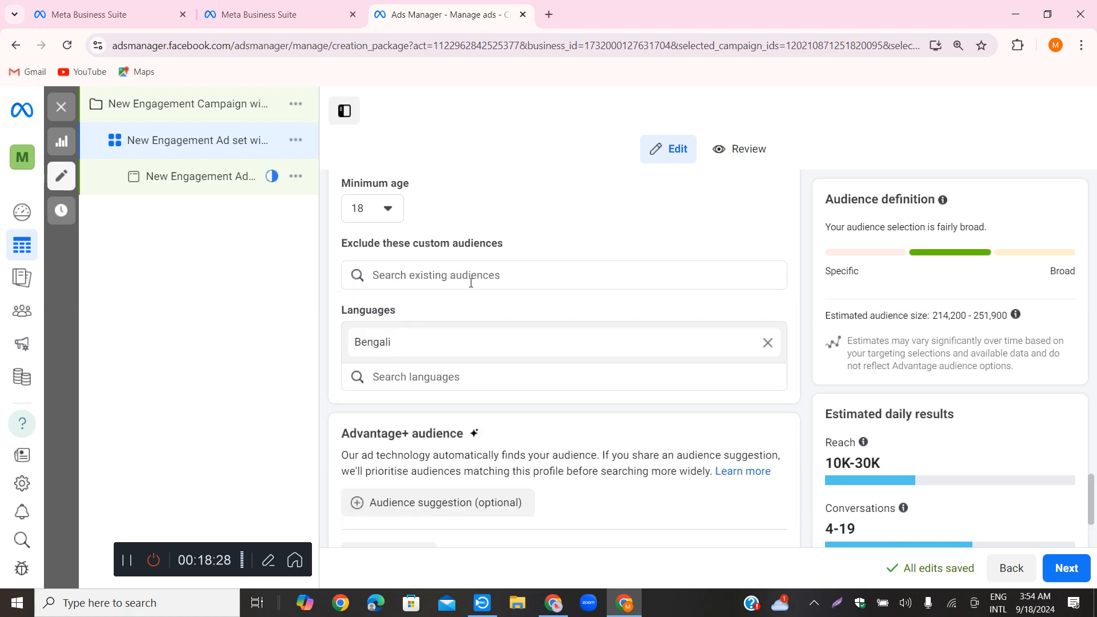
Search the custom audiences available for exclusion for "it" and clear the search
{"action": "left_click", "coordinate": [471, 276]}
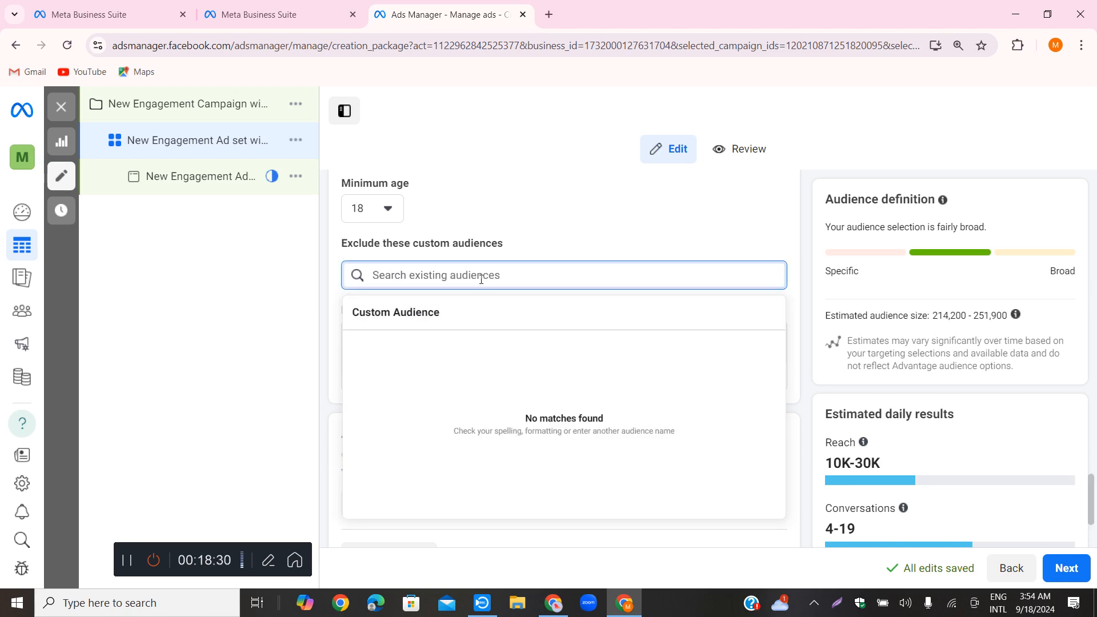
{"action": "type", "text": "it"}
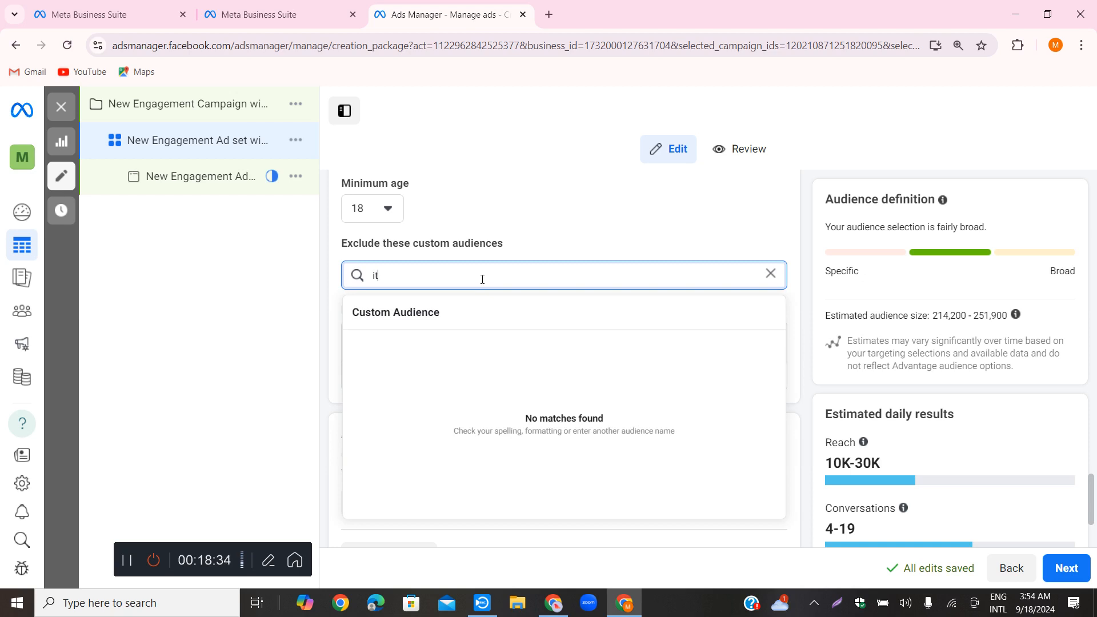
{"action": "key", "text": "BackSpace"}
{"action": "key", "text": "BackSpace"}
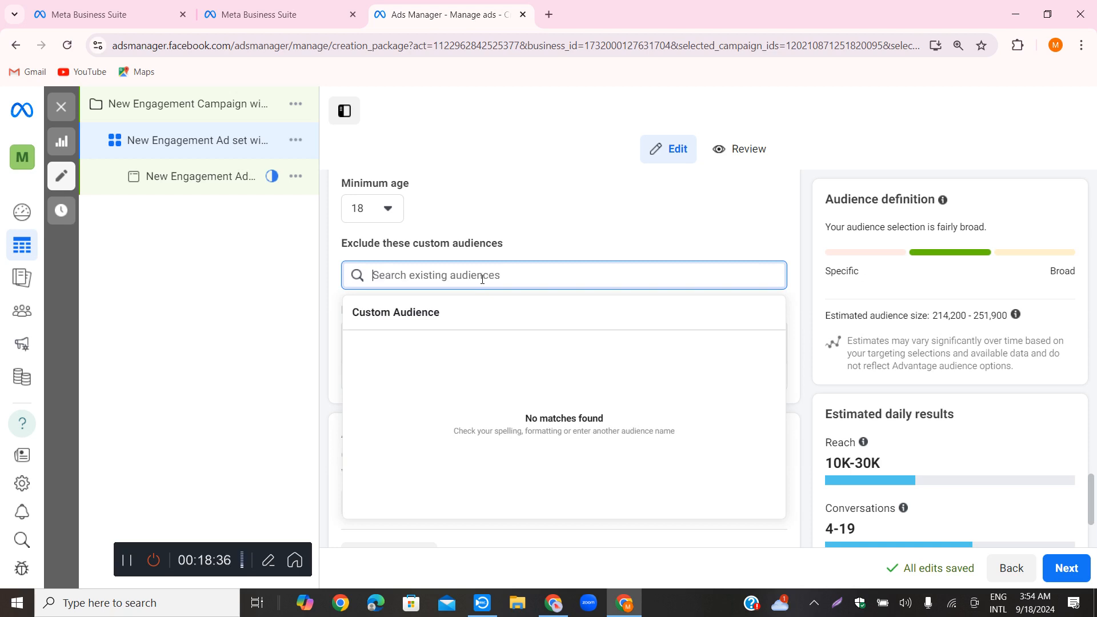
Search the custom audiences available for exclusion for "freelancing" once more and close the list
{"action": "type", "text": "freelancing"}
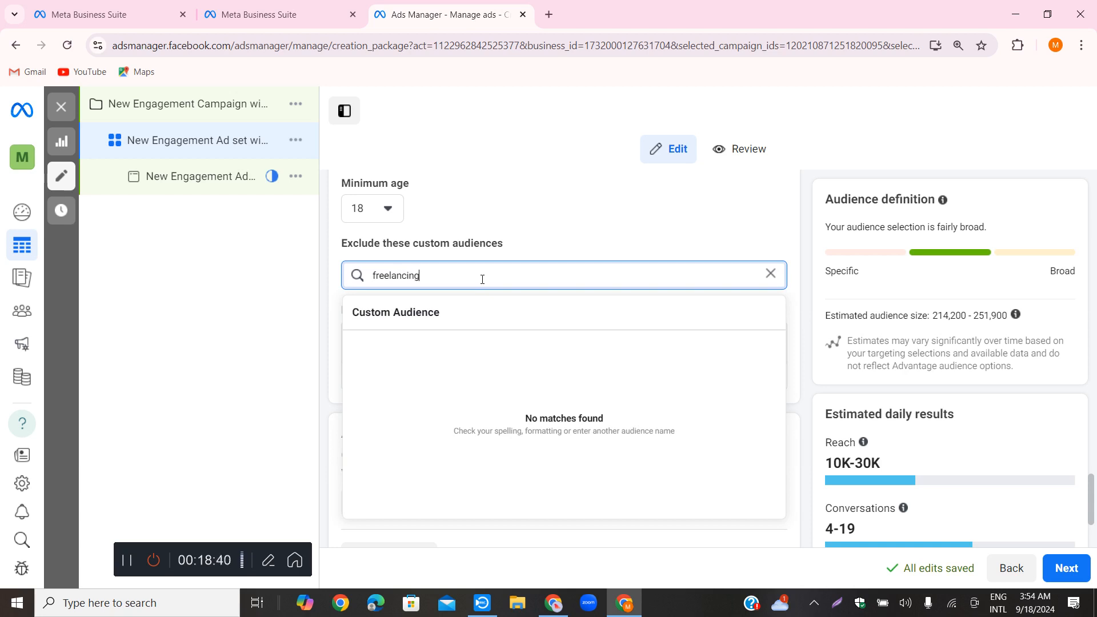
{"action": "left_click", "coordinate": [337, 329]}
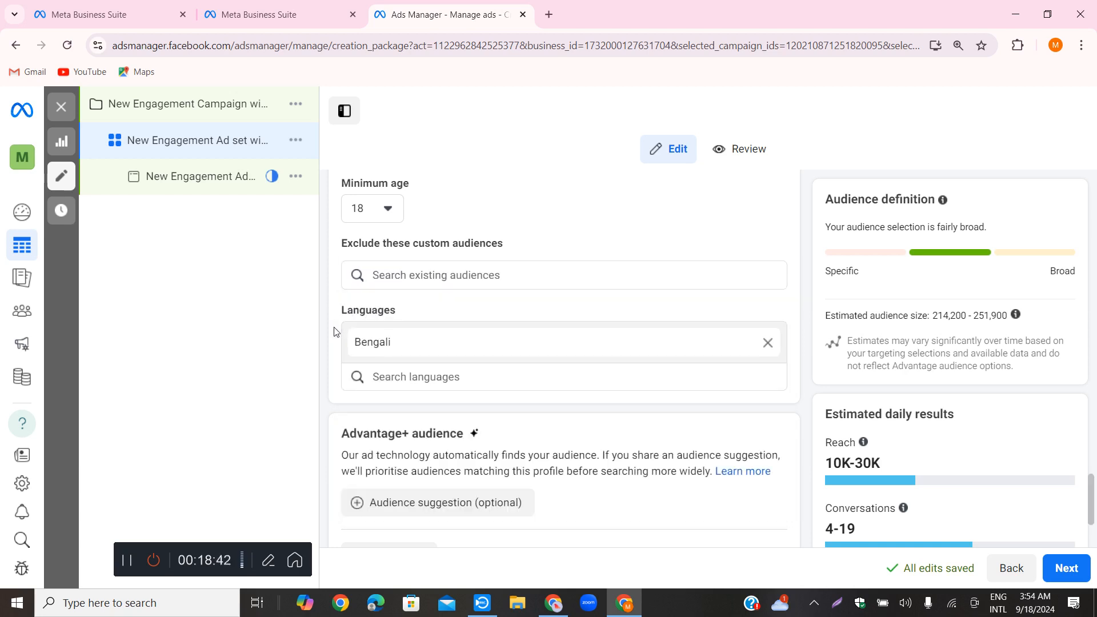
Expand the optional audience suggestion settings of the Advantage+ audience
{"action": "scroll", "coordinate": [513, 325], "scroll_direction": "down", "scroll_amount": 2}
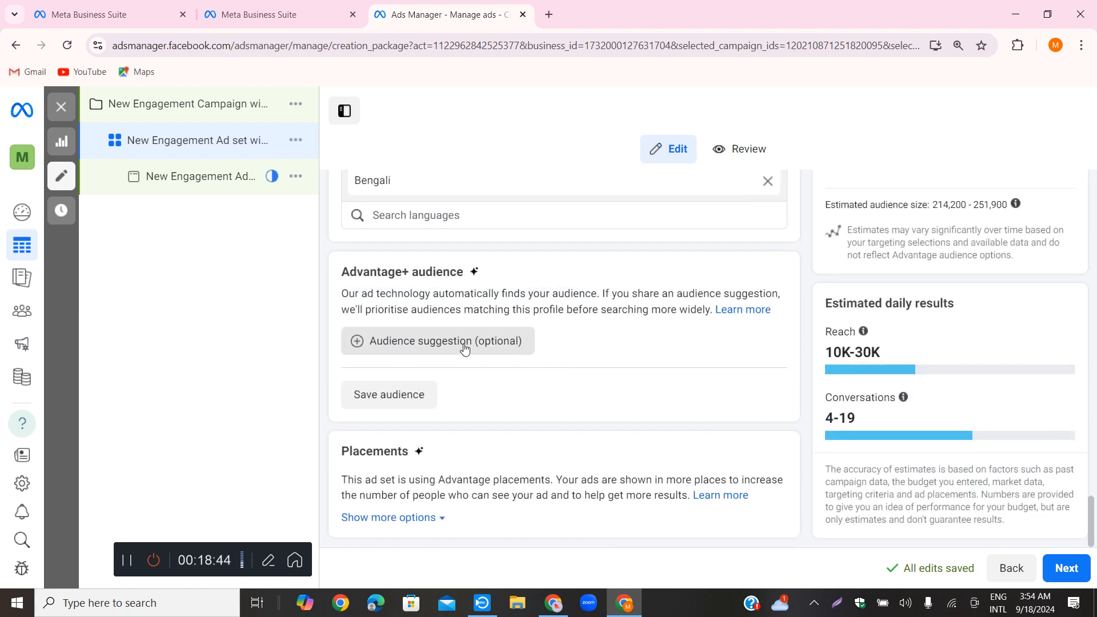
{"action": "left_click", "coordinate": [377, 341]}
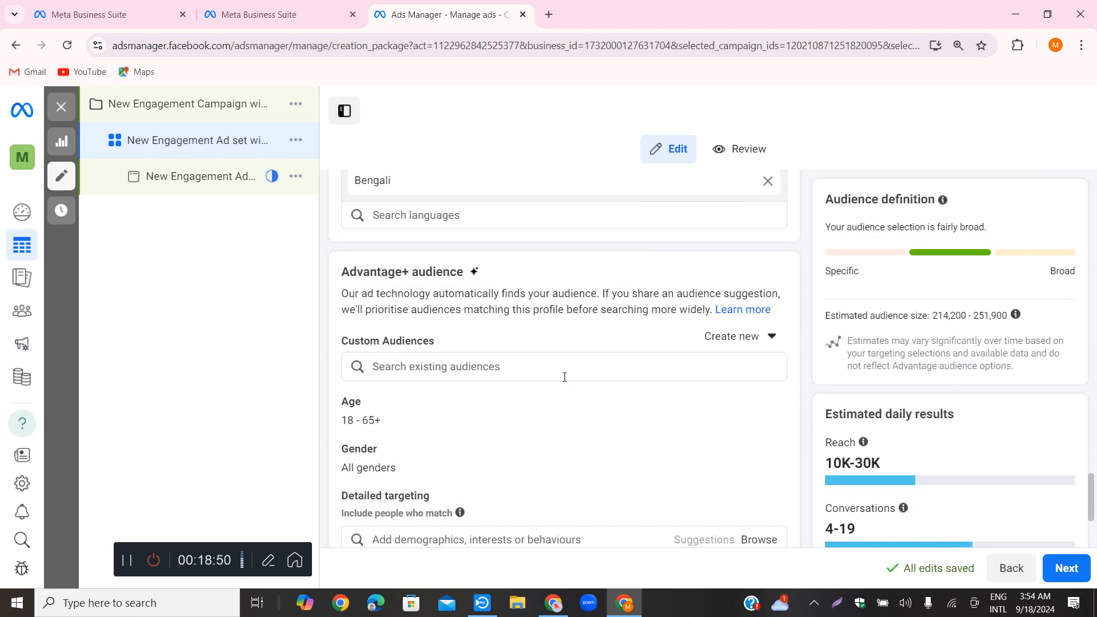
{"action": "scroll", "coordinate": [591, 321], "scroll_direction": "up", "scroll_amount": 1}
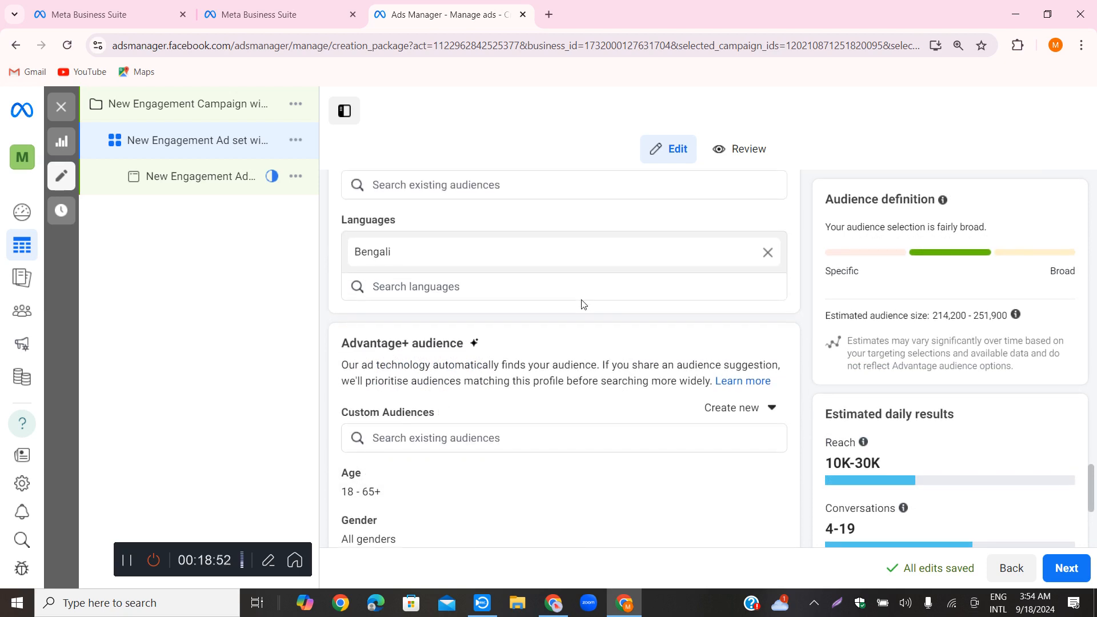
{"action": "scroll", "coordinate": [498, 343], "scroll_direction": "down", "scroll_amount": 1}
{"action": "scroll", "coordinate": [498, 346], "scroll_direction": "up", "scroll_amount": 2}
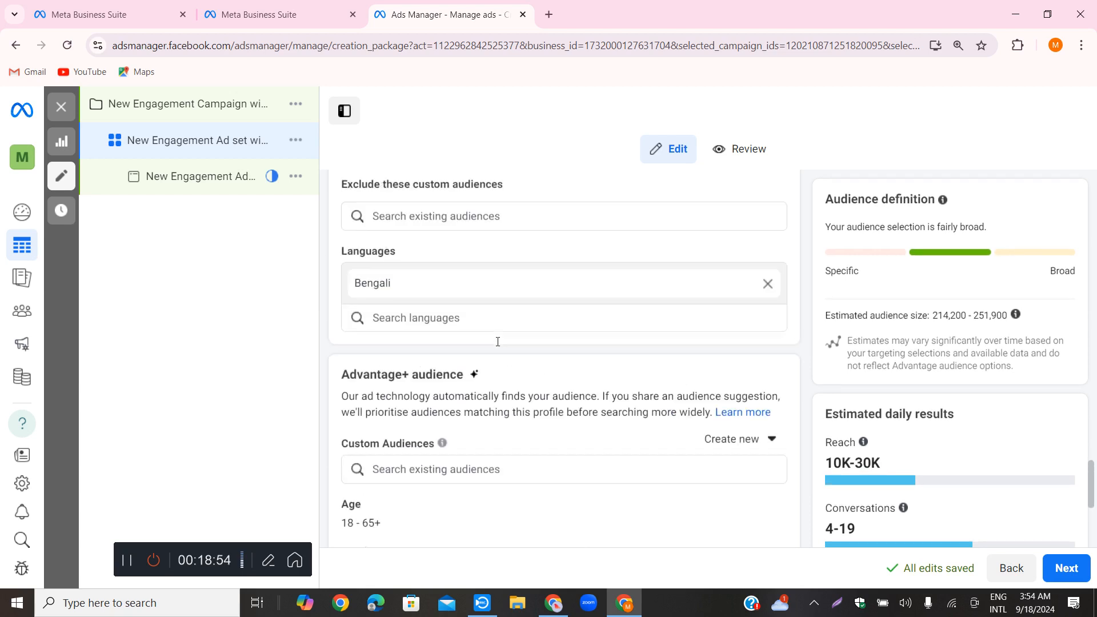
{"action": "scroll", "coordinate": [457, 320], "scroll_direction": "up", "scroll_amount": 1}
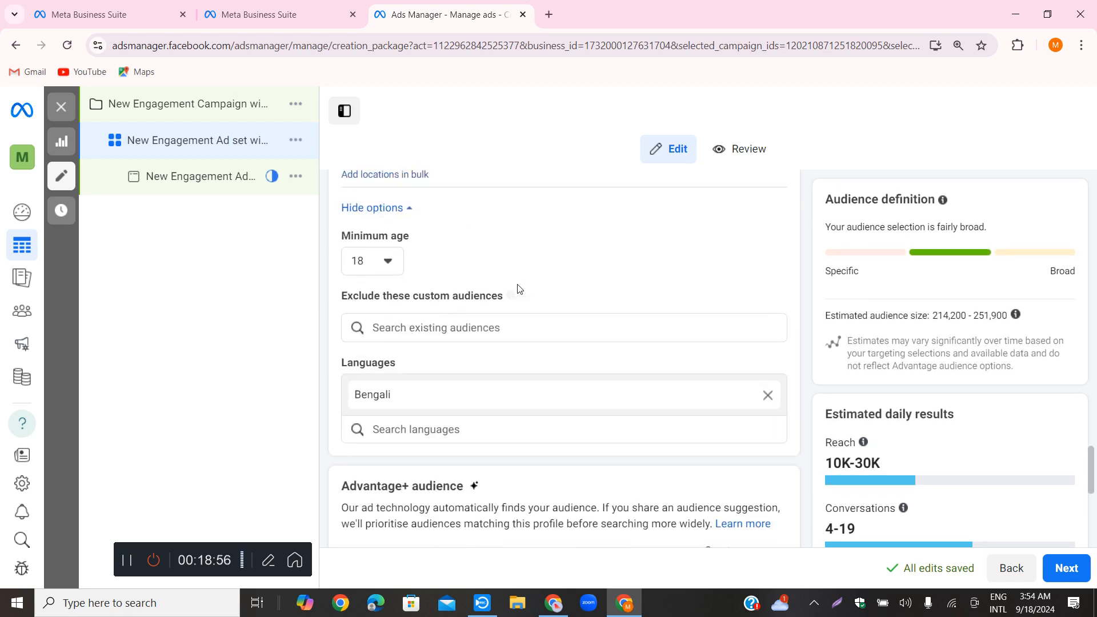
Check the exclusion and minimum age choices in the audience controls, then collapse the additional options
{"action": "left_click", "coordinate": [440, 327]}
{"action": "left_click", "coordinate": [428, 269]}
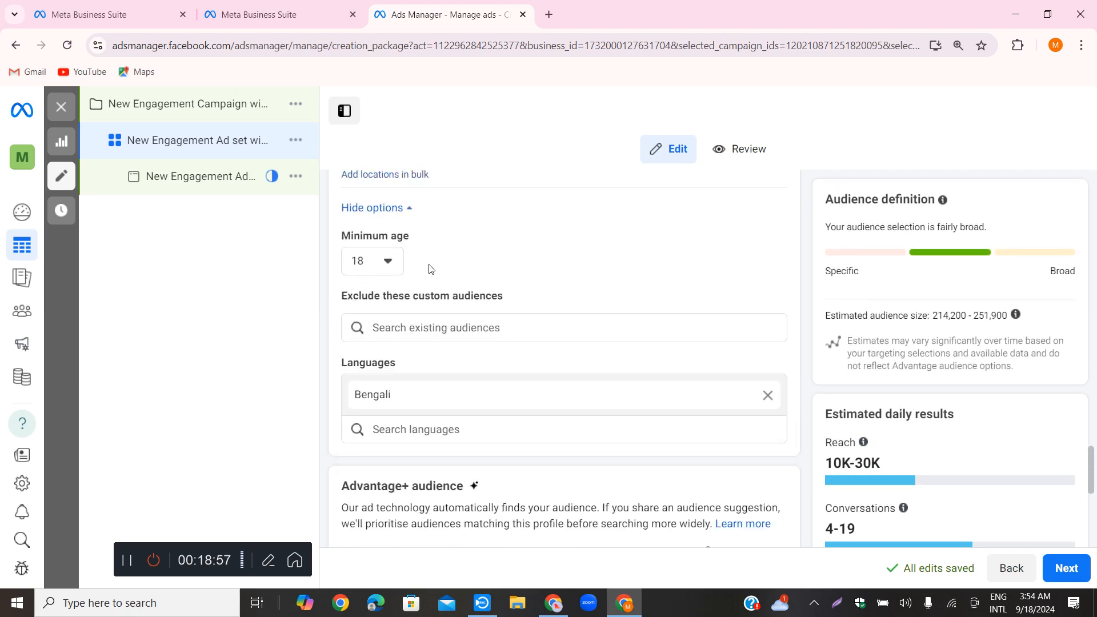
{"action": "left_click", "coordinate": [387, 260]}
{"action": "left_click", "coordinate": [388, 260]}
{"action": "scroll", "coordinate": [496, 264], "scroll_direction": "up", "scroll_amount": 2}
{"action": "left_click", "coordinate": [398, 350]}
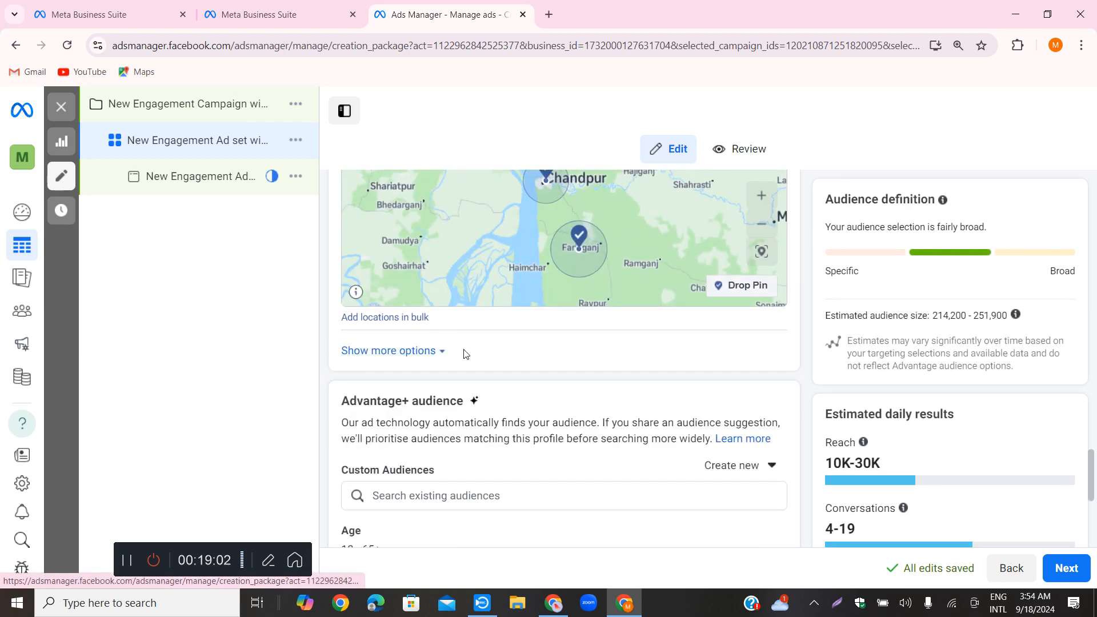
{"action": "scroll", "coordinate": [490, 350], "scroll_direction": "down", "scroll_amount": 1}
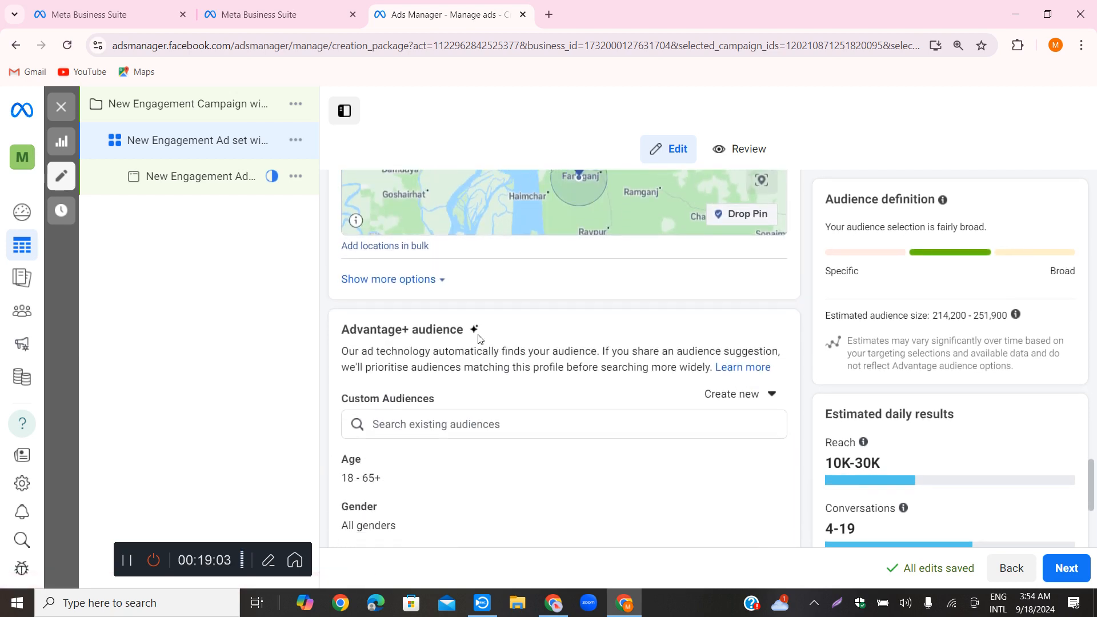
{"action": "left_click", "coordinate": [433, 283]}
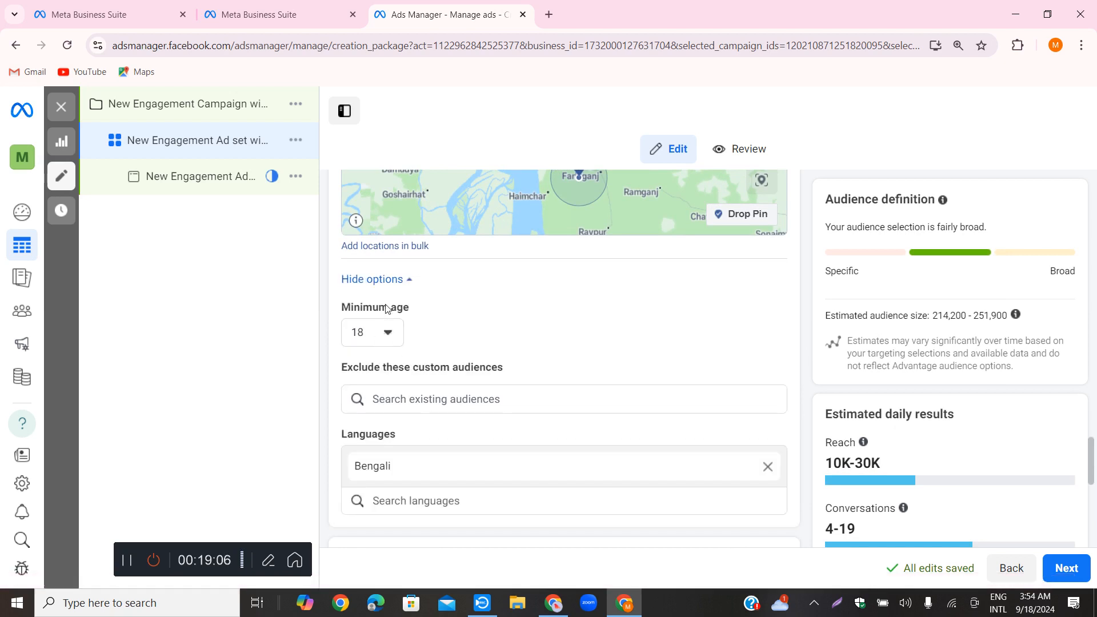
{"action": "left_click", "coordinate": [397, 280]}
View the list of existing custom audiences for the Advantage+ audience and close it
{"action": "scroll", "coordinate": [423, 340], "scroll_direction": "down", "scroll_amount": 2}
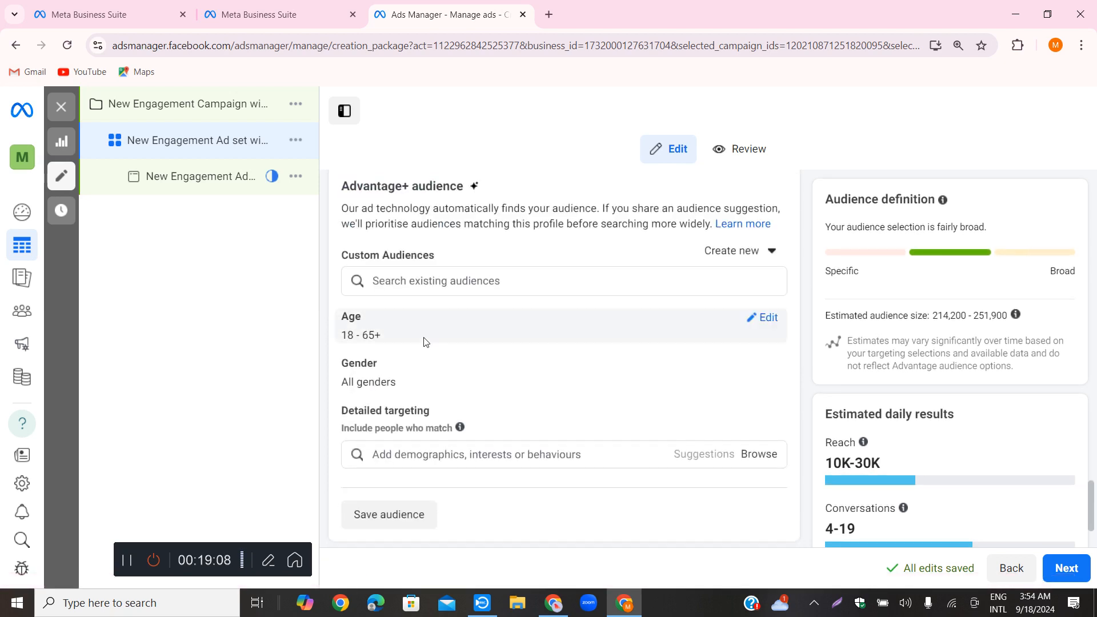
{"action": "left_click", "coordinate": [456, 280]}
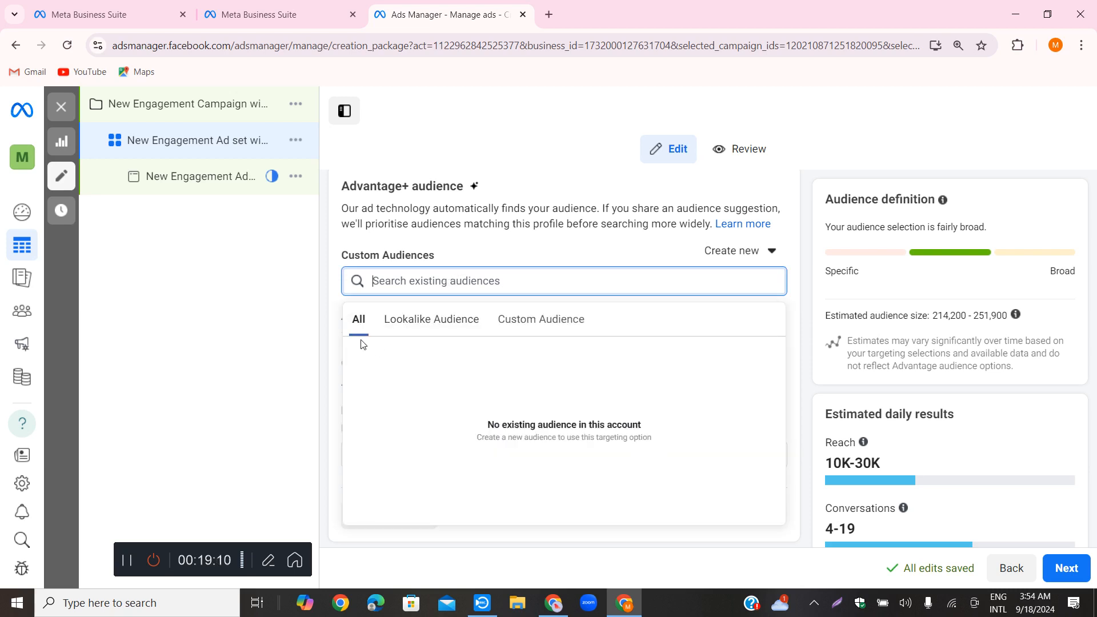
{"action": "left_click", "coordinate": [322, 307]}
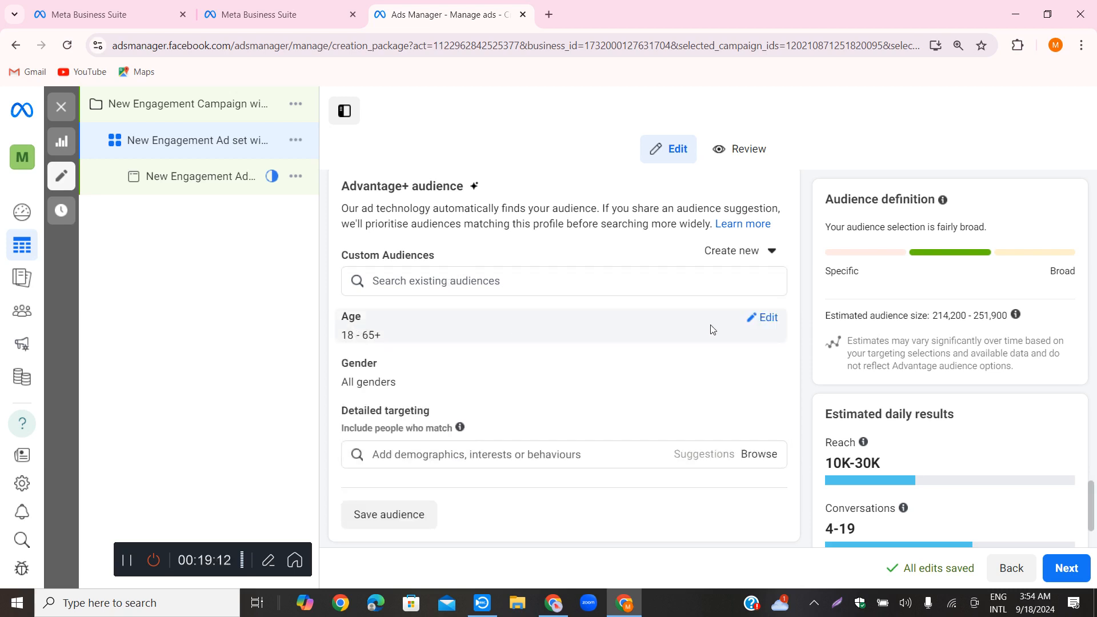
Edit the suggested age range and set its upper limit to 45
{"action": "left_click", "coordinate": [761, 318]}
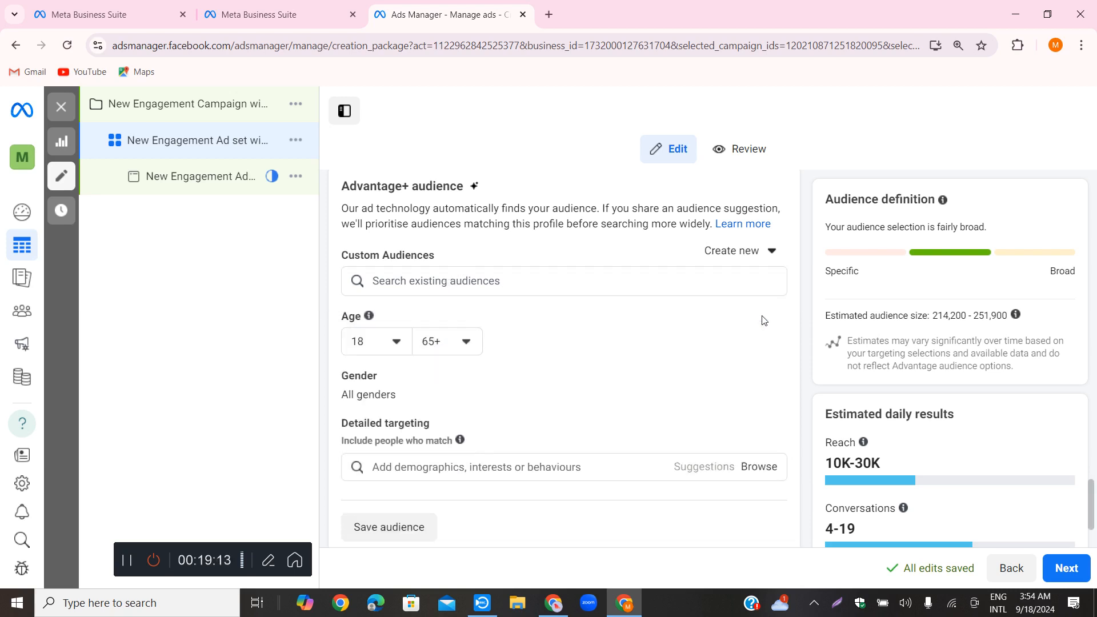
{"action": "left_click", "coordinate": [442, 343]}
{"action": "scroll", "coordinate": [472, 446], "scroll_direction": "up", "scroll_amount": 4}
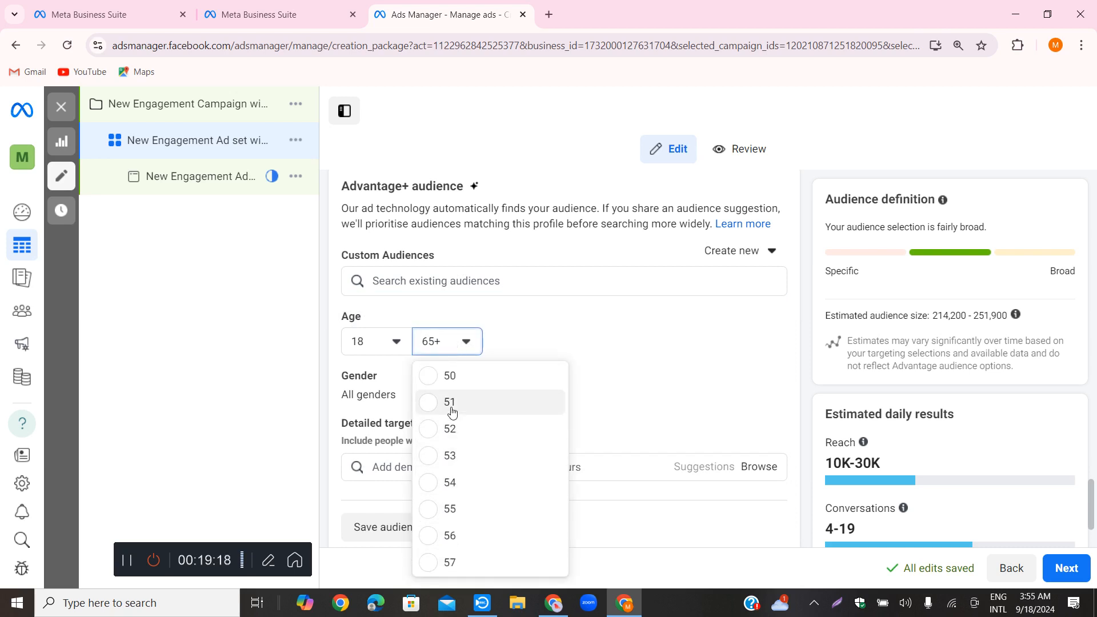
{"action": "scroll", "coordinate": [450, 409], "scroll_direction": "up", "scroll_amount": 3}
{"action": "left_click", "coordinate": [430, 385]}
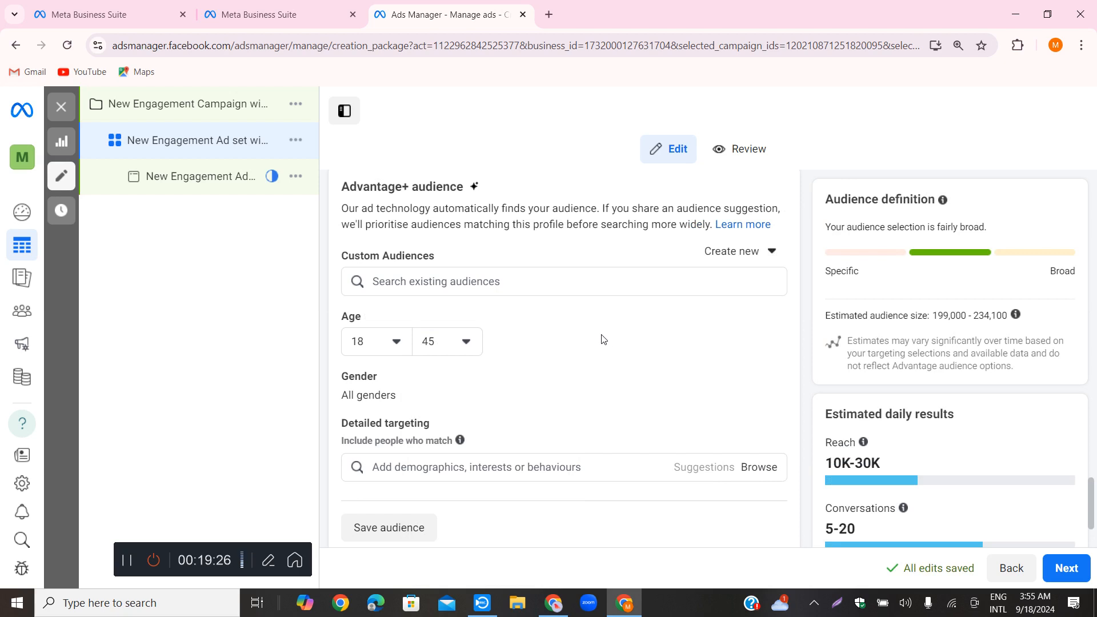
Recheck the existing audiences offered for the Advantage+ audience and look over its suggestion settings
{"action": "scroll", "coordinate": [597, 343], "scroll_direction": "up", "scroll_amount": 1}
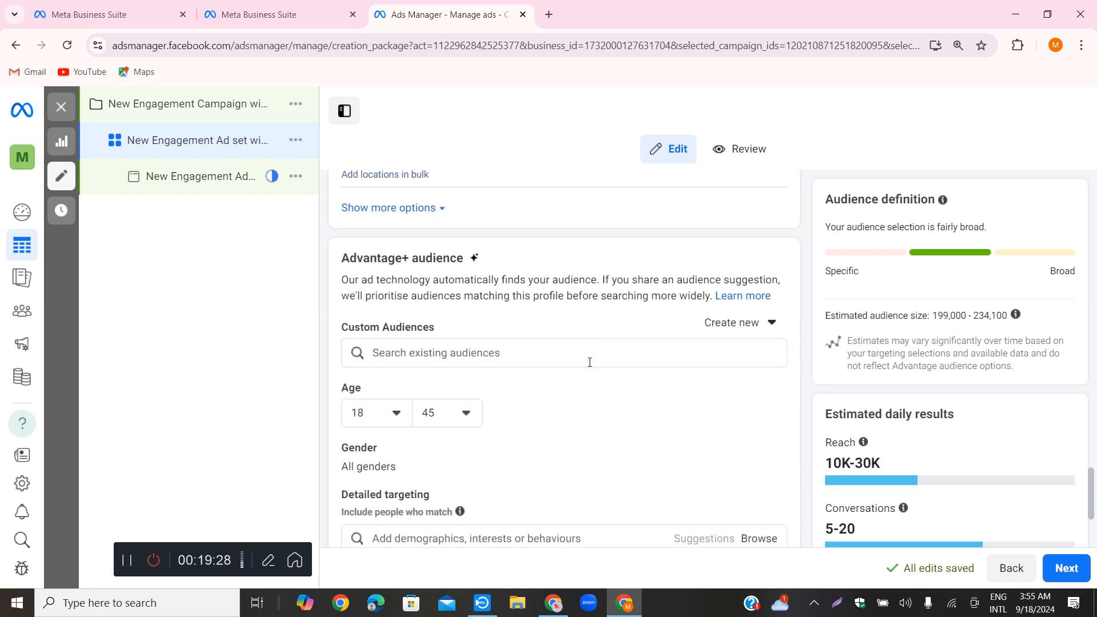
{"action": "scroll", "coordinate": [554, 421], "scroll_direction": "down", "scroll_amount": 1}
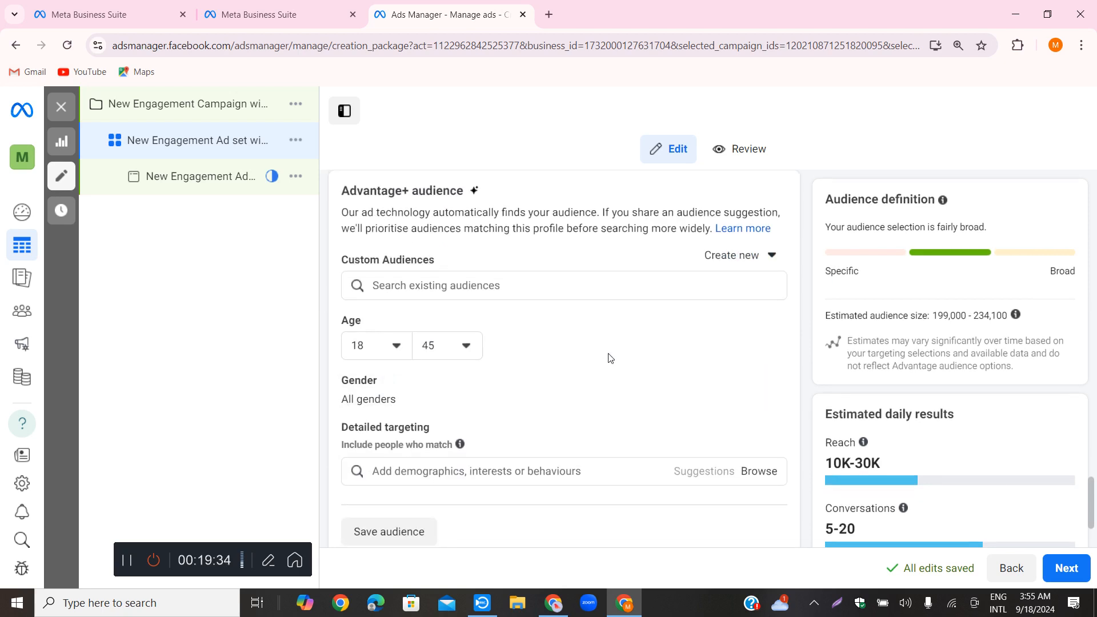
{"action": "scroll", "coordinate": [572, 354], "scroll_direction": "up", "scroll_amount": 1}
{"action": "left_click", "coordinate": [474, 358]}
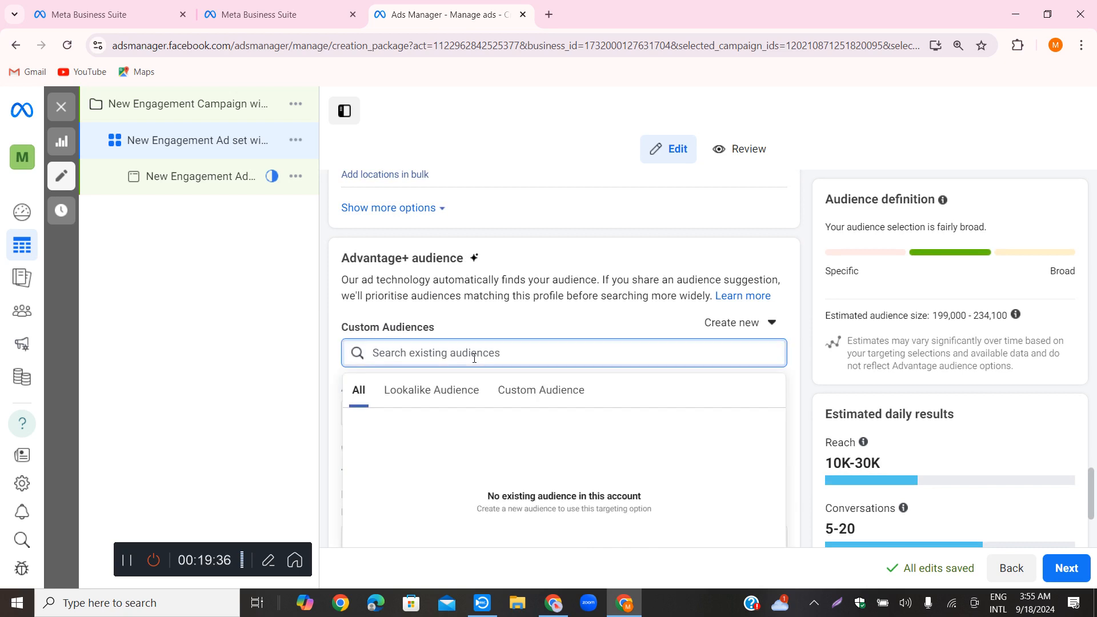
{"action": "left_click", "coordinate": [538, 317]}
{"action": "scroll", "coordinate": [532, 403], "scroll_direction": "down", "scroll_amount": 1}
{"action": "scroll", "coordinate": [547, 397], "scroll_direction": "down", "scroll_amount": 2}
{"action": "scroll", "coordinate": [497, 360], "scroll_direction": "up", "scroll_amount": 3}
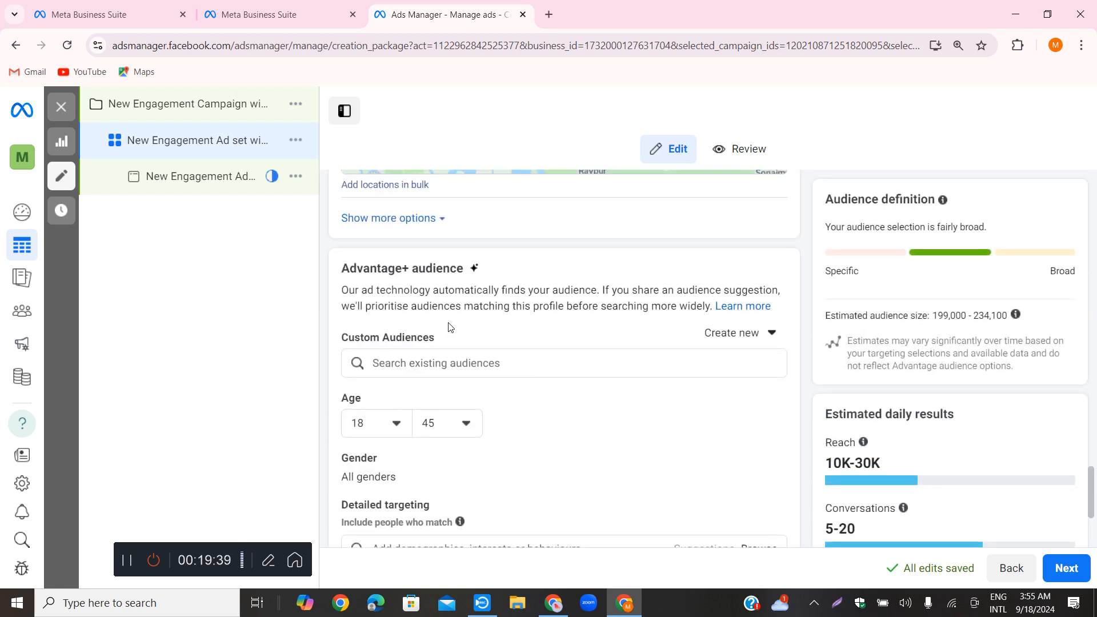
Search the lookalike audiences and all existing audiences for "freelancing", then clear the search
{"action": "left_click", "coordinate": [465, 364]}
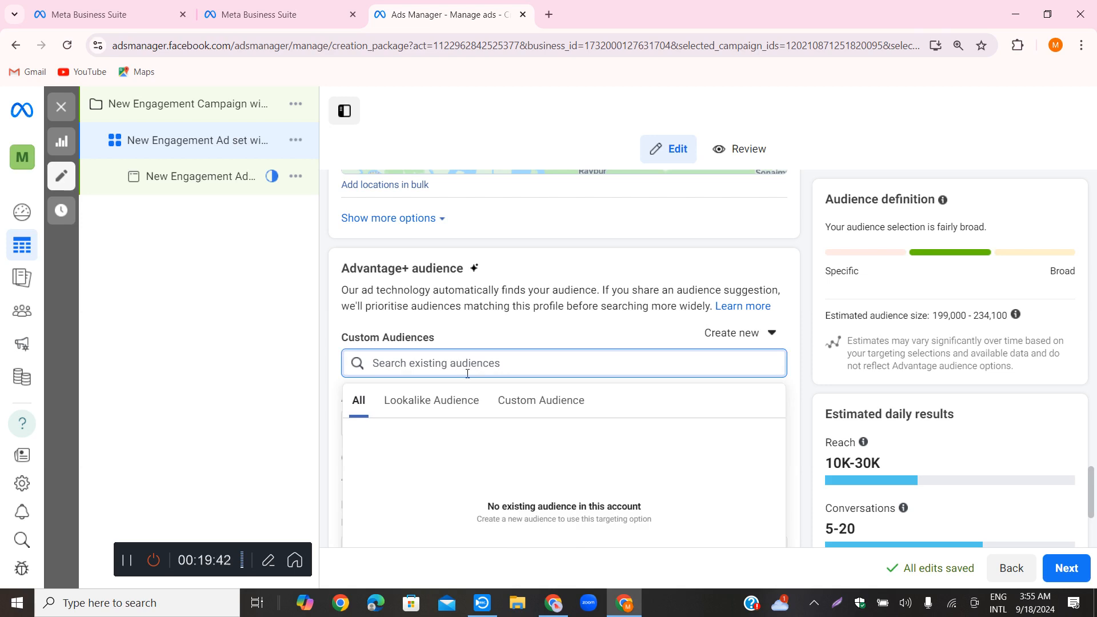
{"action": "left_click", "coordinate": [443, 403]}
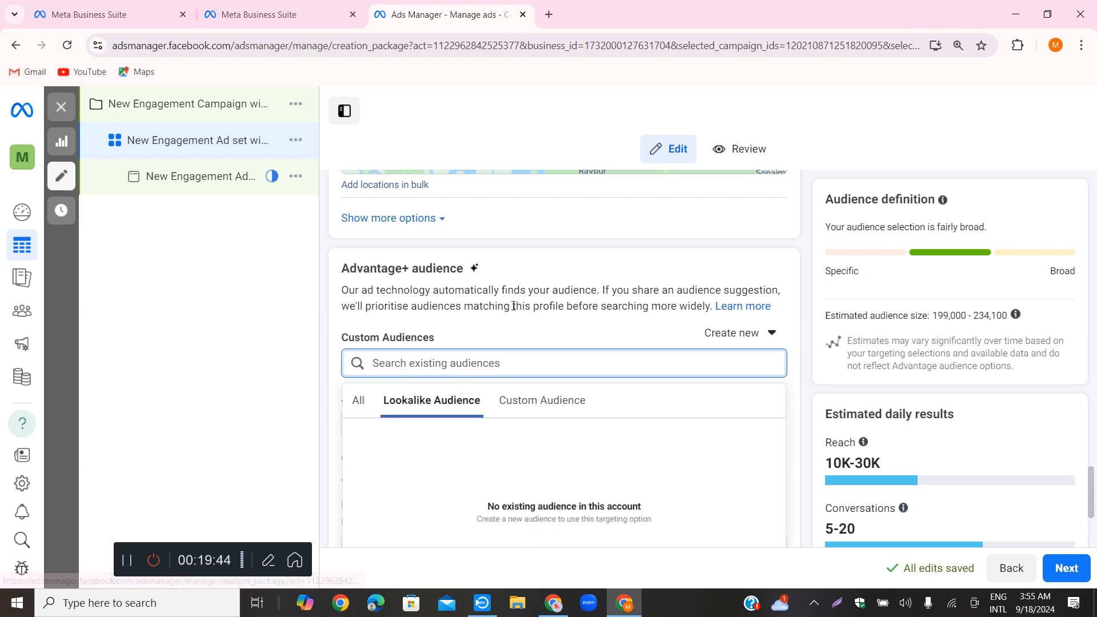
{"action": "scroll", "coordinate": [513, 306], "scroll_direction": "down", "scroll_amount": 1}
{"action": "type", "text": "freelancing"}
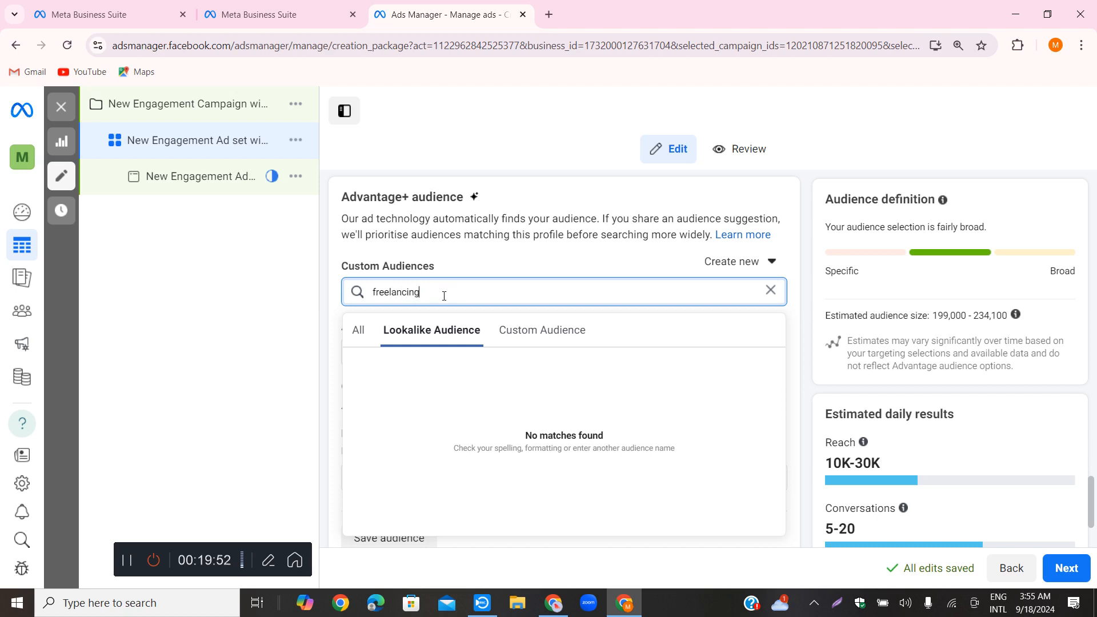
{"action": "left_click", "coordinate": [358, 329]}
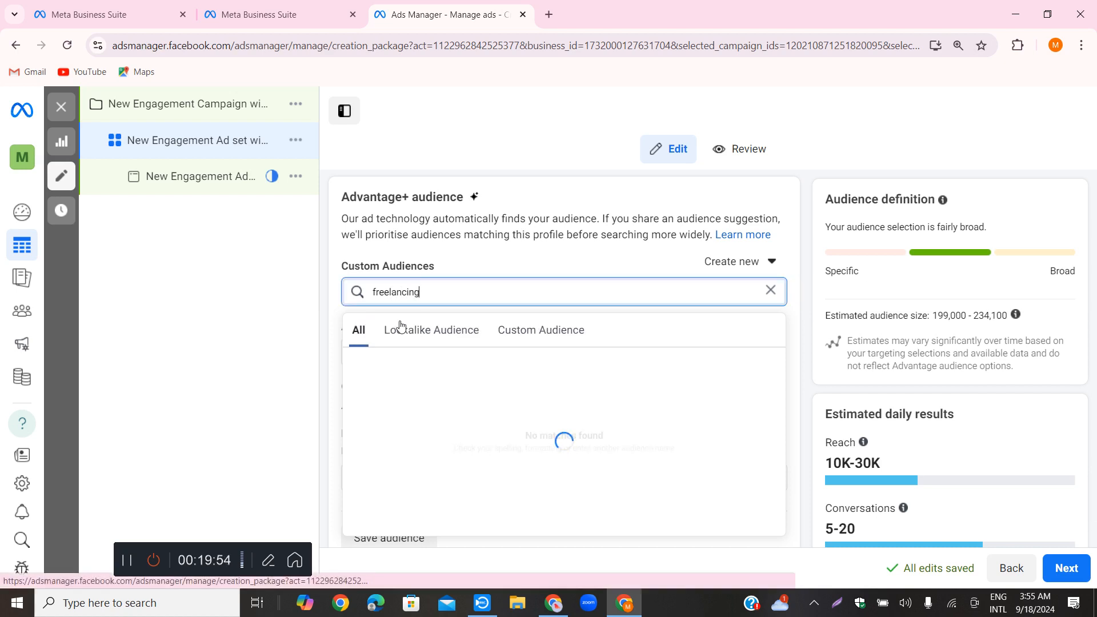
{"action": "left_click", "coordinate": [770, 290]}
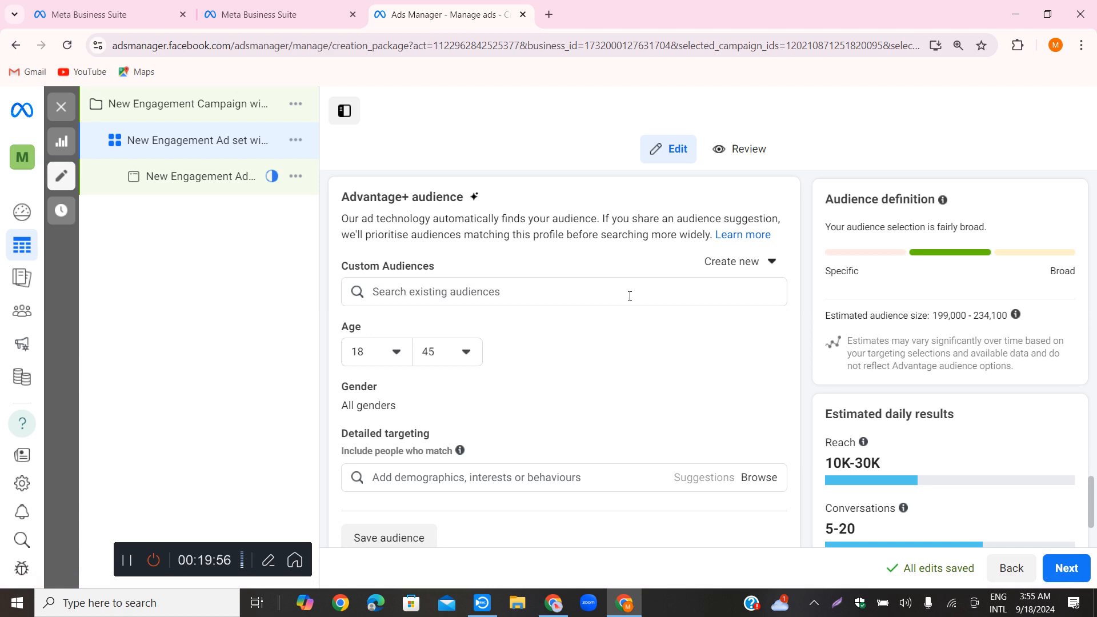
Copy the placeholder text "Add demographics, interests or behaviours" from the detailed targeting search field
{"action": "scroll", "coordinate": [642, 318], "scroll_direction": "down", "scroll_amount": 3}
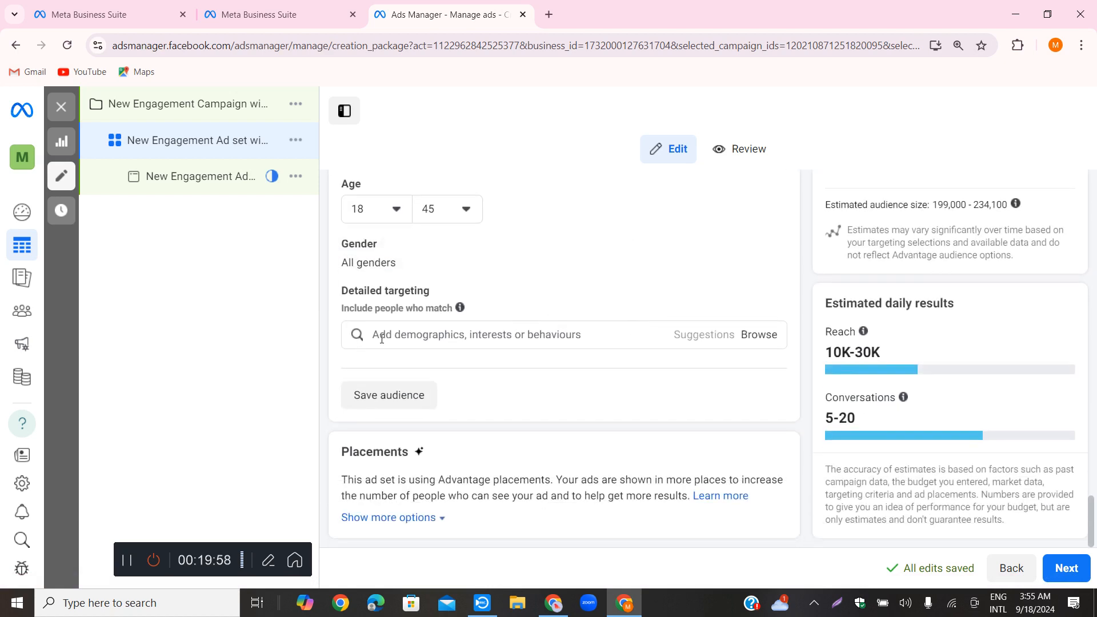
{"action": "scroll", "coordinate": [557, 292], "scroll_direction": "up", "scroll_amount": 3}
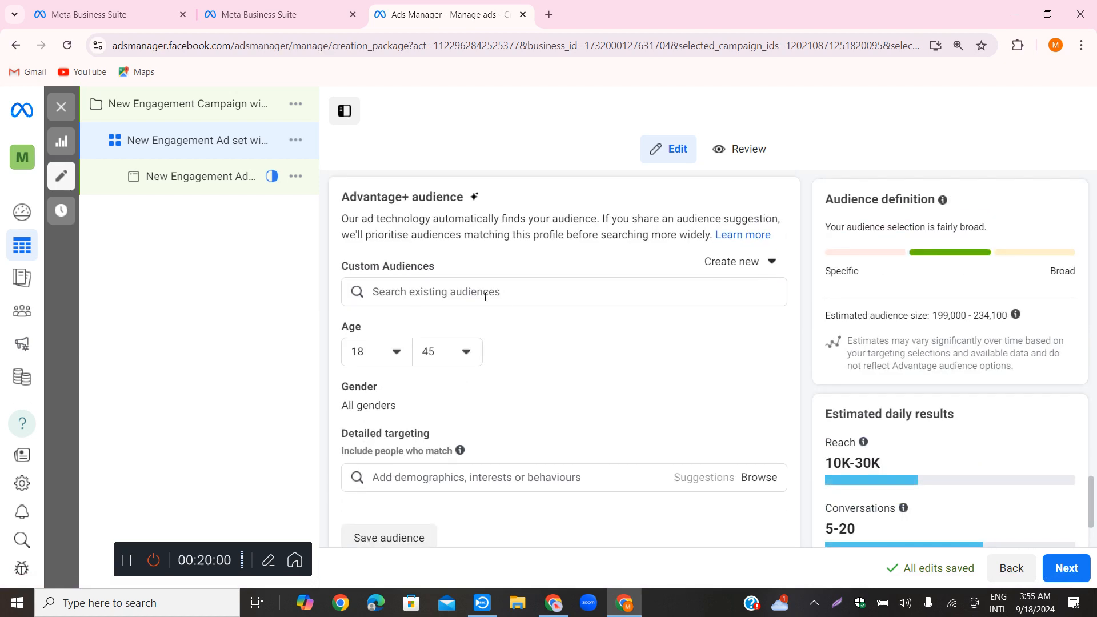
{"action": "scroll", "coordinate": [592, 412], "scroll_direction": "down", "scroll_amount": 1}
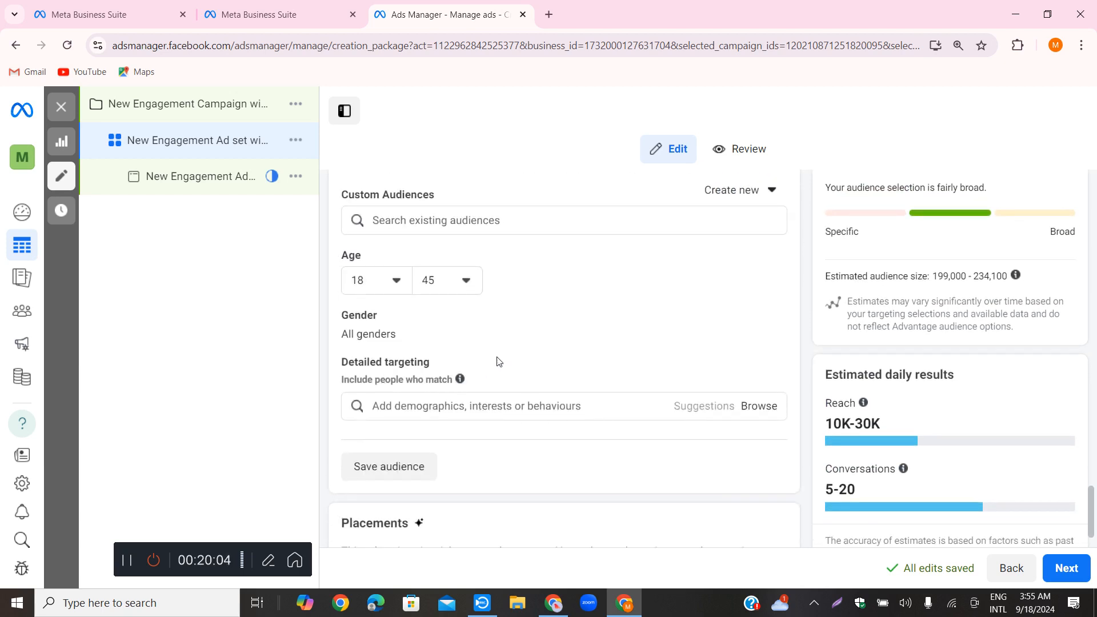
{"action": "scroll", "coordinate": [571, 351], "scroll_direction": "down", "scroll_amount": 1}
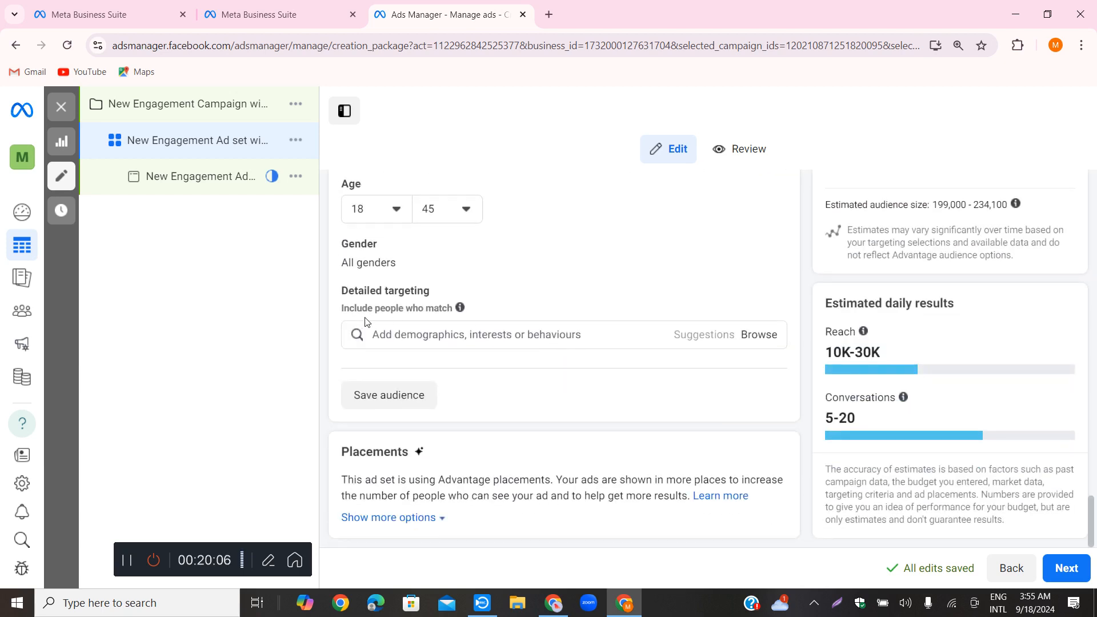
{"action": "left_click", "coordinate": [696, 335]}
{"action": "left_click", "coordinate": [512, 342]}
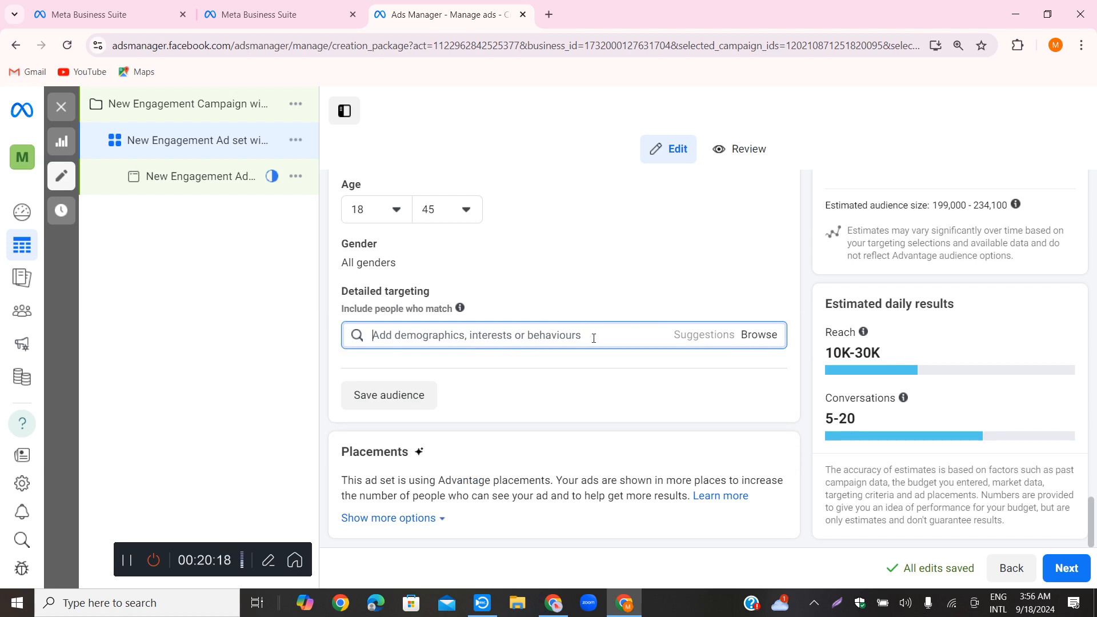
{"action": "triple_click", "coordinate": [495, 337]}
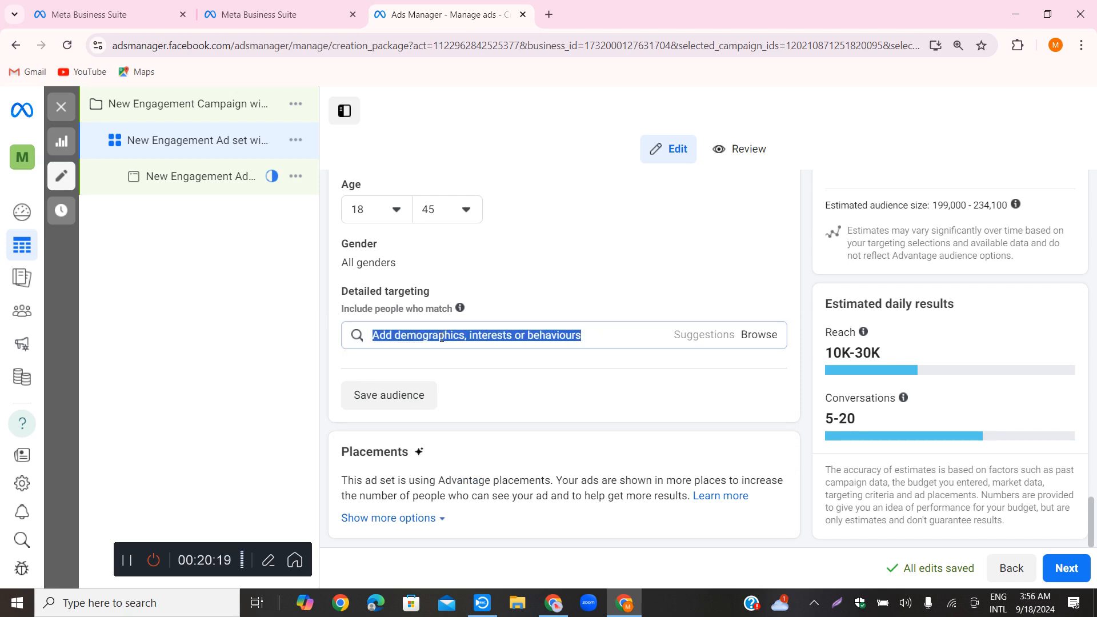
{"action": "right_click", "coordinate": [502, 337]}
{"action": "left_click", "coordinate": [538, 117]}
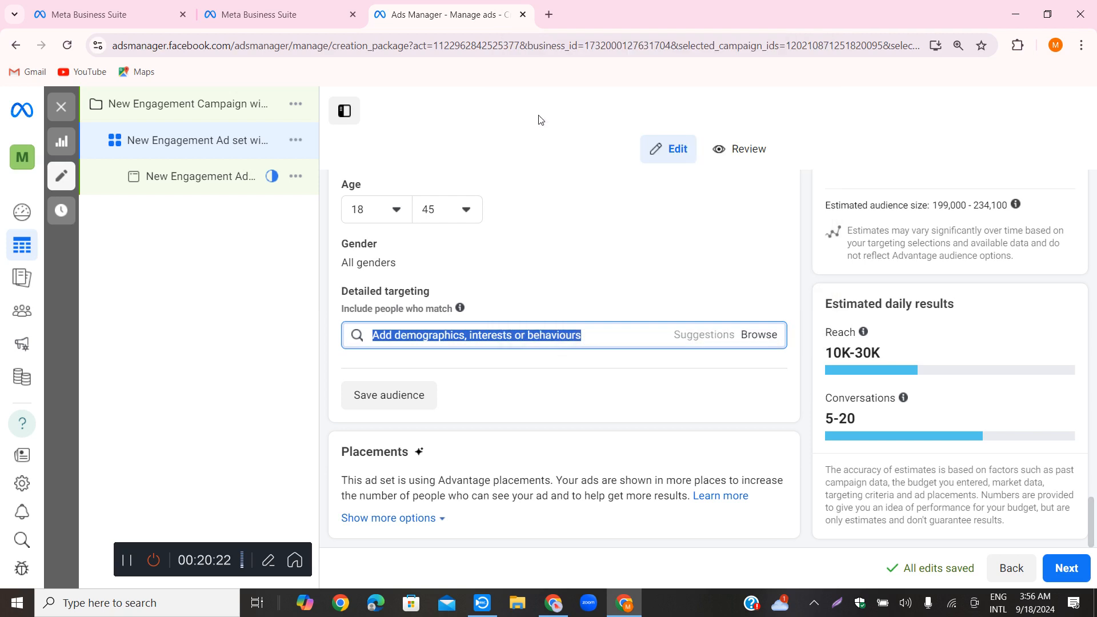
{"action": "left_click", "coordinate": [598, 330]}
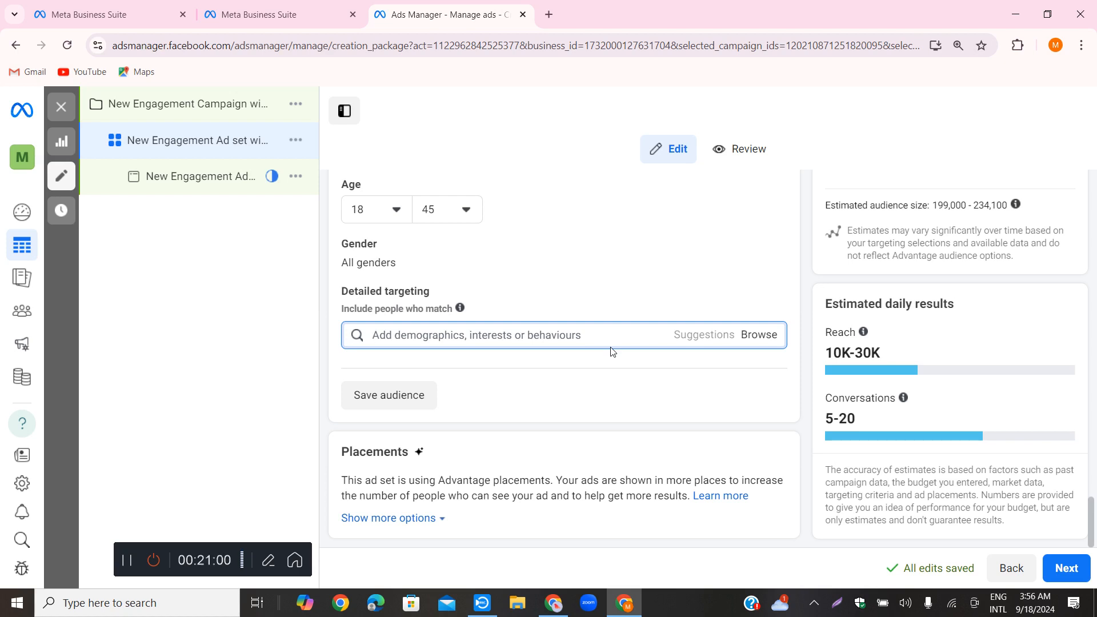
Switch to the other Chrome window and open the bookmarked ChatGPT page at chat.openai.com/chat
{"action": "left_click", "coordinate": [553, 603]}
{"action": "left_click", "coordinate": [821, 193]}
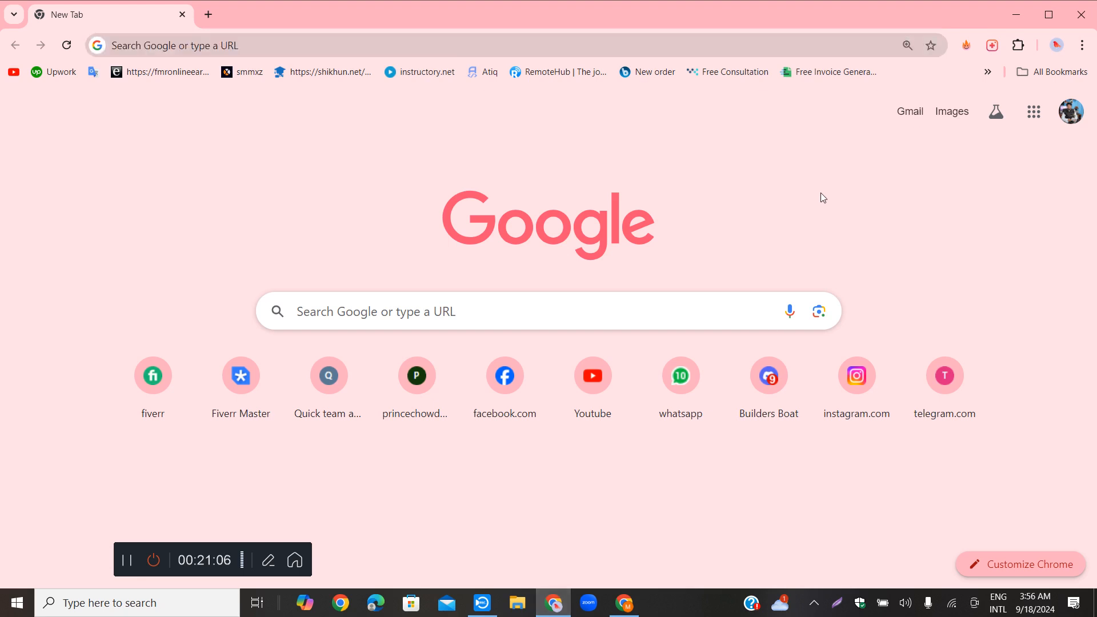
{"action": "left_click", "coordinate": [987, 71]}
{"action": "left_click", "coordinate": [848, 100]}
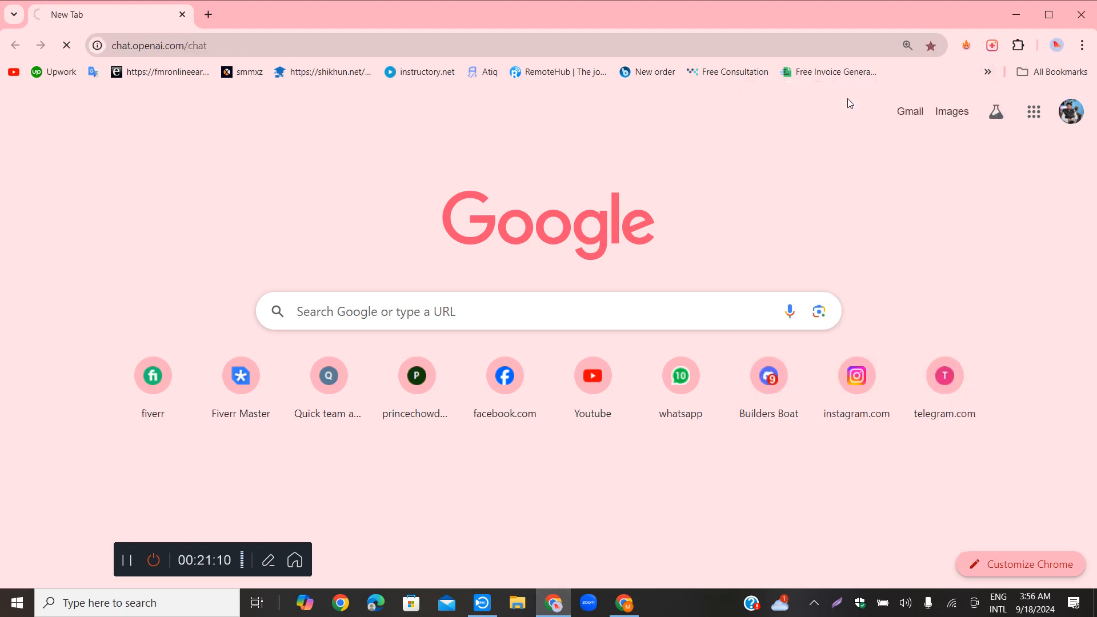
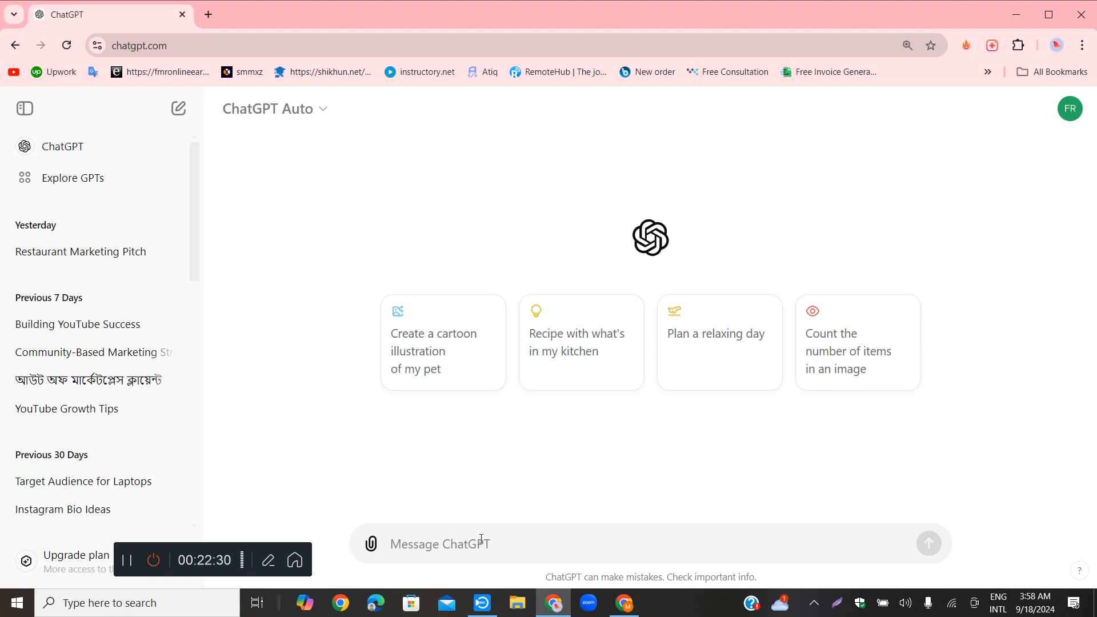
Begin the ChatGPT message with "i have a freelancing institute"
{"action": "type", "text": "i will"}
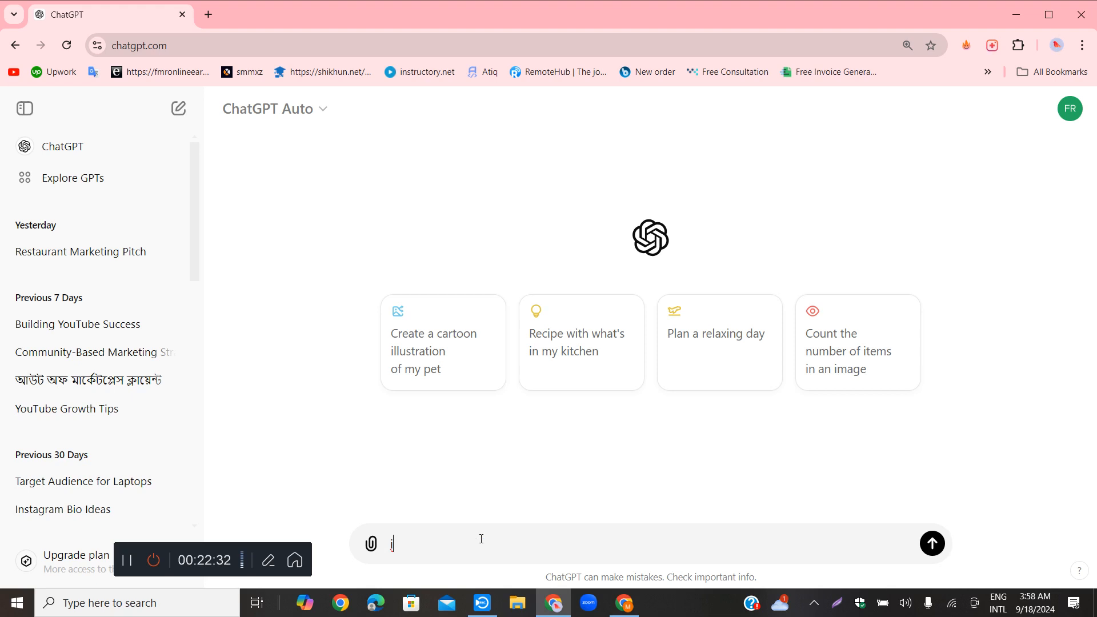
{"action": "key", "text": "BackSpace"}
{"action": "key", "text": "BackSpace"}
{"action": "key", "text": "BackSpace"}
{"action": "type", "text": "m"}
{"action": "key", "text": "BackSpace"}
{"action": "type", "text": "have a freelancing institute"}
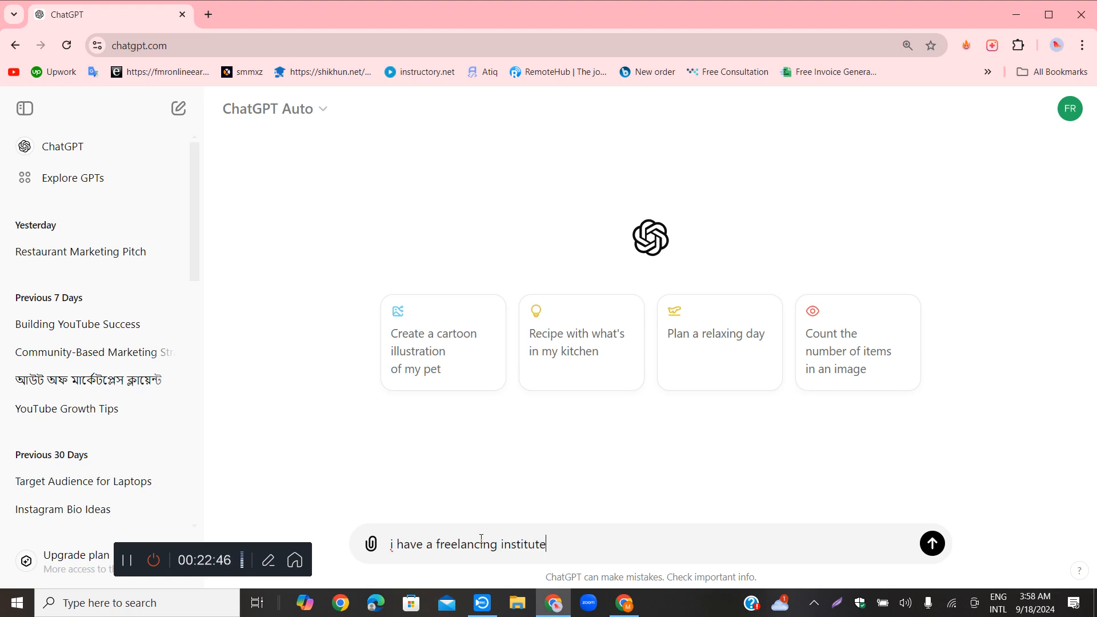
{"action": "type", "text": ". now out"}
Continue the message with ". now our admission is running", correcting the spelling of "admission"
{"action": "key", "text": "BackSpace"}
{"action": "type", "text": "r adnission is"}
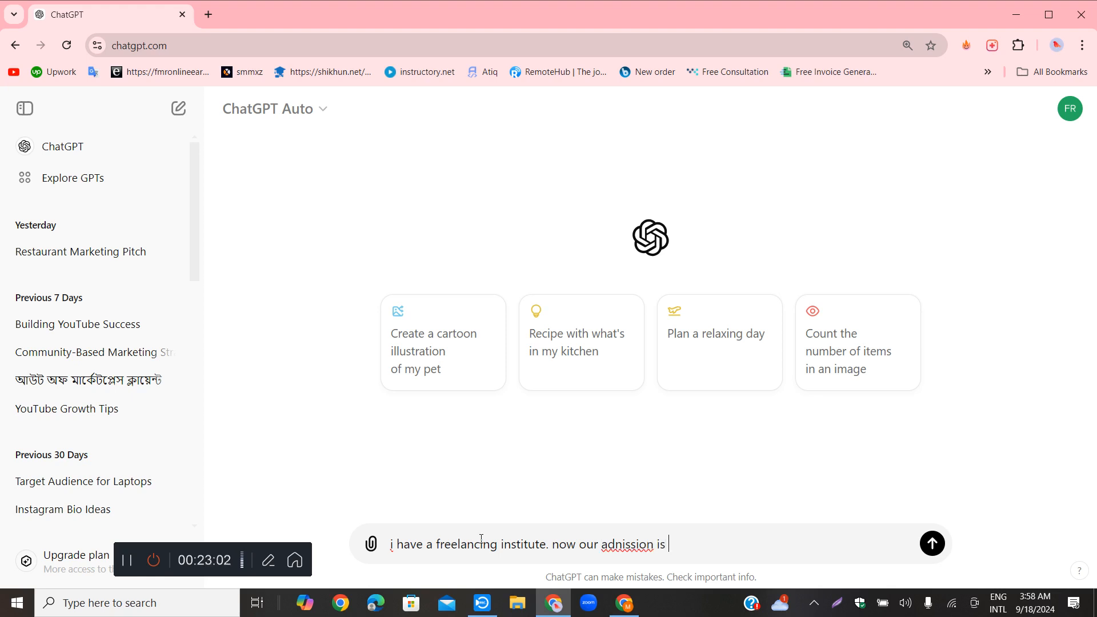
{"action": "left_click", "coordinate": [625, 548]}
{"action": "key", "text": "BackSpace"}
{"action": "key", "text": "BackSpace"}
{"action": "key", "text": "BackSpace"}
{"action": "type", "text": "mi"}
{"action": "left_click", "coordinate": [697, 538]}
{"action": "type", "text": "runni"}
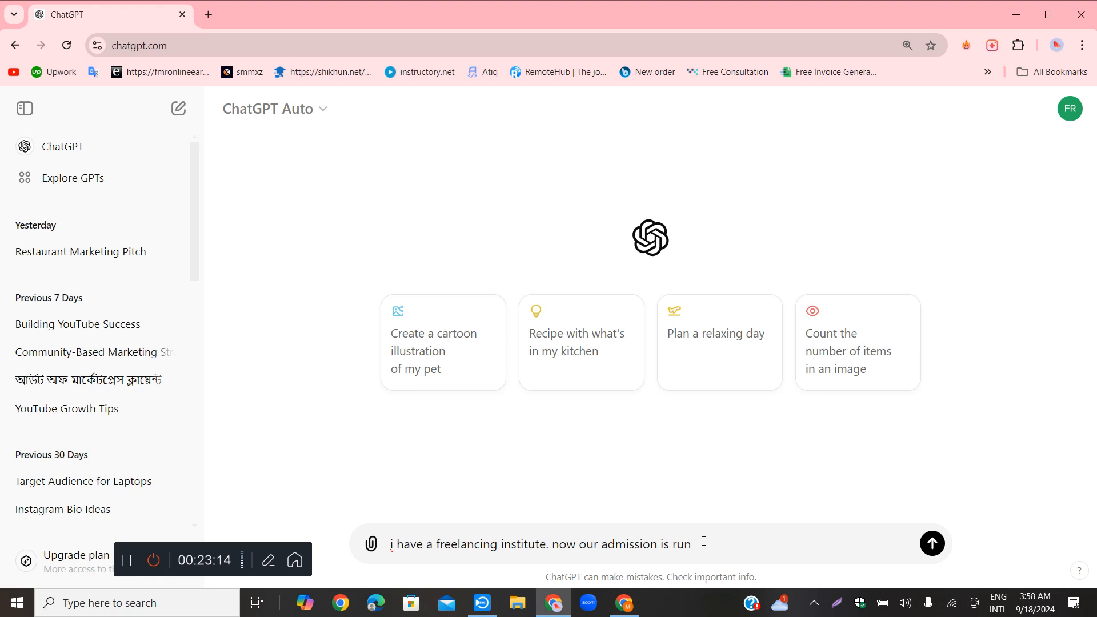
{"action": "type", "text": "ng . so"}
Add ". so i want to create an ads campaign" to the message
{"action": "type", "text": "i want to crea"}
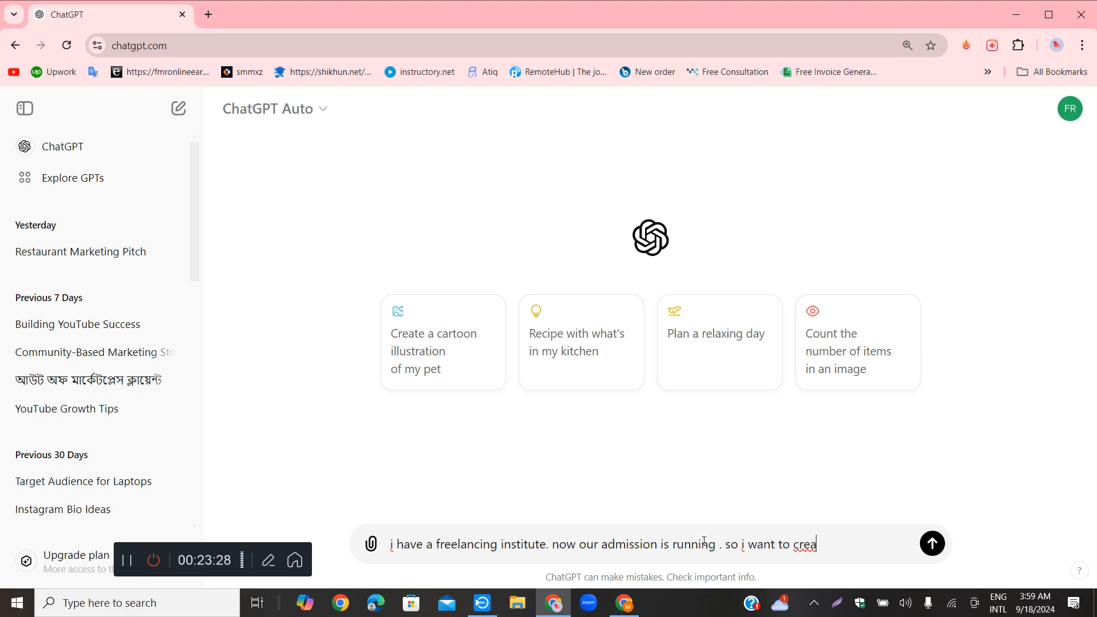
{"action": "type", "text": "te"}
{"action": "type", "text": "n ads campaign"}
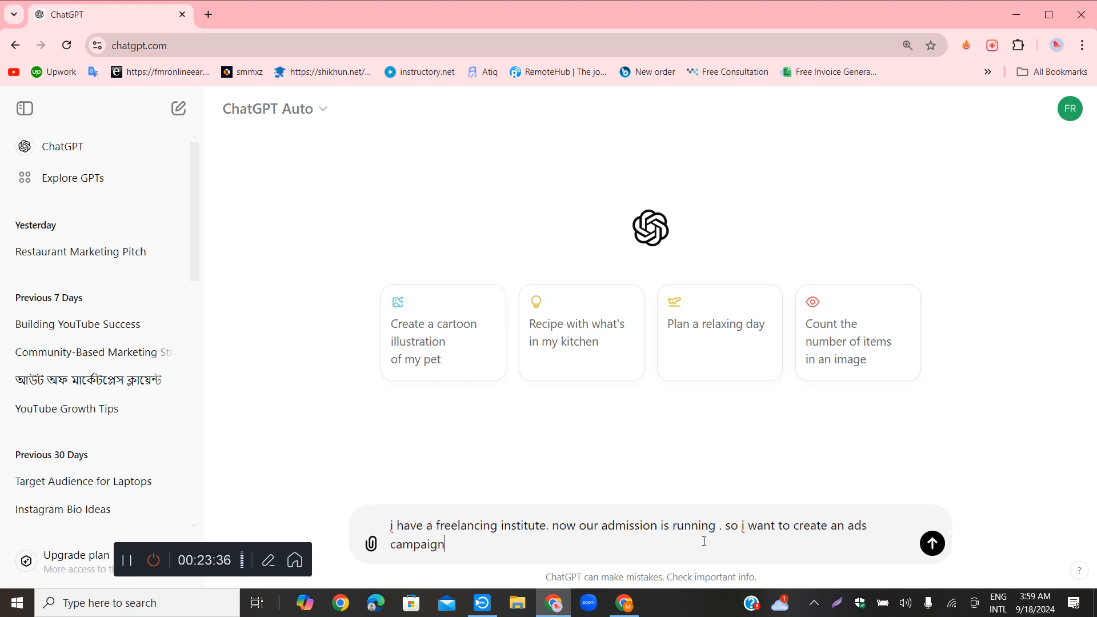
{"action": "type", "text": ". so i need to audience"}
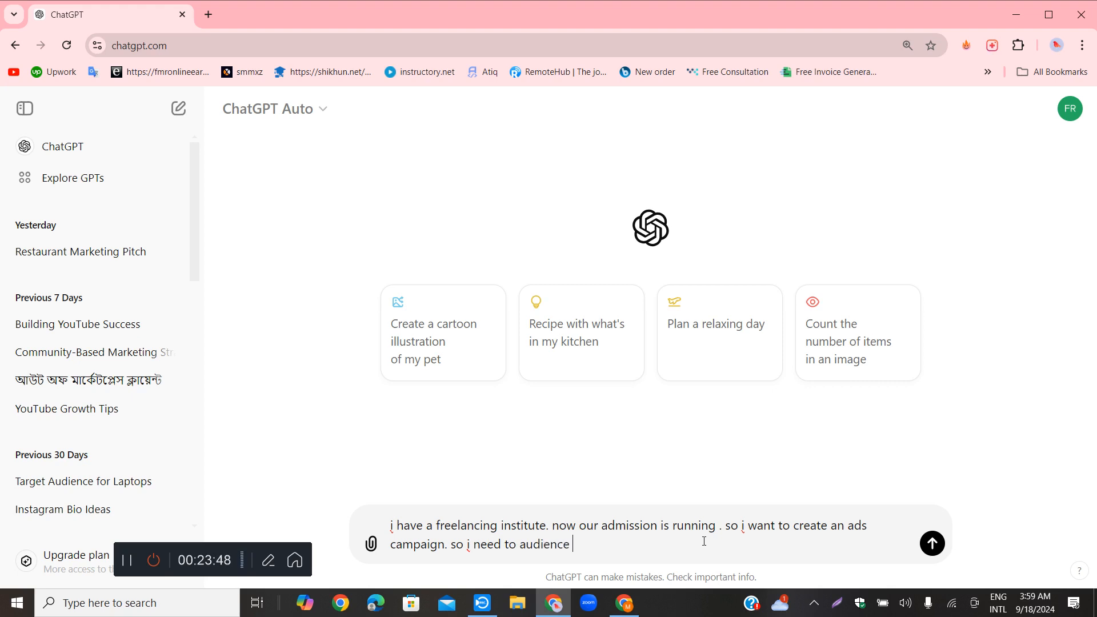
Finish the message with ". so i need to audience demographics, interests or behaviours", reusing the copied text without its leading "Add", and send it
{"action": "type", "text": "Add demographics, interests or behaviours"}
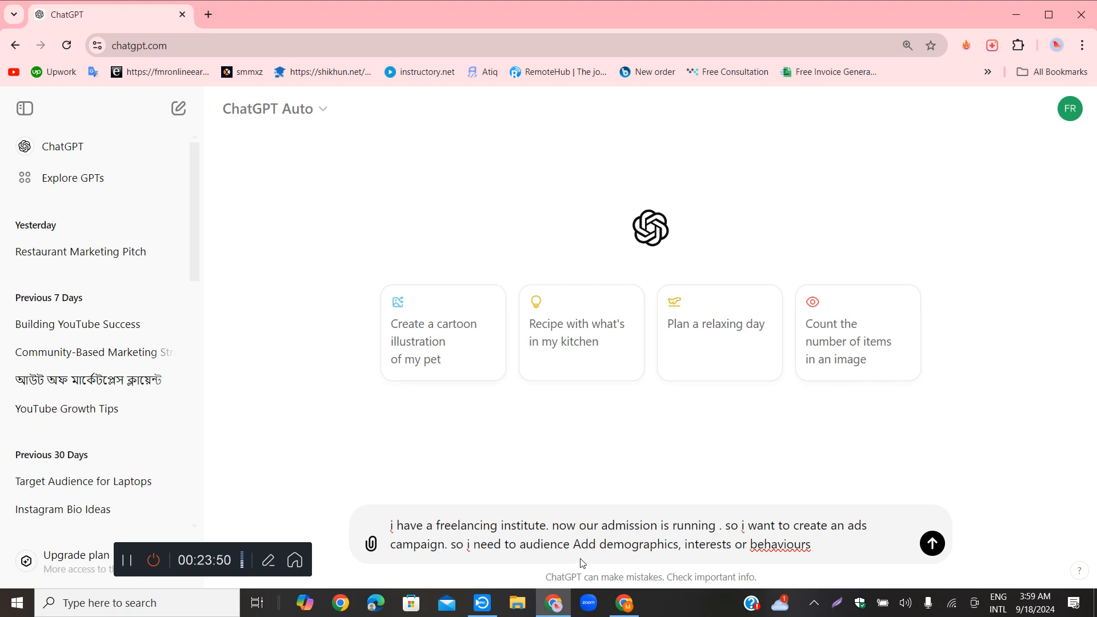
{"action": "left_click_drag", "start_coordinate": [597, 543], "coordinate": [581, 544]}
{"action": "key", "text": "BackSpace"}
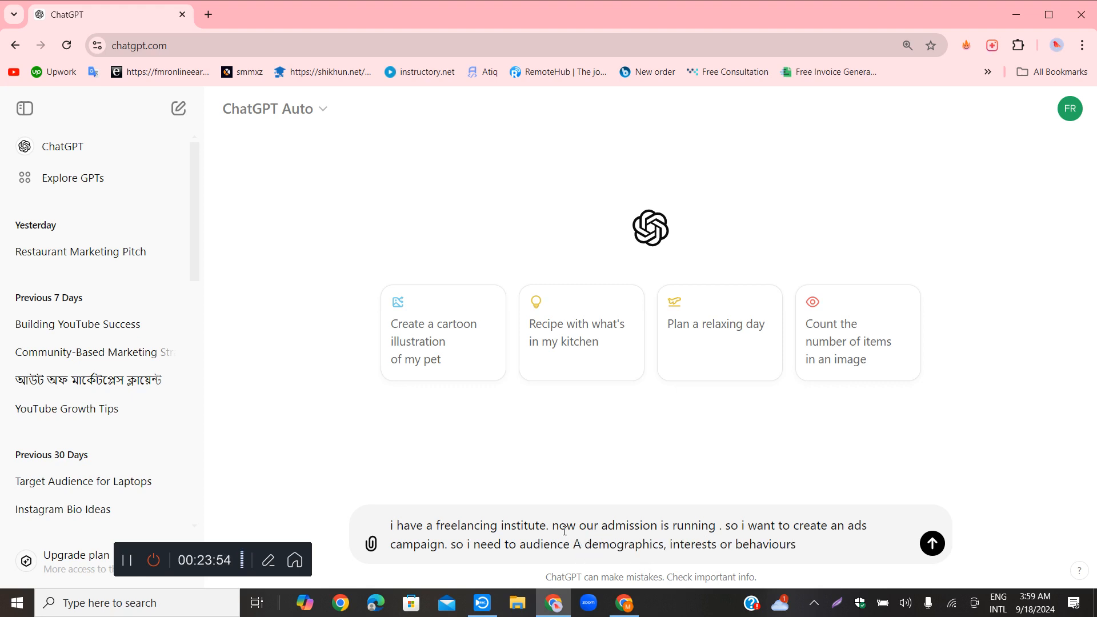
{"action": "key", "text": "BackSpace"}
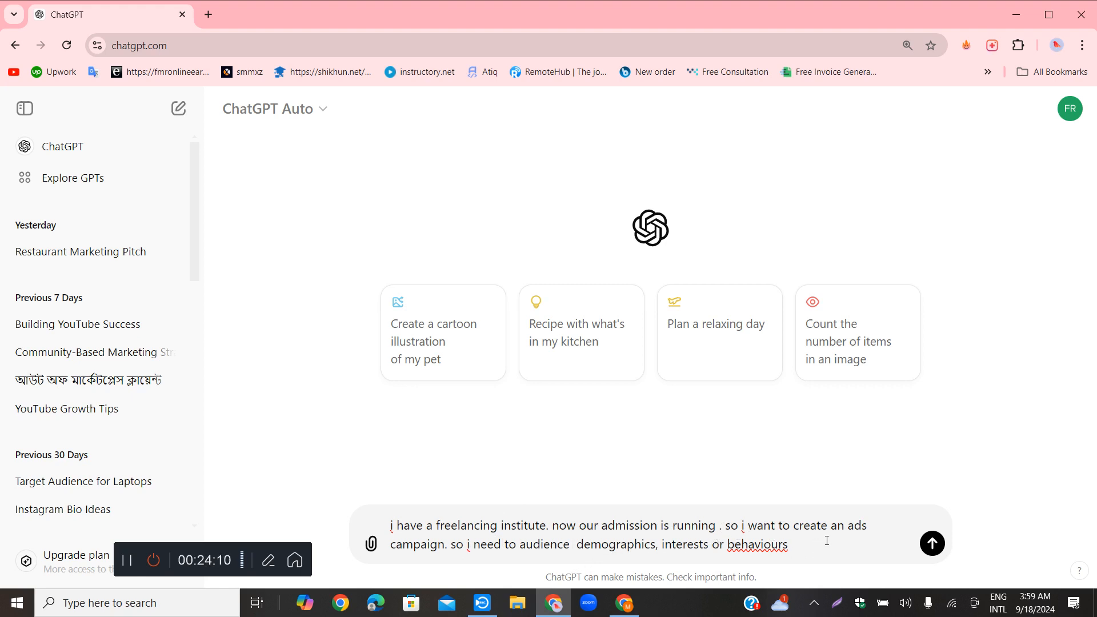
{"action": "key", "text": "Return"}
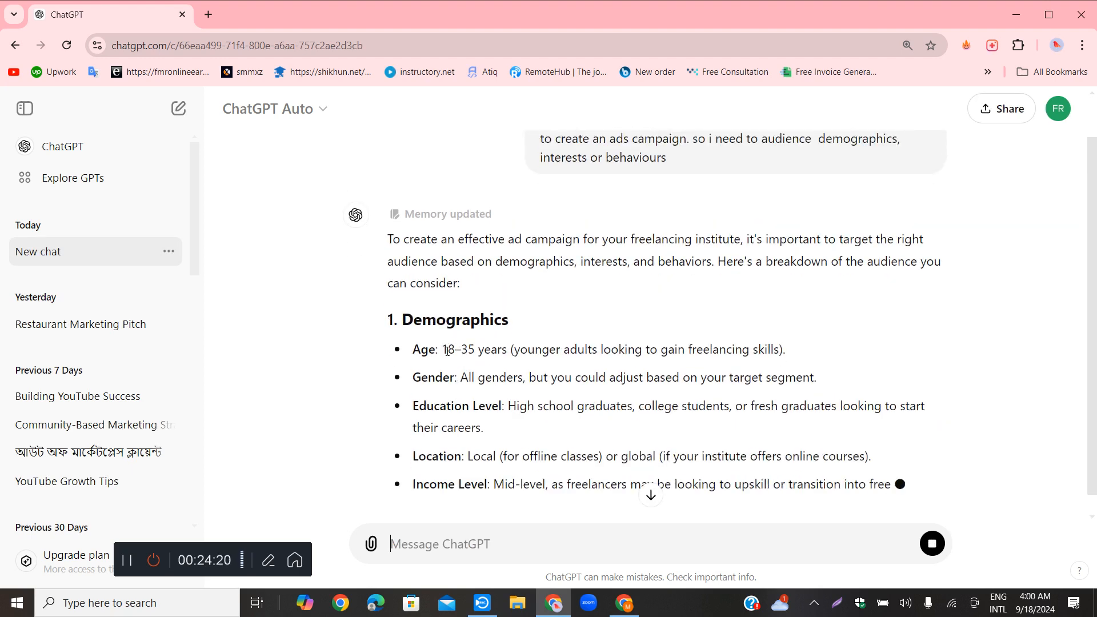
Read the suggested demographics in the reply, covering age, gender, education level and income level
{"action": "left_click_drag", "start_coordinate": [449, 347], "coordinate": [501, 349]}
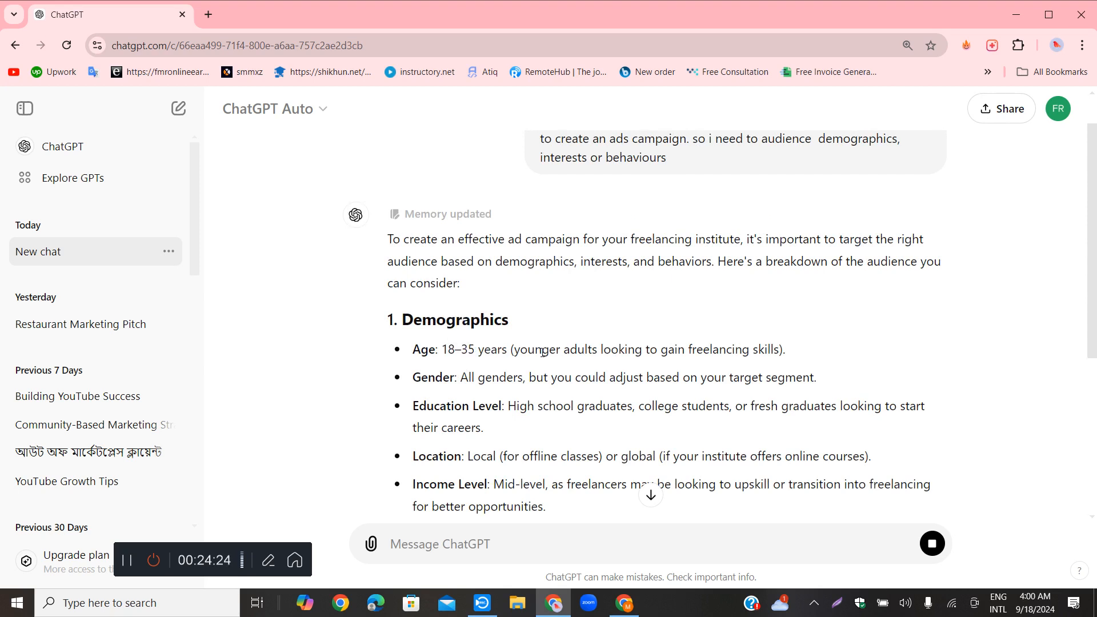
{"action": "left_click_drag", "start_coordinate": [442, 349], "coordinate": [468, 349]}
{"action": "left_click", "coordinate": [490, 347]}
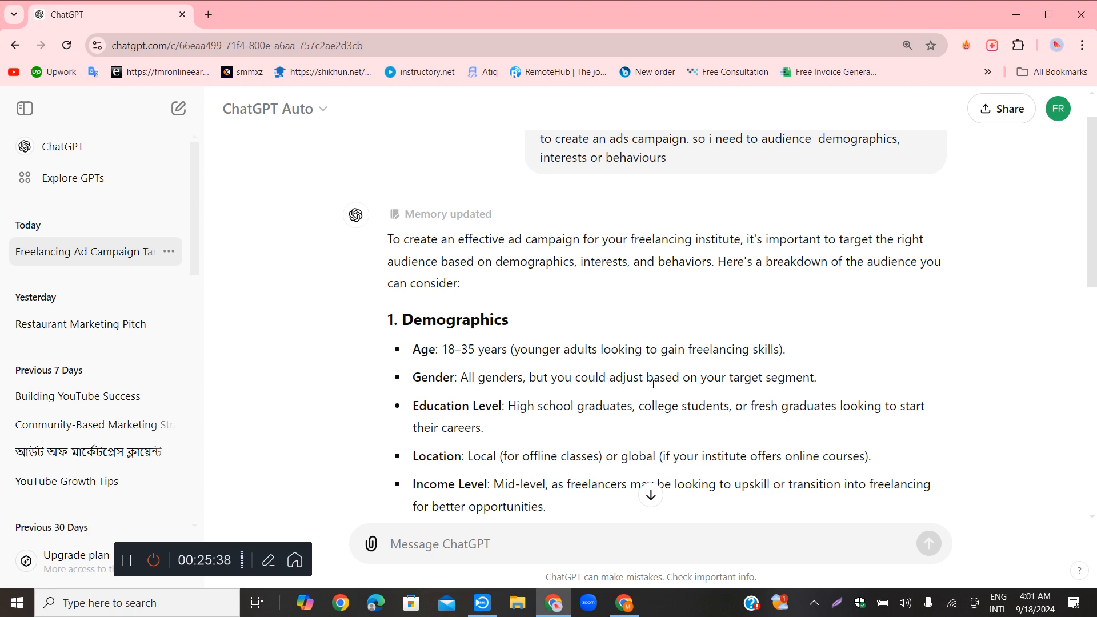
{"action": "left_click_drag", "start_coordinate": [826, 381], "coordinate": [638, 415]}
{"action": "left_click", "coordinate": [475, 410]}
{"action": "left_click", "coordinate": [516, 411]}
{"action": "left_click", "coordinate": [635, 407]}
{"action": "scroll", "coordinate": [488, 452], "scroll_direction": "down", "scroll_amount": 1}
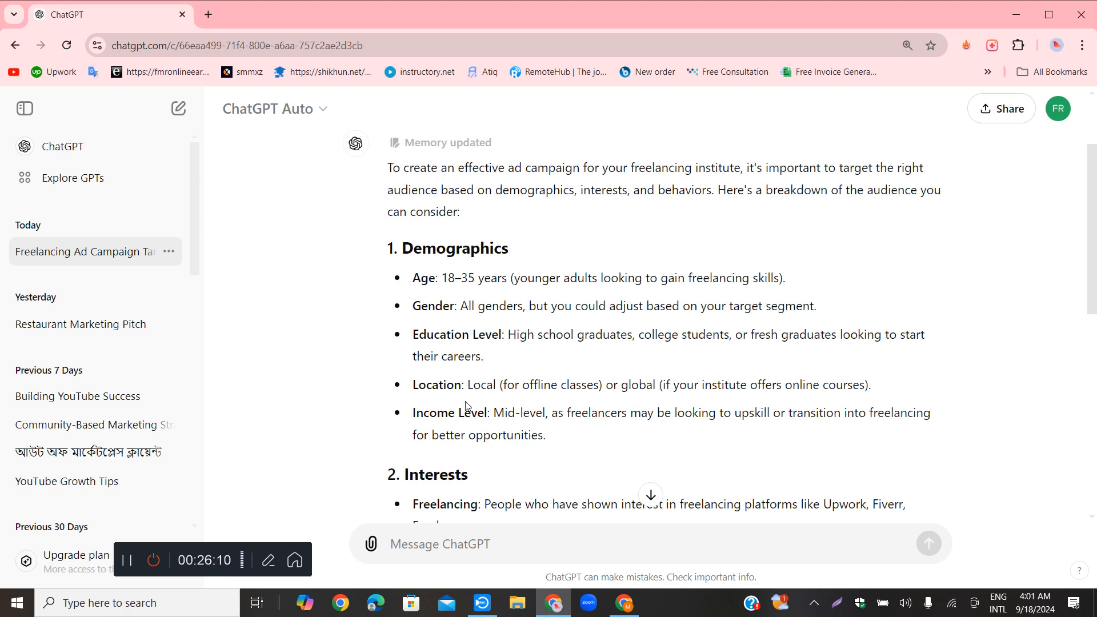
{"action": "scroll", "coordinate": [451, 399], "scroll_direction": "down", "scroll_amount": 3}
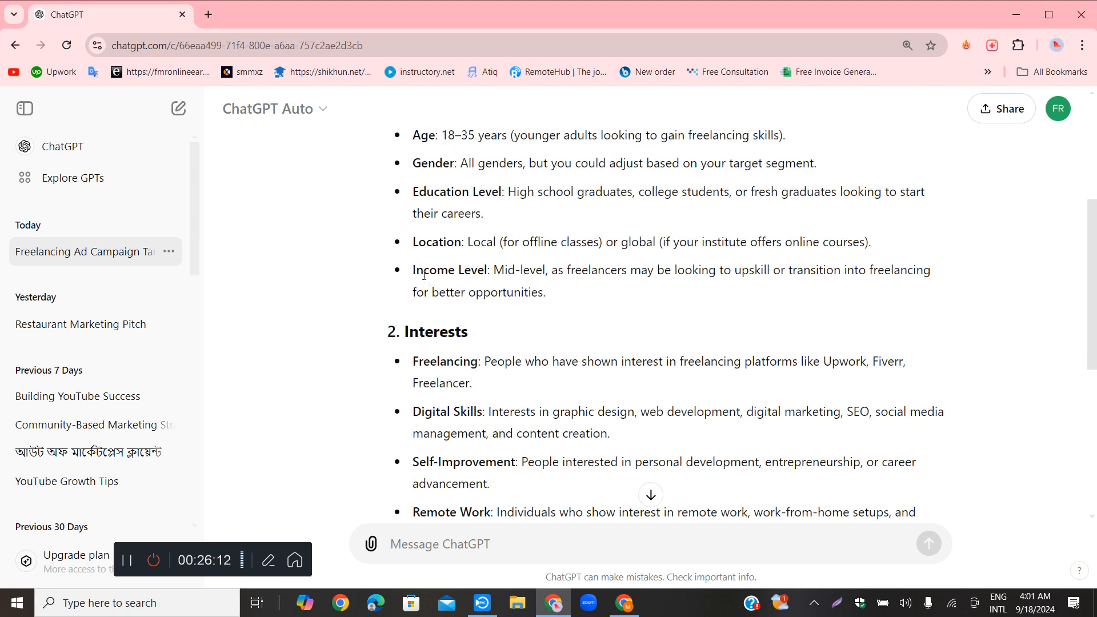
{"action": "left_click_drag", "start_coordinate": [437, 271], "coordinate": [545, 274]}
{"action": "left_click", "coordinate": [537, 277]}
{"action": "left_click", "coordinate": [585, 276]}
{"action": "left_click_drag", "start_coordinate": [495, 271], "coordinate": [563, 272]}
{"action": "left_click", "coordinate": [591, 303]}
Read the Freelancing entry under Interests, including the freelancing platforms it names
{"action": "scroll", "coordinate": [706, 320], "scroll_direction": "down", "scroll_amount": 1}
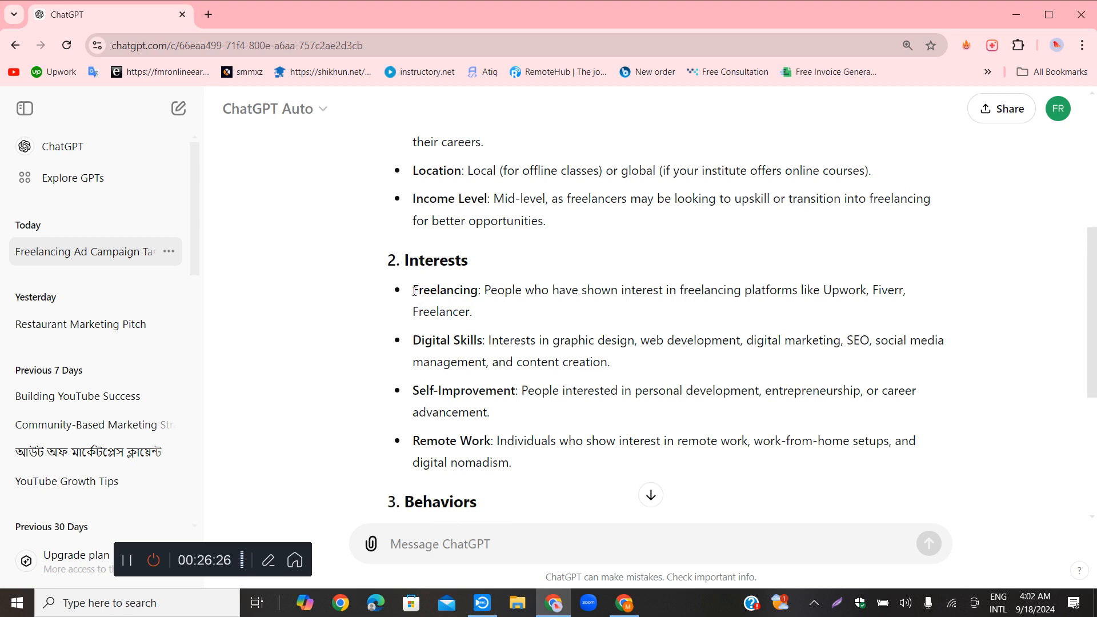
{"action": "left_click_drag", "start_coordinate": [418, 290], "coordinate": [488, 291]}
{"action": "left_click", "coordinate": [495, 308]}
{"action": "left_click_drag", "start_coordinate": [823, 294], "coordinate": [906, 291]}
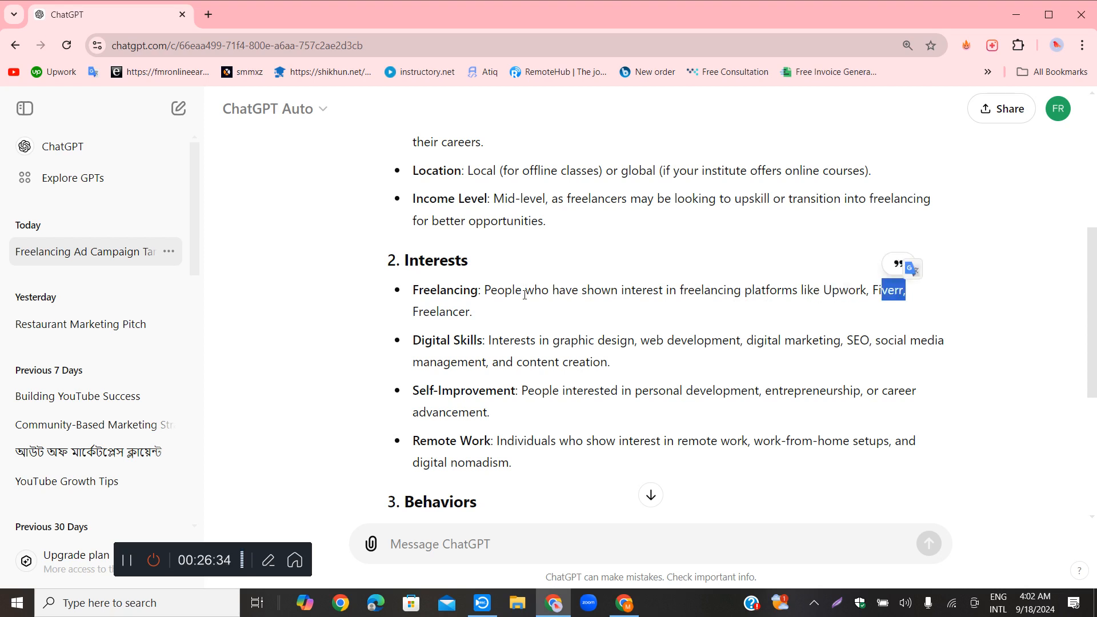
{"action": "left_click_drag", "start_coordinate": [415, 315], "coordinate": [923, 288]}
{"action": "left_click_drag", "start_coordinate": [831, 291], "coordinate": [886, 311]}
{"action": "left_click", "coordinate": [836, 321]}
{"action": "left_click_drag", "start_coordinate": [821, 289], "coordinate": [832, 318]}
{"action": "left_click", "coordinate": [740, 320]}
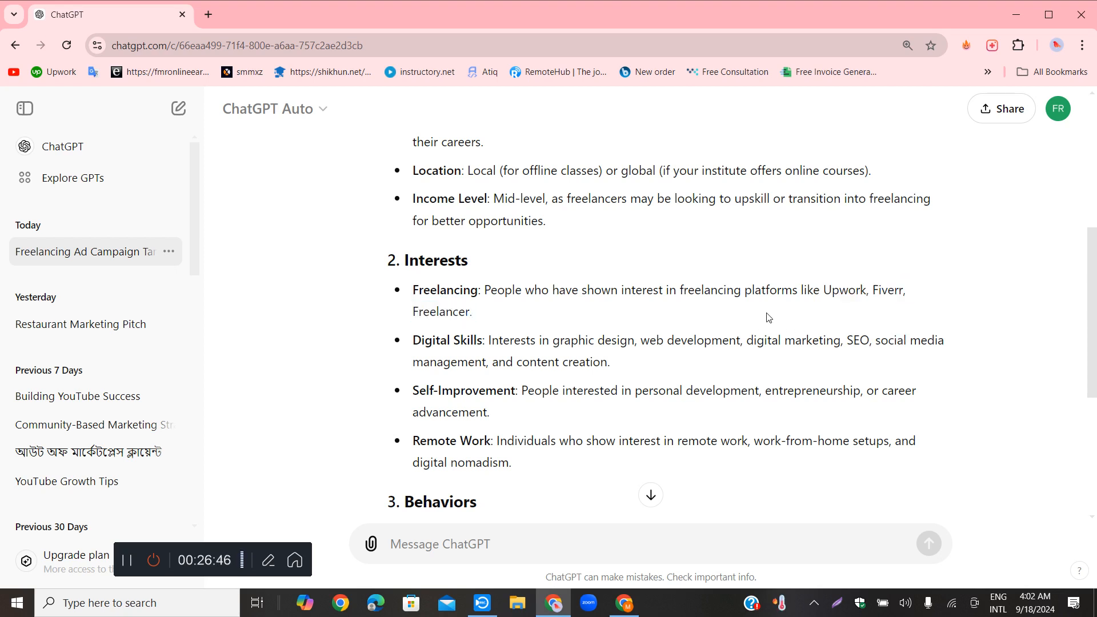
Examine the skills listed under the Digital Skills interest and compare them with the freelancing platforms above
{"action": "left_click_drag", "start_coordinate": [422, 341], "coordinate": [454, 341]}
{"action": "left_click", "coordinate": [540, 343]}
{"action": "left_click_drag", "start_coordinate": [557, 343], "coordinate": [620, 346]}
{"action": "left_click_drag", "start_coordinate": [674, 341], "coordinate": [833, 341]}
{"action": "left_click", "coordinate": [904, 338]}
{"action": "left_click_drag", "start_coordinate": [443, 361], "coordinate": [544, 361]}
{"action": "mouse_move", "coordinate": [616, 369]}
{"action": "left_mouse_down"}
{"action": "mouse_move", "coordinate": [480, 363]}
{"action": "mouse_move", "coordinate": [475, 341]}
{"action": "mouse_move", "coordinate": [624, 364]}
{"action": "left_mouse_up"}
{"action": "left_click", "coordinate": [514, 331]}
{"action": "left_click", "coordinate": [625, 364]}
{"action": "left_click_drag", "start_coordinate": [822, 289], "coordinate": [843, 317]}
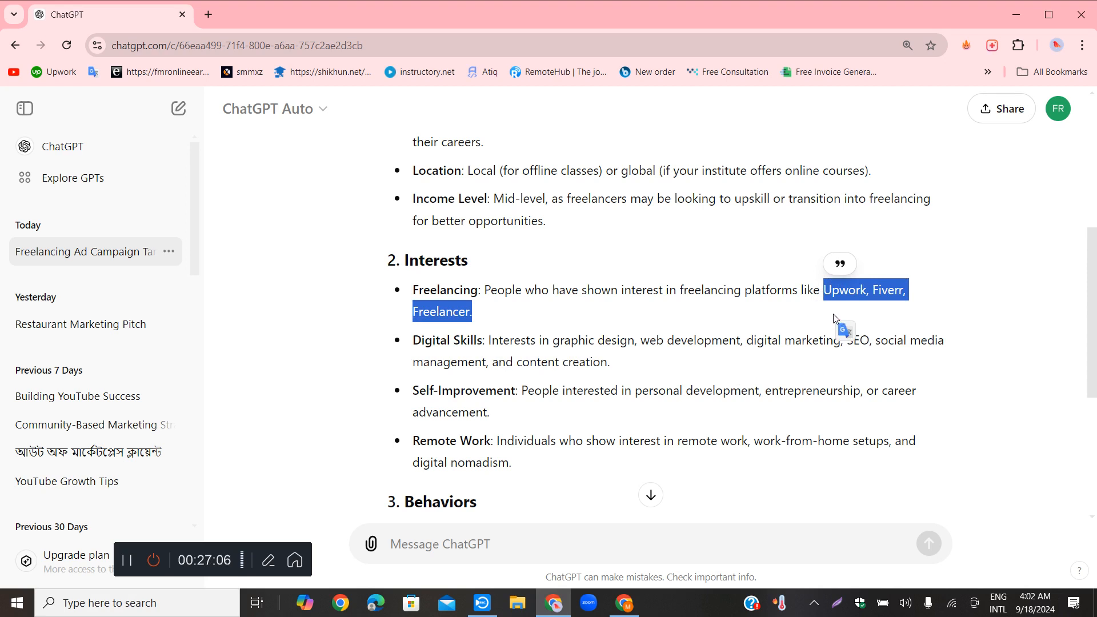
{"action": "left_click", "coordinate": [486, 320]}
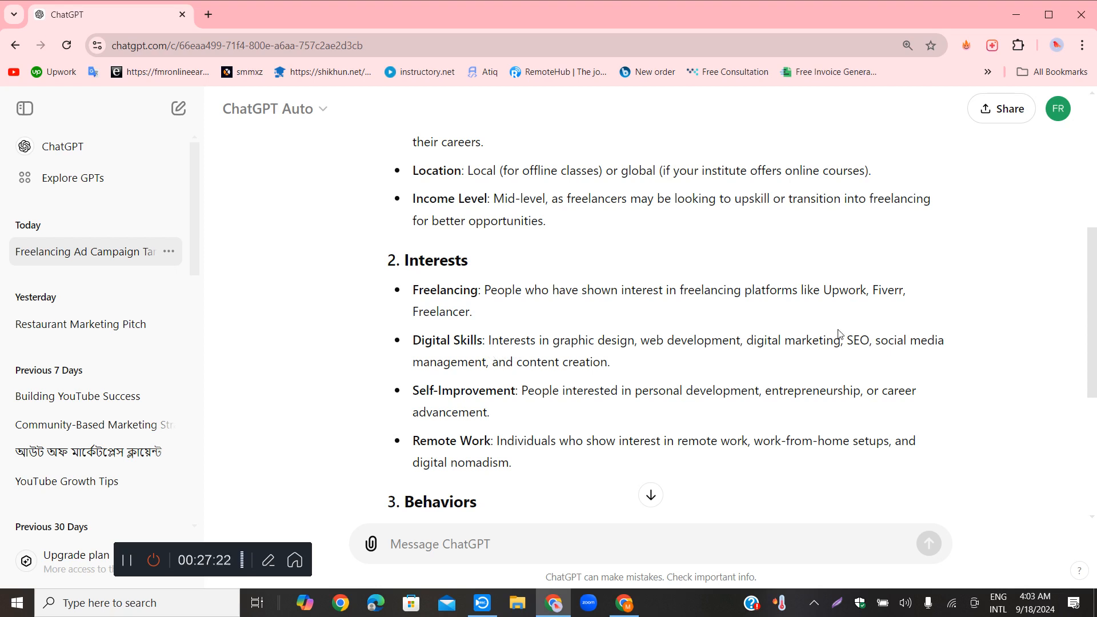
{"action": "left_click_drag", "start_coordinate": [757, 341], "coordinate": [822, 342]}
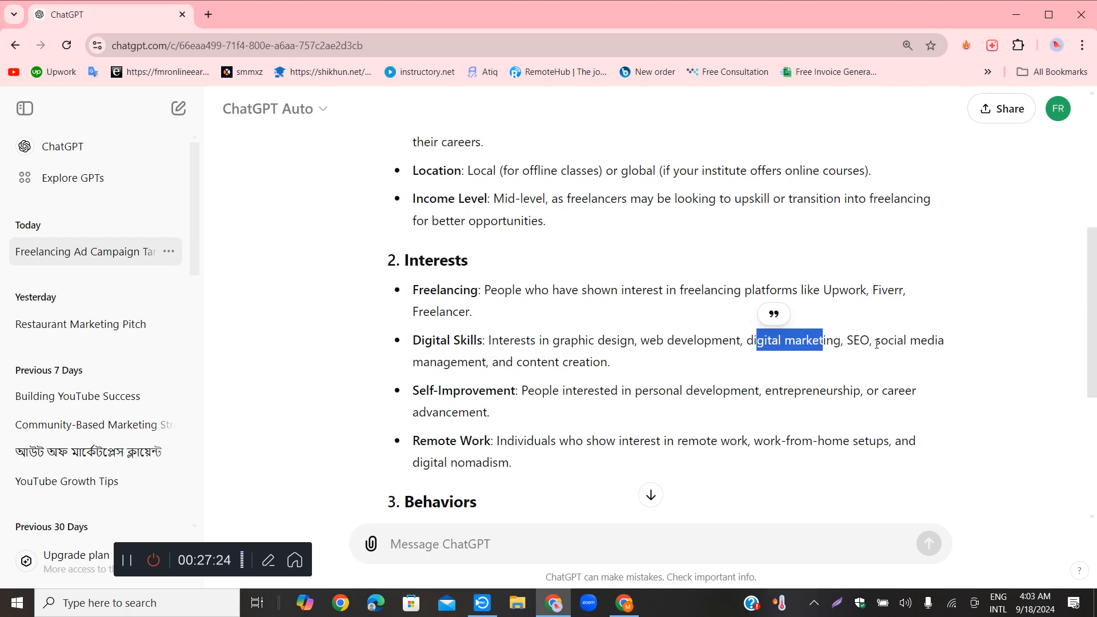
{"action": "left_click", "coordinate": [879, 345]}
{"action": "left_click_drag", "start_coordinate": [431, 366], "coordinate": [778, 353]}
{"action": "left_click", "coordinate": [782, 382]}
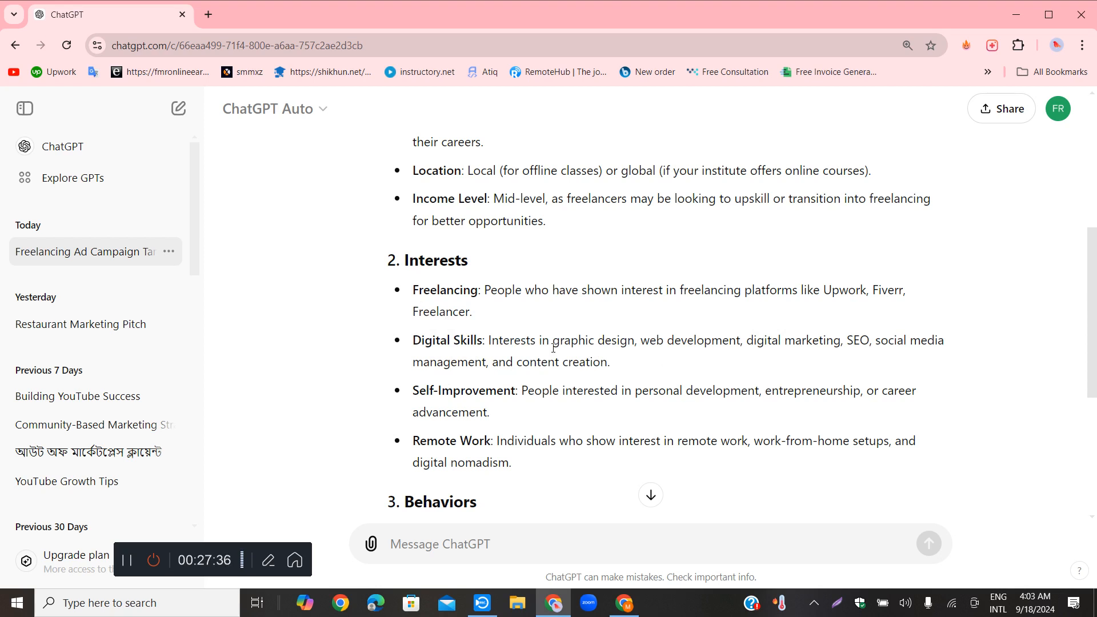
{"action": "left_click_drag", "start_coordinate": [607, 362], "coordinate": [414, 341]}
{"action": "left_click", "coordinate": [684, 366]}
{"action": "left_click_drag", "start_coordinate": [610, 365], "coordinate": [416, 342]}
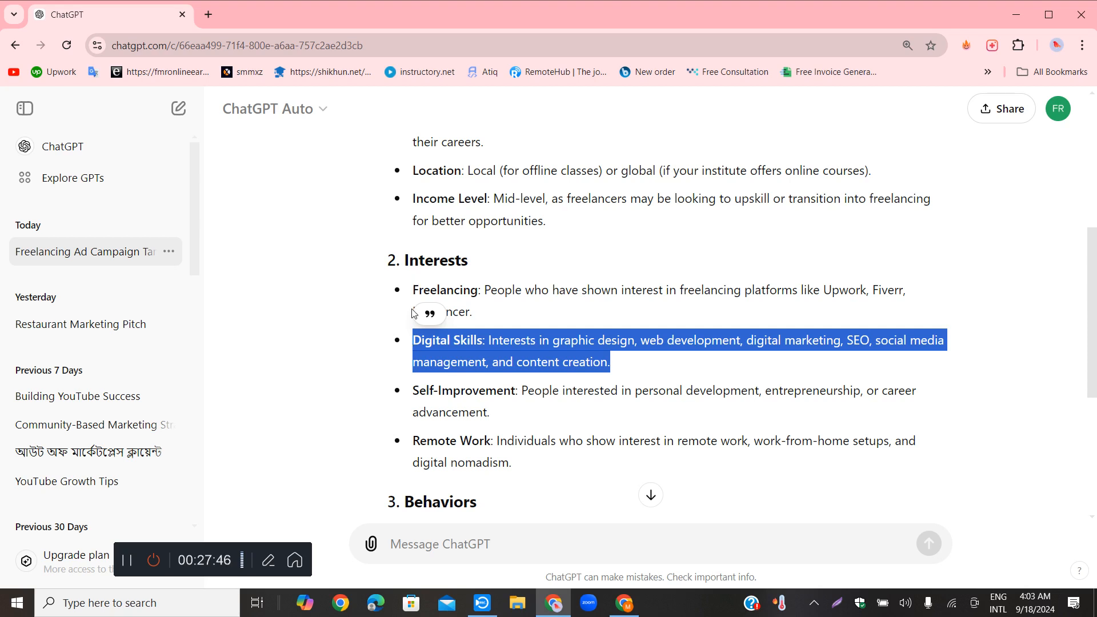
{"action": "left_click", "coordinate": [554, 289]}
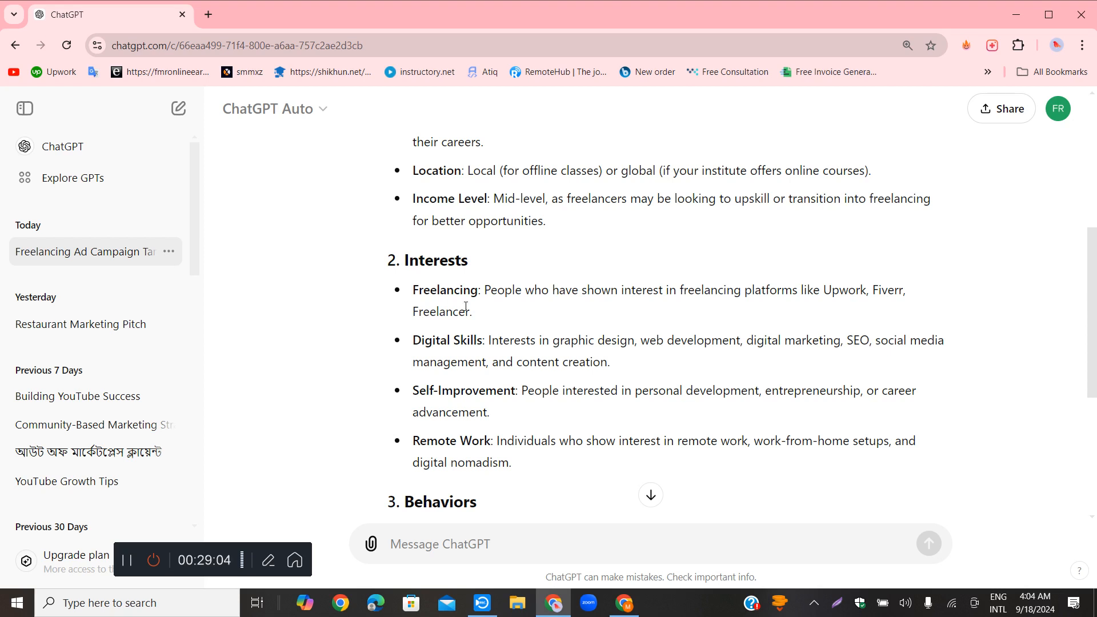
Read the Self-Improvement and Remote Work entries in the Interests section
{"action": "scroll", "coordinate": [434, 316], "scroll_direction": "down", "scroll_amount": 1}
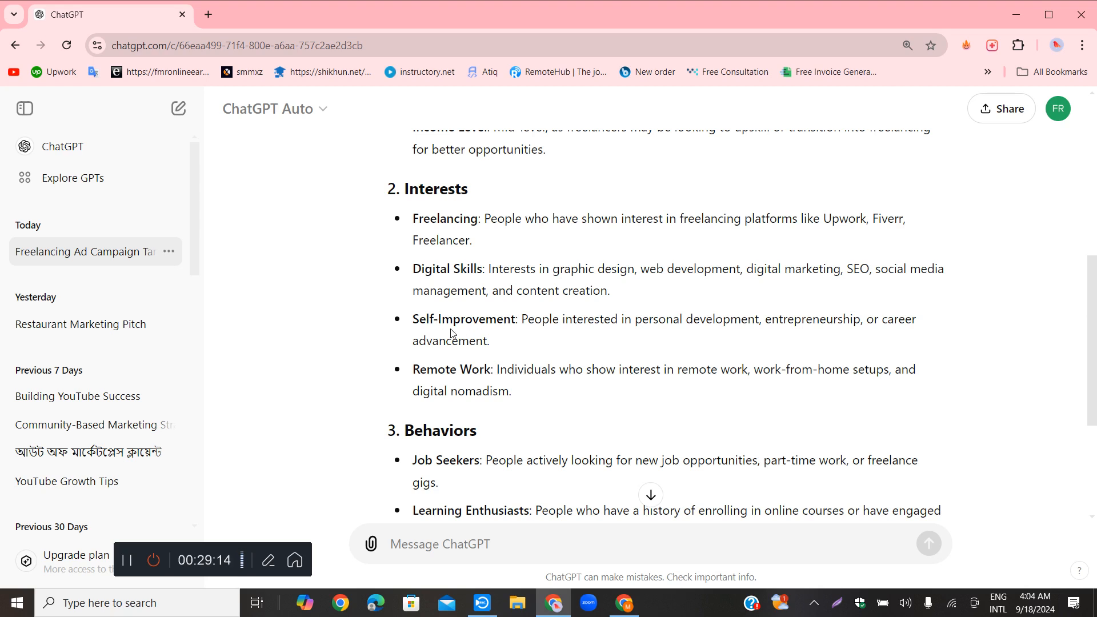
{"action": "left_click_drag", "start_coordinate": [412, 320], "coordinate": [478, 321]}
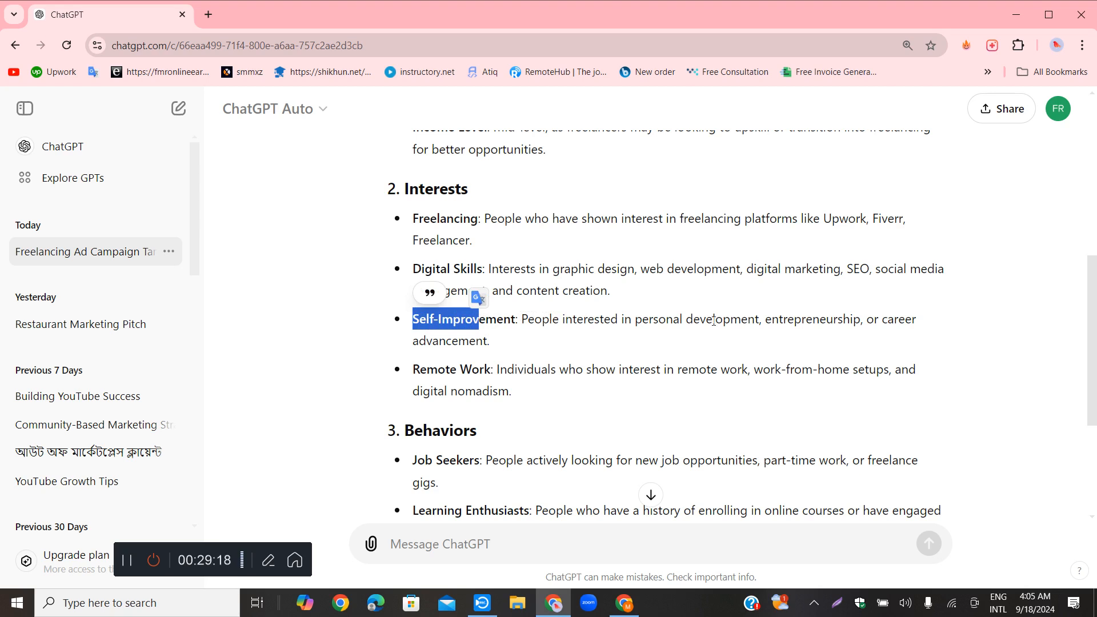
{"action": "left_click_drag", "start_coordinate": [666, 320], "coordinate": [768, 320]}
{"action": "left_click", "coordinate": [769, 321]}
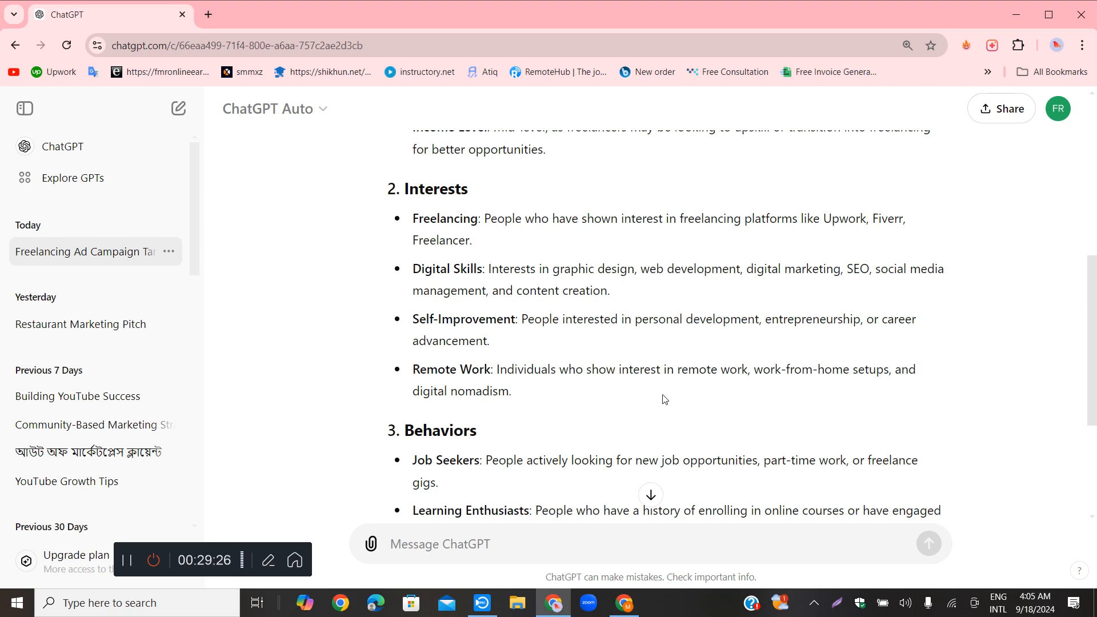
{"action": "left_click_drag", "start_coordinate": [438, 372], "coordinate": [894, 392]}
{"action": "left_click", "coordinate": [674, 411]}
Review the Behaviors section of the reply, reading the Job Seekers and Learning Enthusiasts entries
{"action": "scroll", "coordinate": [674, 411], "scroll_direction": "down", "scroll_amount": 3}
{"action": "scroll", "coordinate": [594, 343], "scroll_direction": "up", "scroll_amount": 1}
{"action": "scroll", "coordinate": [551, 334], "scroll_direction": "down", "scroll_amount": 1}
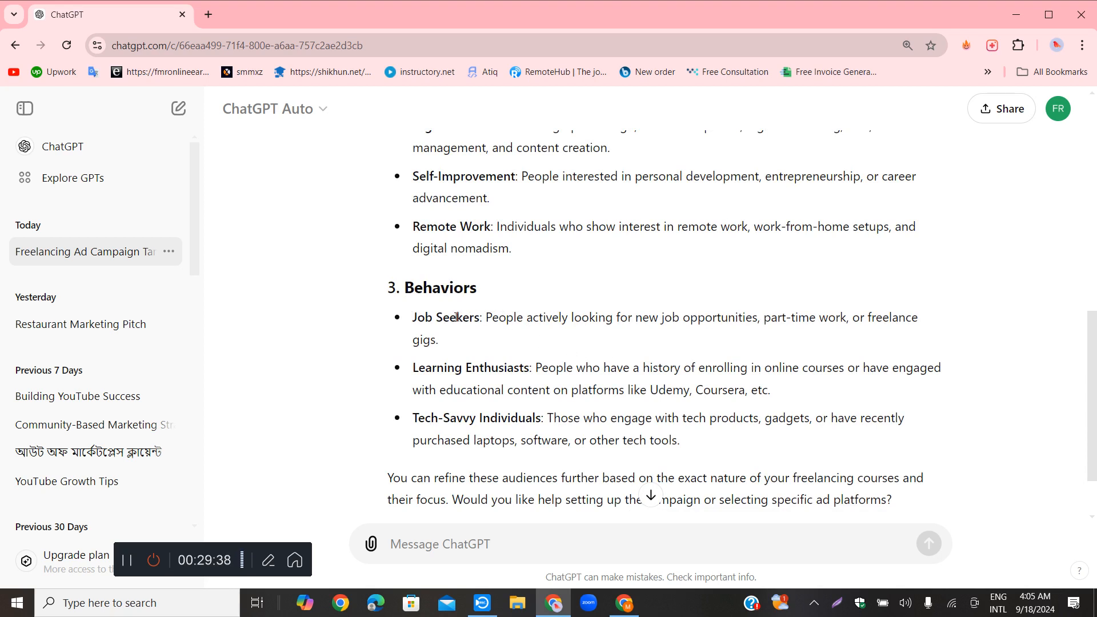
{"action": "left_click_drag", "start_coordinate": [420, 316], "coordinate": [540, 318]}
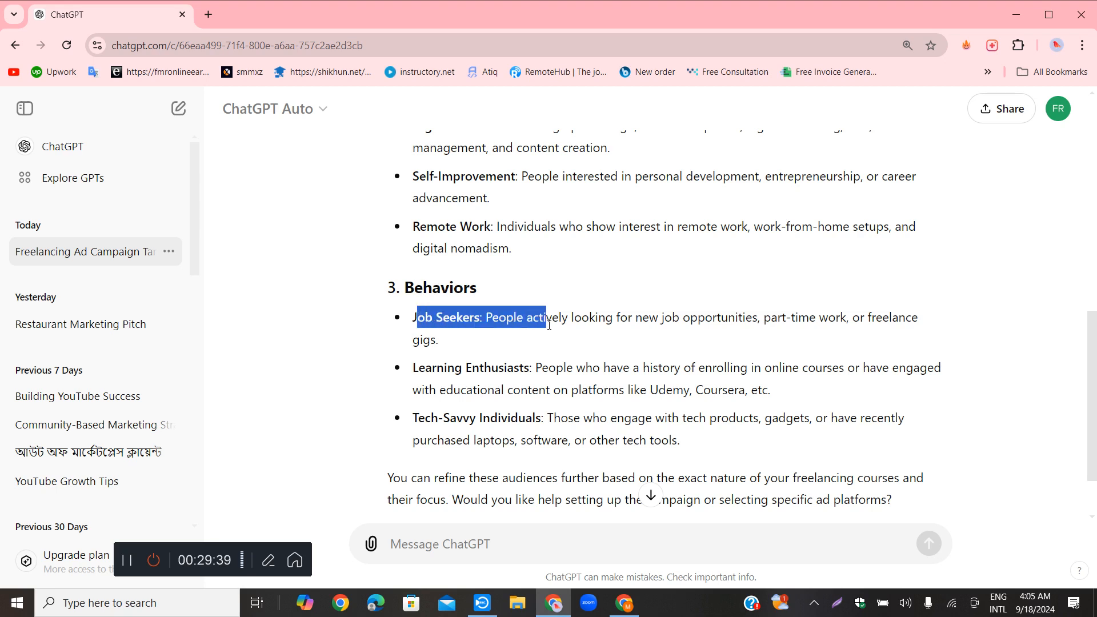
{"action": "left_click", "coordinate": [455, 334]}
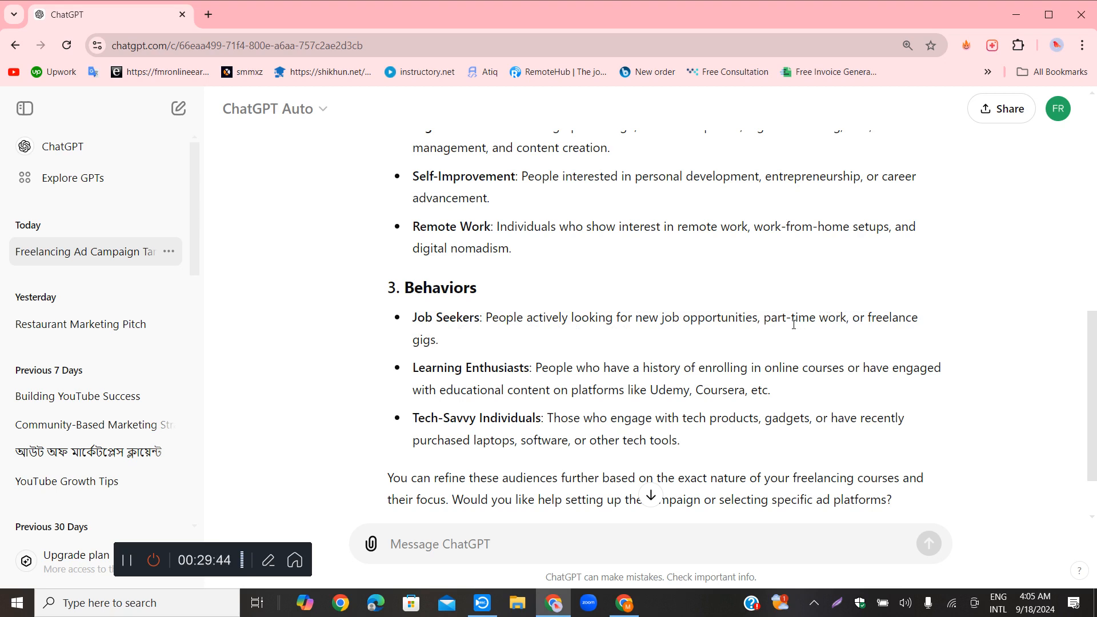
{"action": "left_click_drag", "start_coordinate": [775, 319], "coordinate": [883, 319]}
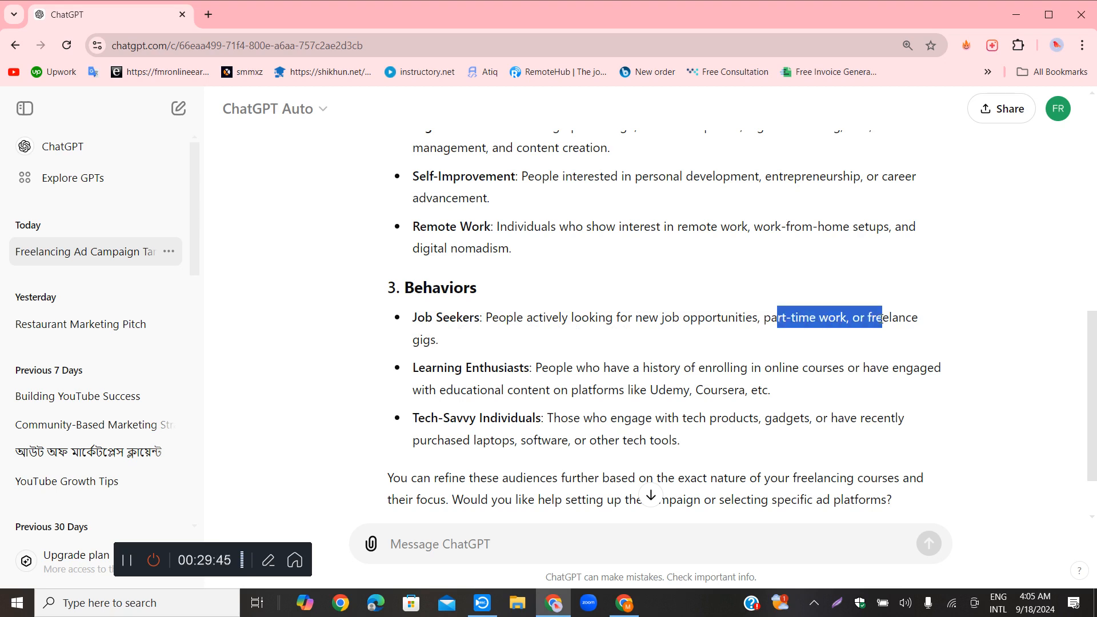
{"action": "left_click", "coordinate": [677, 331]}
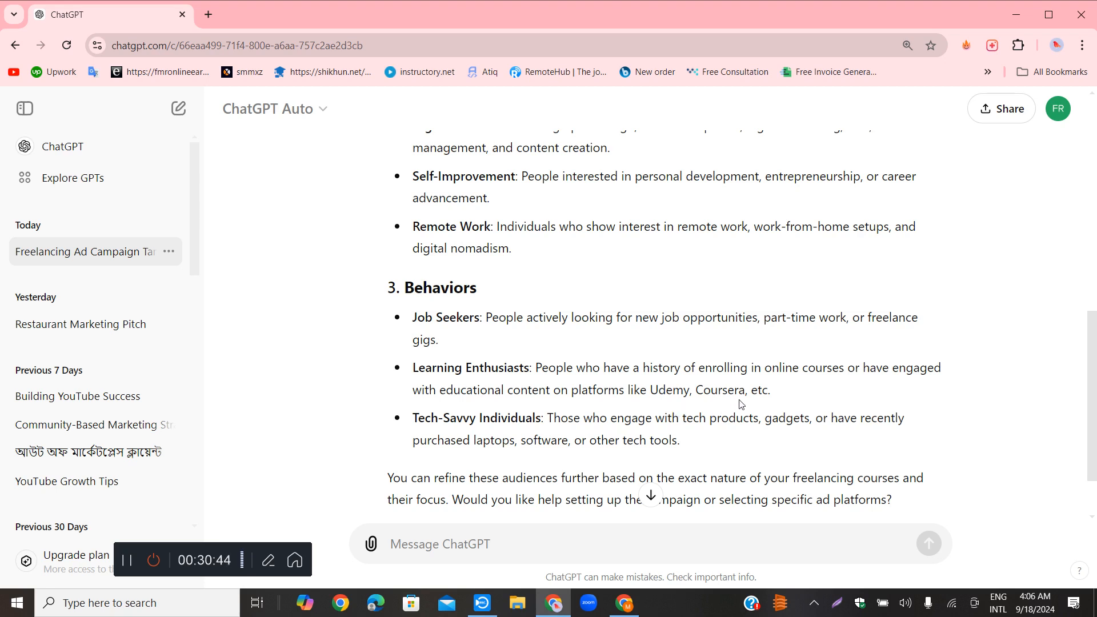
{"action": "scroll", "coordinate": [727, 396], "scroll_direction": "down", "scroll_amount": 1}
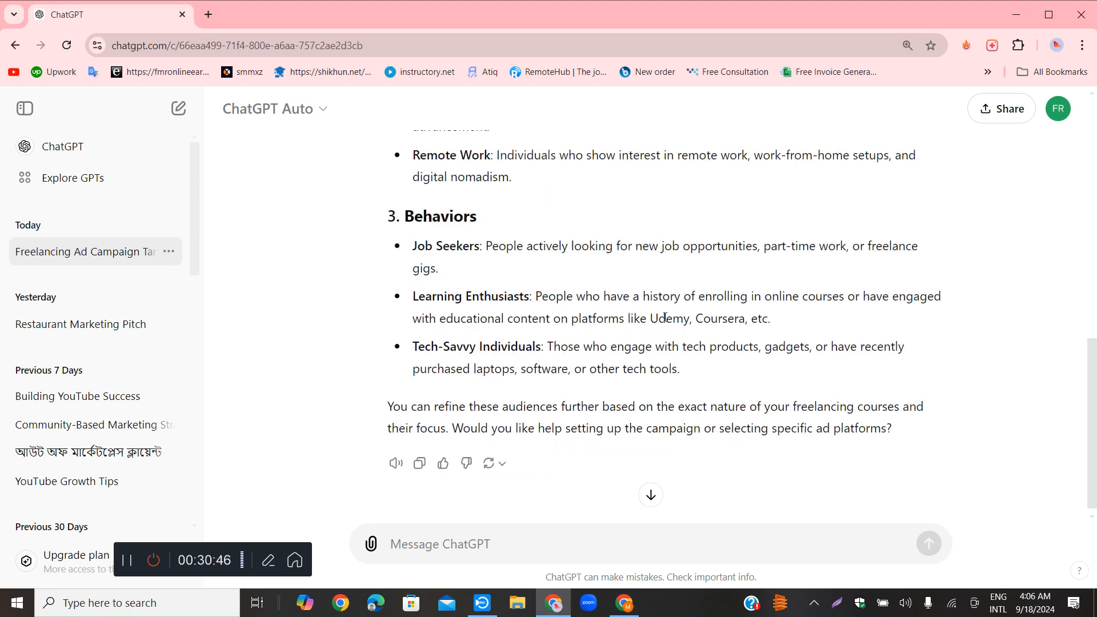
{"action": "left_click_drag", "start_coordinate": [650, 320], "coordinate": [696, 321]}
{"action": "left_click", "coordinate": [696, 322]}
{"action": "left_click_drag", "start_coordinate": [409, 303], "coordinate": [629, 297]}
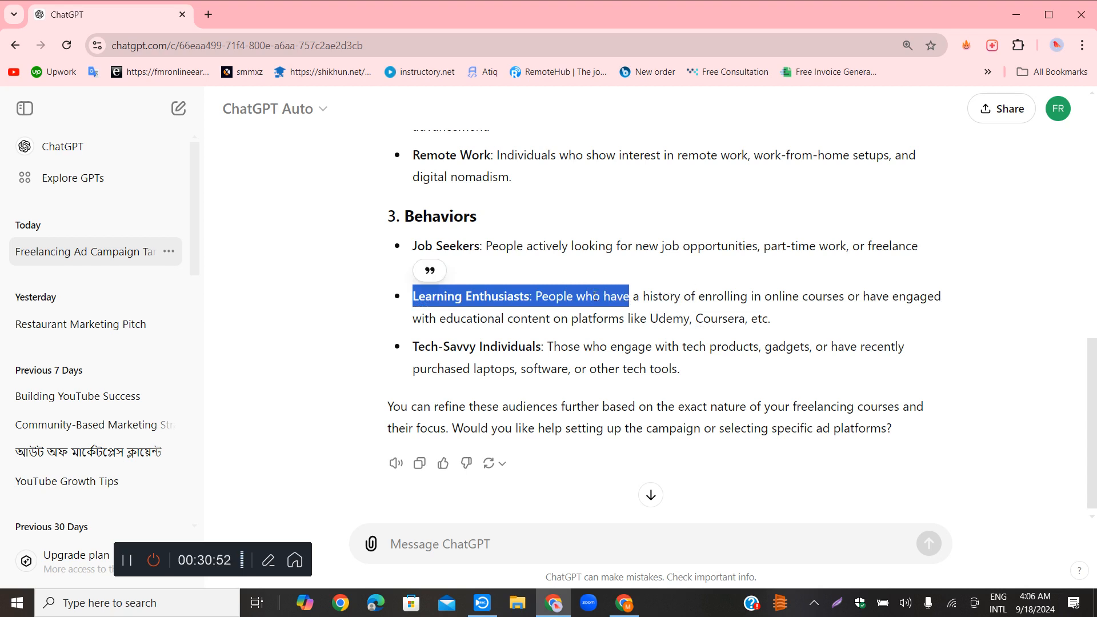
{"action": "left_click", "coordinate": [737, 323]}
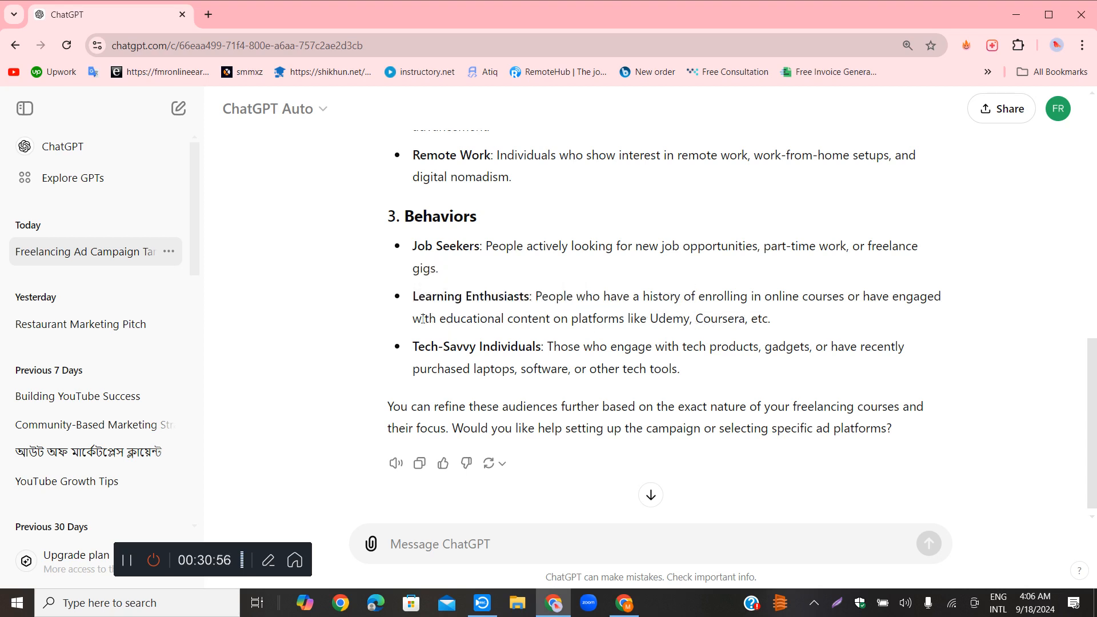
Read the rest of the Learning Enthusiasts entry and the Tech-Savvy Individuals entry under Behaviors
{"action": "left_click_drag", "start_coordinate": [412, 318], "coordinate": [808, 326]}
{"action": "left_click", "coordinate": [809, 327]}
{"action": "left_click_drag", "start_coordinate": [413, 346], "coordinate": [616, 346]}
{"action": "left_click_drag", "start_coordinate": [772, 348], "coordinate": [810, 346]}
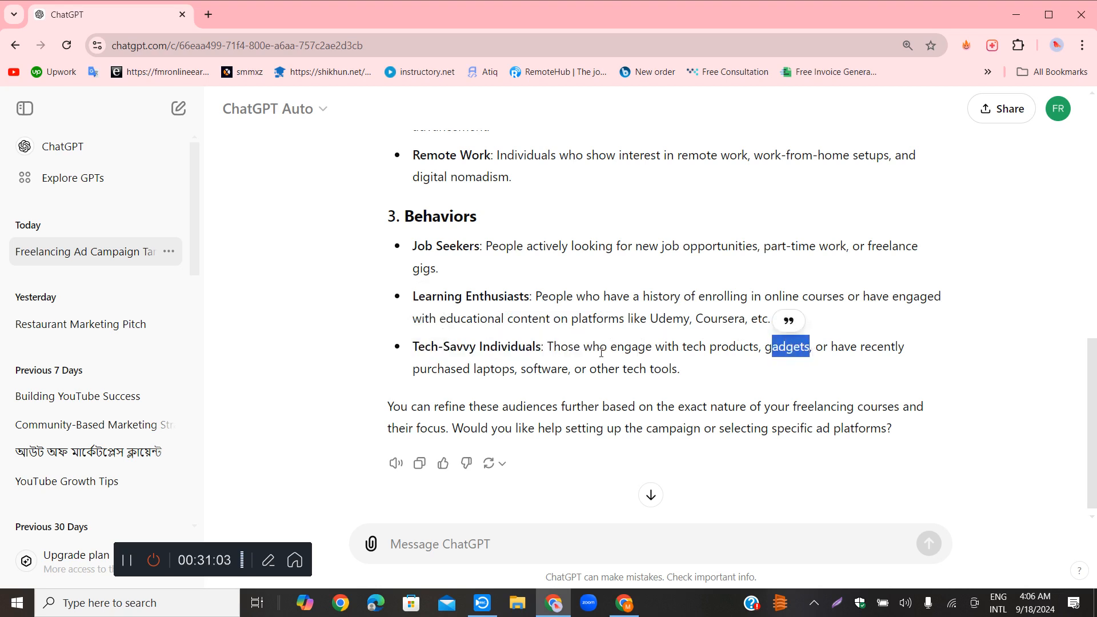
{"action": "double_click", "coordinate": [491, 370]}
{"action": "left_click_drag", "start_coordinate": [550, 370], "coordinate": [581, 370]}
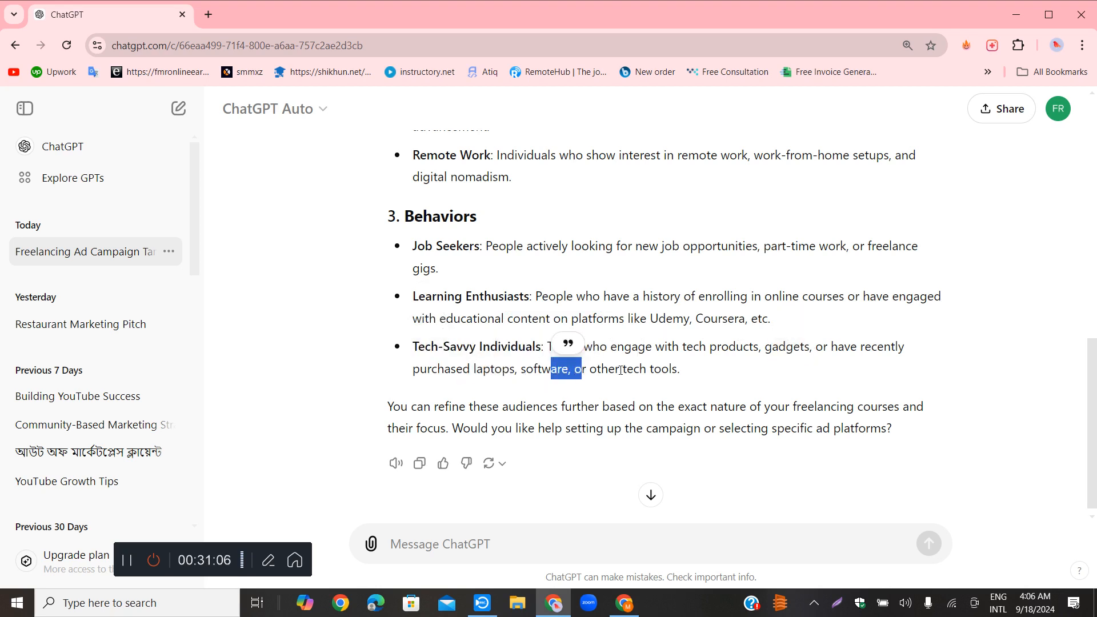
{"action": "left_click", "coordinate": [690, 377]}
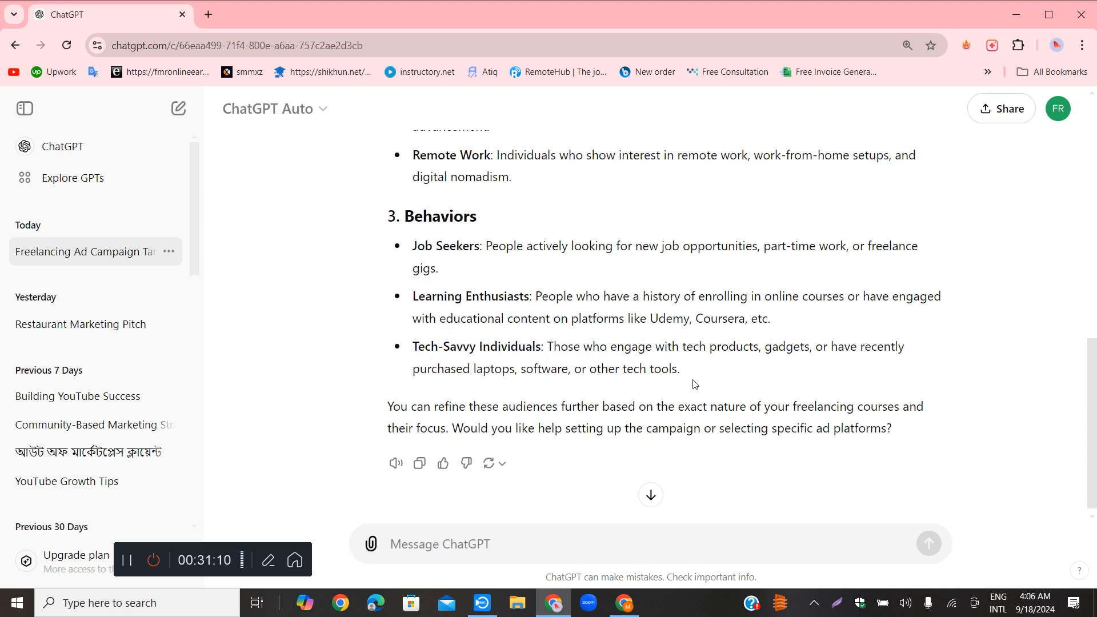
Return to the Demographics section of the reply and review its Age and Gender suggestions
{"action": "scroll", "coordinate": [714, 392], "scroll_direction": "down", "scroll_amount": 1}
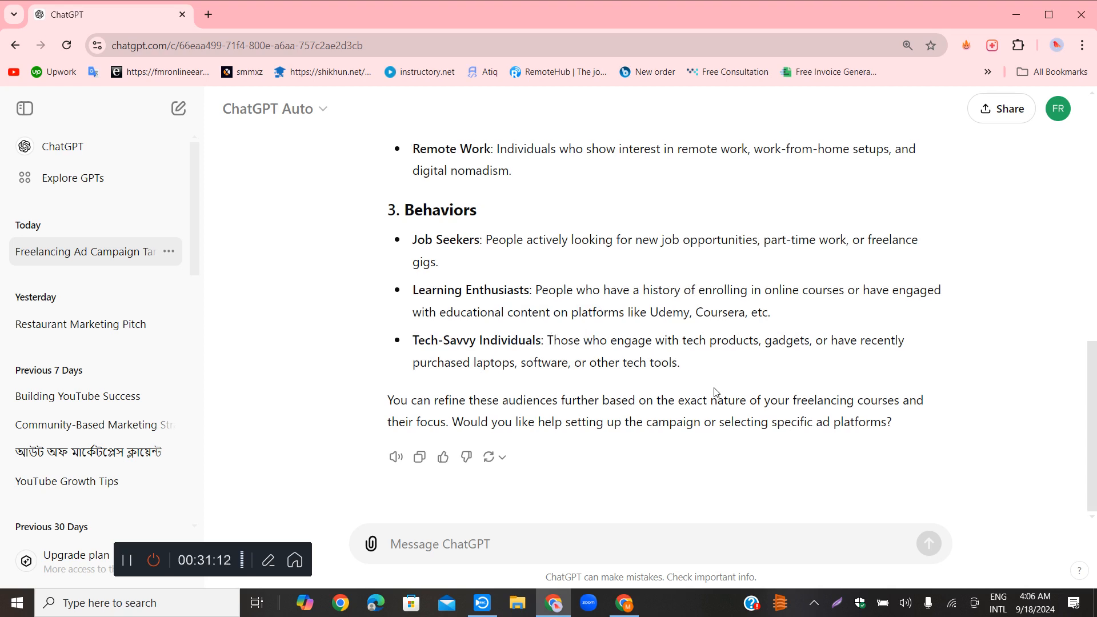
{"action": "scroll", "coordinate": [714, 392], "scroll_direction": "up", "scroll_amount": 4}
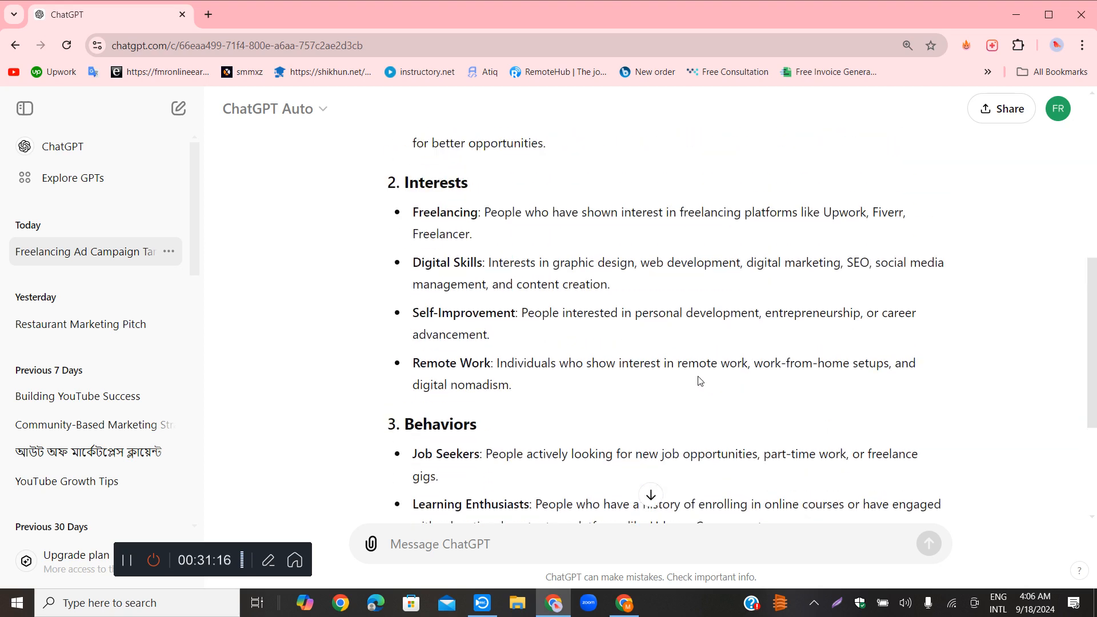
{"action": "scroll", "coordinate": [699, 378], "scroll_direction": "up", "scroll_amount": 7}
{"action": "scroll", "coordinate": [662, 400], "scroll_direction": "down", "scroll_amount": 3}
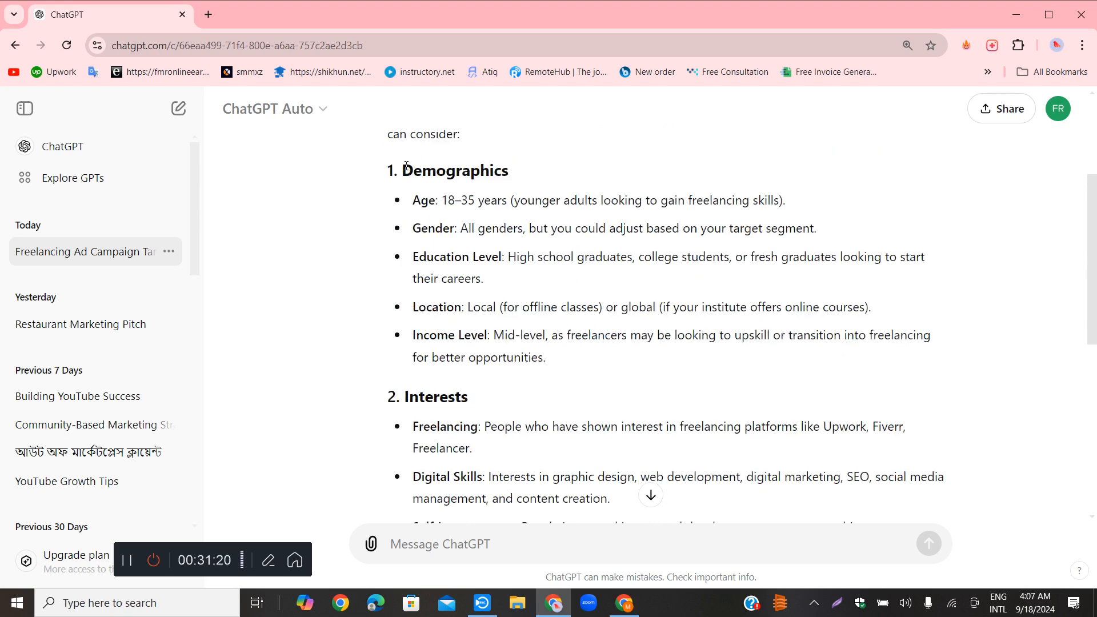
{"action": "left_click_drag", "start_coordinate": [407, 167], "coordinate": [548, 177]}
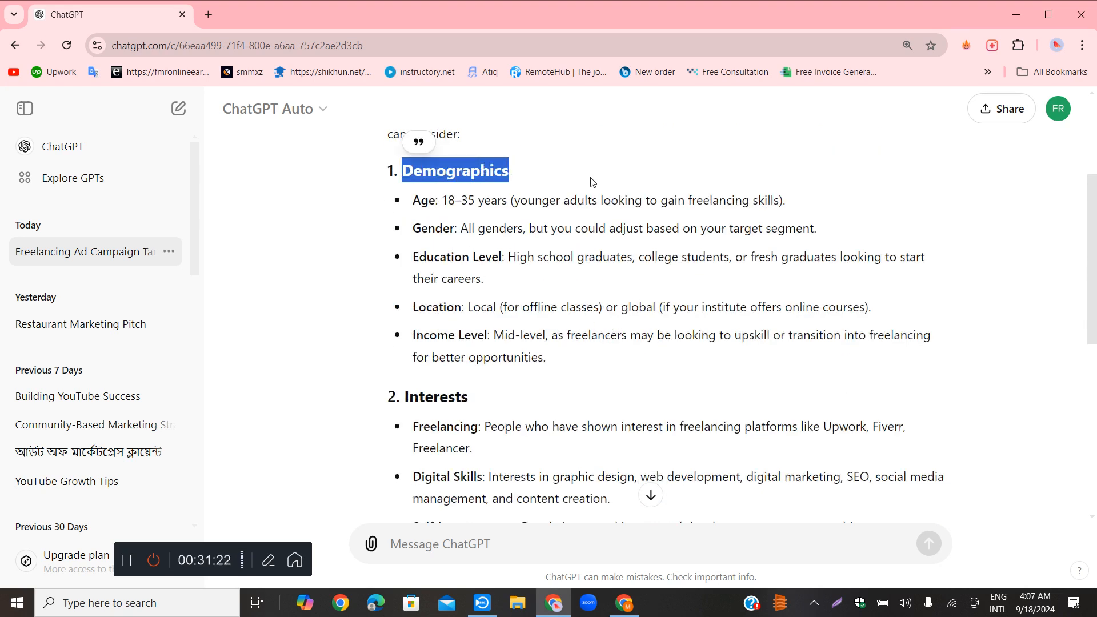
{"action": "left_click_drag", "start_coordinate": [444, 209], "coordinate": [587, 228]}
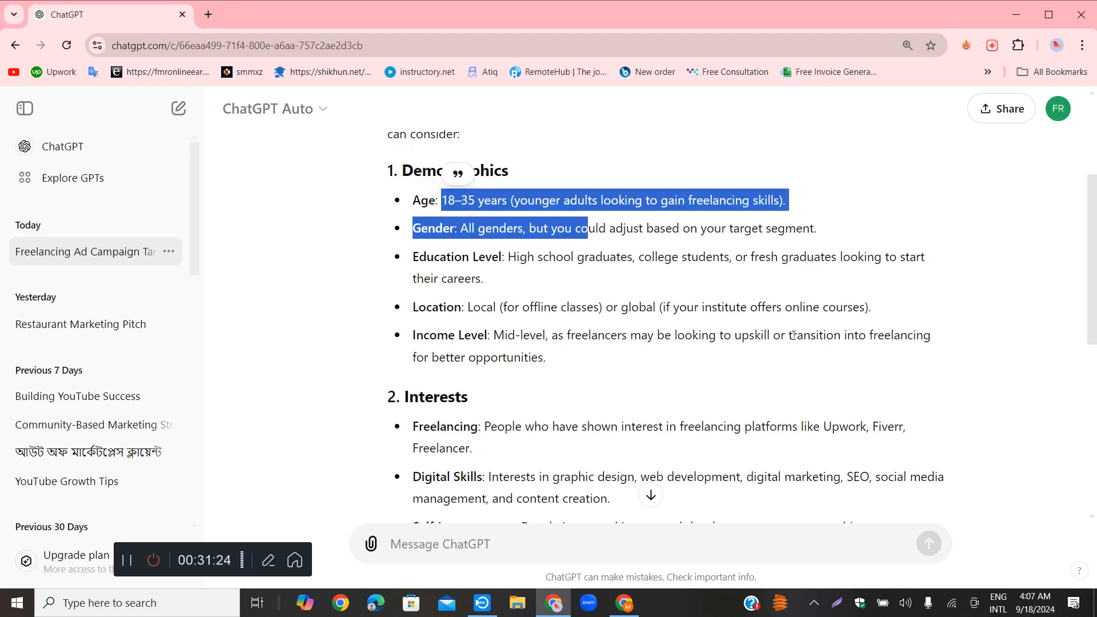
{"action": "left_click", "coordinate": [786, 358]}
Copy the phrase "High school graduates" from the Education Level entry under Demographics
{"action": "scroll", "coordinate": [786, 351], "scroll_direction": "down", "scroll_amount": 1}
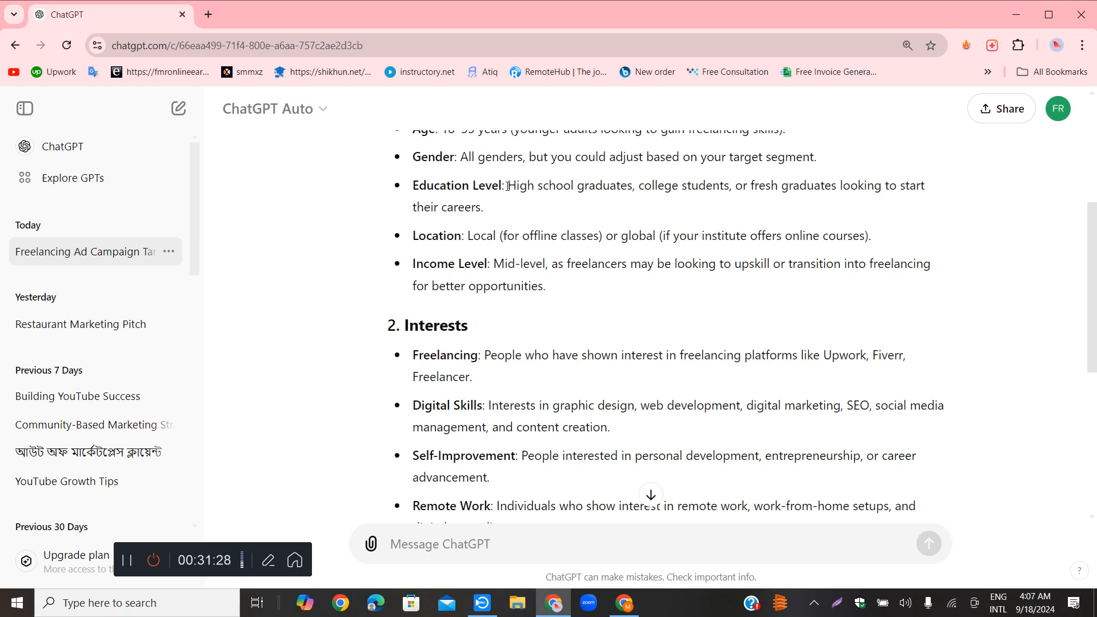
{"action": "left_click_drag", "start_coordinate": [509, 189], "coordinate": [632, 194]}
{"action": "right_click", "coordinate": [619, 190]}
{"action": "left_click", "coordinate": [655, 201]}
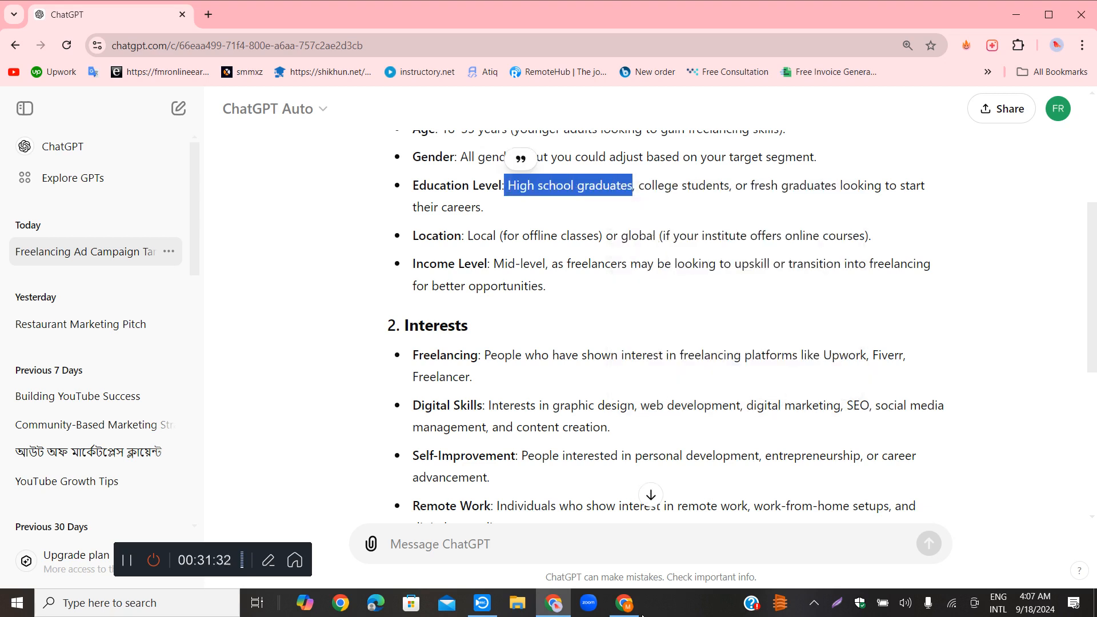
Switch to Ads Manager, search detailed targeting for "High school graduates" and add the High school leaver education level
{"action": "left_click", "coordinate": [628, 604]}
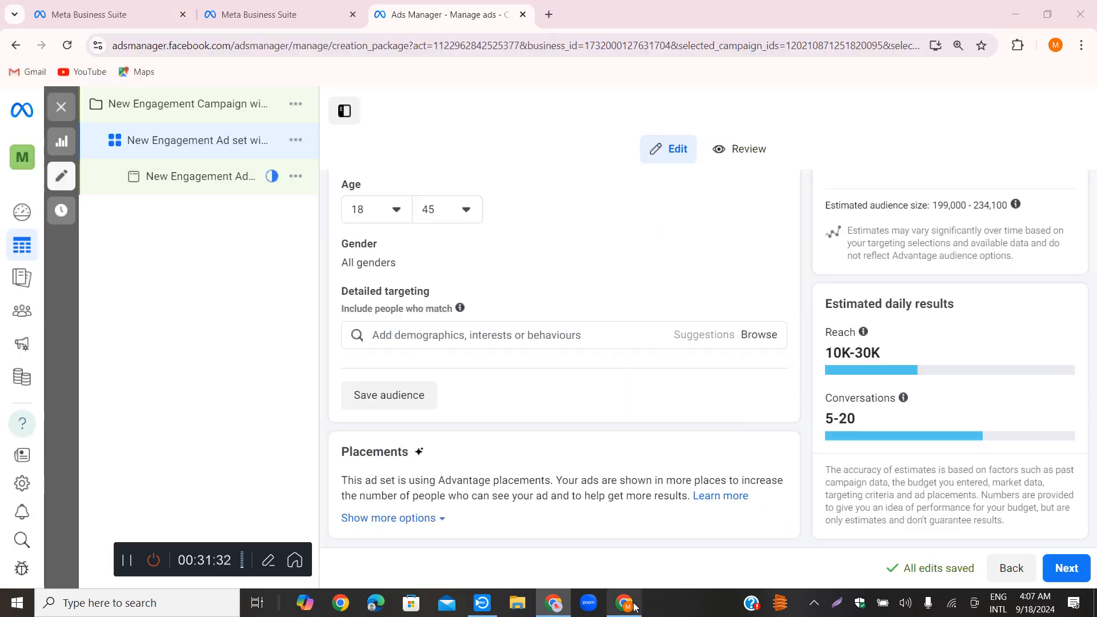
{"action": "right_click", "coordinate": [416, 338]}
{"action": "left_click", "coordinate": [445, 181]}
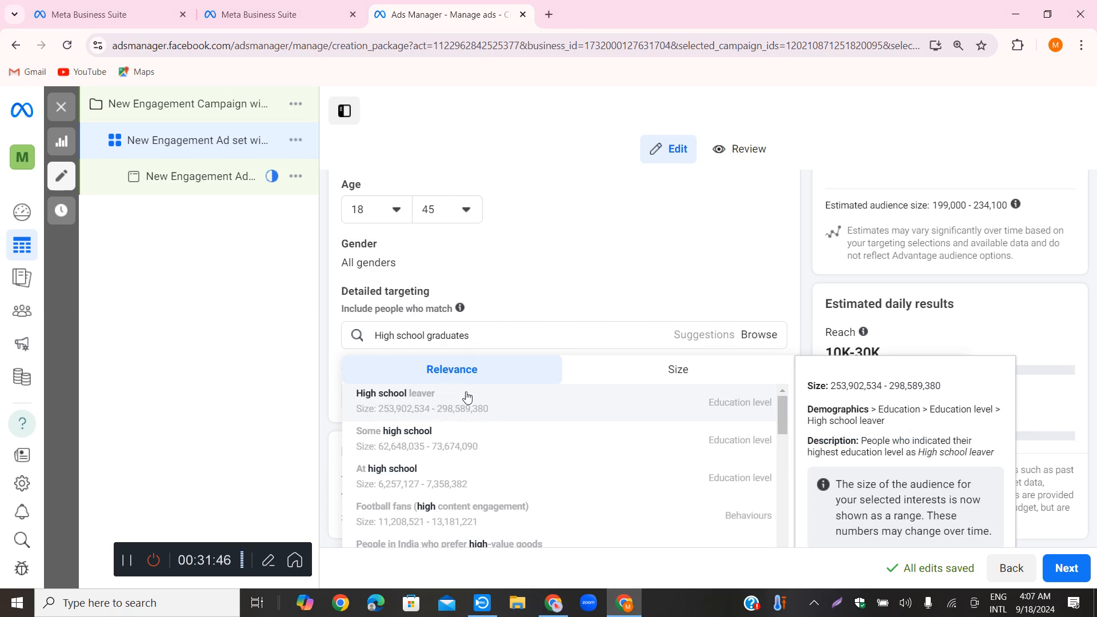
{"action": "left_click", "coordinate": [546, 393]}
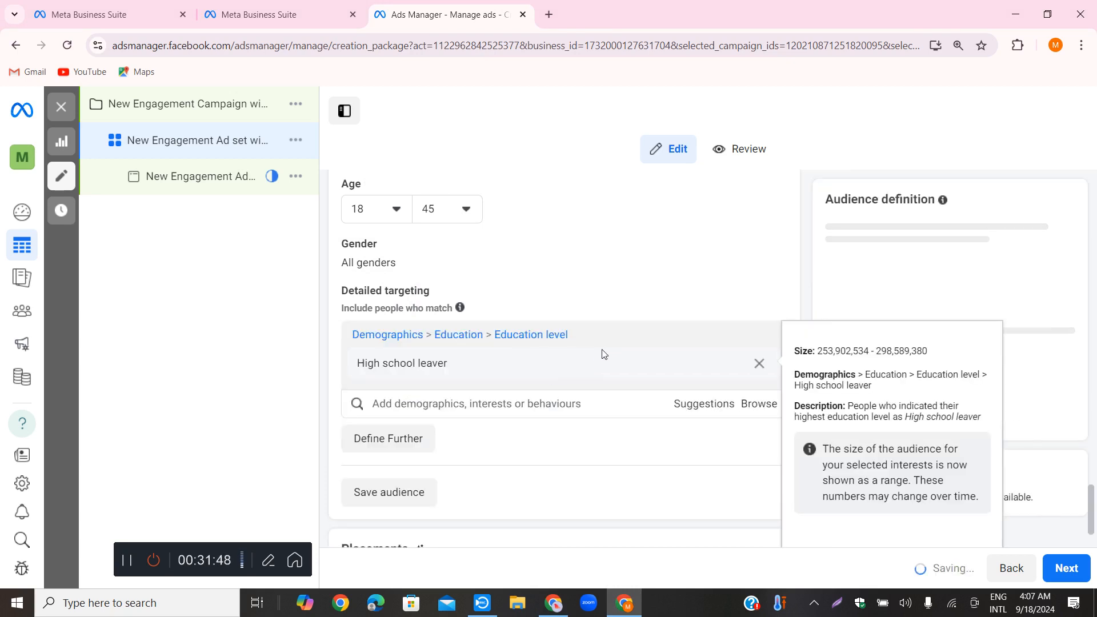
{"action": "scroll", "coordinate": [594, 343], "scroll_direction": "down", "scroll_amount": 1}
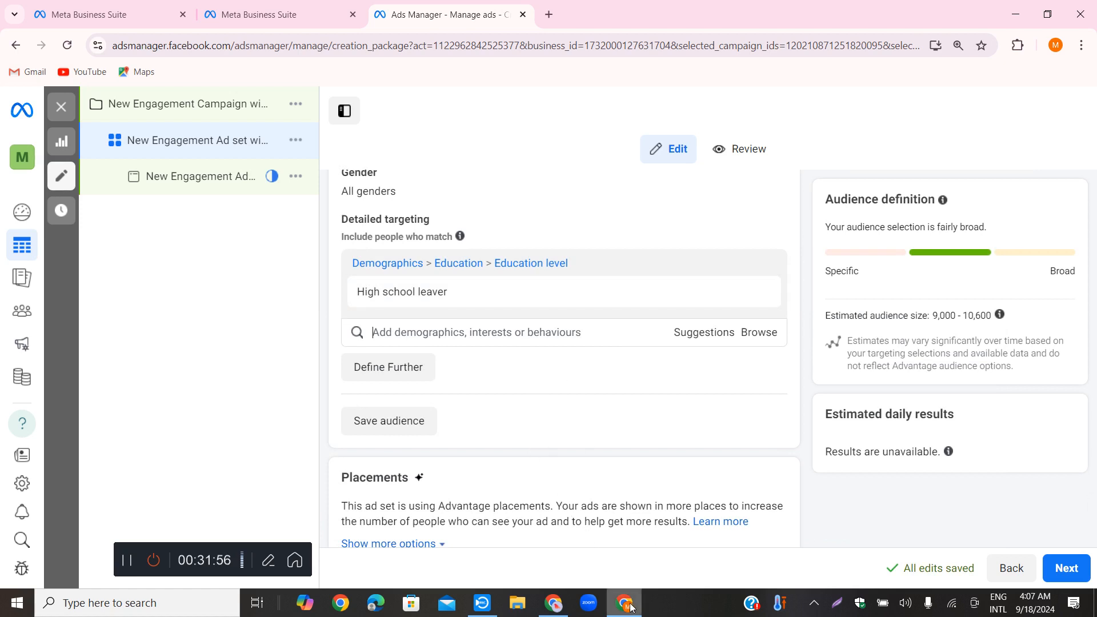
Switch to ChatGPT and copy the phrase "college students" from the Education Level entry
{"action": "left_click", "coordinate": [552, 602]}
{"action": "left_click_drag", "start_coordinate": [638, 185], "coordinate": [729, 189]}
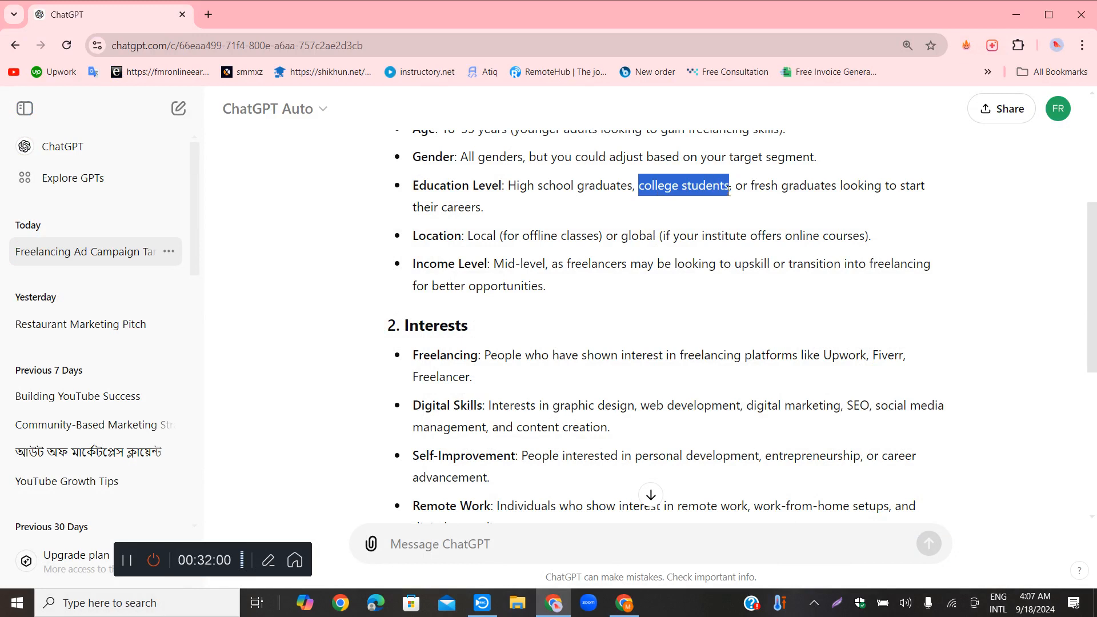
{"action": "right_click", "coordinate": [710, 183]}
{"action": "left_click", "coordinate": [743, 202]}
Switch to Ads Manager and search detailed targeting for "college students"
{"action": "left_click", "coordinate": [624, 602]}
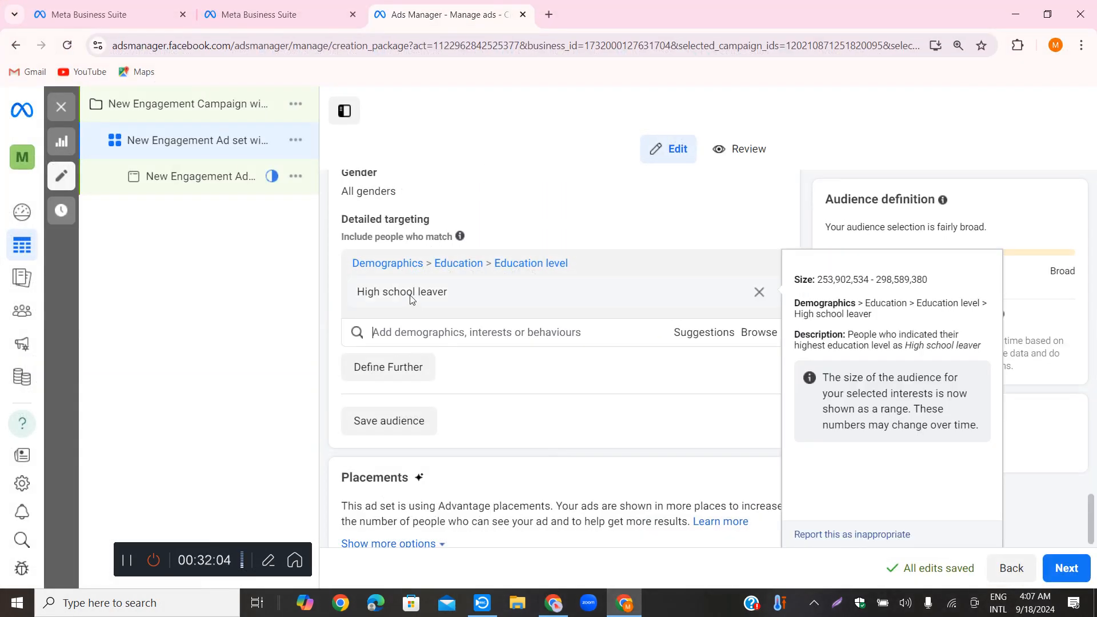
{"action": "right_click", "coordinate": [414, 295]}
{"action": "left_click", "coordinate": [384, 335]}
{"action": "right_click", "coordinate": [384, 336]}
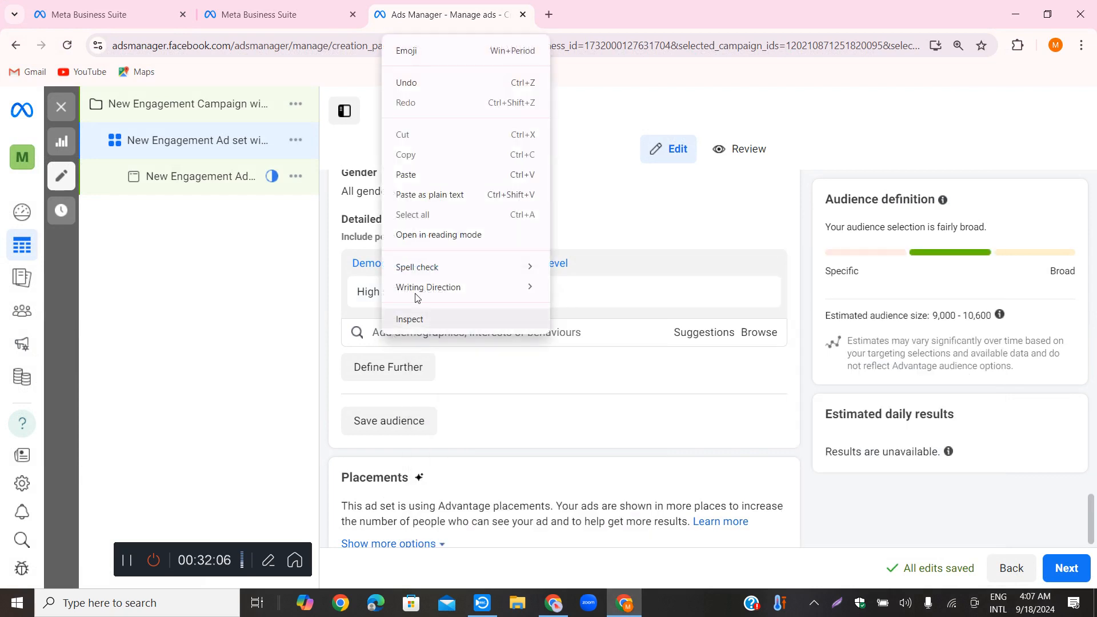
{"action": "left_click", "coordinate": [412, 177]}
Shorten the search to "college student" and add College Student Personnel from Fields of Study to the targeting
{"action": "mouse_move", "coordinate": [467, 389]}
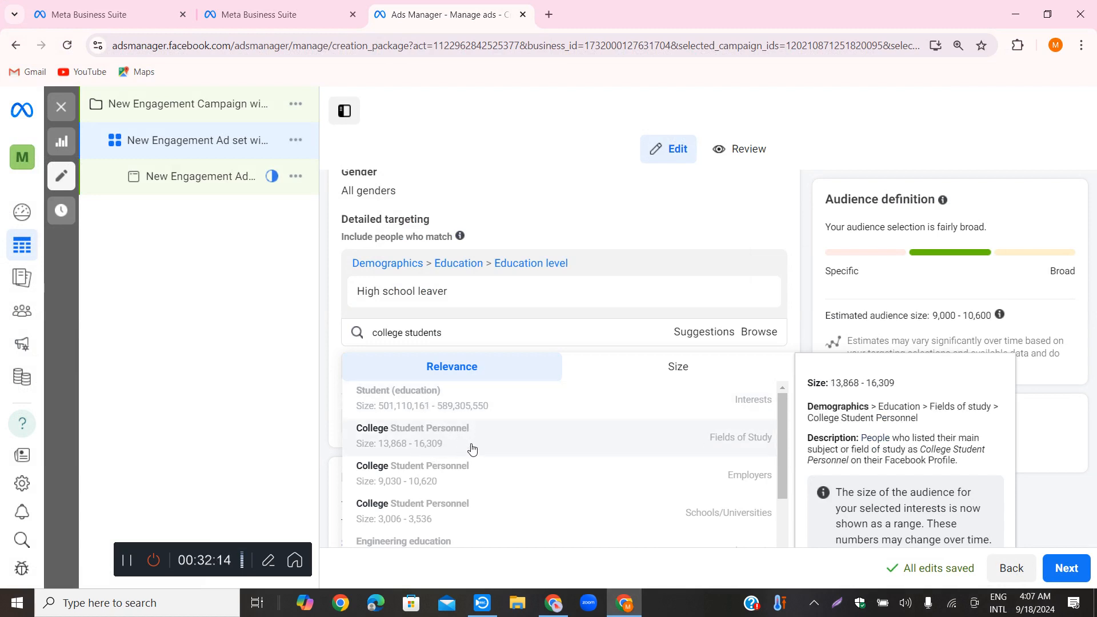
{"action": "scroll", "coordinate": [470, 446], "scroll_direction": "down", "scroll_amount": 1}
{"action": "scroll", "coordinate": [472, 400], "scroll_direction": "up", "scroll_amount": 1}
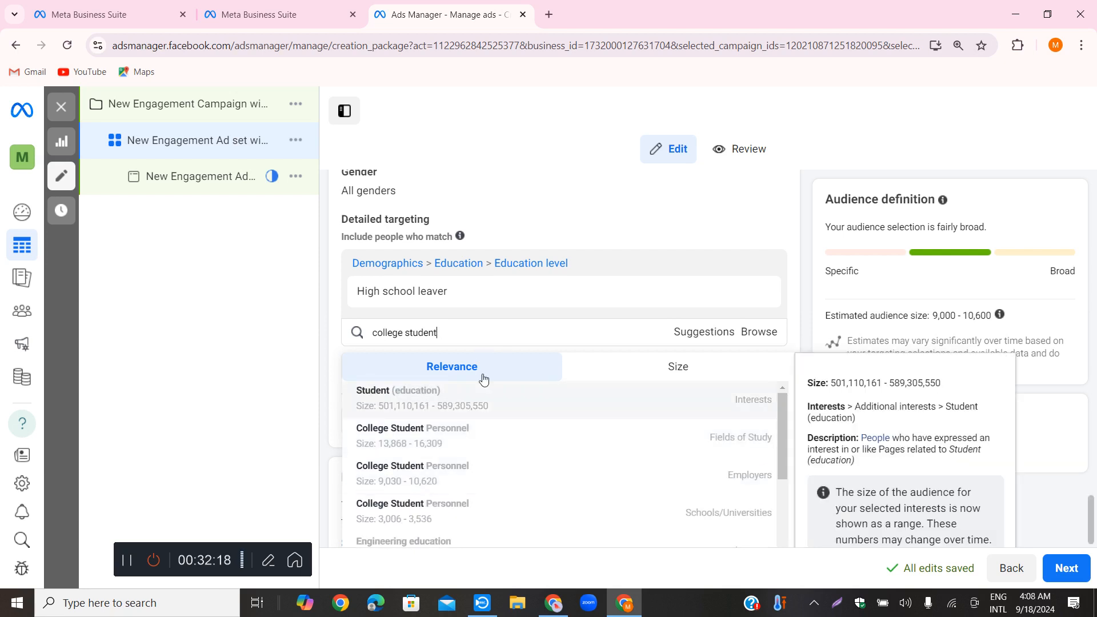
{"action": "scroll", "coordinate": [483, 388], "scroll_direction": "up", "scroll_amount": 3}
{"action": "scroll", "coordinate": [607, 267], "scroll_direction": "down", "scroll_amount": 3}
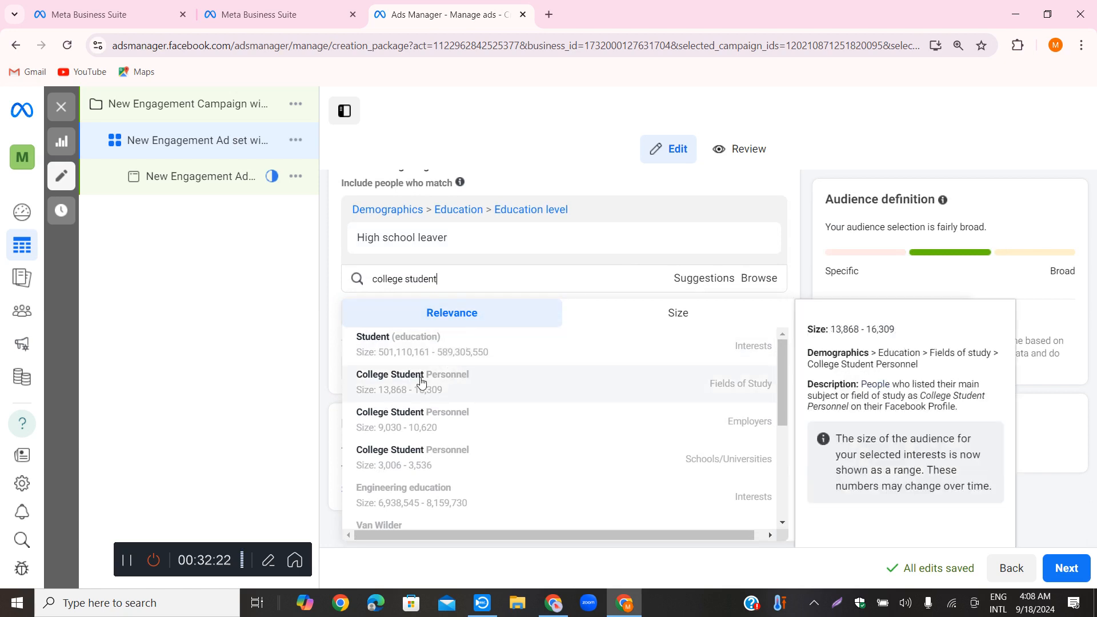
{"action": "left_click", "coordinate": [537, 389]}
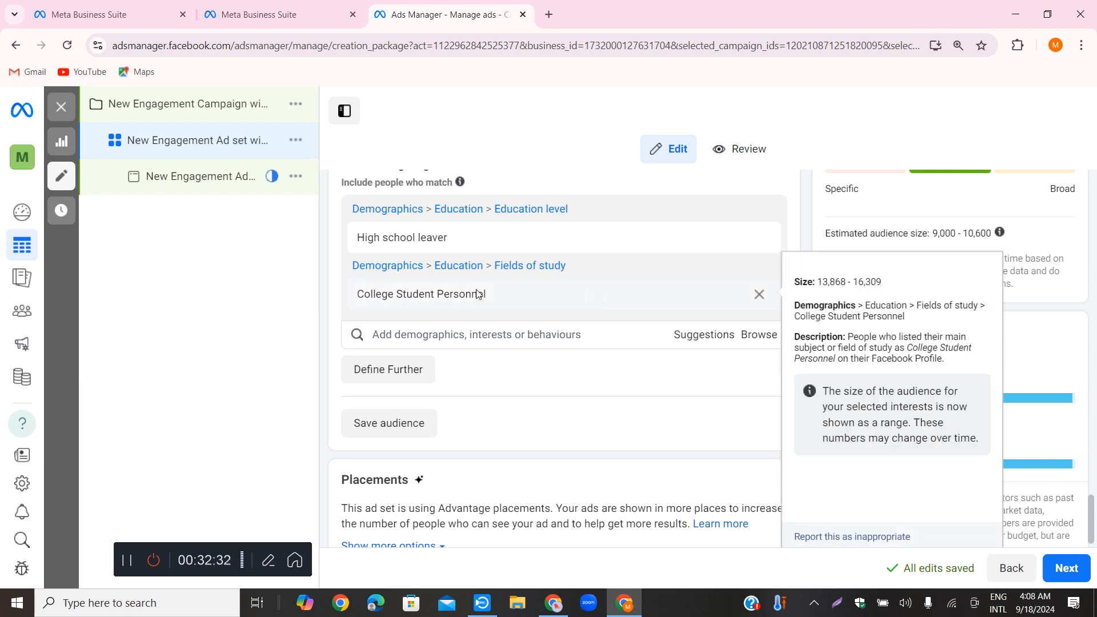
Switch to ChatGPT and copy the "fresh graduates" wording from the Education Level entry
{"action": "left_click", "coordinate": [624, 603]}
{"action": "left_click", "coordinate": [754, 192]}
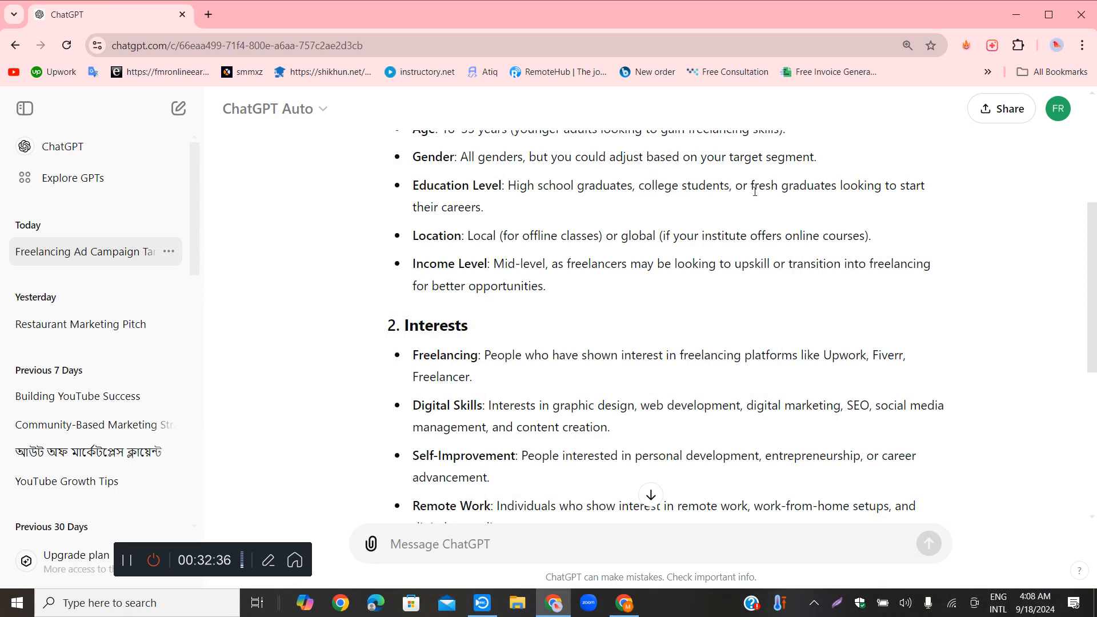
{"action": "left_click_drag", "start_coordinate": [754, 189], "coordinate": [841, 192]}
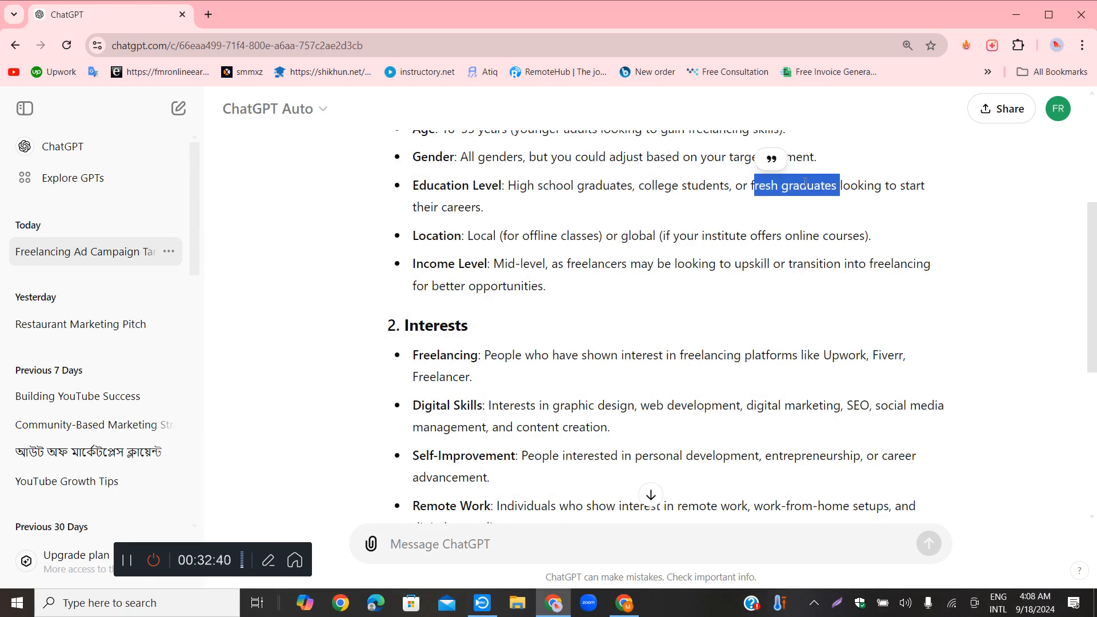
{"action": "right_click", "coordinate": [841, 192]}
{"action": "left_click", "coordinate": [848, 201]}
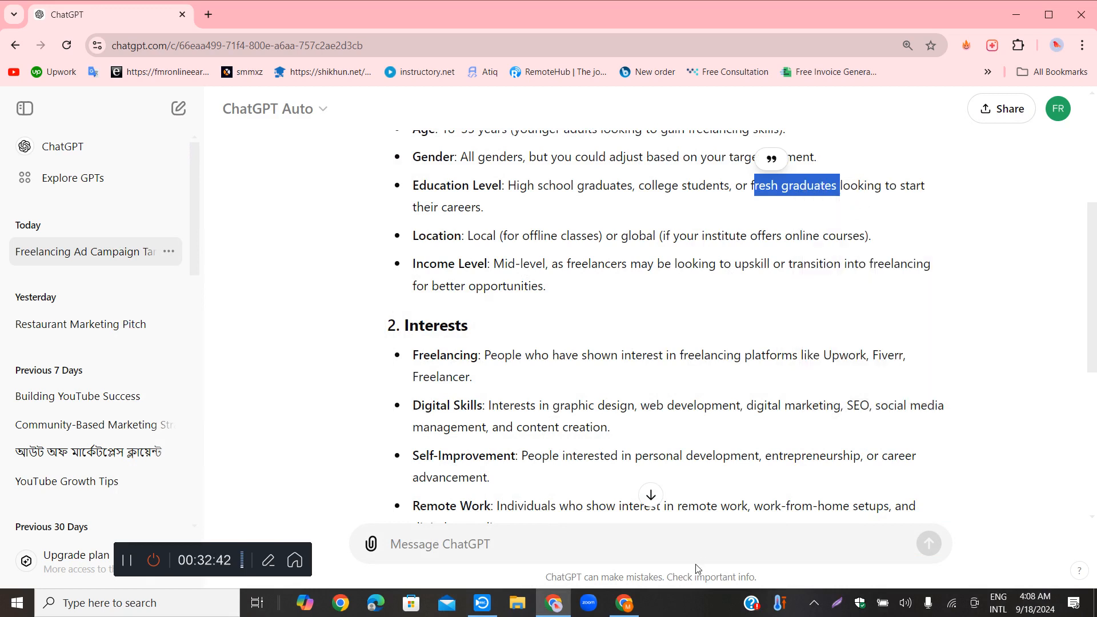
Switch to Ads Manager, paste the copied wording into the detailed targeting search and correct it to "fresh graduates"
{"action": "left_click", "coordinate": [639, 601]}
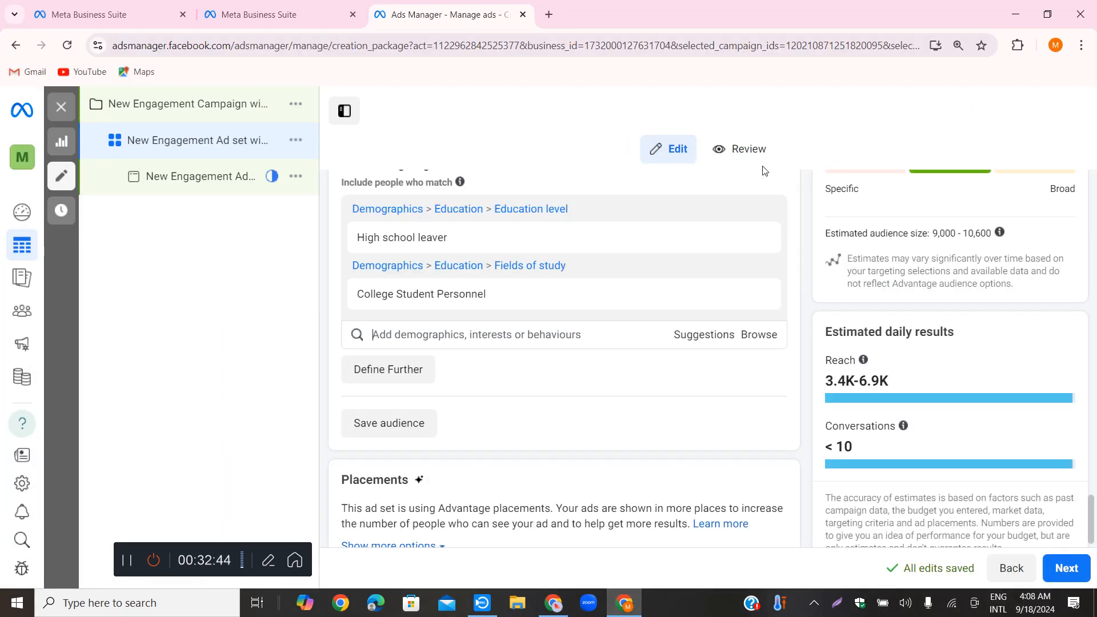
{"action": "right_click", "coordinate": [429, 337]}
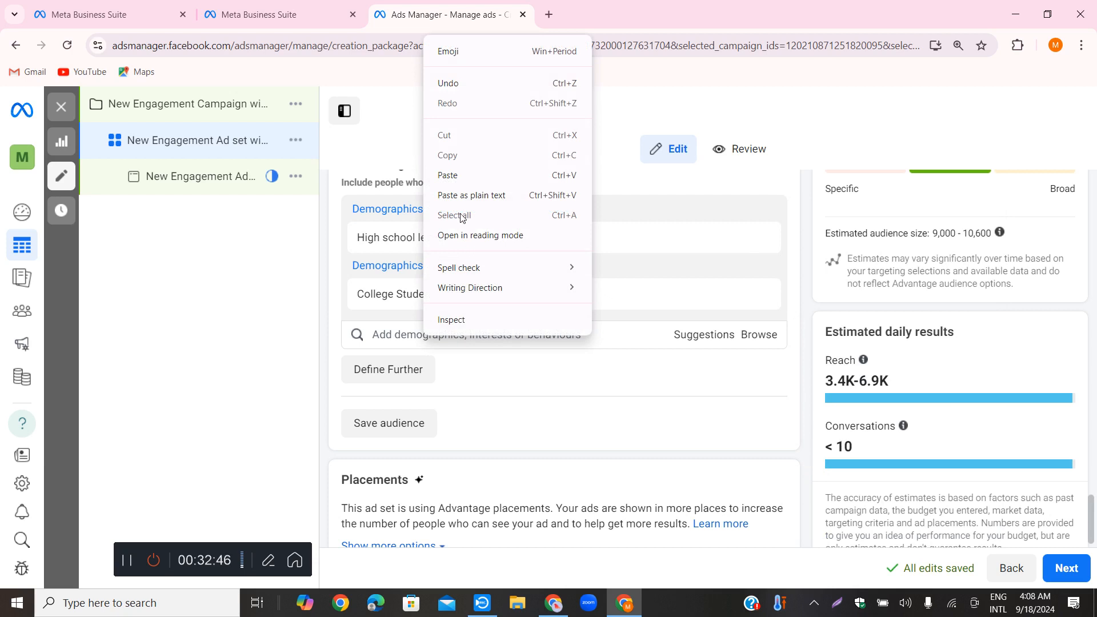
{"action": "left_click", "coordinate": [449, 174]}
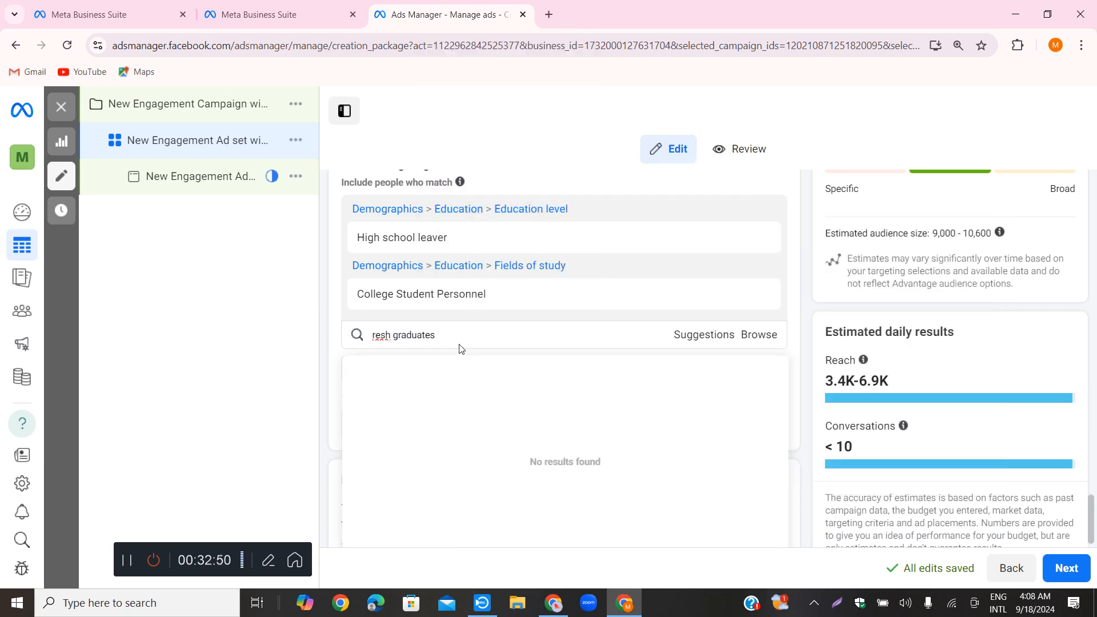
{"action": "left_click_drag", "start_coordinate": [373, 336], "coordinate": [431, 335]}
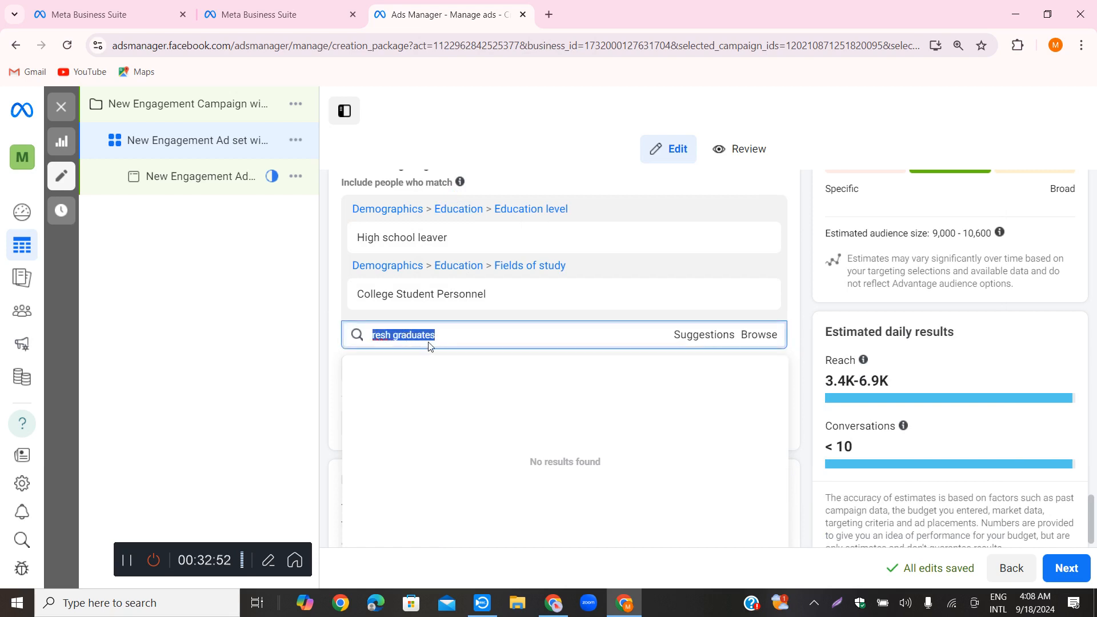
{"action": "key", "text": "Home"}
{"action": "type", "text": "f"}
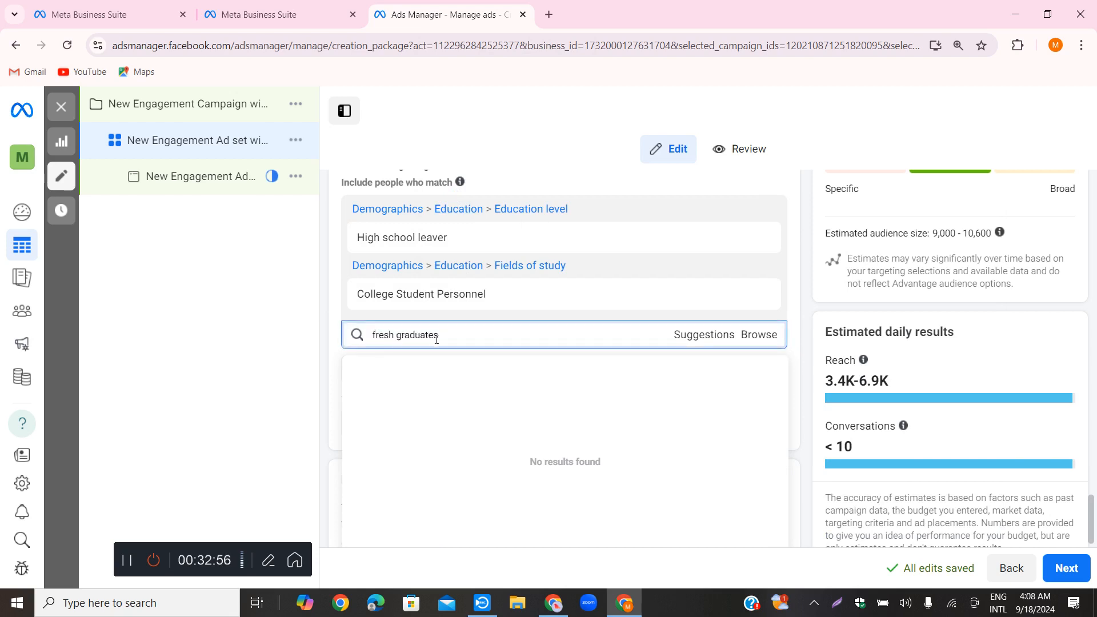
Shorten the search term to "fresh gradua" and add the University graduate education level to the targeting
{"action": "key", "text": "ctrl+a"}
{"action": "left_click", "coordinate": [462, 334]}
{"action": "key", "text": "BackSpace"}
{"action": "key", "text": "BackSpace"}
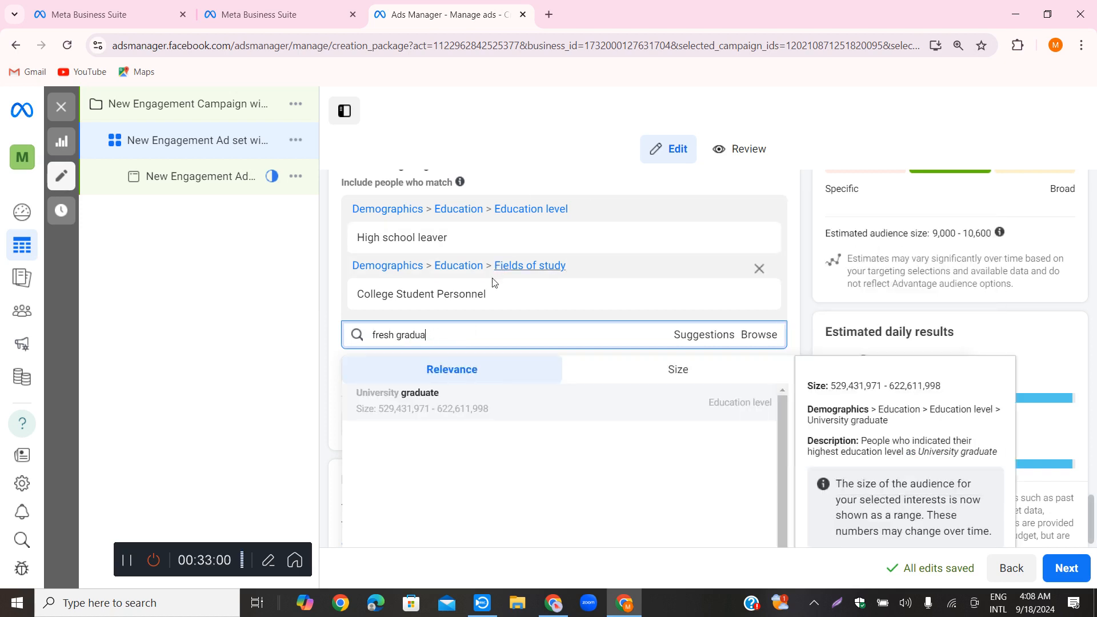
{"action": "left_click", "coordinate": [400, 404]}
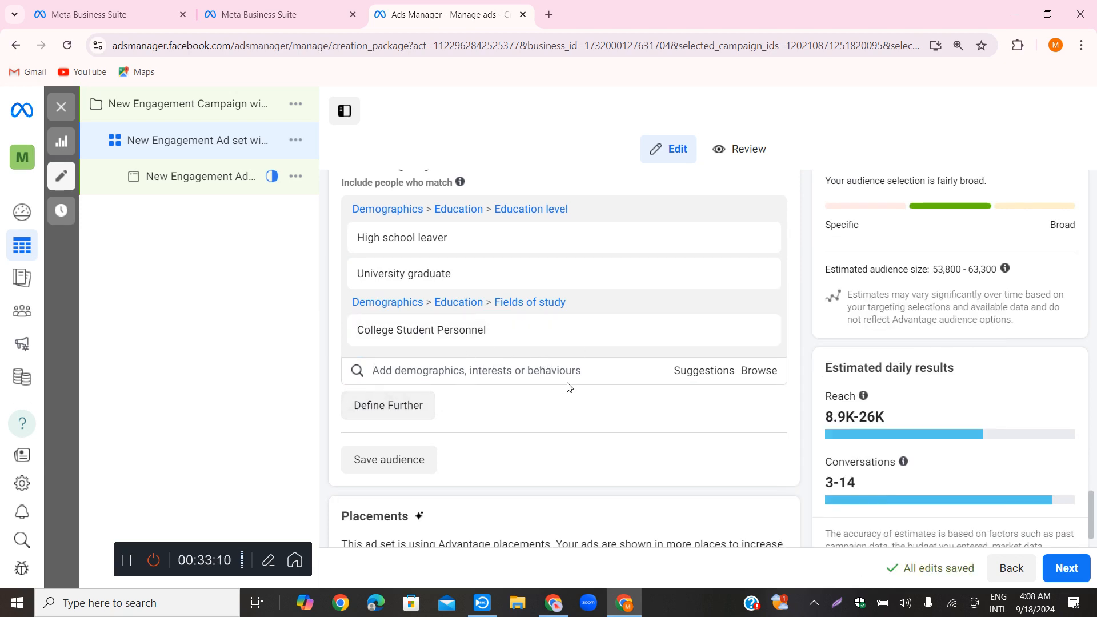
Browse the detailed targeting categories and expand Demographics to examine its subcategories
{"action": "scroll", "coordinate": [503, 355], "scroll_direction": "down", "scroll_amount": 1}
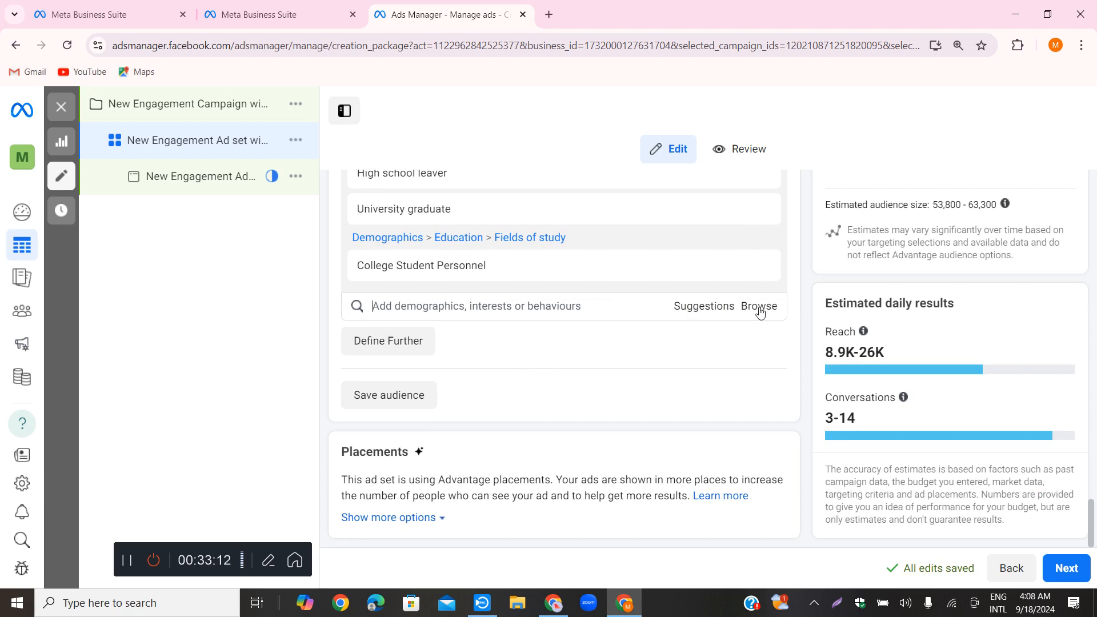
{"action": "left_click", "coordinate": [761, 310]}
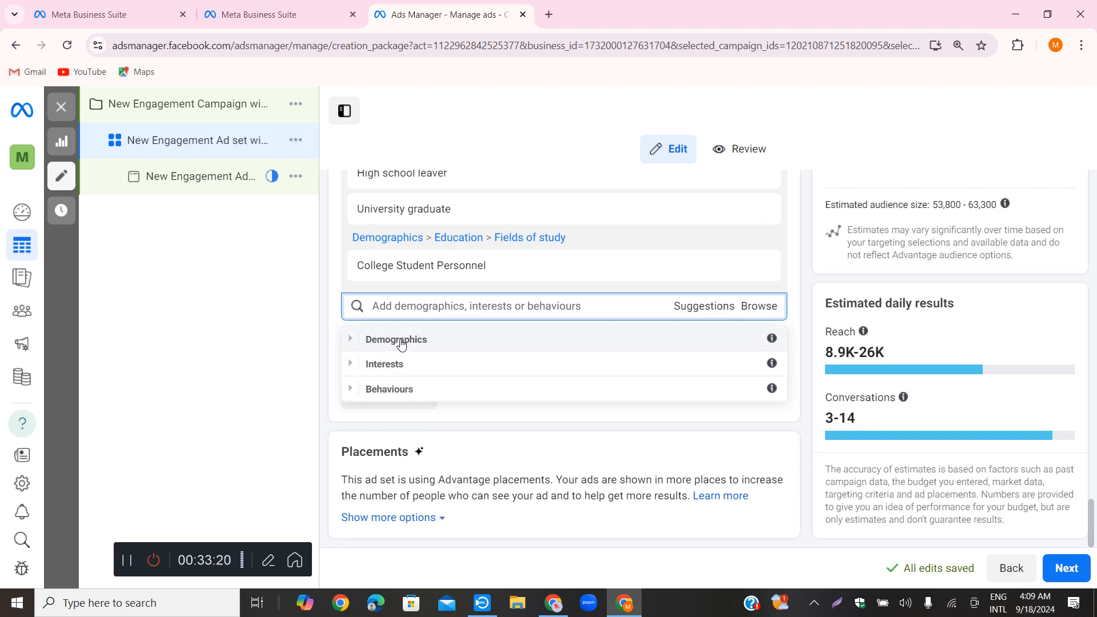
{"action": "left_click", "coordinate": [644, 306]}
{"action": "left_click", "coordinate": [758, 305]}
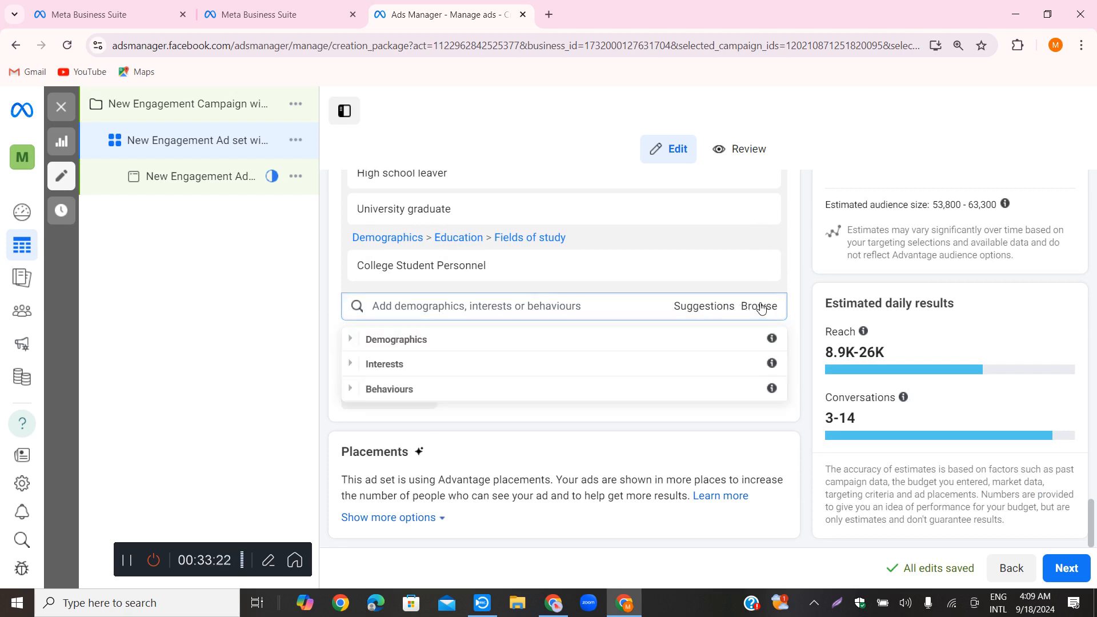
{"action": "left_click", "coordinate": [464, 342]}
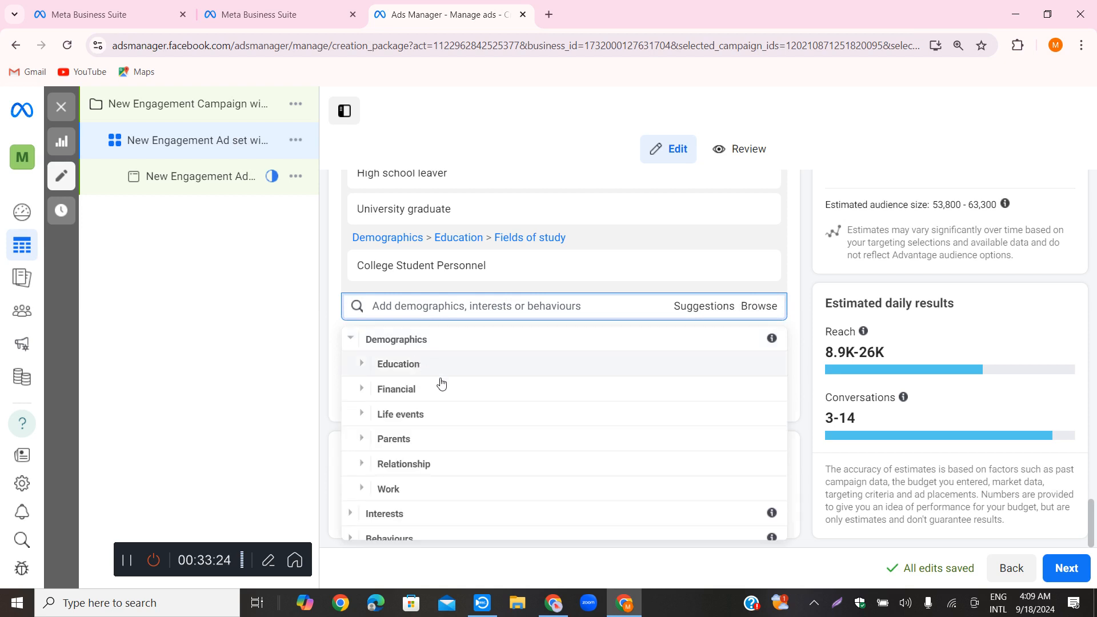
Open Schools/Universities under the Education demographics, search for "dhaka" and add University of Dhaka to the detailed targeting
{"action": "scroll", "coordinate": [451, 437], "scroll_direction": "down", "scroll_amount": 1}
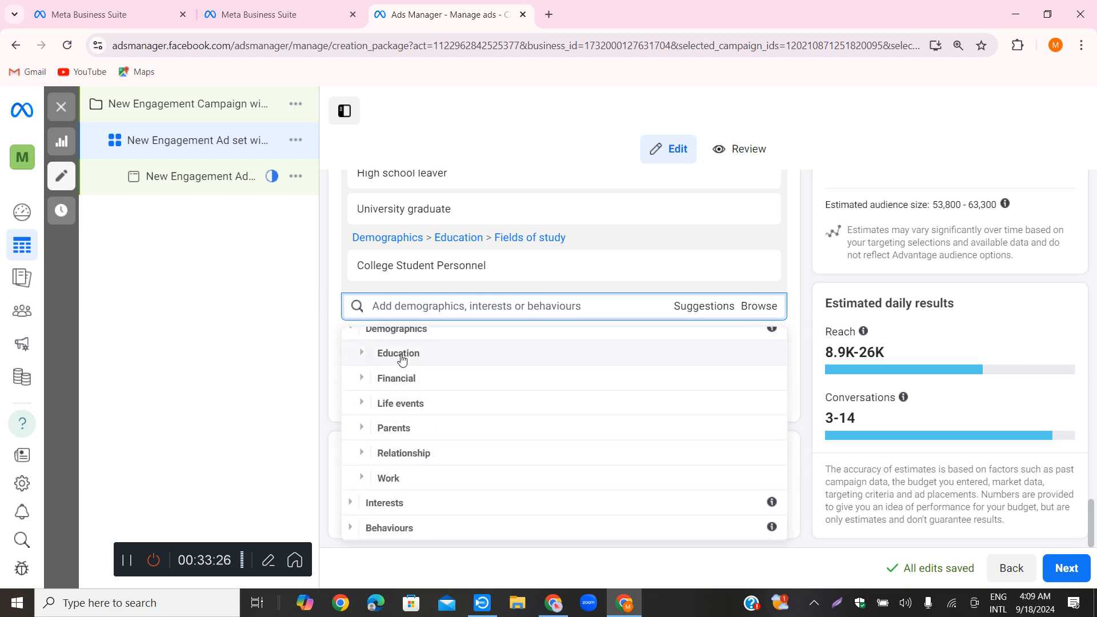
{"action": "left_click", "coordinate": [403, 354]}
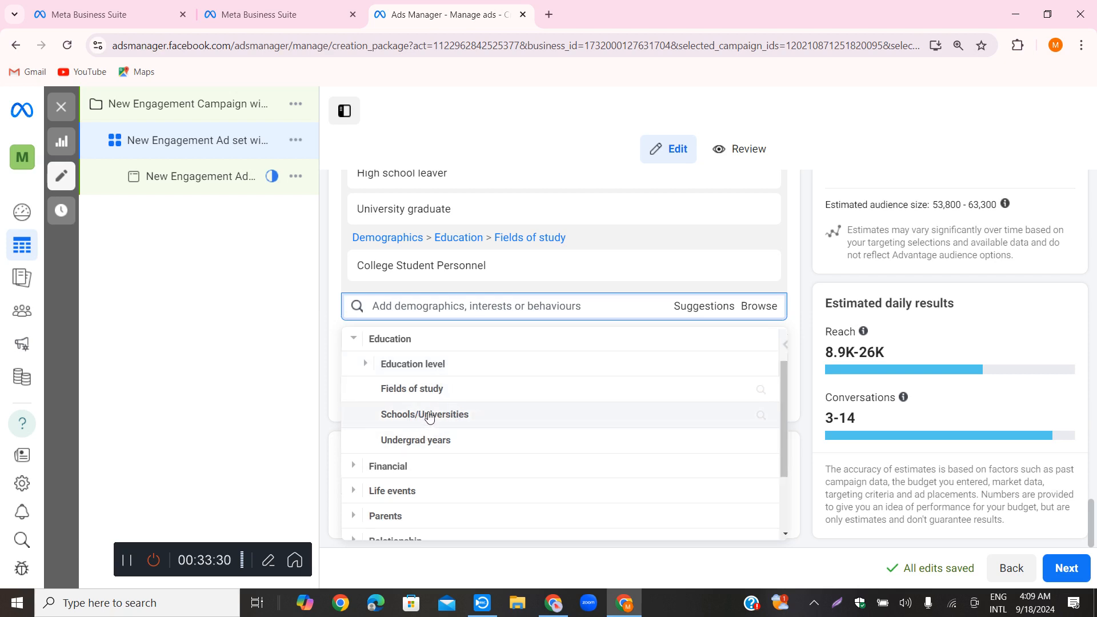
{"action": "left_click", "coordinate": [430, 415]}
{"action": "left_click", "coordinate": [417, 345]}
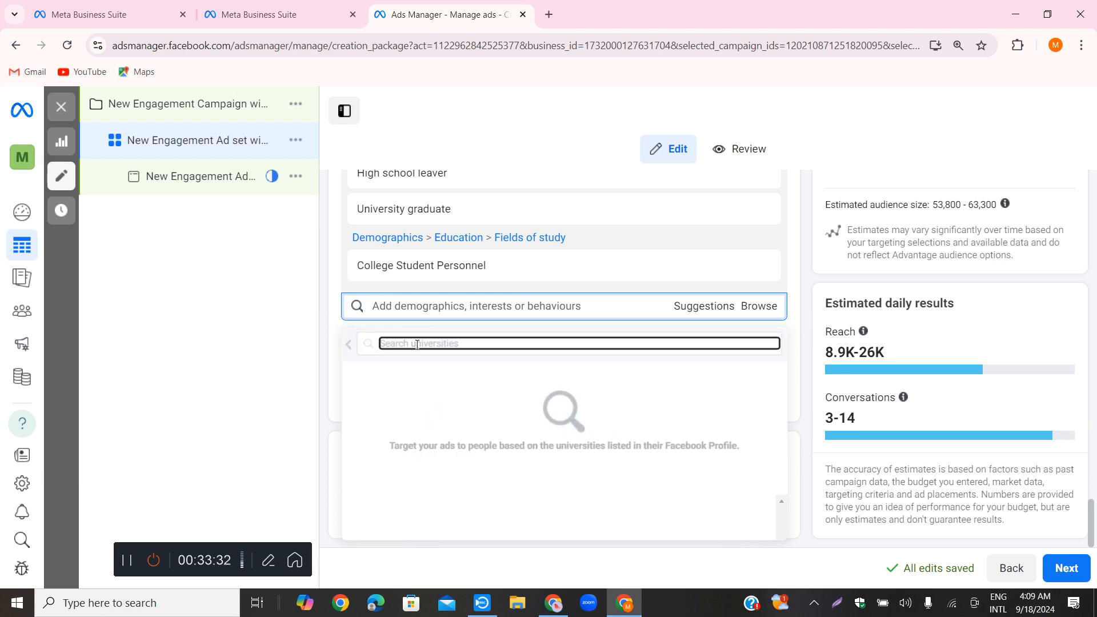
{"action": "right_click", "coordinate": [417, 347]}
{"action": "left_click", "coordinate": [402, 340]}
{"action": "type", "text": "dha"}
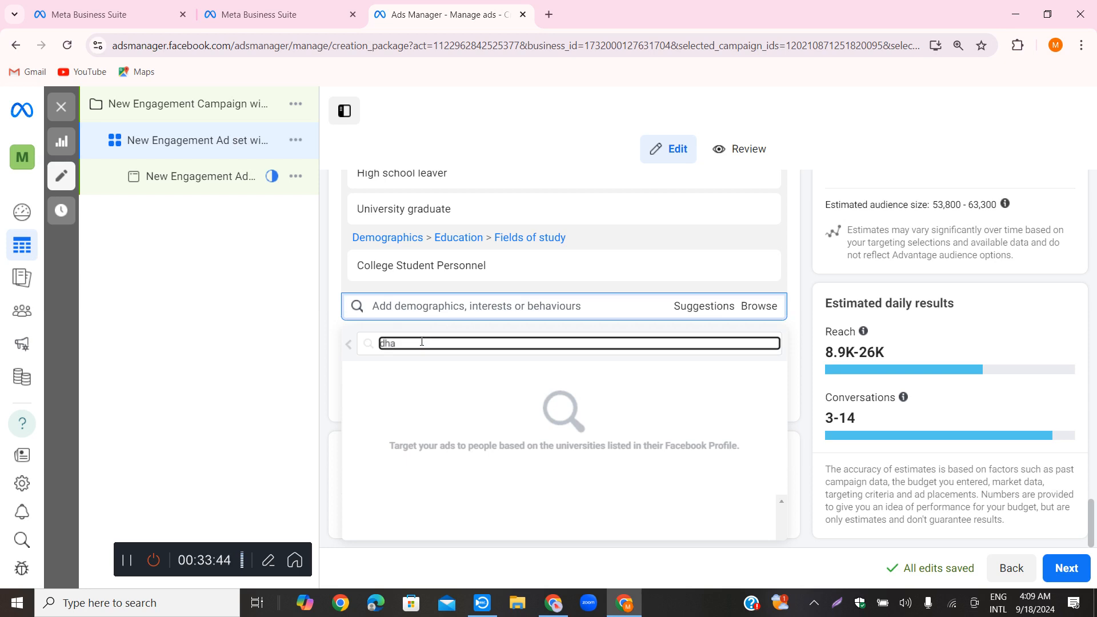
{"action": "type", "text": "ka"}
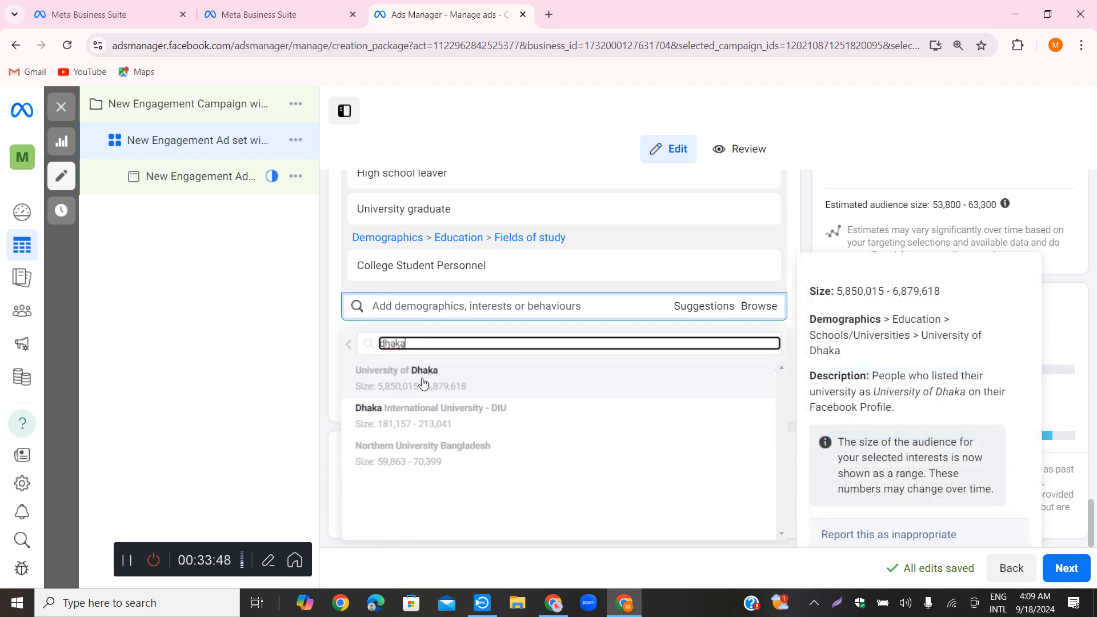
{"action": "left_click", "coordinate": [444, 384]}
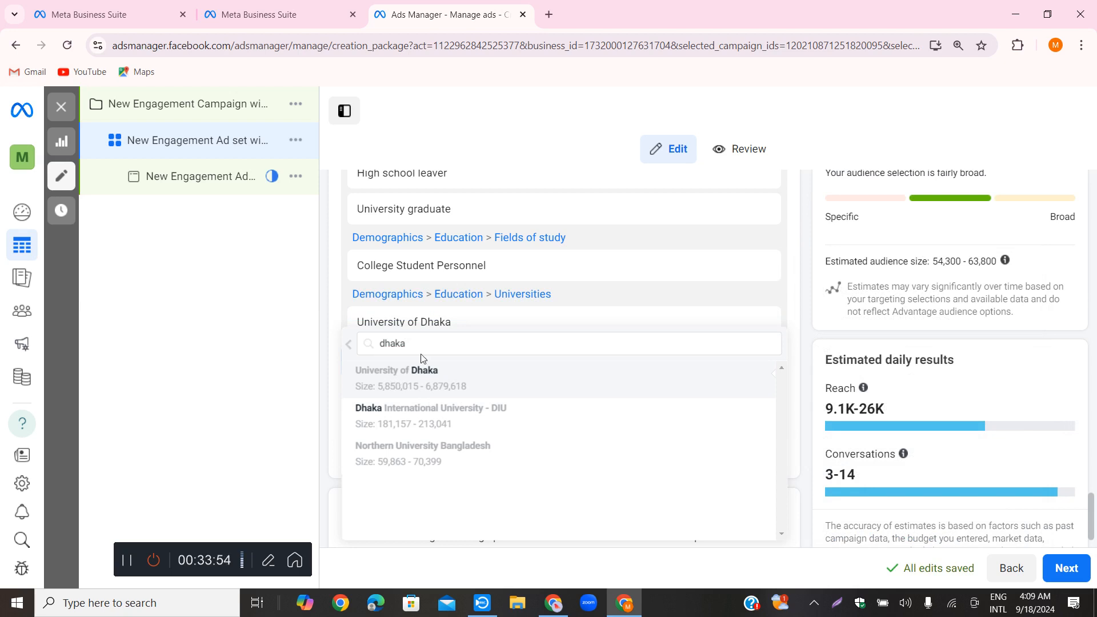
{"action": "left_click", "coordinate": [397, 411]}
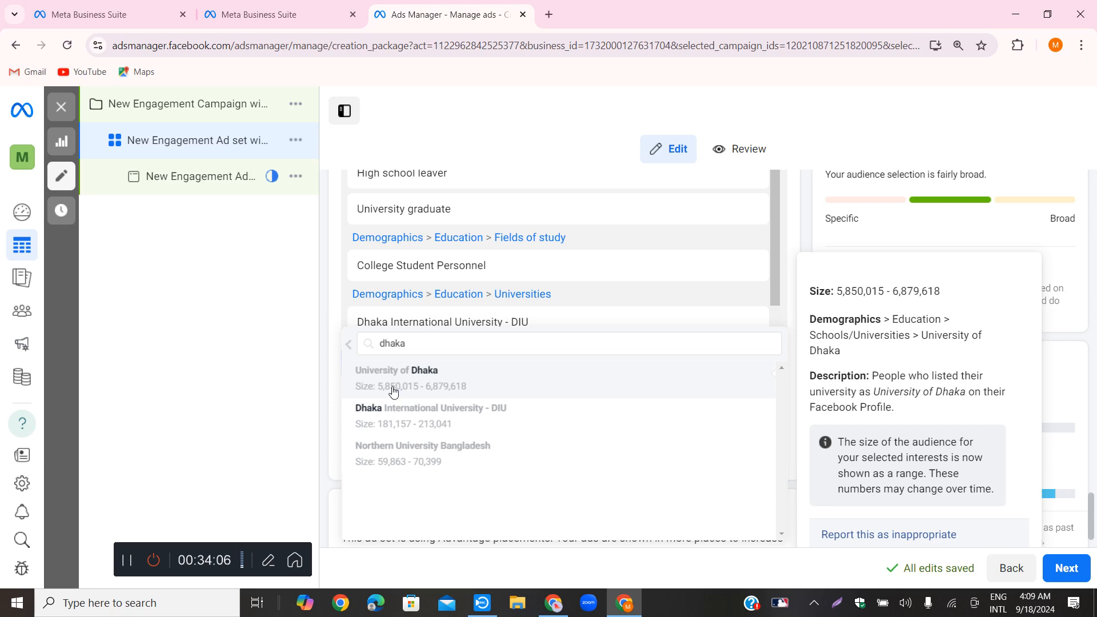
{"action": "left_click", "coordinate": [393, 391]}
{"action": "left_click", "coordinate": [447, 404]}
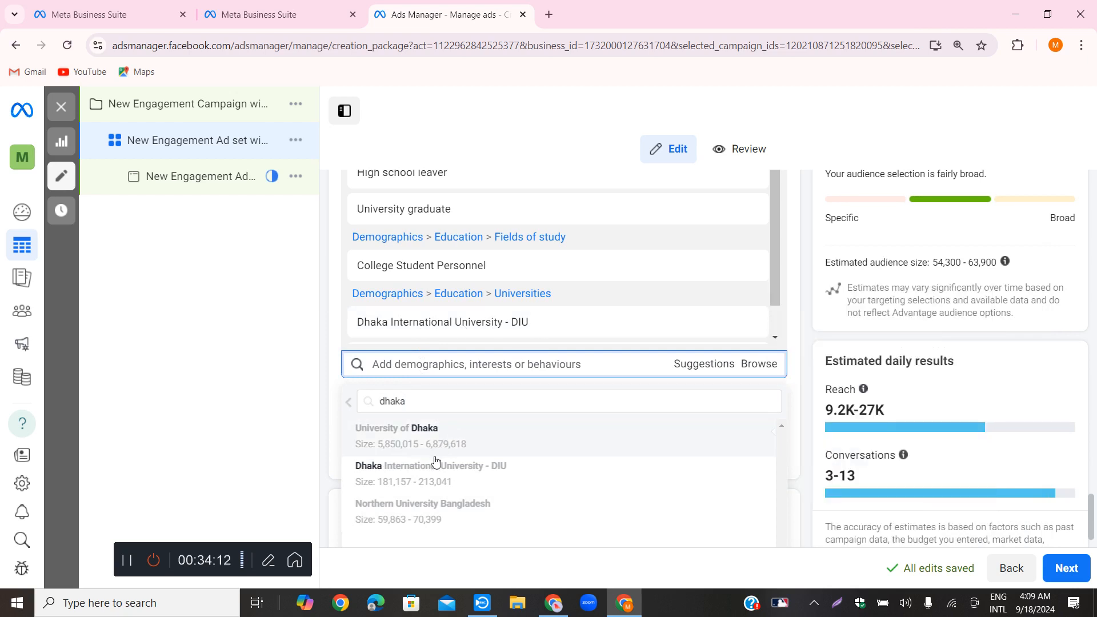
{"action": "scroll", "coordinate": [439, 470], "scroll_direction": "down", "scroll_amount": 1}
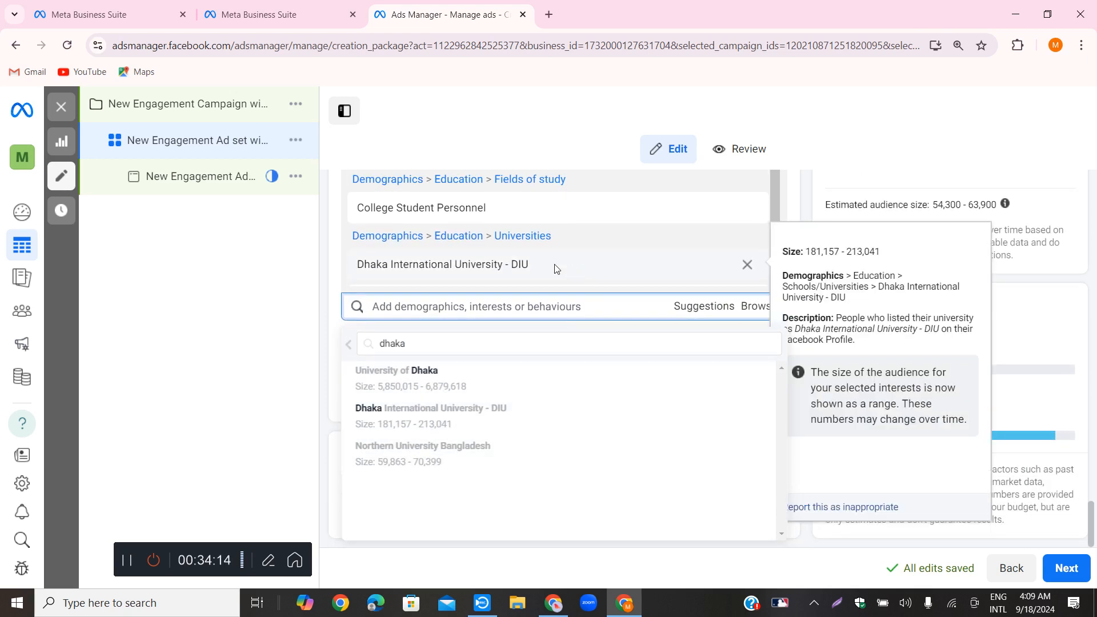
{"action": "mouse_move", "coordinate": [421, 376]}
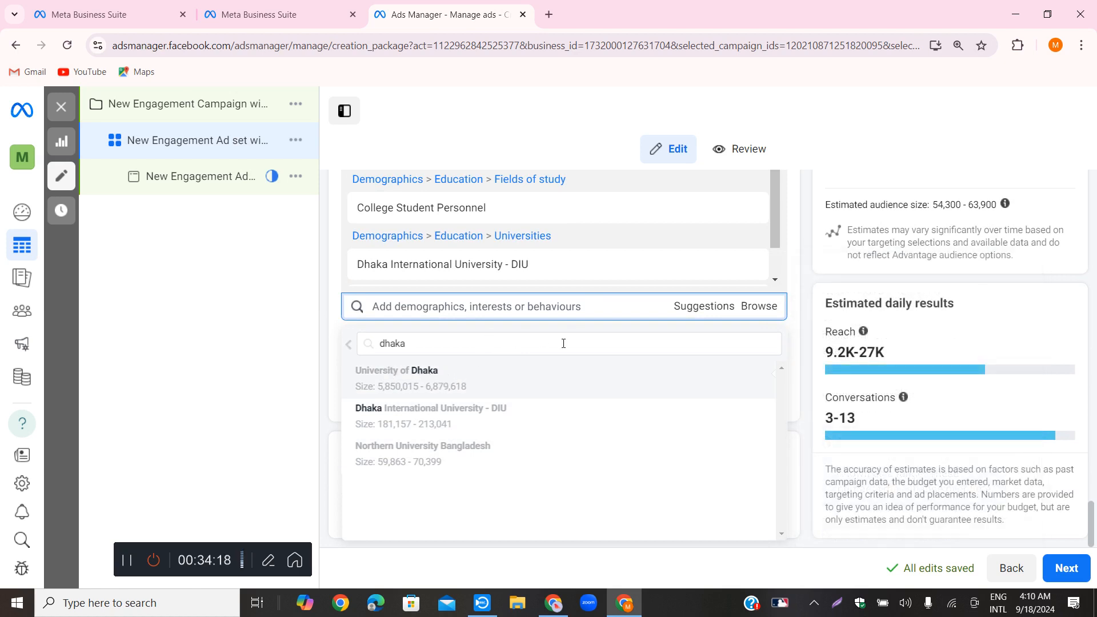
{"action": "left_click", "coordinate": [578, 370]}
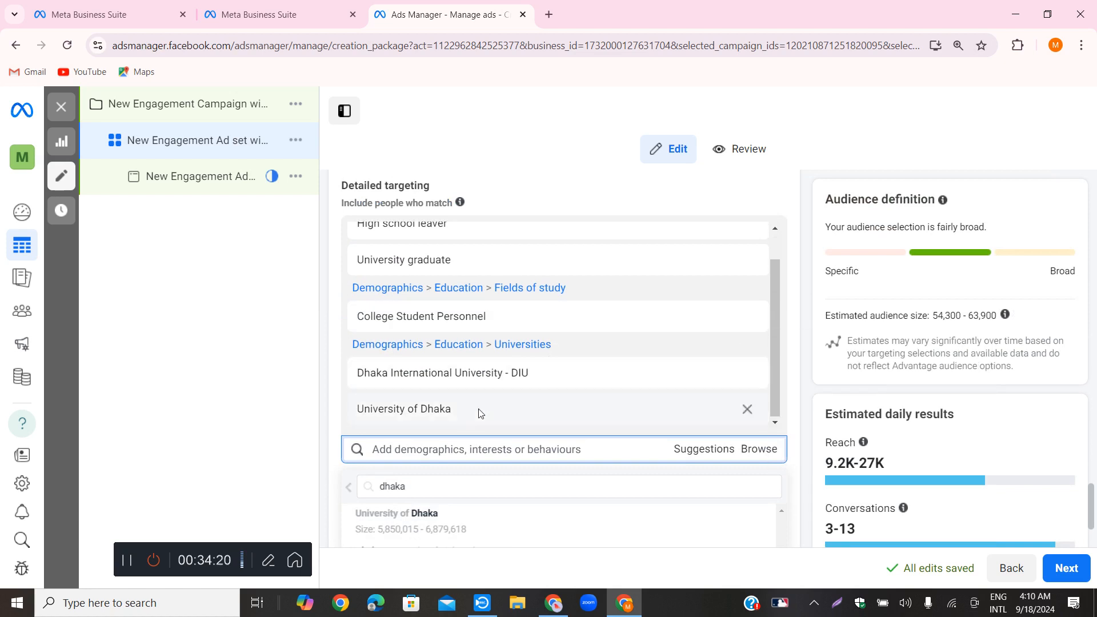
{"action": "mouse_move", "coordinate": [477, 374]}
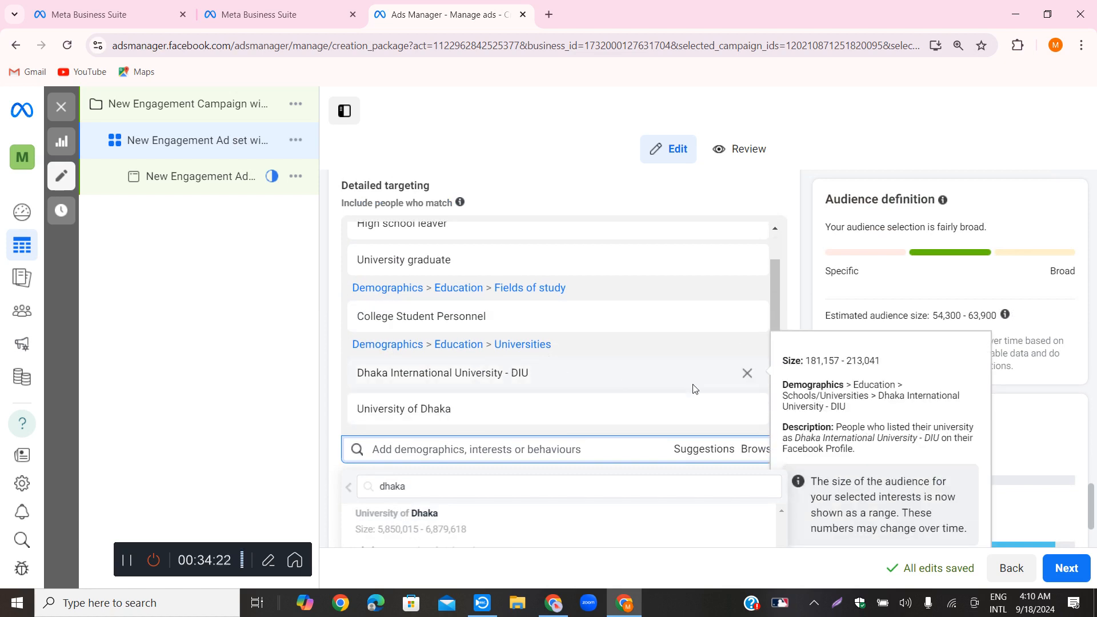
{"action": "left_click", "coordinate": [748, 377]}
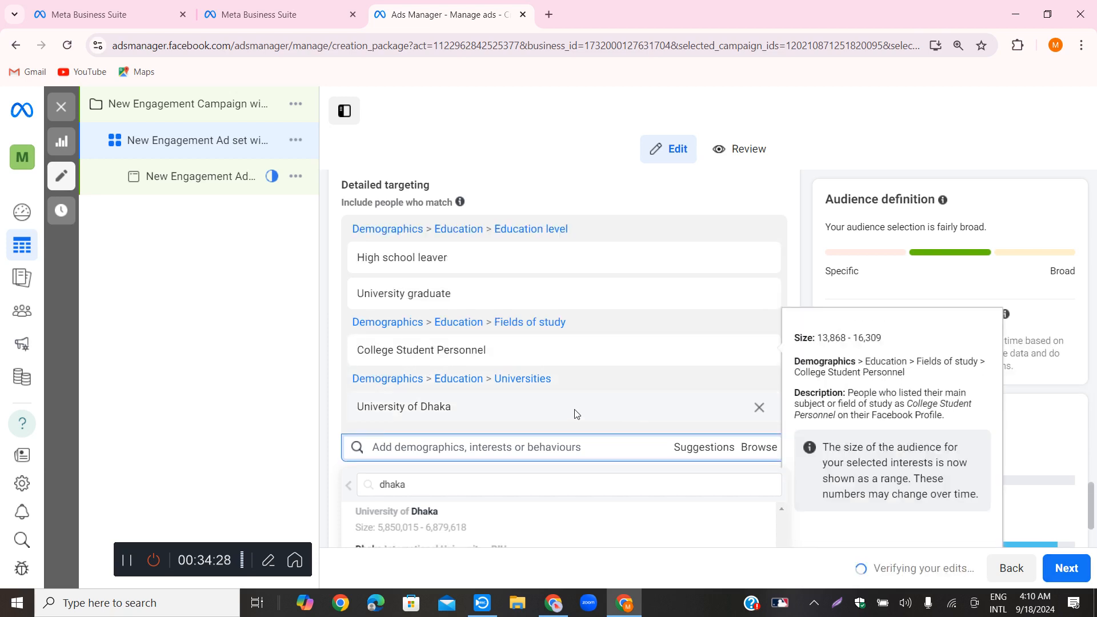
Browse the Interests category and expand Technology (computers & electronics) down to its Computers interests
{"action": "scroll", "coordinate": [575, 373], "scroll_direction": "down", "scroll_amount": 1}
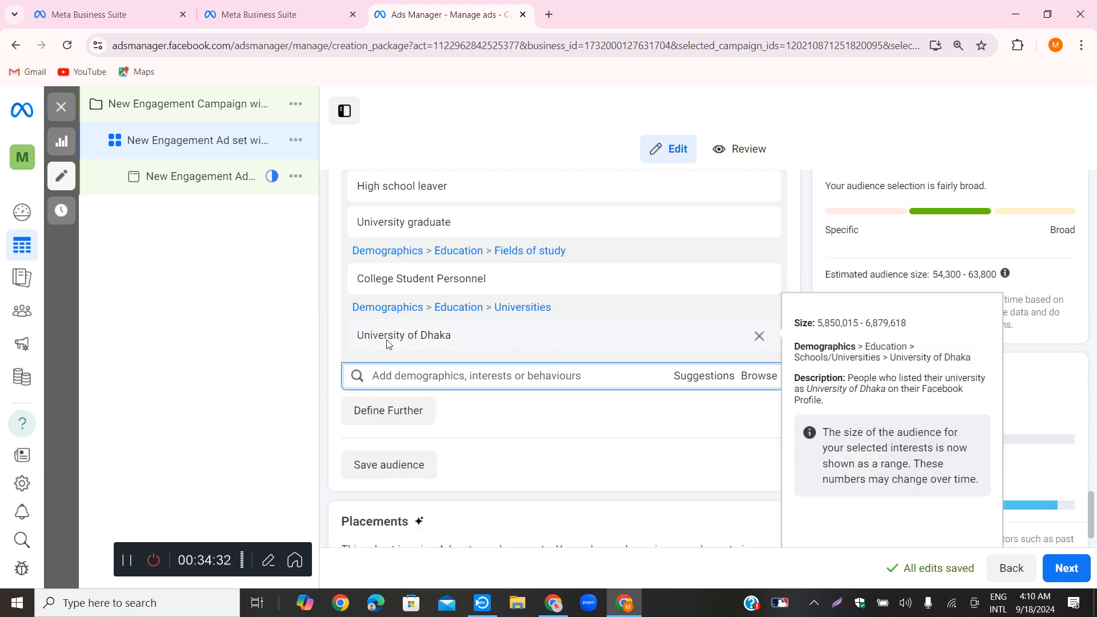
{"action": "left_click", "coordinate": [761, 376]}
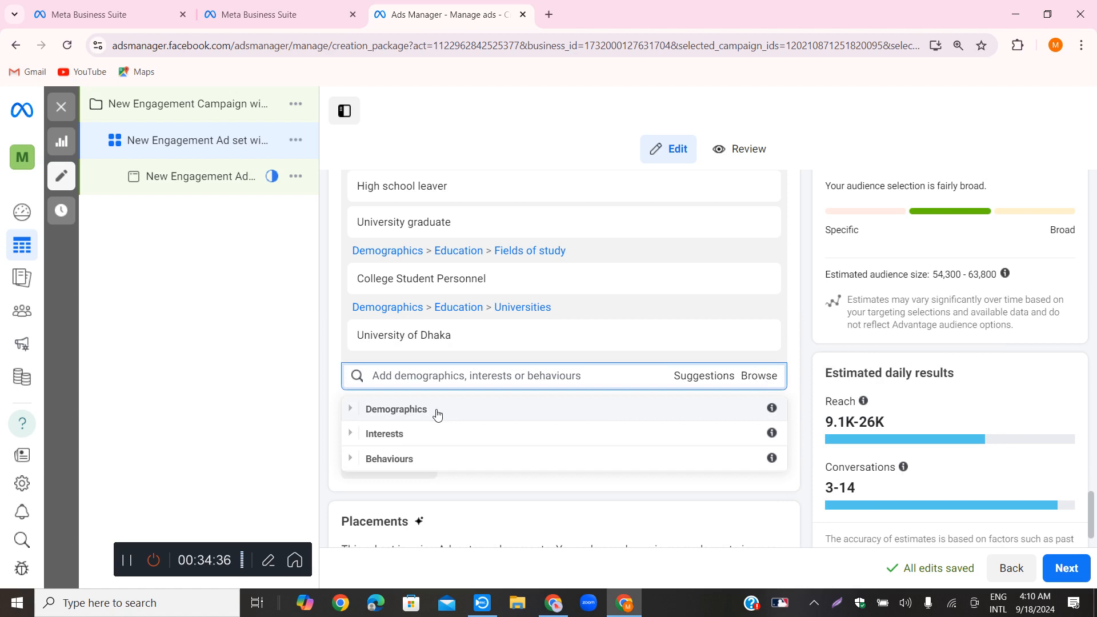
{"action": "left_click", "coordinate": [396, 441]}
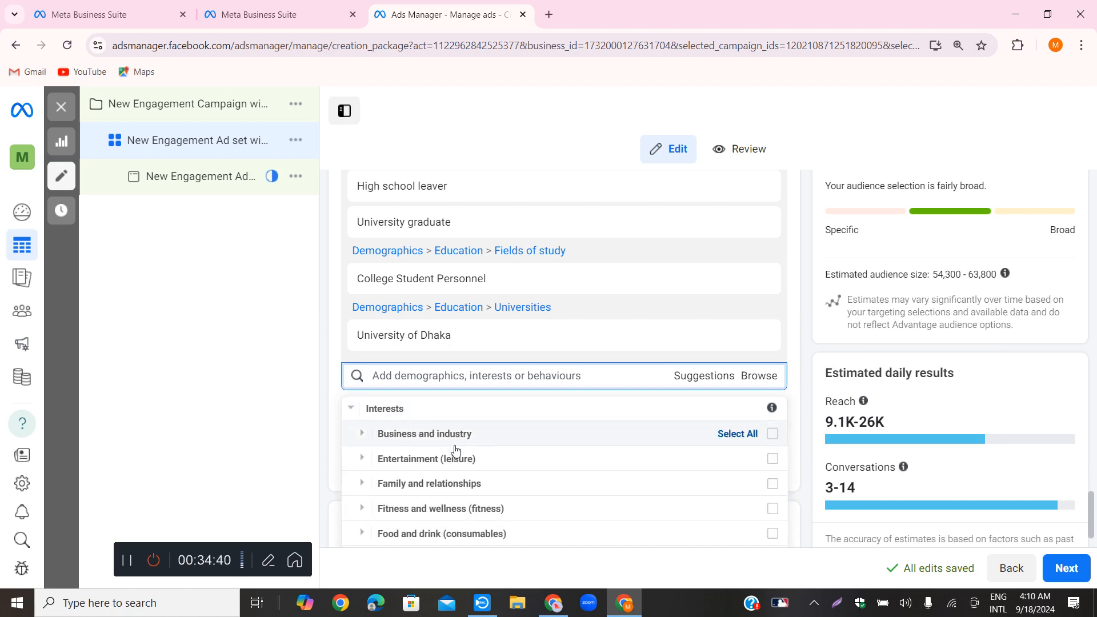
{"action": "scroll", "coordinate": [455, 464], "scroll_direction": "down", "scroll_amount": 1}
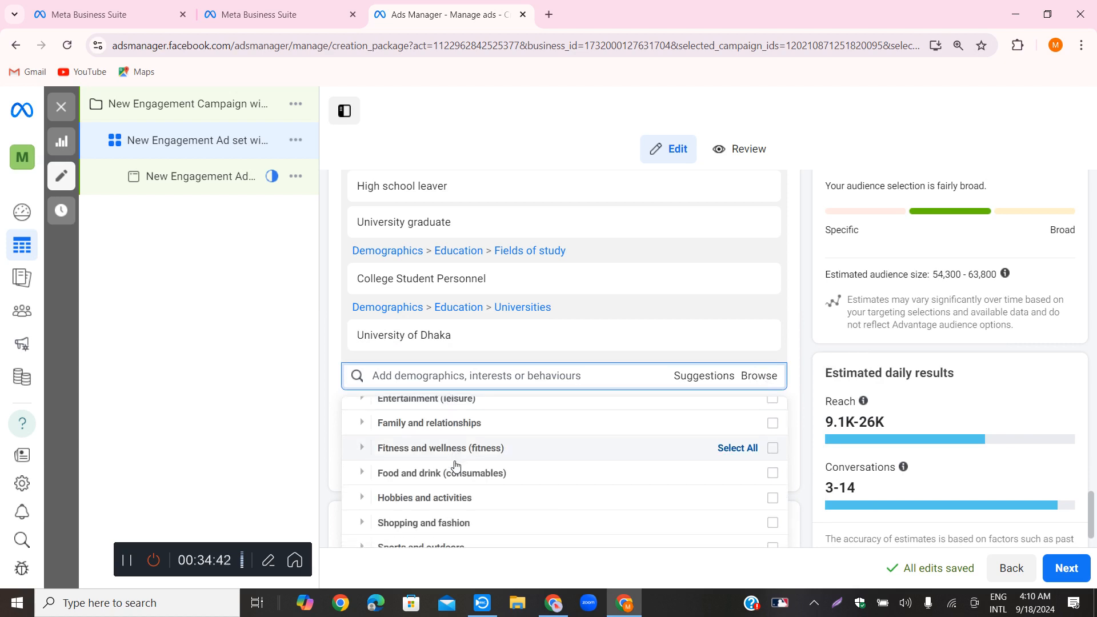
{"action": "scroll", "coordinate": [456, 468], "scroll_direction": "down", "scroll_amount": 1}
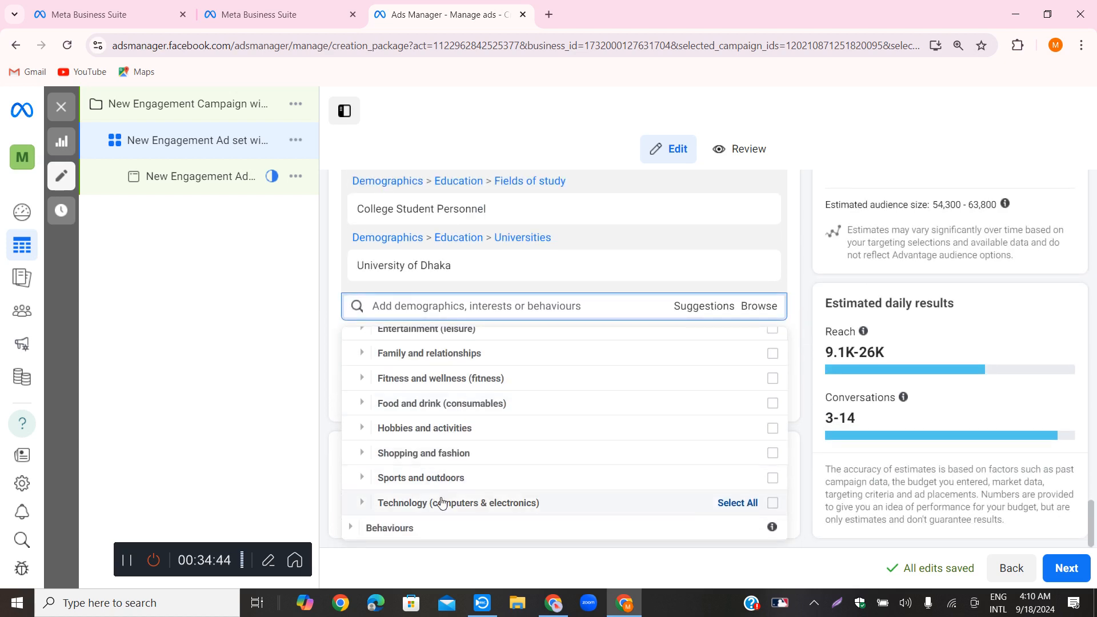
{"action": "left_click", "coordinate": [434, 506]}
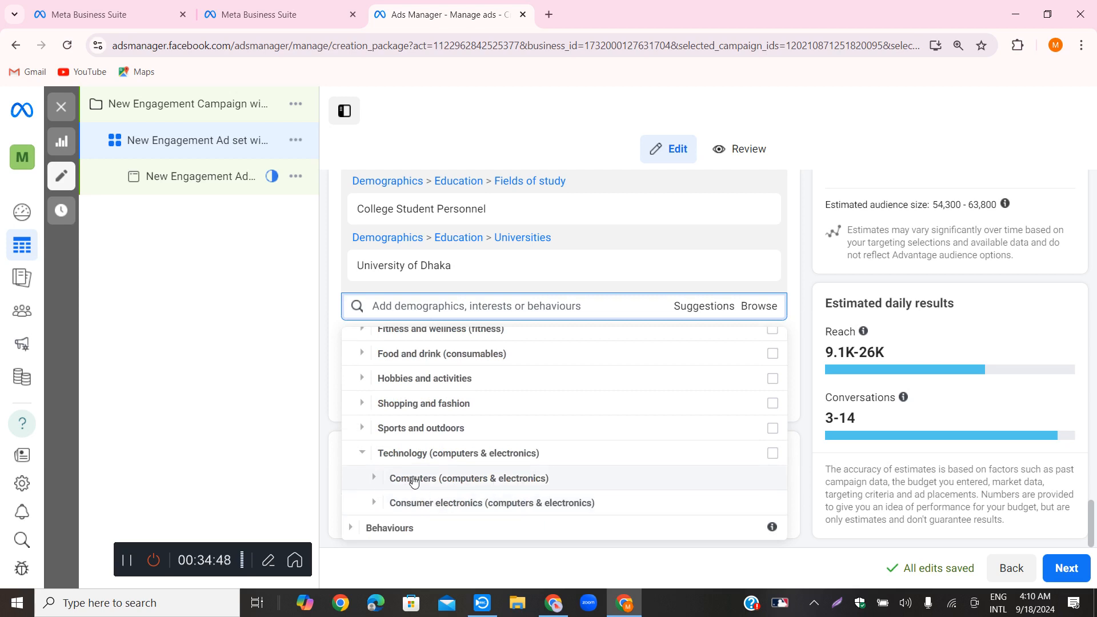
{"action": "left_click", "coordinate": [412, 481]}
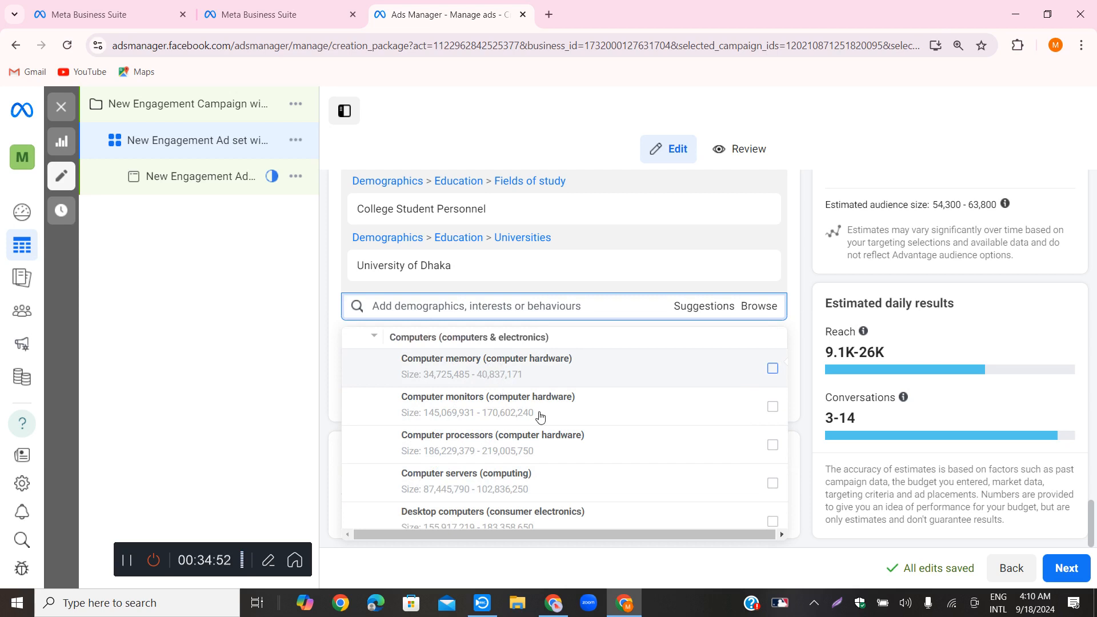
Select the Computers interests for monitors, processors, servers, desktop computers, free software, hard drives, network storage, software and tablet computers
{"action": "left_click", "coordinate": [773, 368]}
{"action": "left_click", "coordinate": [773, 406]}
{"action": "left_click", "coordinate": [813, 445]}
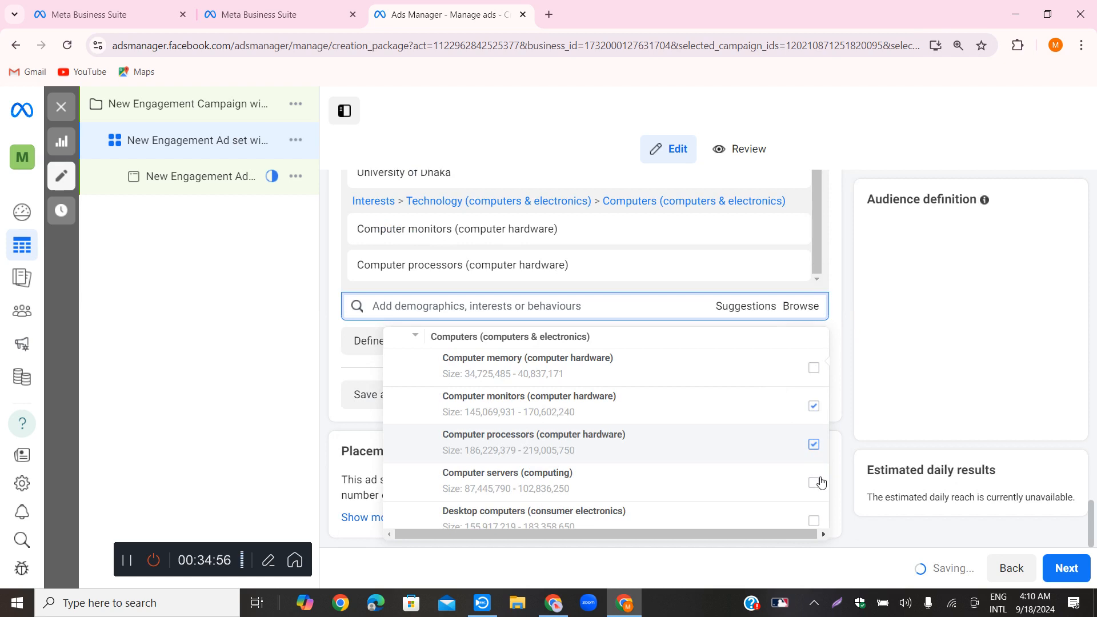
{"action": "left_click", "coordinate": [793, 451]}
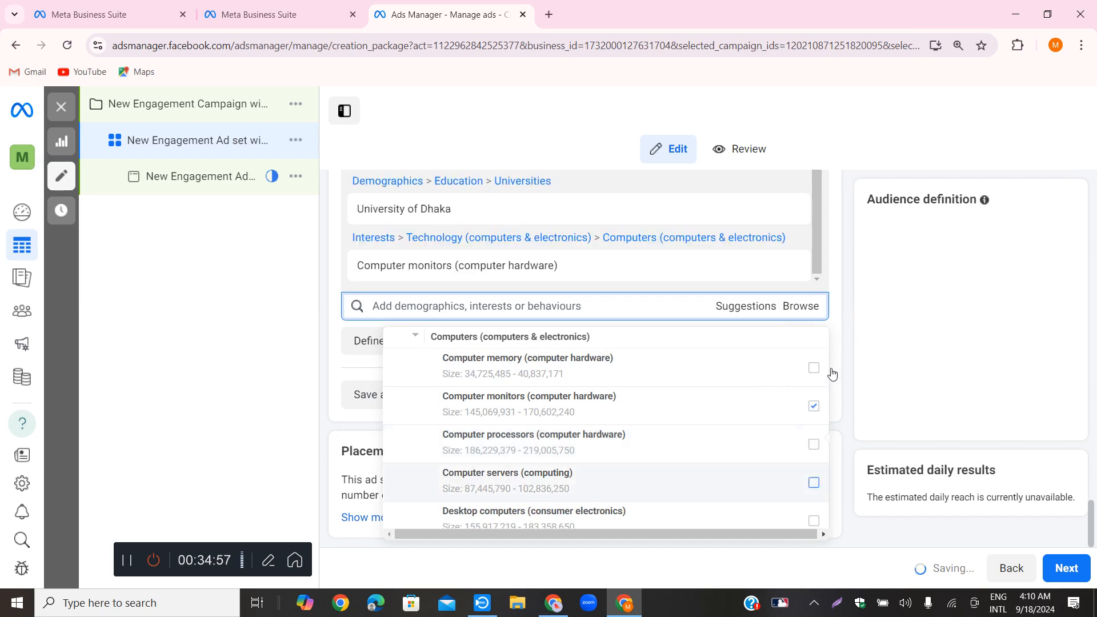
{"action": "left_click", "coordinate": [814, 451]}
{"action": "scroll", "coordinate": [768, 437], "scroll_direction": "down", "scroll_amount": 2}
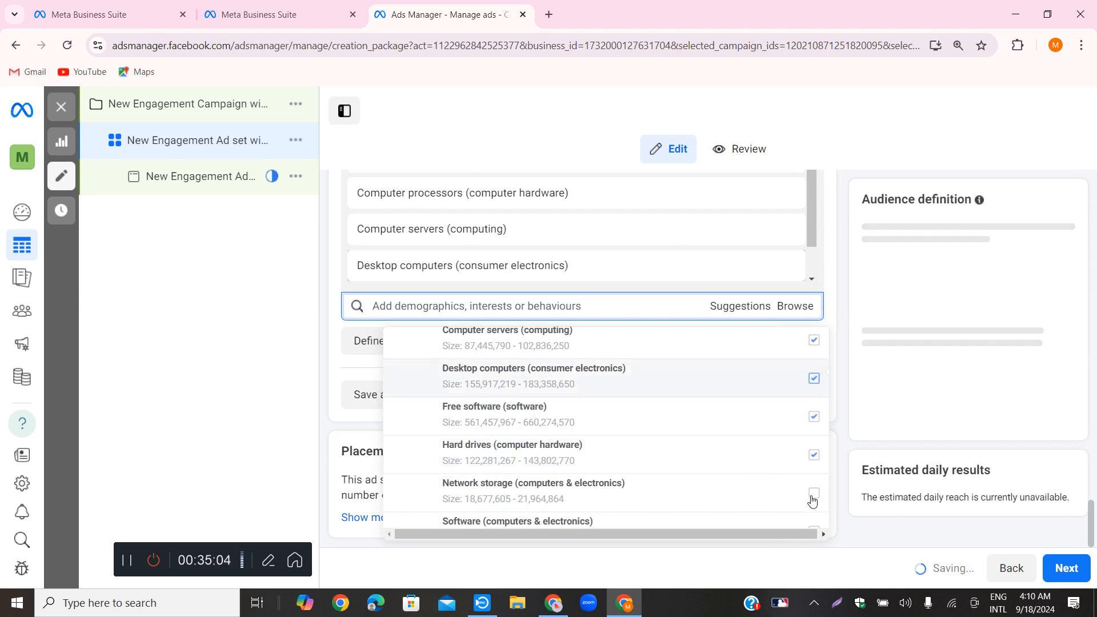
{"action": "left_click", "coordinate": [814, 493]}
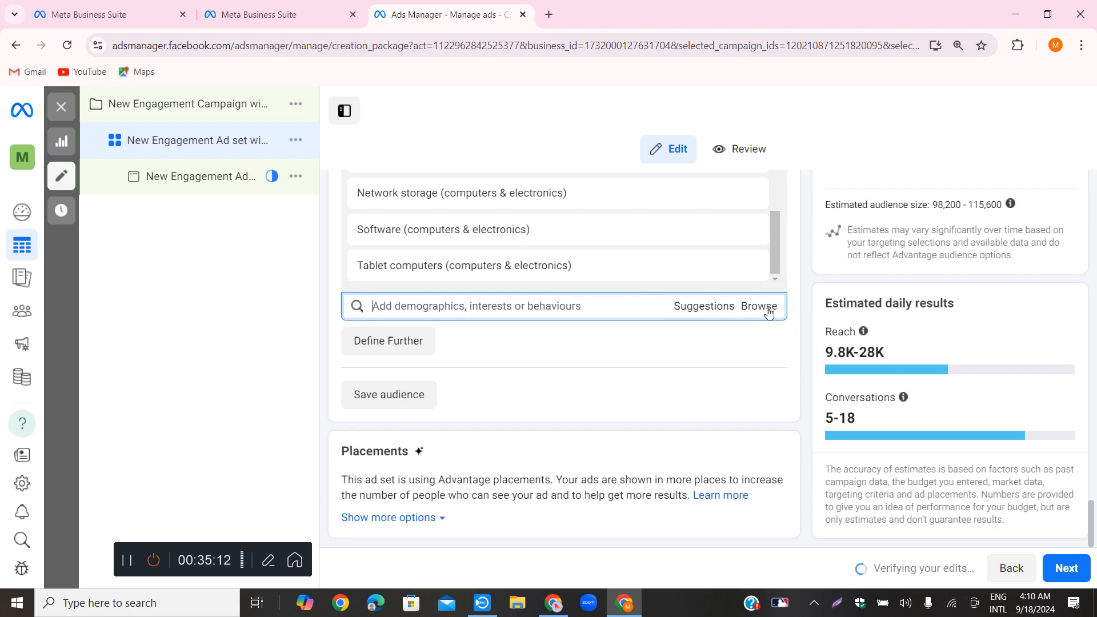
{"action": "left_click", "coordinate": [766, 310]}
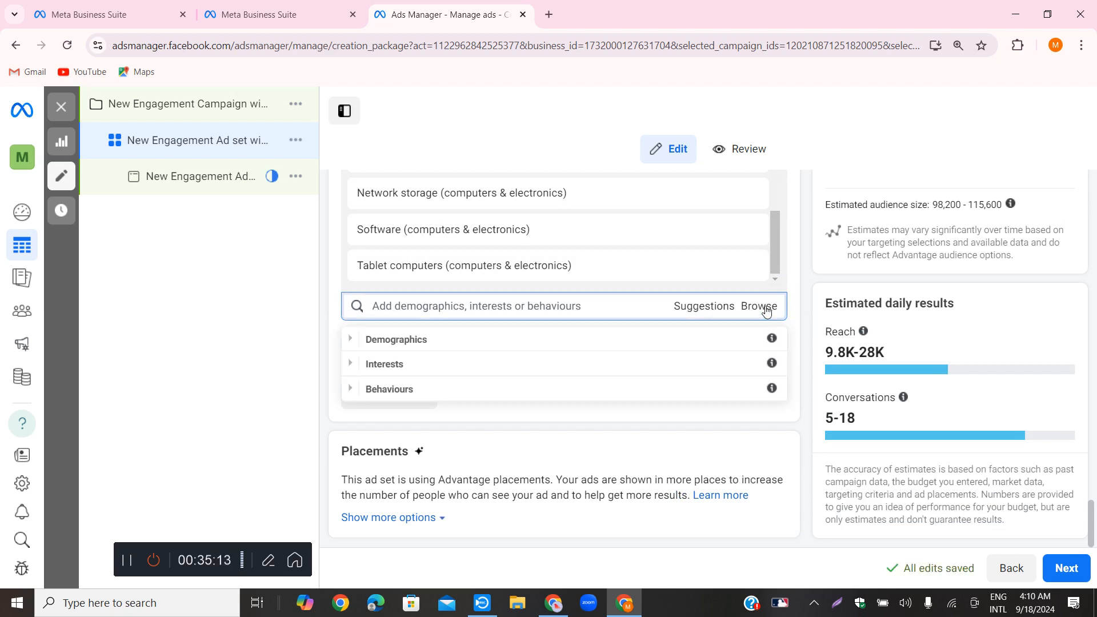
{"action": "left_click", "coordinate": [391, 368]}
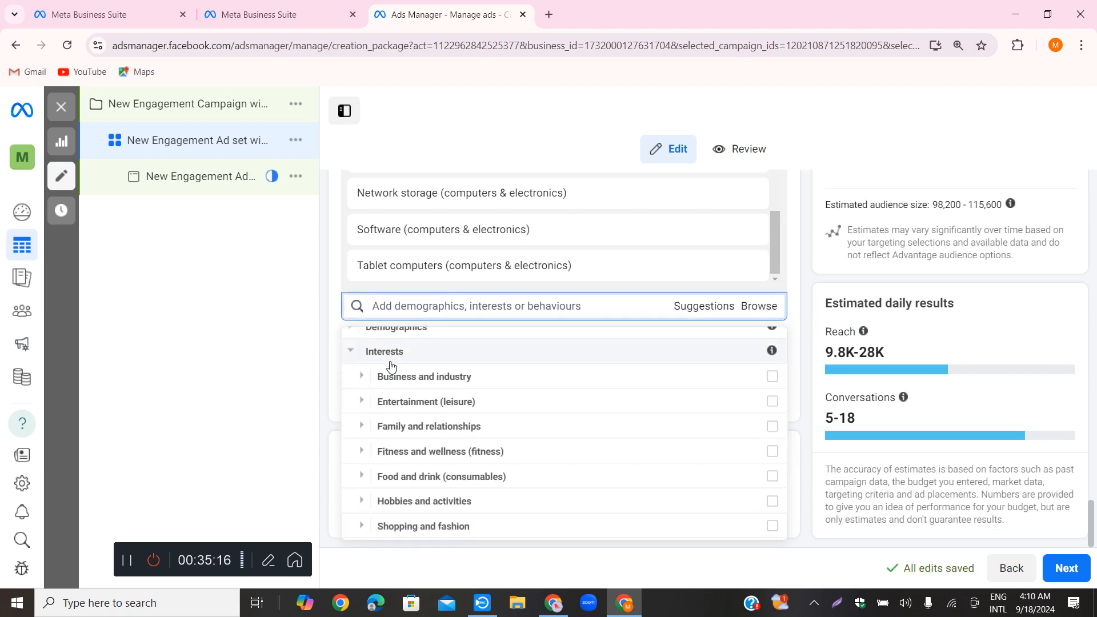
{"action": "left_click", "coordinate": [405, 309]}
{"action": "left_click", "coordinate": [760, 308]}
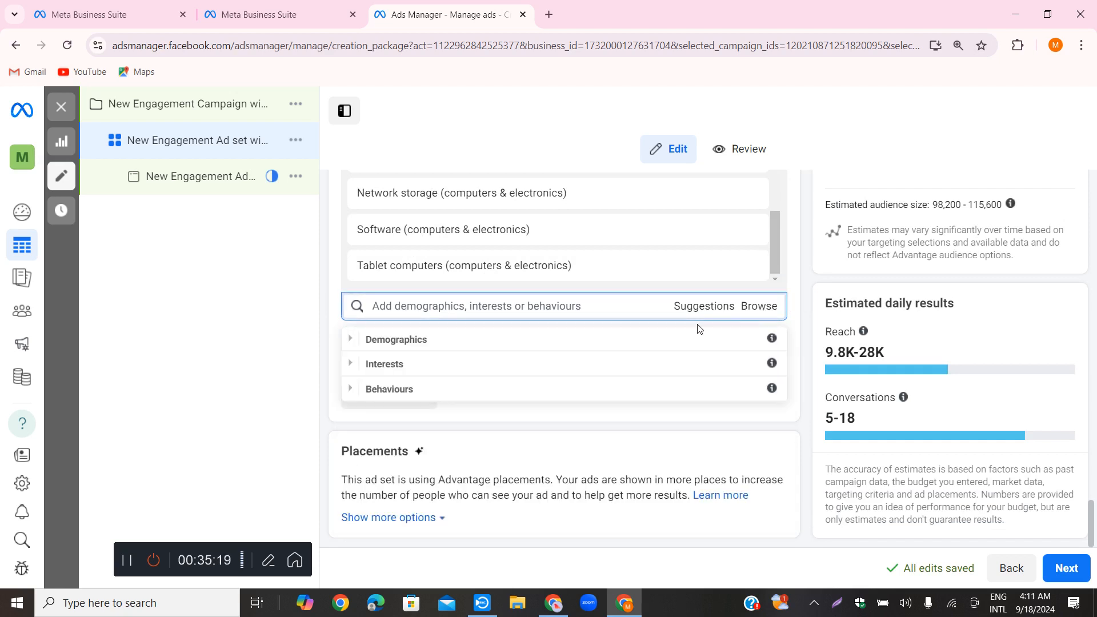
{"action": "left_click", "coordinate": [426, 368]}
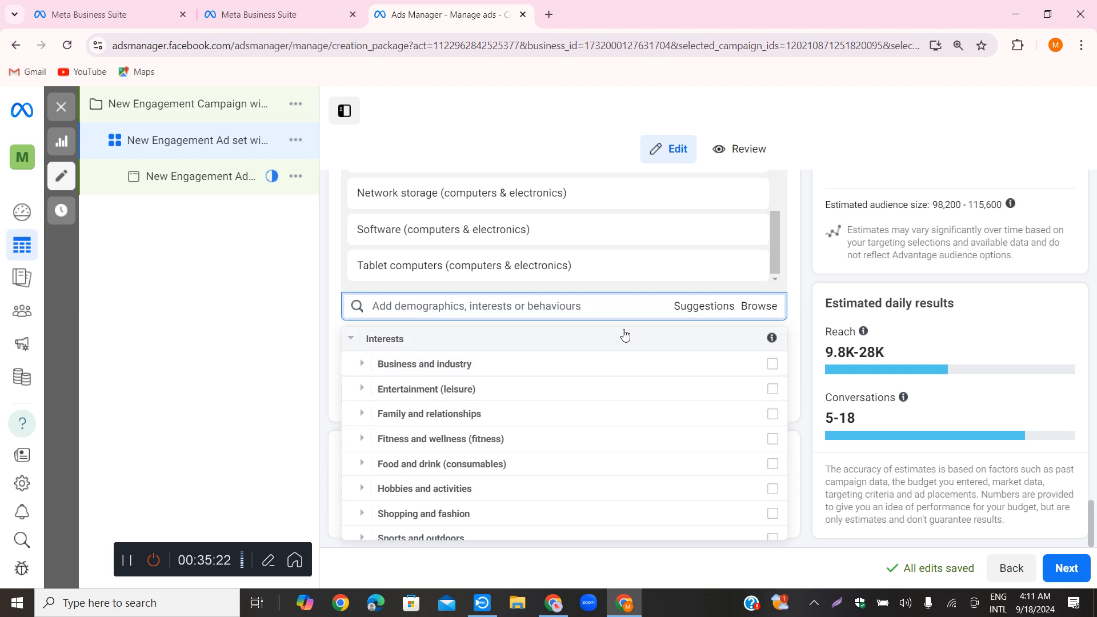
{"action": "left_click", "coordinate": [458, 338]}
{"action": "left_click", "coordinate": [459, 308]}
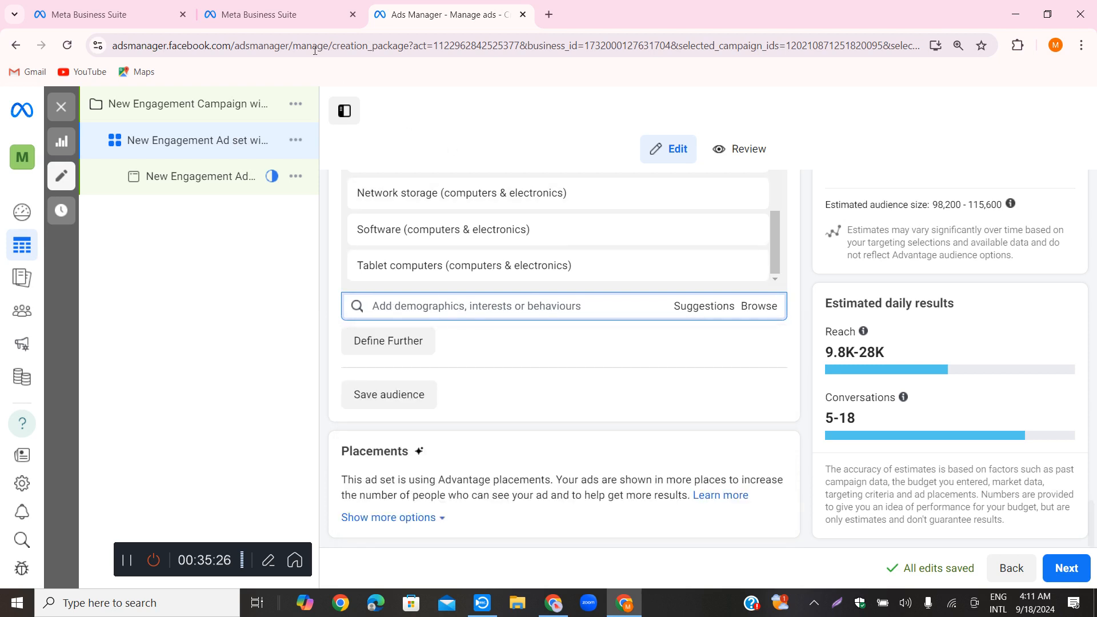
Switch to ChatGPT and copy the word "Upwork" from the Freelancing entry under Interests
{"action": "left_click", "coordinate": [628, 603]}
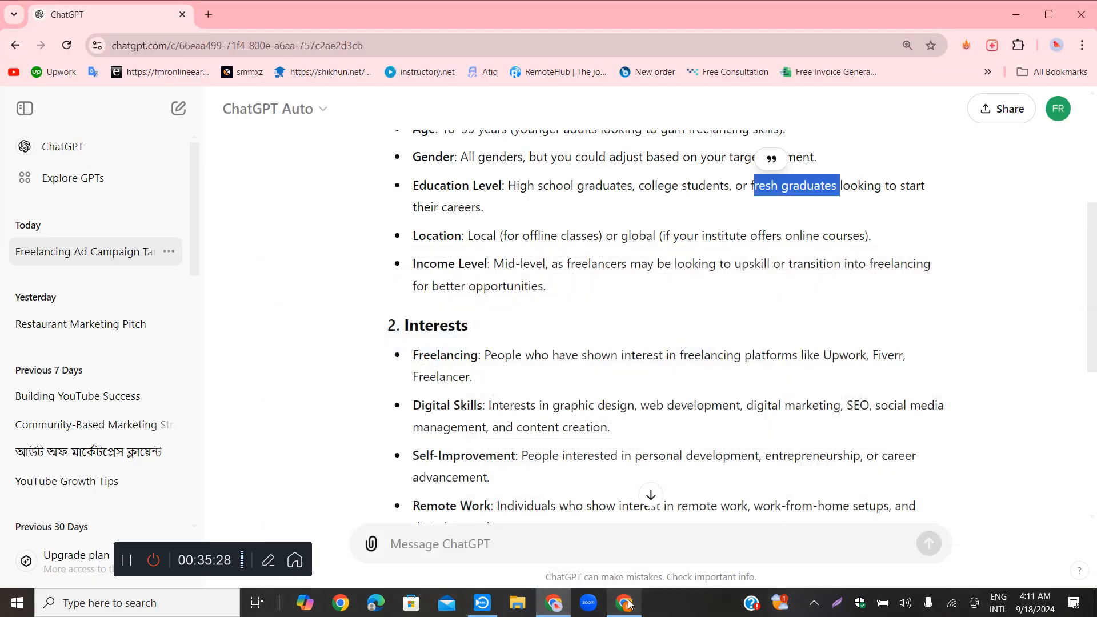
{"action": "left_click", "coordinate": [524, 357]}
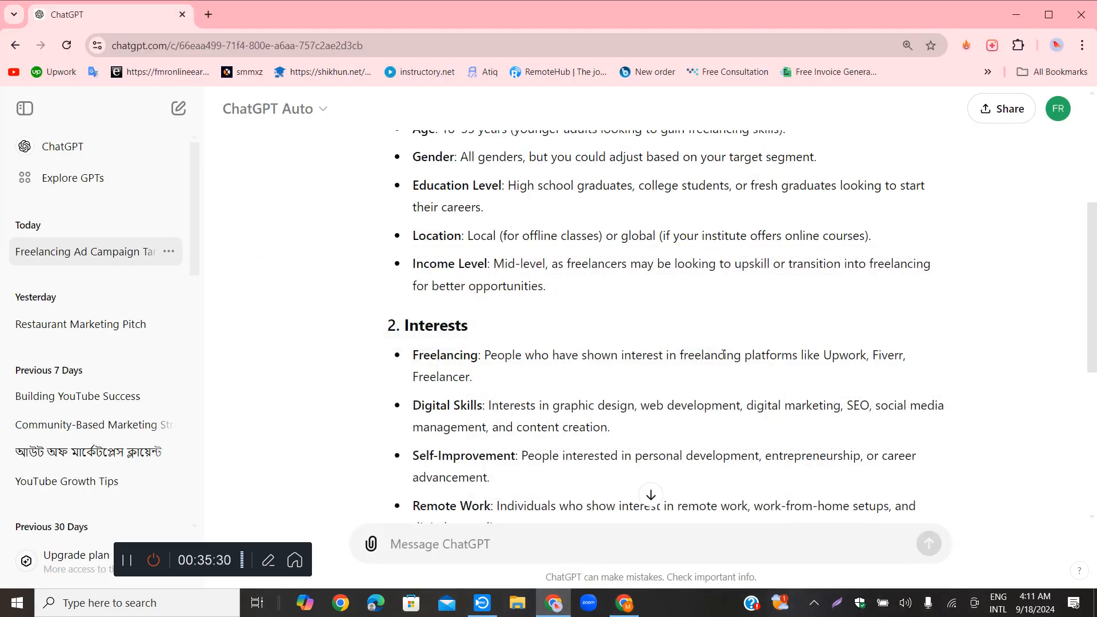
{"action": "left_click_drag", "start_coordinate": [824, 355], "coordinate": [864, 356]}
{"action": "right_click", "coordinate": [864, 355]}
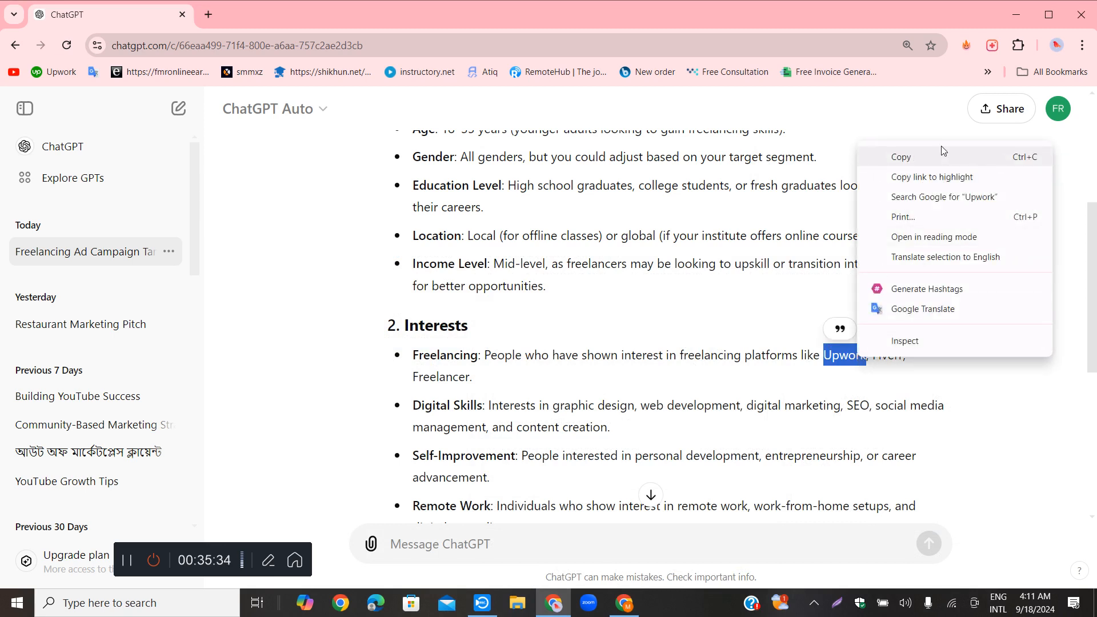
{"action": "left_click", "coordinate": [927, 157]}
Switch to Ads Manager and search the detailed targeting for the copied term "Upwork"
{"action": "left_click", "coordinate": [624, 603]}
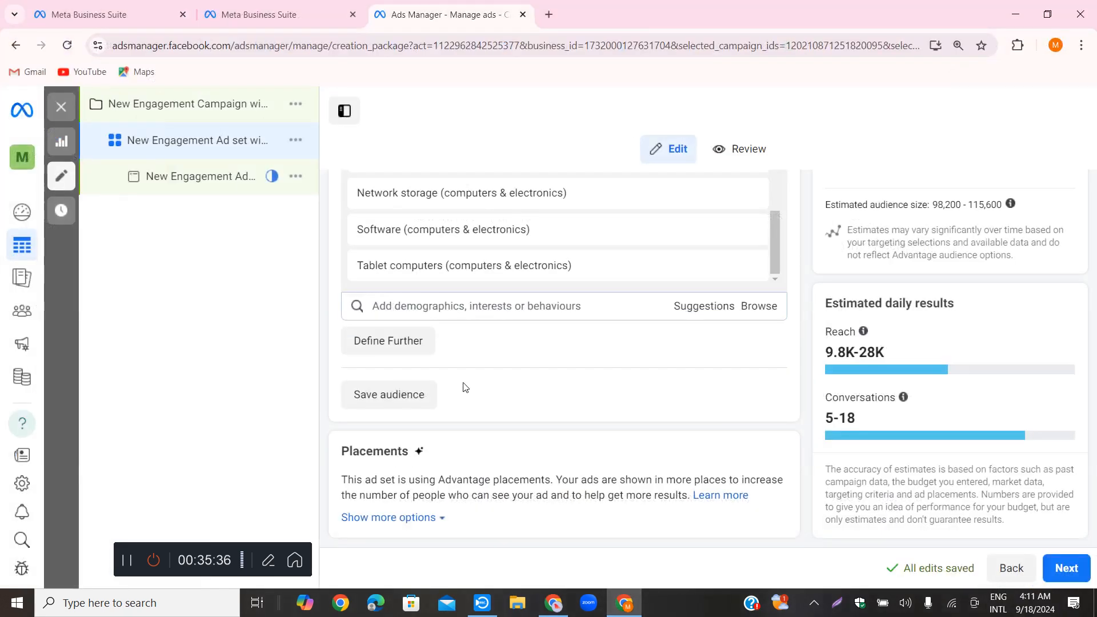
{"action": "right_click", "coordinate": [382, 304]}
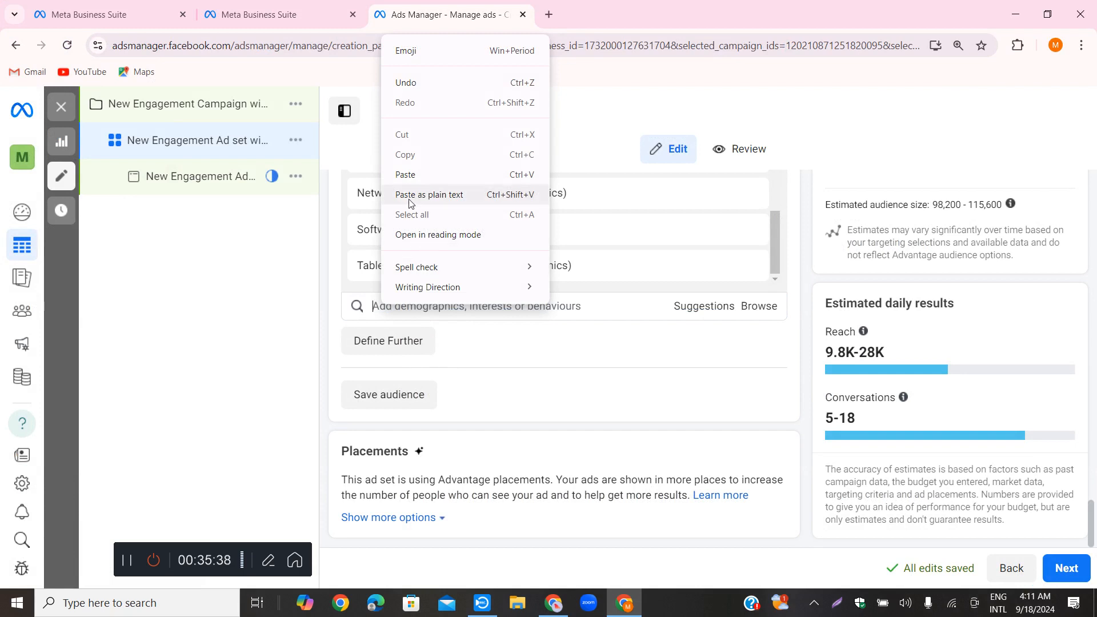
{"action": "left_click", "coordinate": [417, 178]}
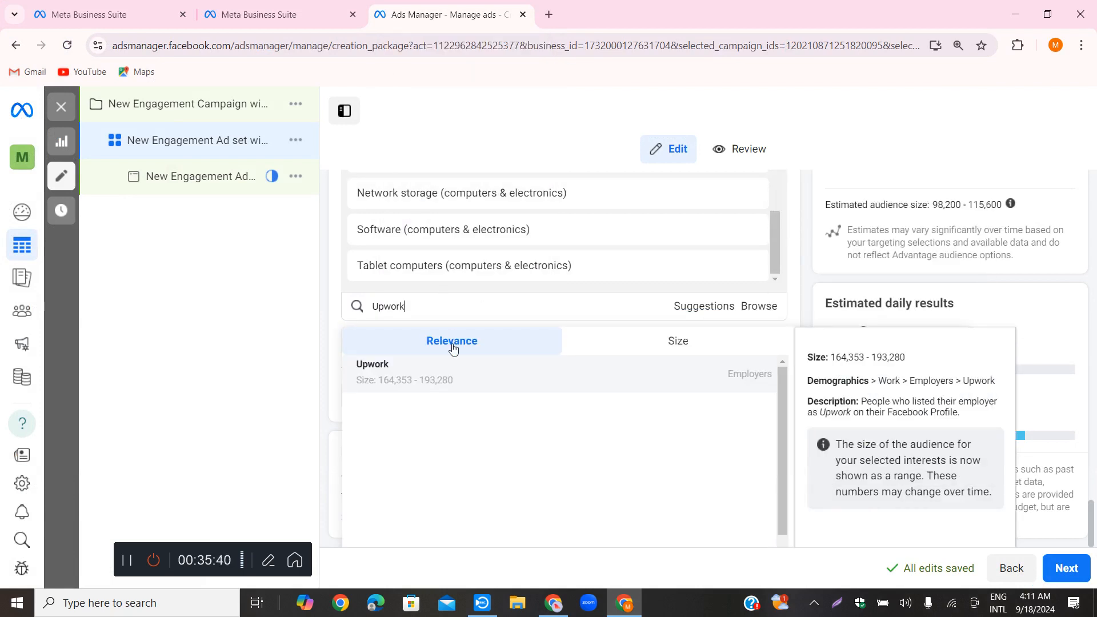
Add the Upwork employer to the detailed targeting, and copy the word "Fiverr" from the Freelancing entry in ChatGPT
{"action": "left_click", "coordinate": [374, 375]}
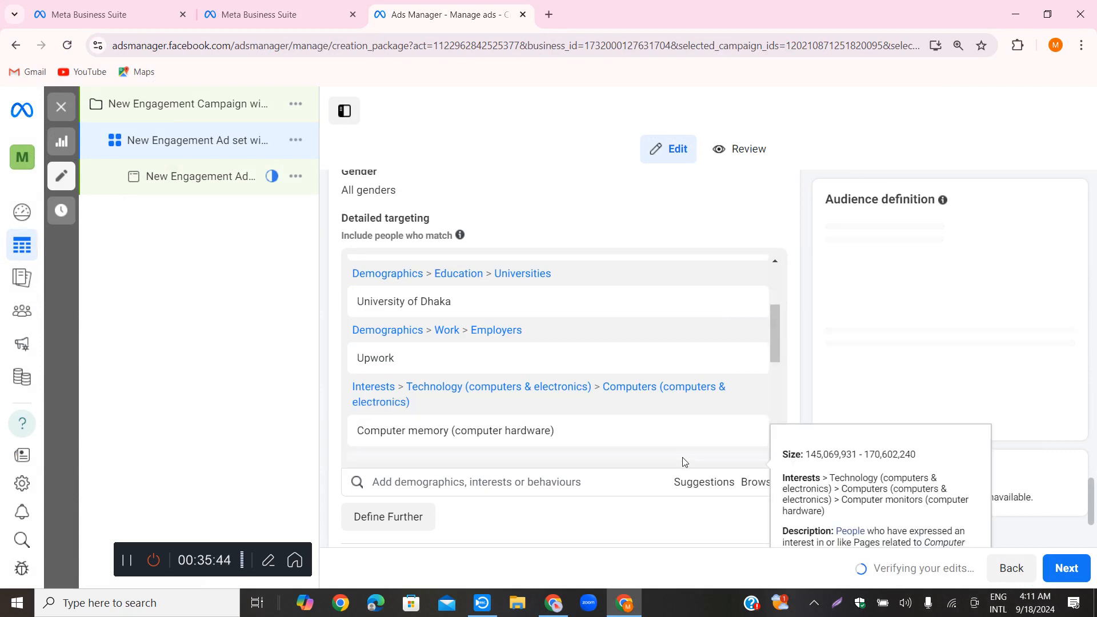
{"action": "left_click", "coordinate": [625, 604]}
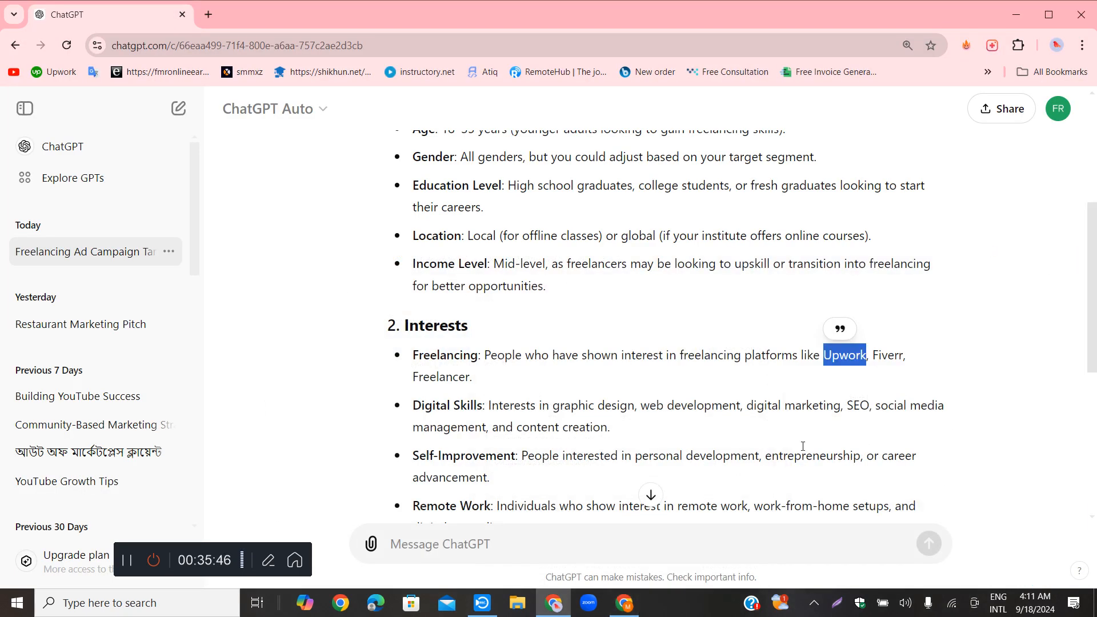
{"action": "left_click", "coordinate": [885, 358]}
{"action": "left_click_drag", "start_coordinate": [873, 358], "coordinate": [899, 359]}
{"action": "right_click", "coordinate": [889, 357]}
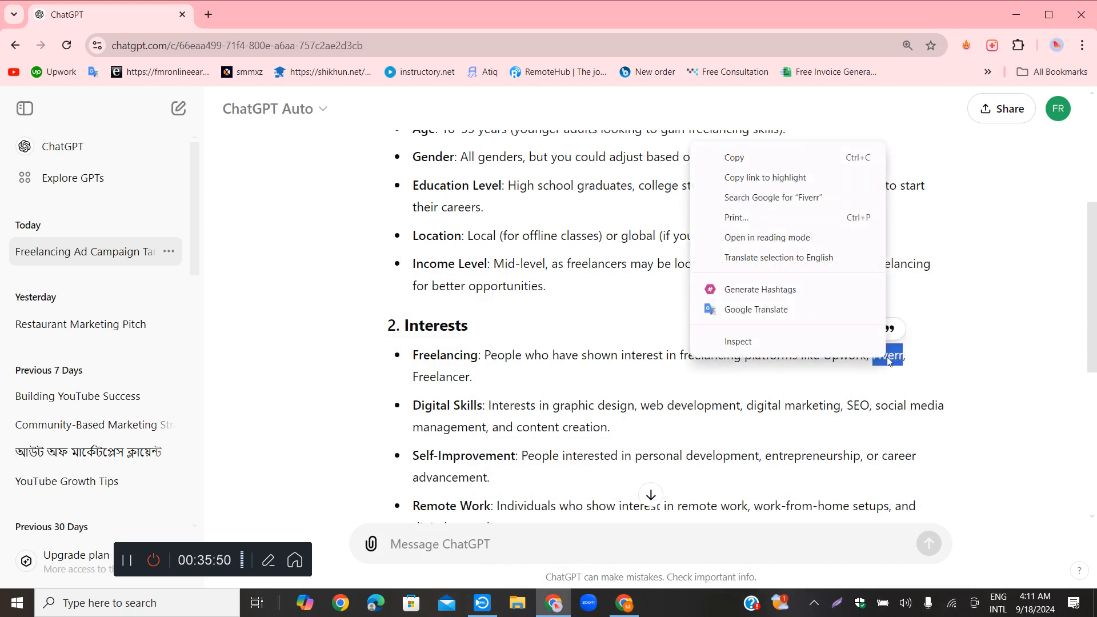
{"action": "left_click", "coordinate": [734, 158]}
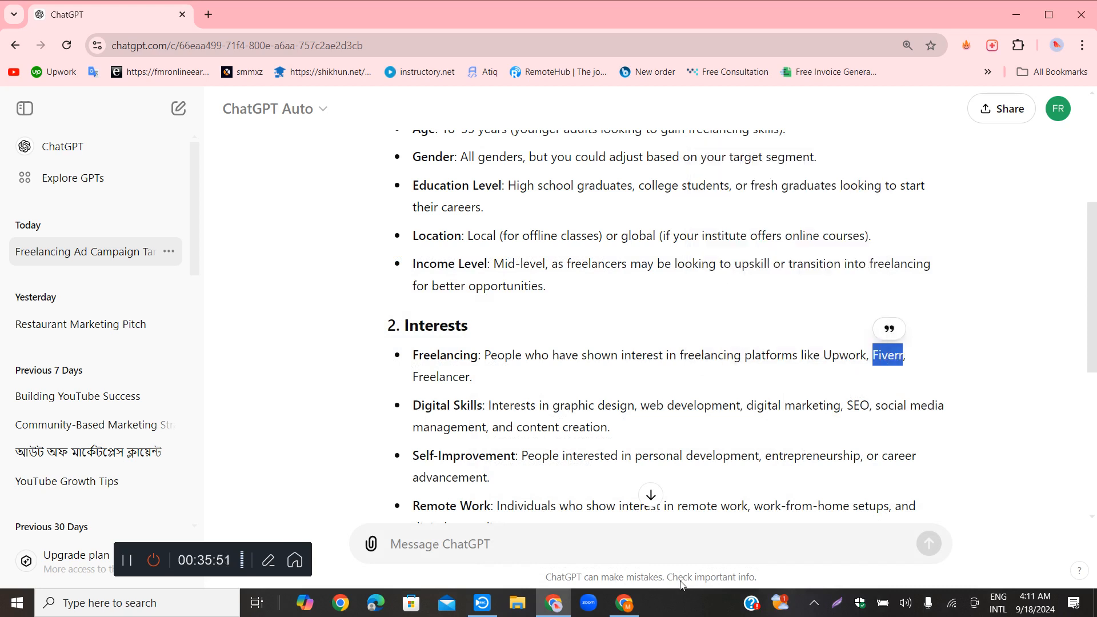
Switch to Ads Manager, search the detailed targeting for the copied term "Fiverr" and add the Fiverr employer
{"action": "left_click", "coordinate": [625, 602]}
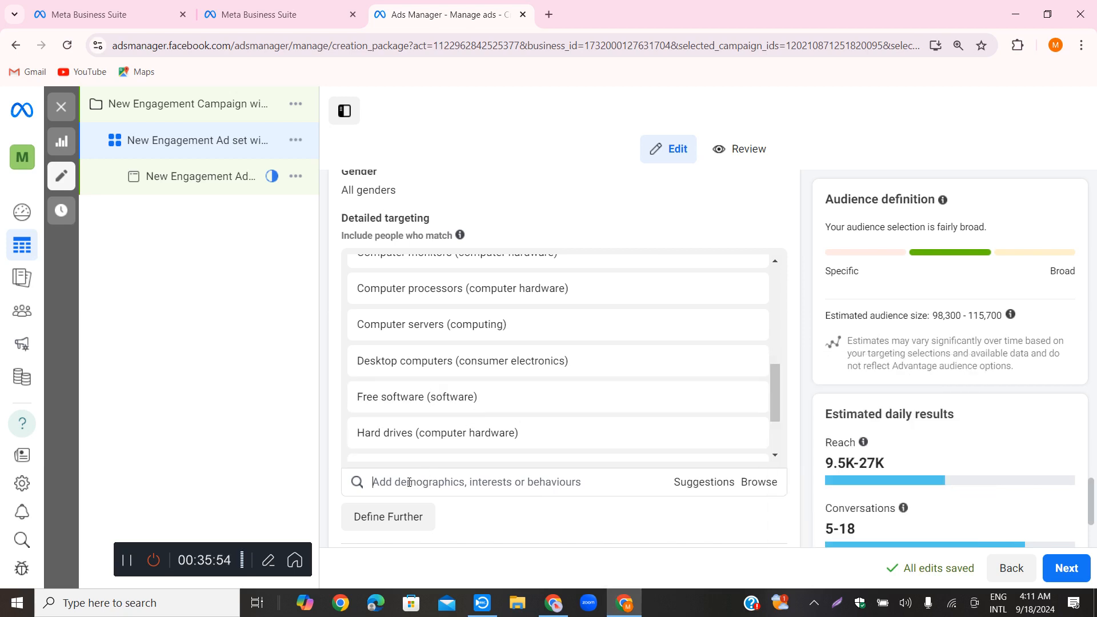
{"action": "right_click", "coordinate": [409, 483]}
{"action": "left_click", "coordinate": [431, 321]}
{"action": "scroll", "coordinate": [629, 395], "scroll_direction": "down", "scroll_amount": 1}
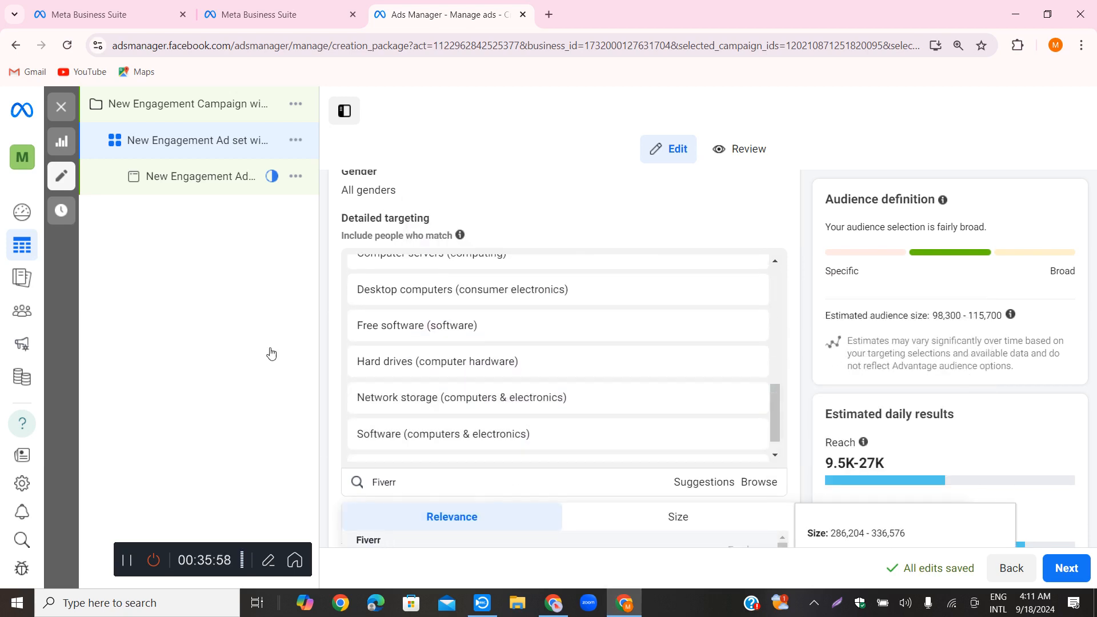
Switch to ChatGPT and copy "digital marketing" from the Digital Skills entry under Interests
{"action": "left_click", "coordinate": [630, 604]}
{"action": "scroll", "coordinate": [481, 298], "scroll_direction": "down", "scroll_amount": 2}
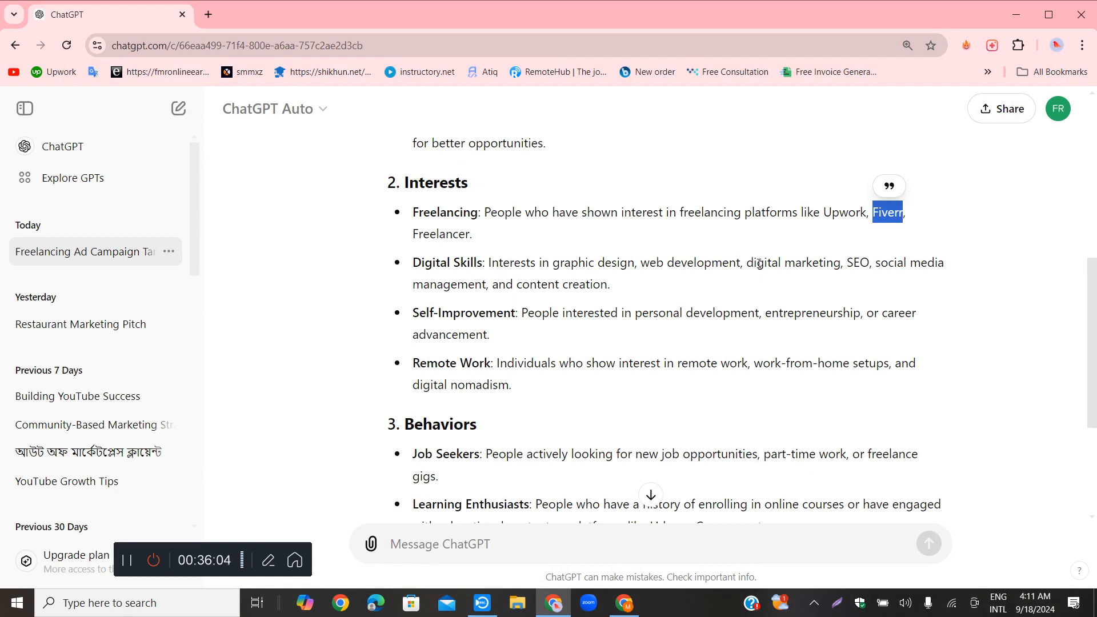
{"action": "left_click_drag", "start_coordinate": [749, 264], "coordinate": [840, 264]}
{"action": "right_click", "coordinate": [814, 273]}
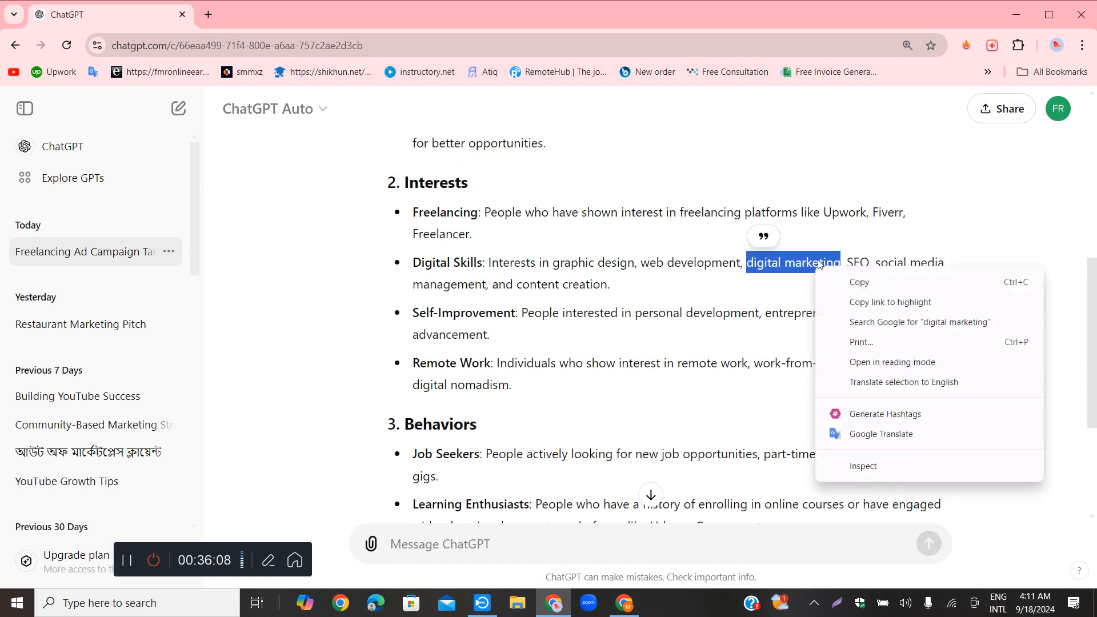
{"action": "left_click", "coordinate": [855, 286]}
Switch to Ads Manager, search the detailed targeting for "digital marketing" and add the Digital marketing (marketing) interest
{"action": "left_click", "coordinate": [625, 602]}
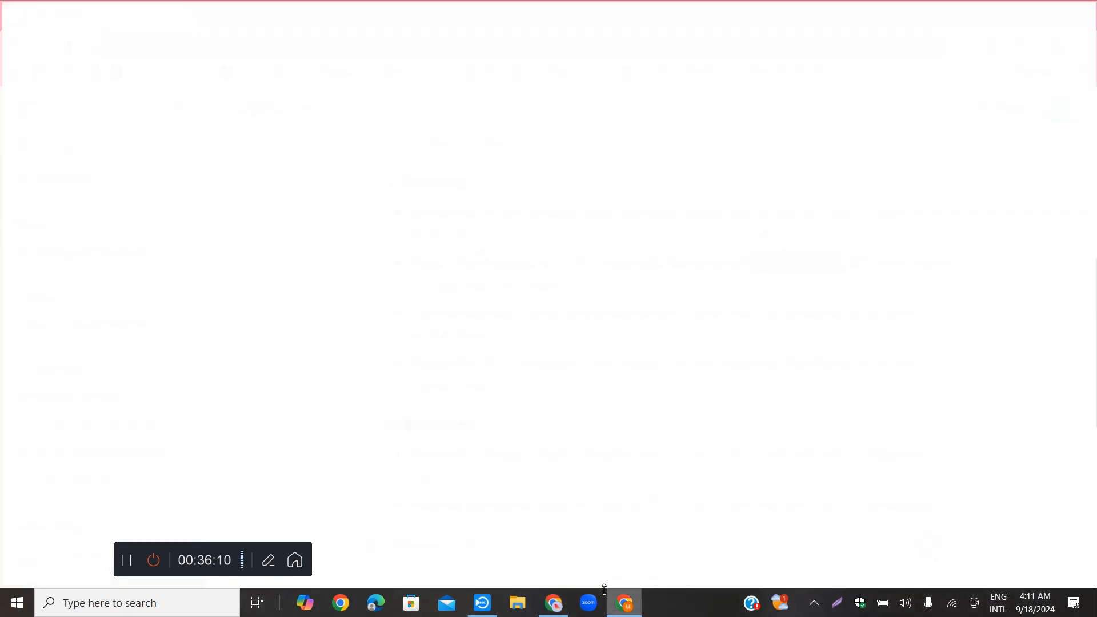
{"action": "scroll", "coordinate": [454, 486], "scroll_direction": "down", "scroll_amount": 1}
{"action": "scroll", "coordinate": [455, 486], "scroll_direction": "down", "scroll_amount": 1}
{"action": "left_click", "coordinate": [428, 409]}
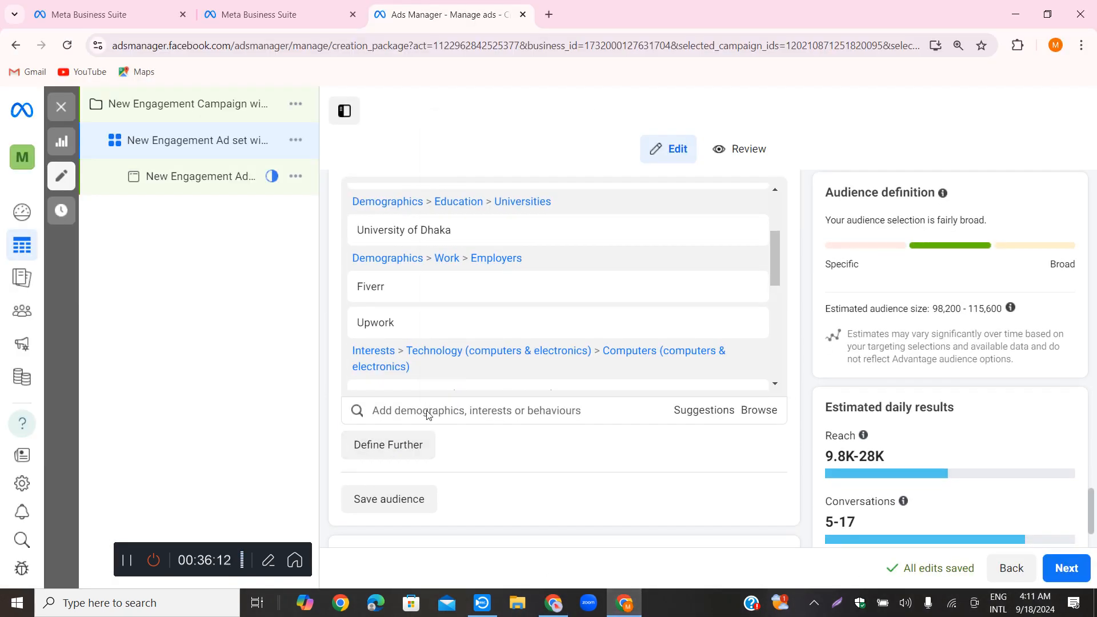
{"action": "right_click", "coordinate": [427, 411]}
{"action": "left_click", "coordinate": [460, 250]}
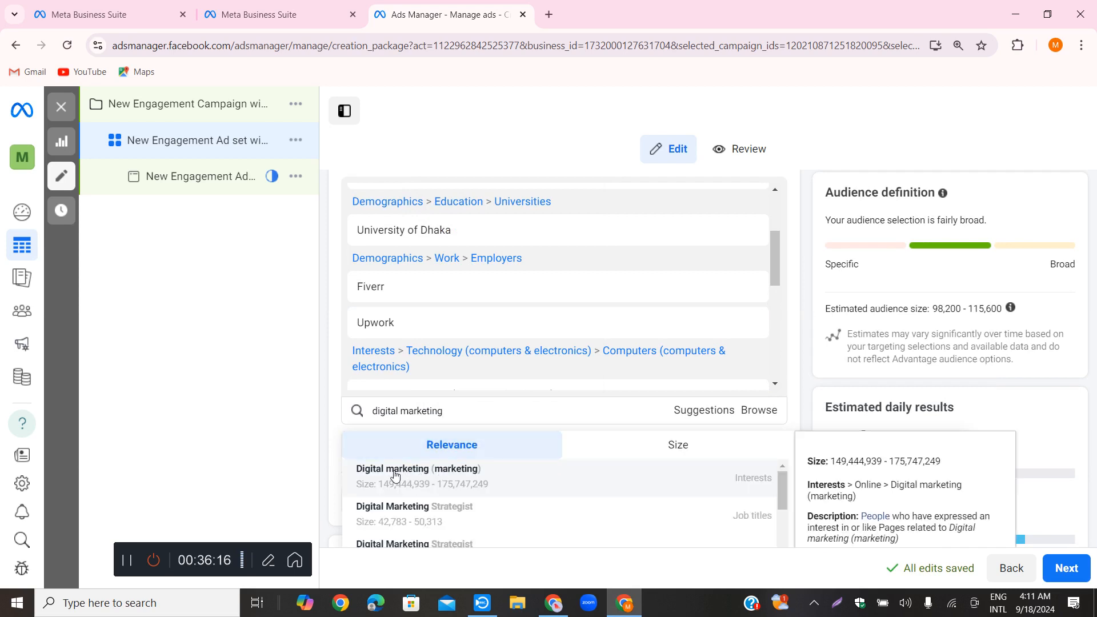
{"action": "left_click", "coordinate": [395, 476]}
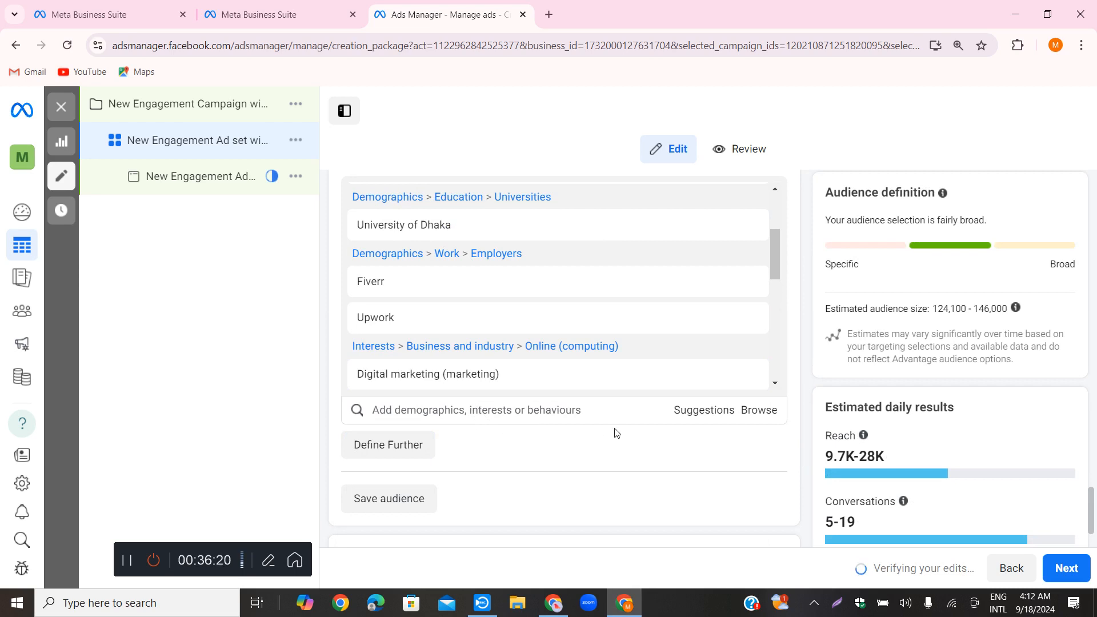
{"action": "scroll", "coordinate": [572, 394], "scroll_direction": "down", "scroll_amount": 1}
{"action": "mouse_move", "coordinate": [903, 430]}
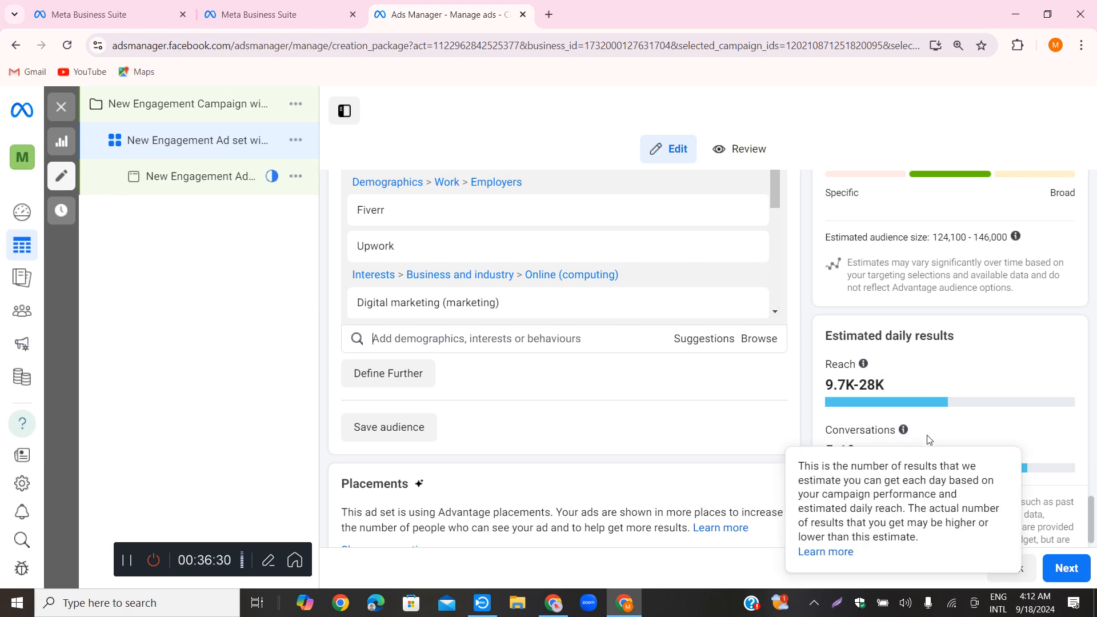
Switch to ChatGPT and copy "career advancement" from the Self-Improvement entry under Interests
{"action": "left_click", "coordinate": [628, 604]}
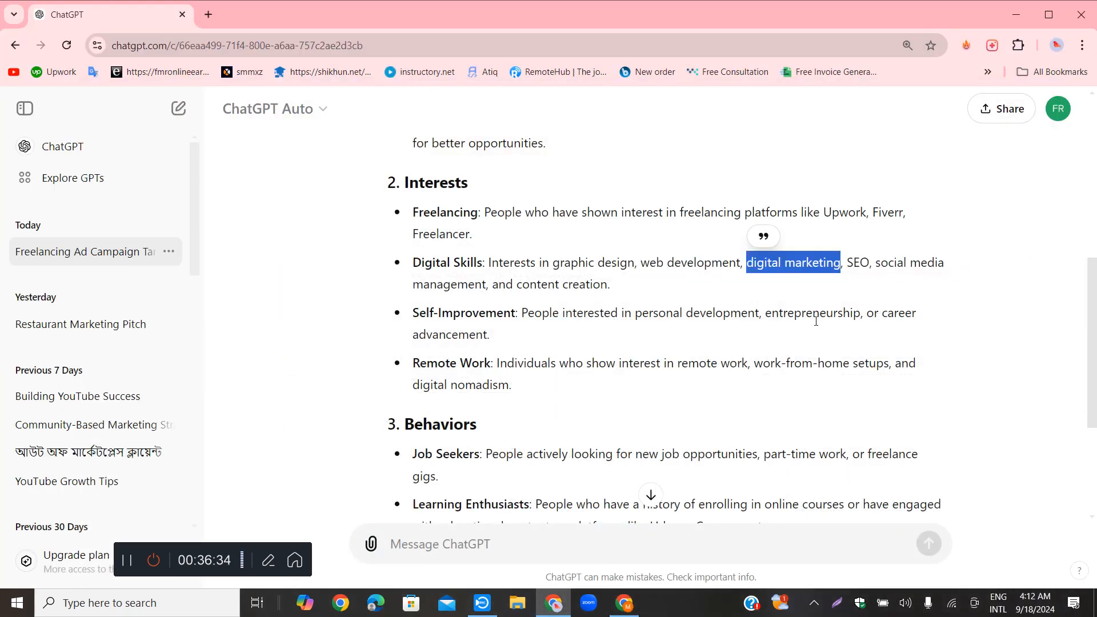
{"action": "left_click_drag", "start_coordinate": [882, 313], "coordinate": [798, 342]}
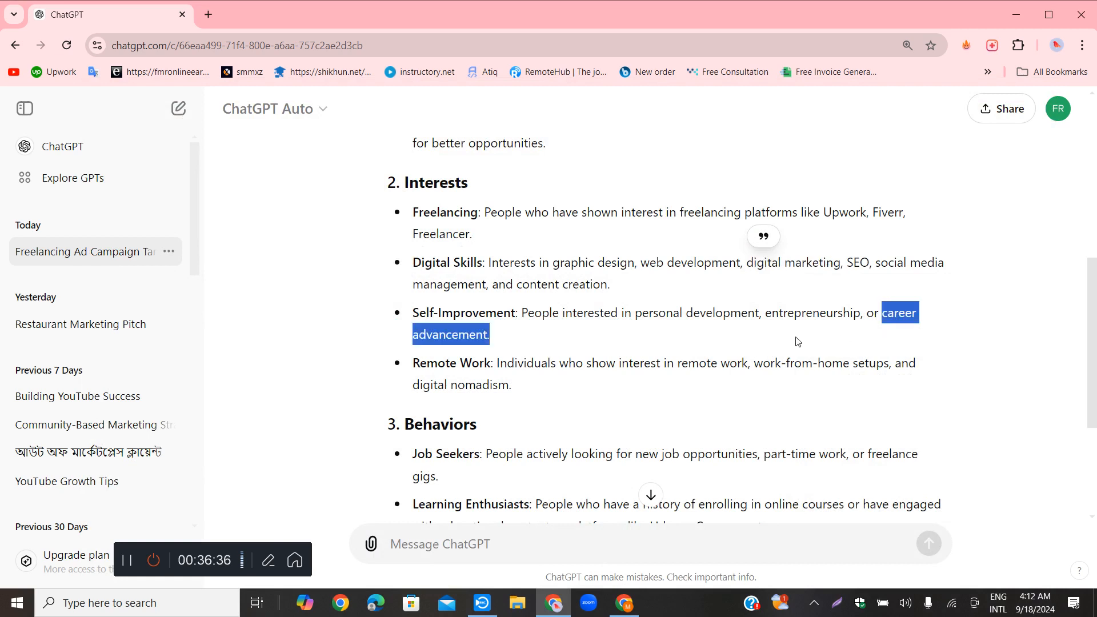
{"action": "left_click_drag", "start_coordinate": [576, 341], "coordinate": [487, 337]}
{"action": "right_click", "coordinate": [483, 341]}
{"action": "left_click", "coordinate": [516, 350]}
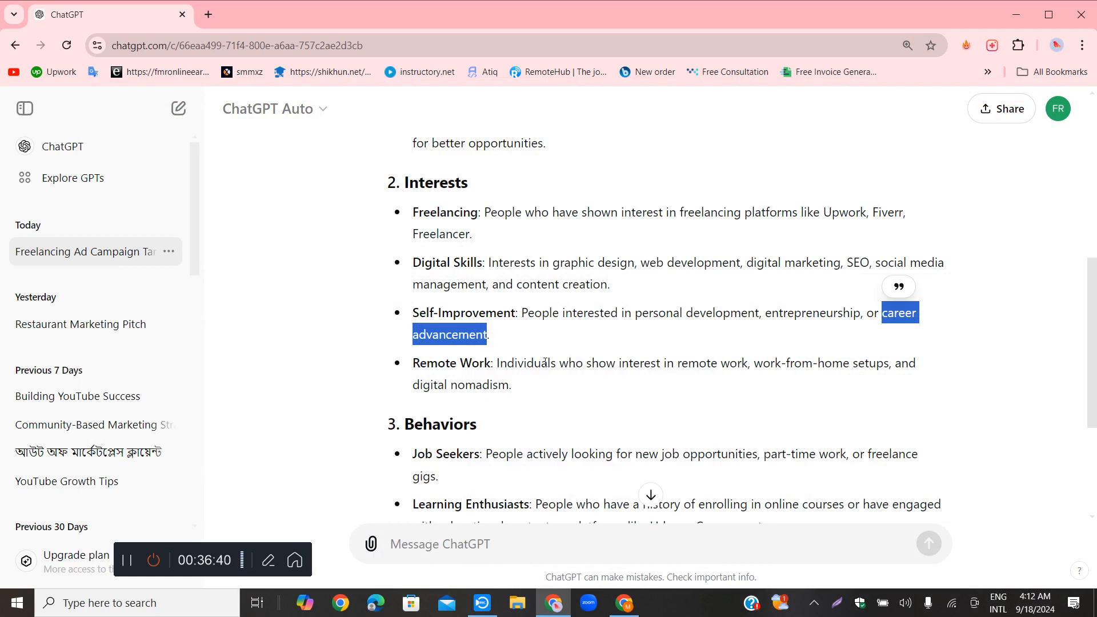
Switch to Ads Manager, search the detailed targeting for "career" and add the Career development (careers) interest
{"action": "left_click", "coordinate": [624, 602]}
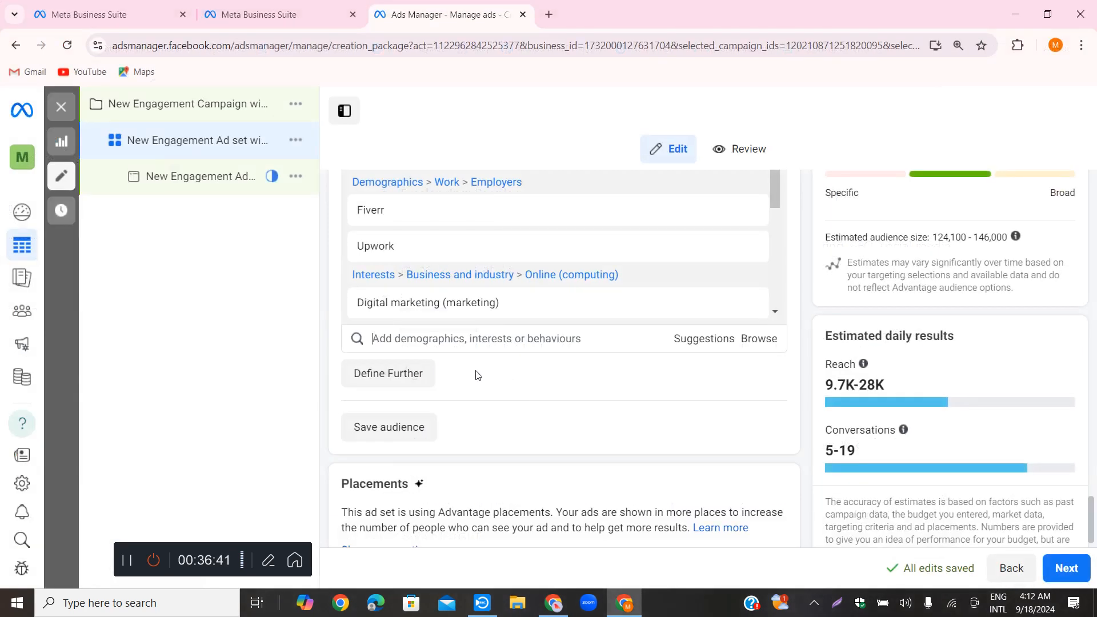
{"action": "right_click", "coordinate": [386, 339]}
{"action": "left_click", "coordinate": [409, 186]}
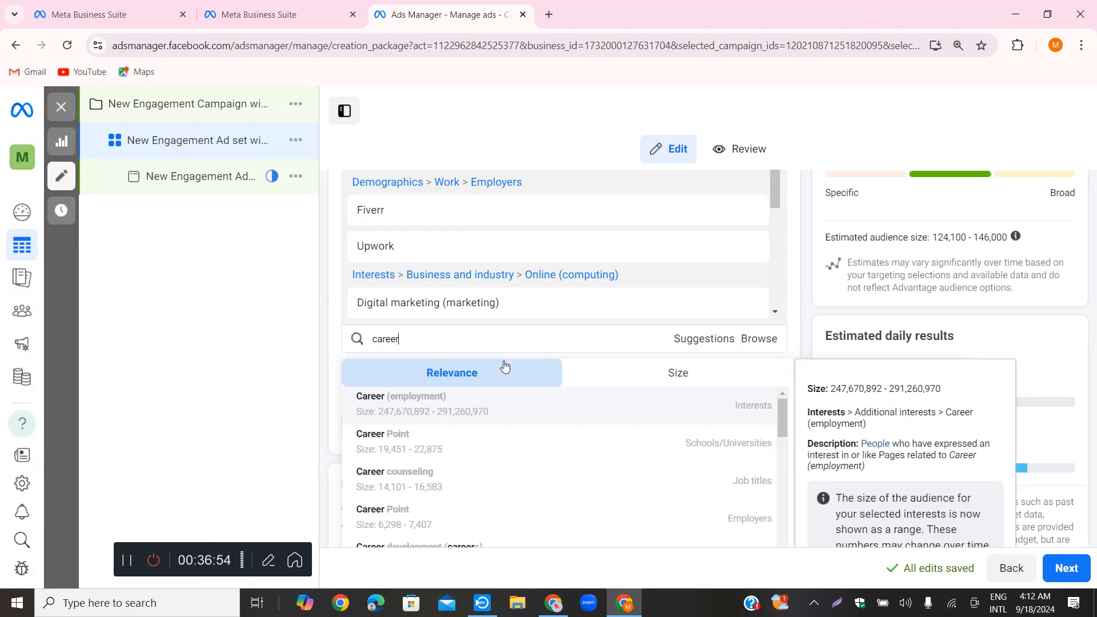
{"action": "scroll", "coordinate": [523, 418], "scroll_direction": "down", "scroll_amount": 1}
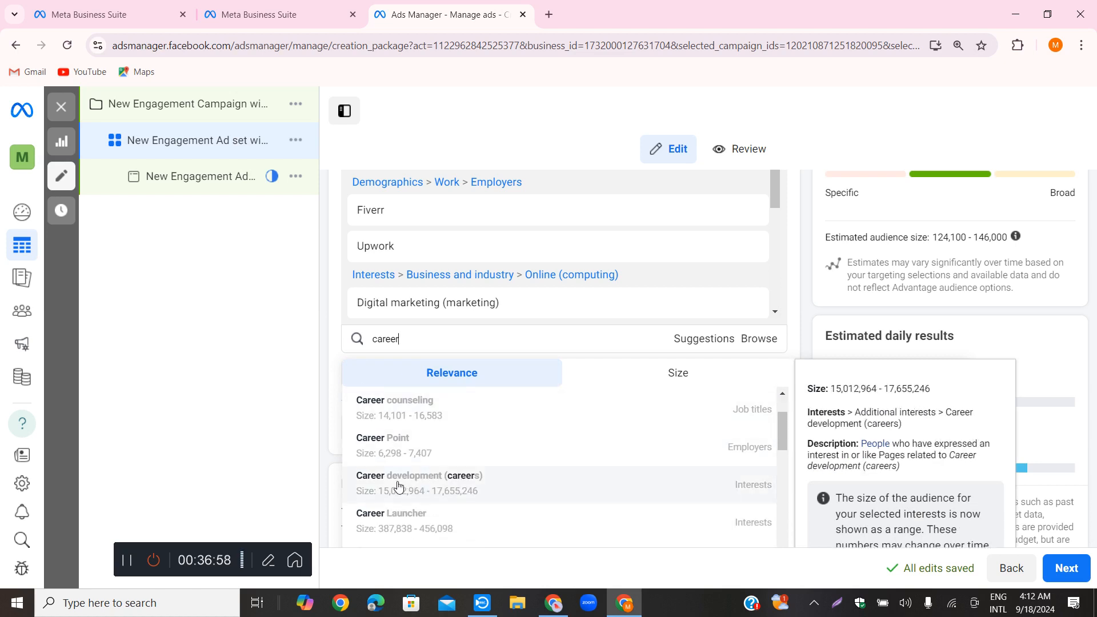
{"action": "left_click", "coordinate": [391, 486]}
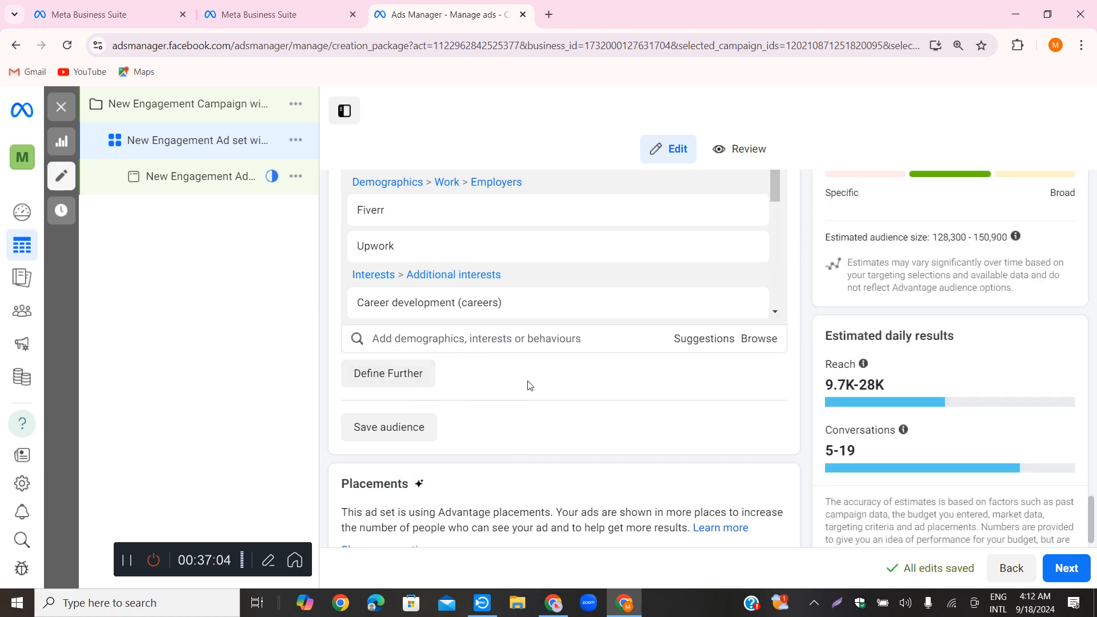
Switch to ChatGPT and copy "part-time work" from the Job Seekers entry under Behaviors
{"action": "key", "text": "alt+Tab"}
{"action": "scroll", "coordinate": [459, 335], "scroll_direction": "down", "scroll_amount": 3}
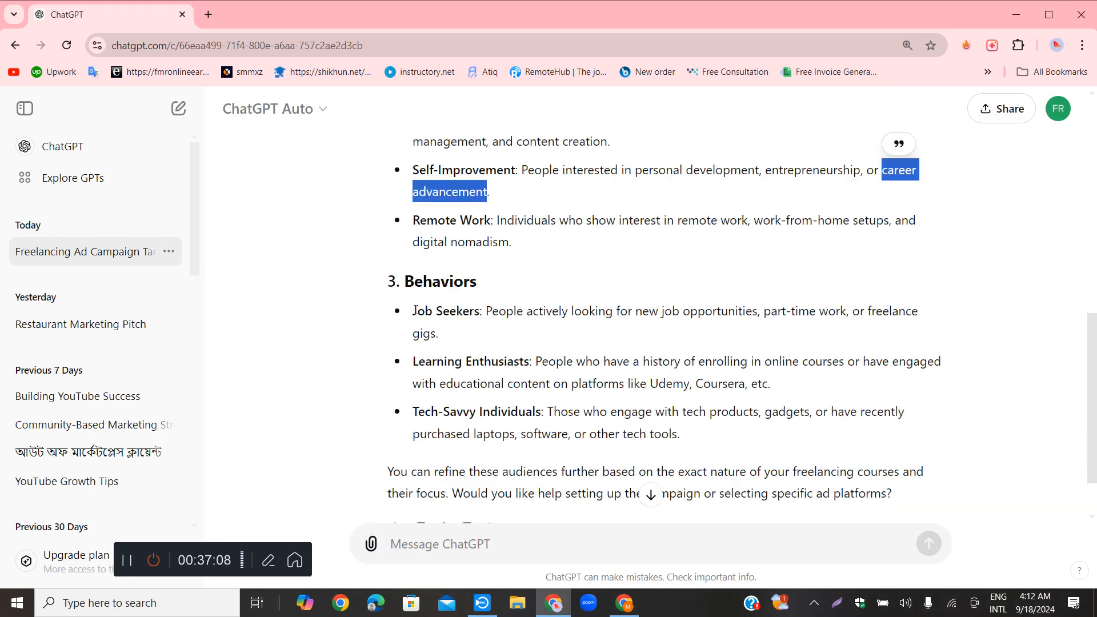
{"action": "left_click_drag", "start_coordinate": [764, 312], "coordinate": [843, 314]}
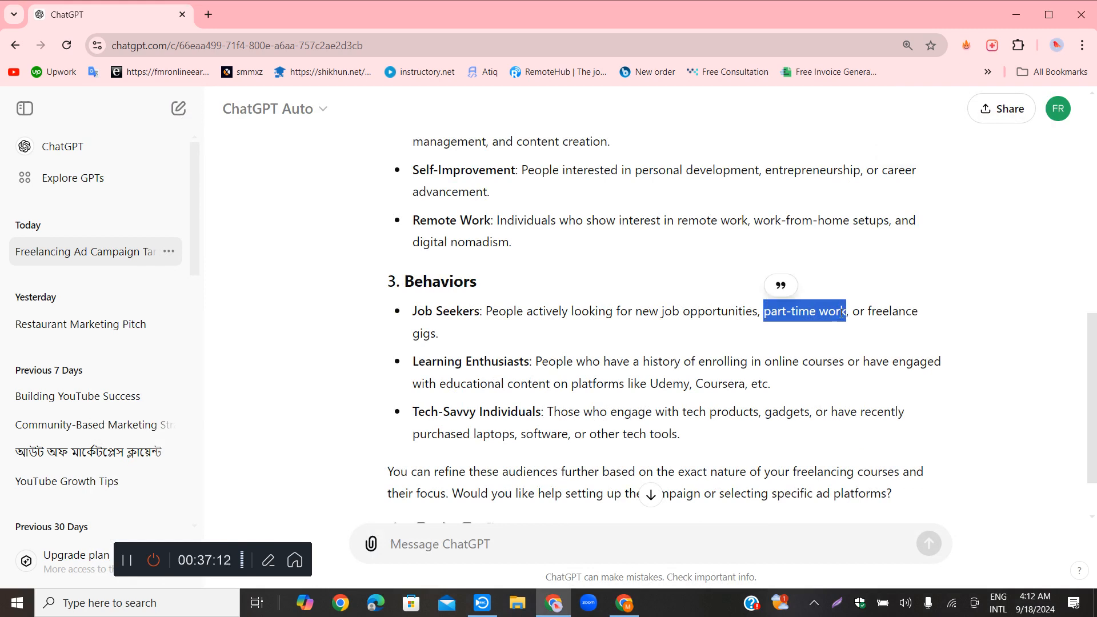
{"action": "right_click", "coordinate": [834, 313]}
{"action": "left_click", "coordinate": [885, 330]}
Switch to Ads Manager and search the detailed targeting for the copied term "part-time work"
{"action": "left_click", "coordinate": [626, 603]}
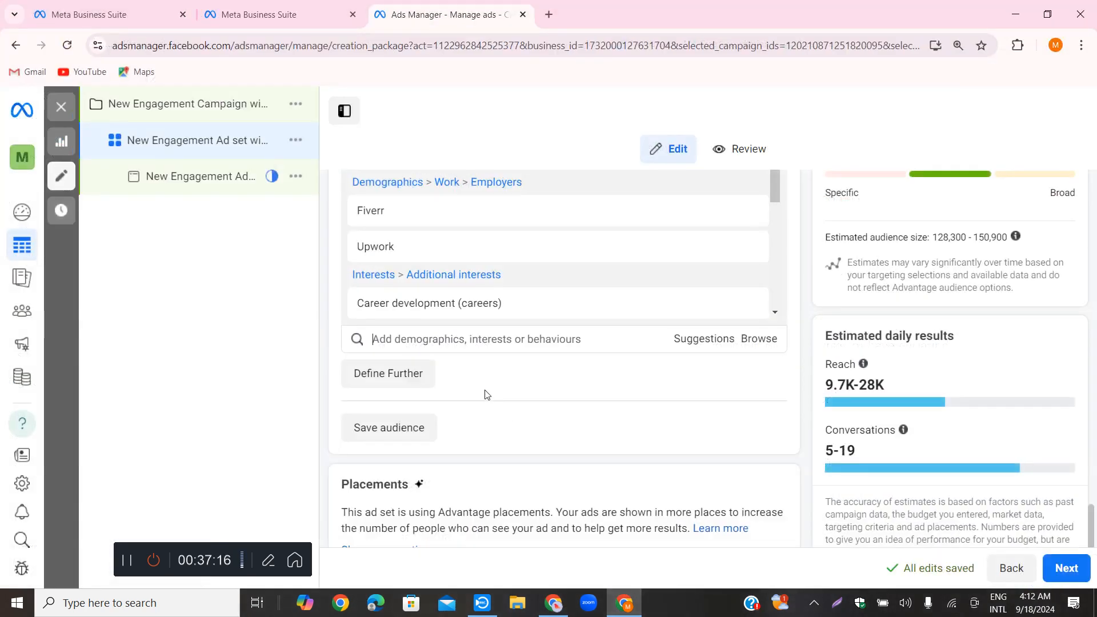
{"action": "right_click", "coordinate": [403, 343]}
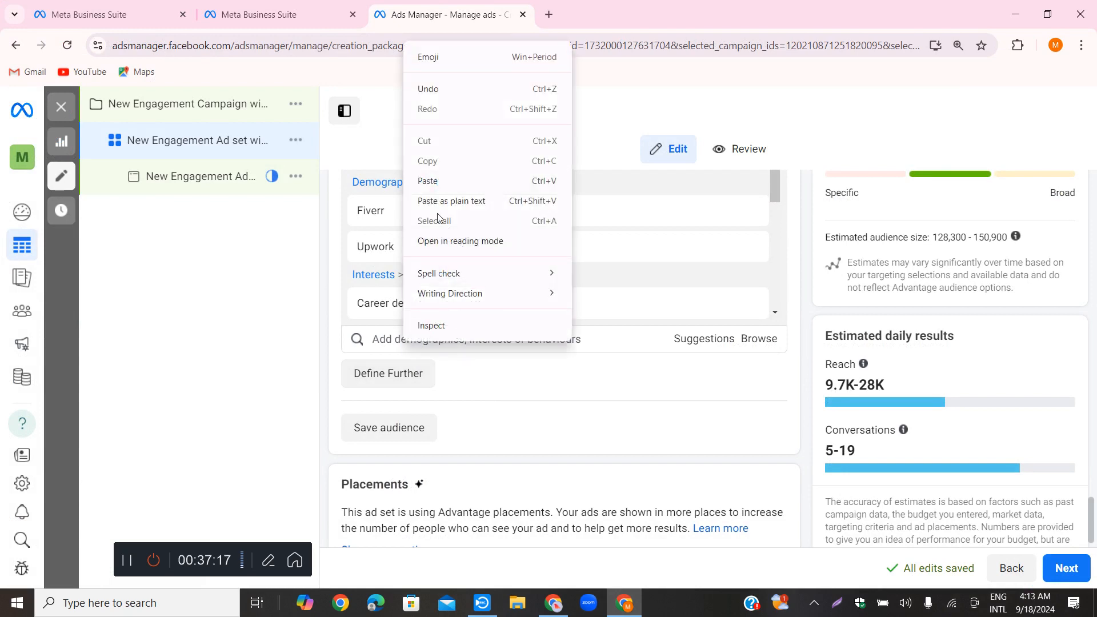
{"action": "left_click", "coordinate": [434, 179]}
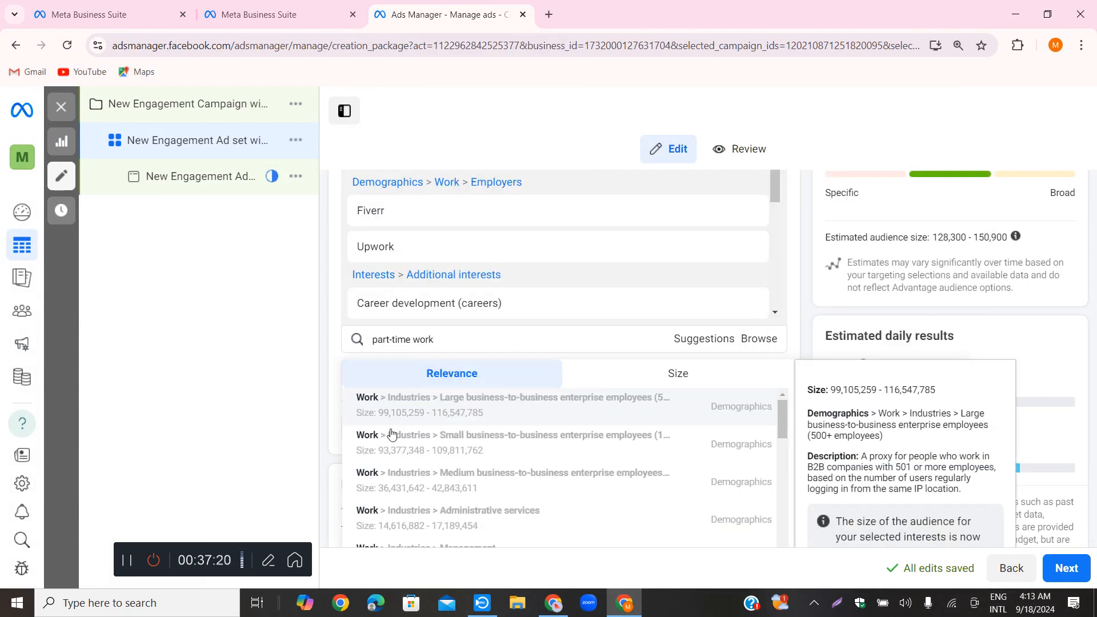
Examine the Work > Industries results for a demographic that suits freelancing job seekers
{"action": "scroll", "coordinate": [443, 462], "scroll_direction": "down", "scroll_amount": 2}
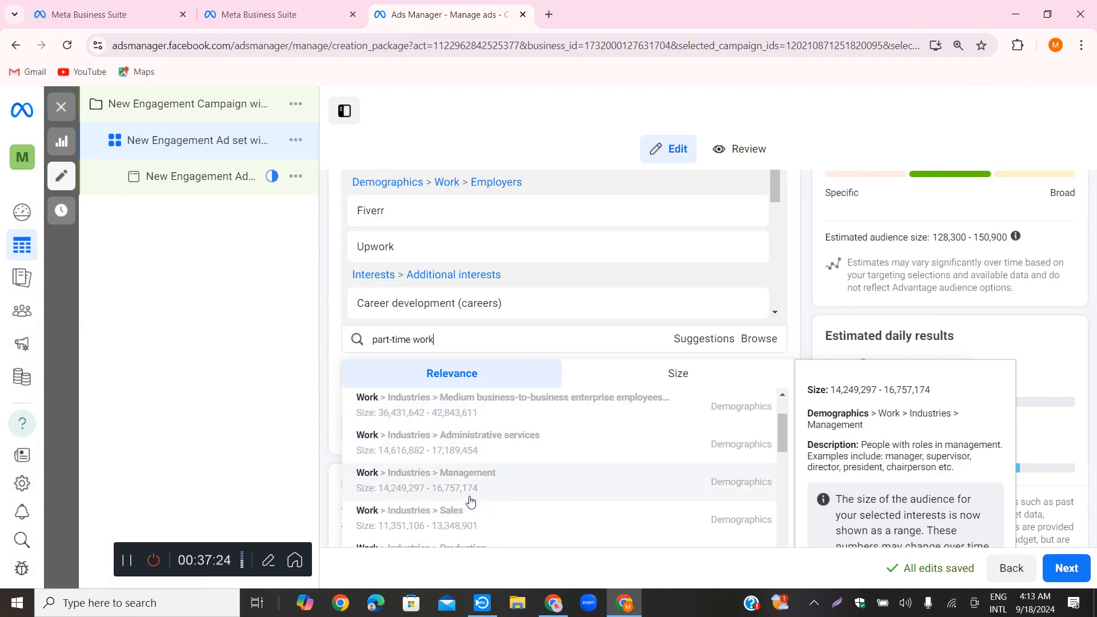
{"action": "scroll", "coordinate": [468, 495], "scroll_direction": "down", "scroll_amount": 3}
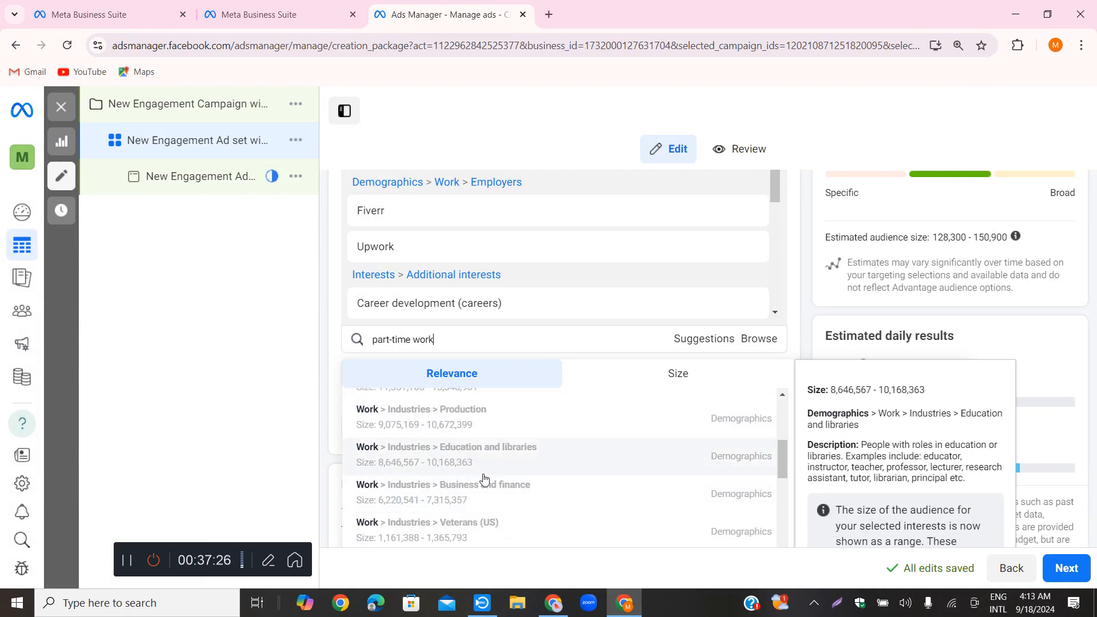
{"action": "scroll", "coordinate": [505, 485], "scroll_direction": "down", "scroll_amount": 3}
{"action": "scroll", "coordinate": [505, 484], "scroll_direction": "down", "scroll_amount": 2}
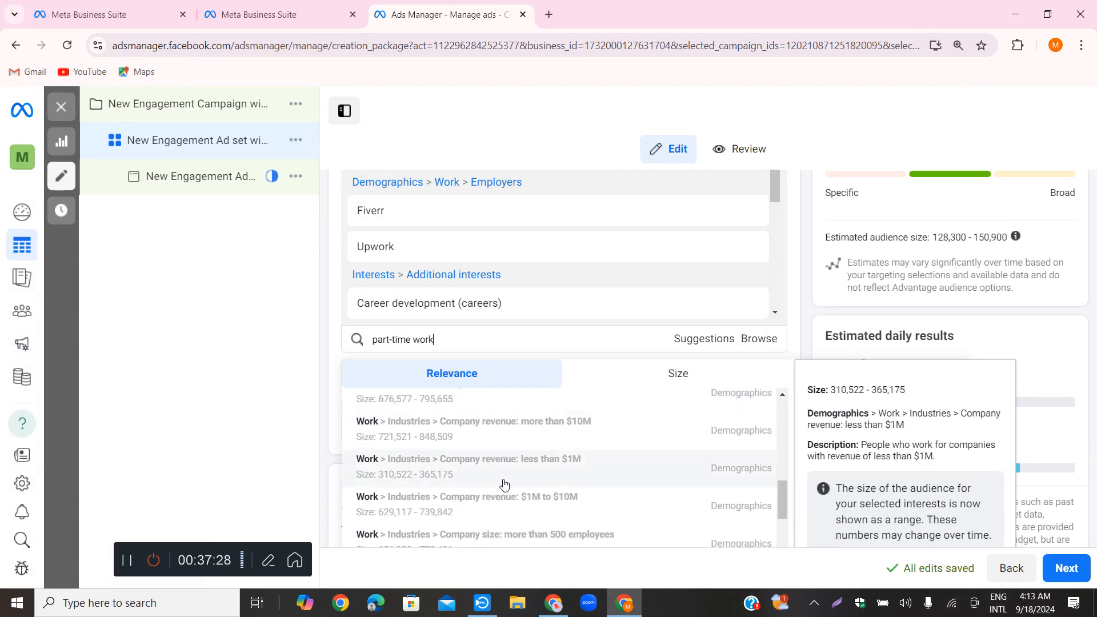
{"action": "scroll", "coordinate": [505, 484], "scroll_direction": "down", "scroll_amount": 7}
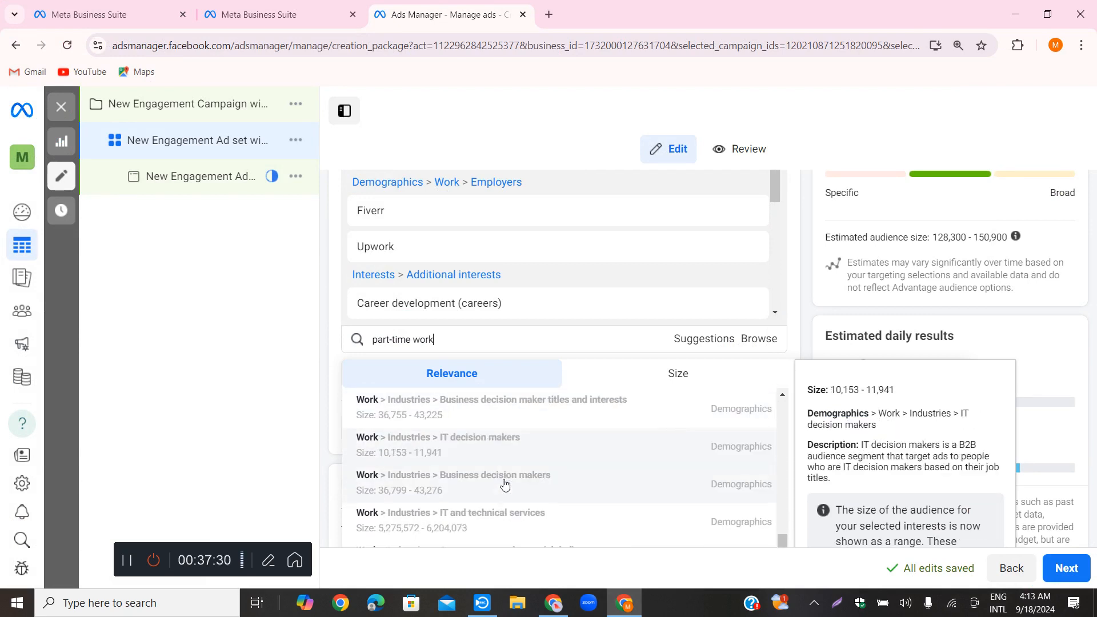
{"action": "scroll", "coordinate": [505, 485], "scroll_direction": "down", "scroll_amount": 3}
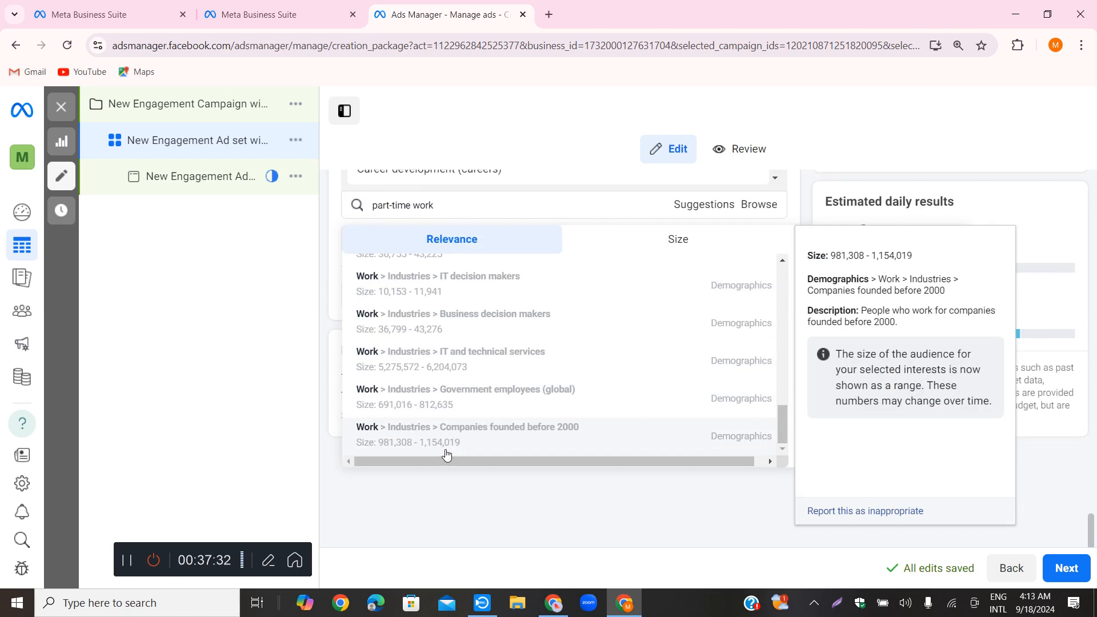
{"action": "scroll", "coordinate": [400, 297], "scroll_direction": "up", "scroll_amount": 5}
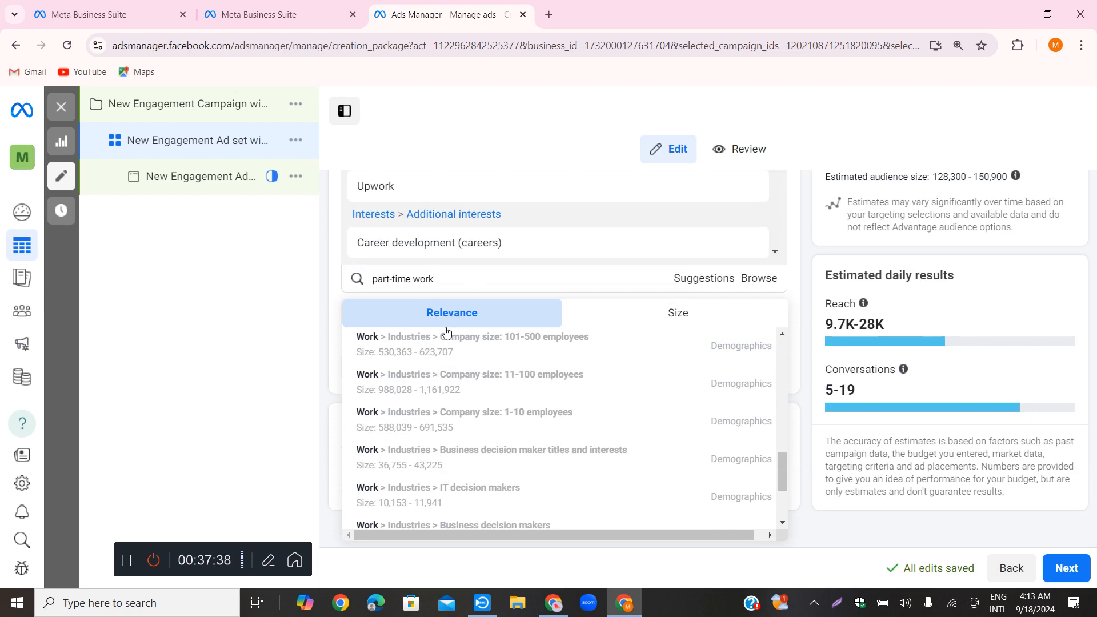
{"action": "scroll", "coordinate": [447, 337], "scroll_direction": "up", "scroll_amount": 1}
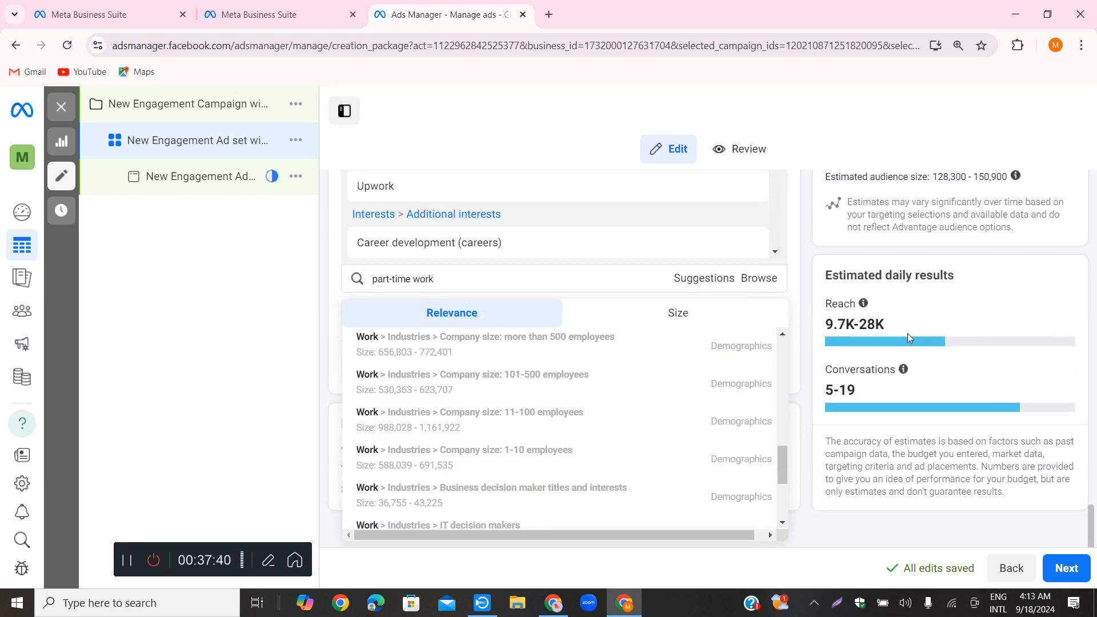
{"action": "scroll", "coordinate": [420, 369], "scroll_direction": "down", "scroll_amount": 1}
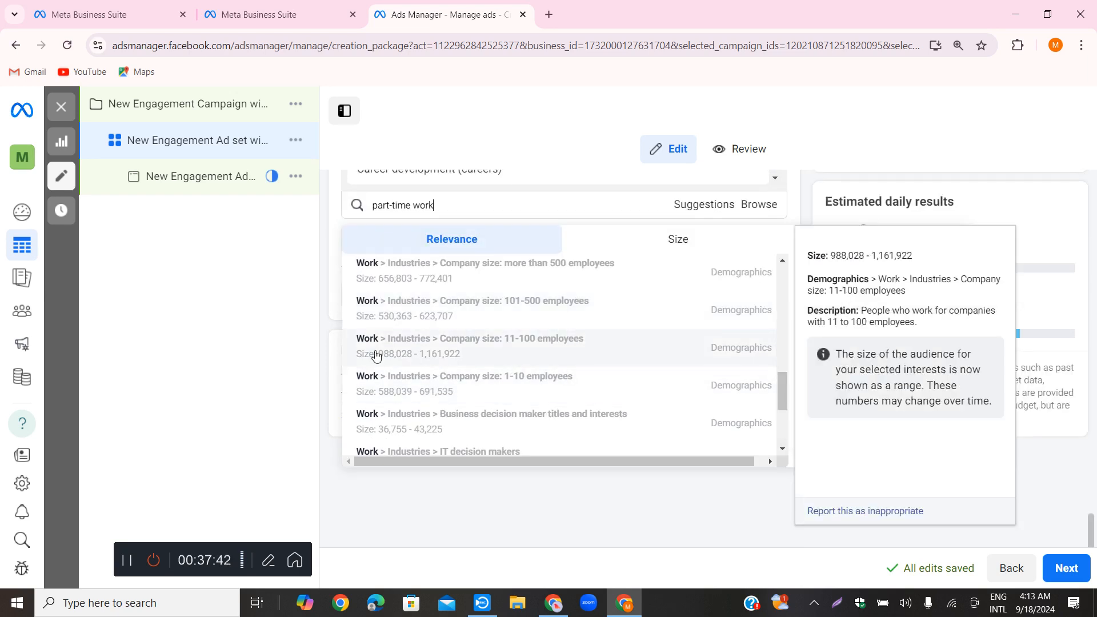
{"action": "scroll", "coordinate": [421, 384], "scroll_direction": "down", "scroll_amount": 1}
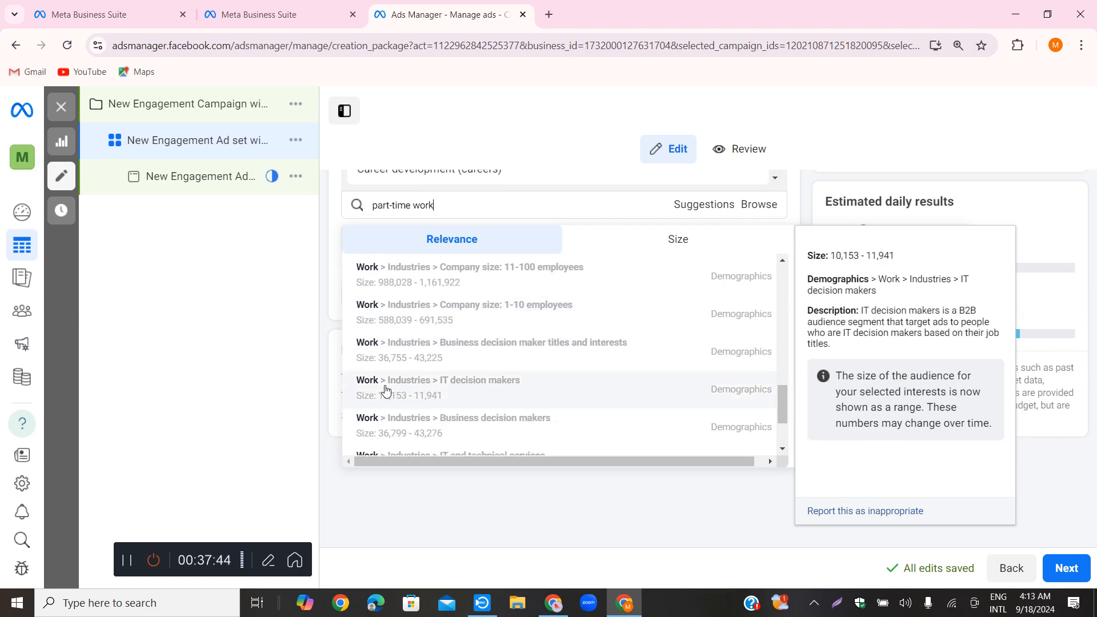
{"action": "scroll", "coordinate": [399, 386], "scroll_direction": "down", "scroll_amount": 2}
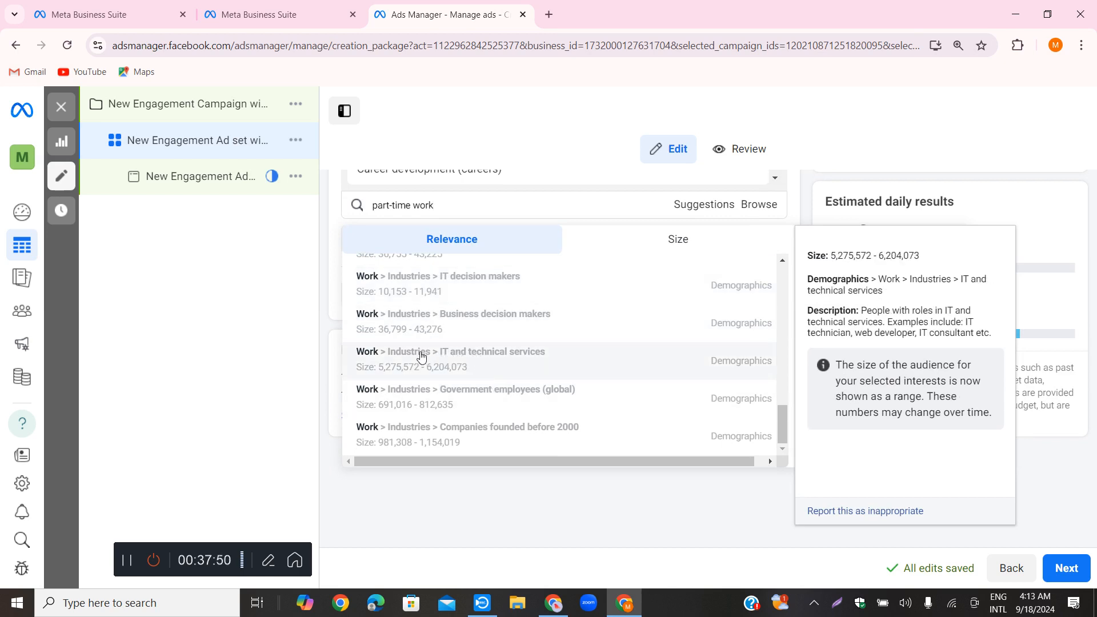
Add the IT and technical services industry to the detailed targeting, then switch to ChatGPT and review the suggested Behaviors
{"action": "left_click", "coordinate": [370, 359]}
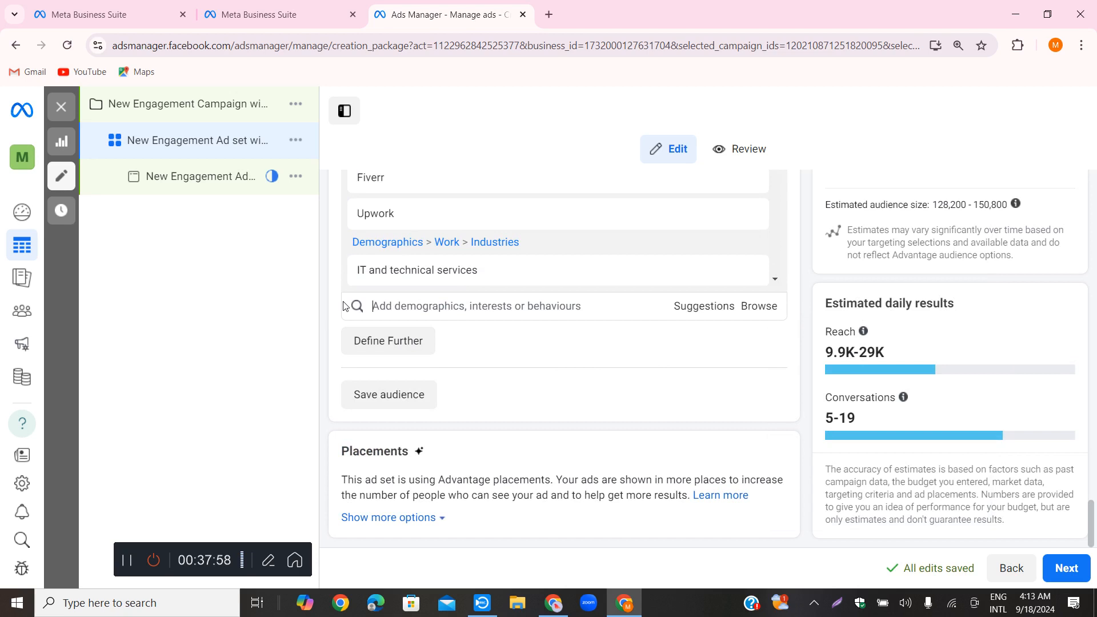
{"action": "left_click", "coordinate": [553, 603]}
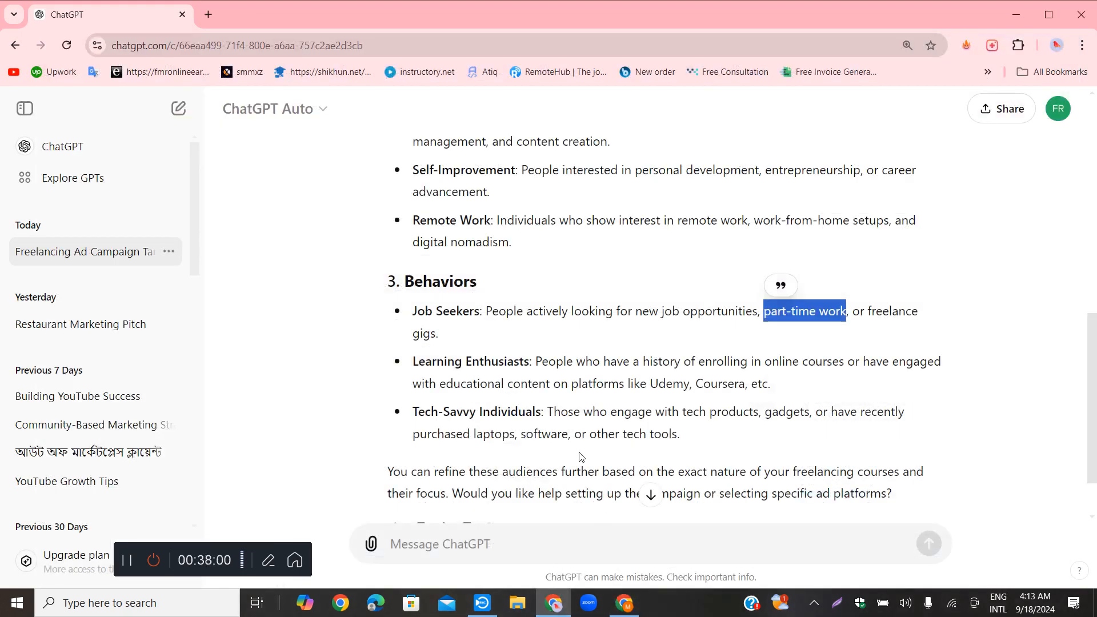
{"action": "scroll", "coordinate": [603, 400], "scroll_direction": "down", "scroll_amount": 1}
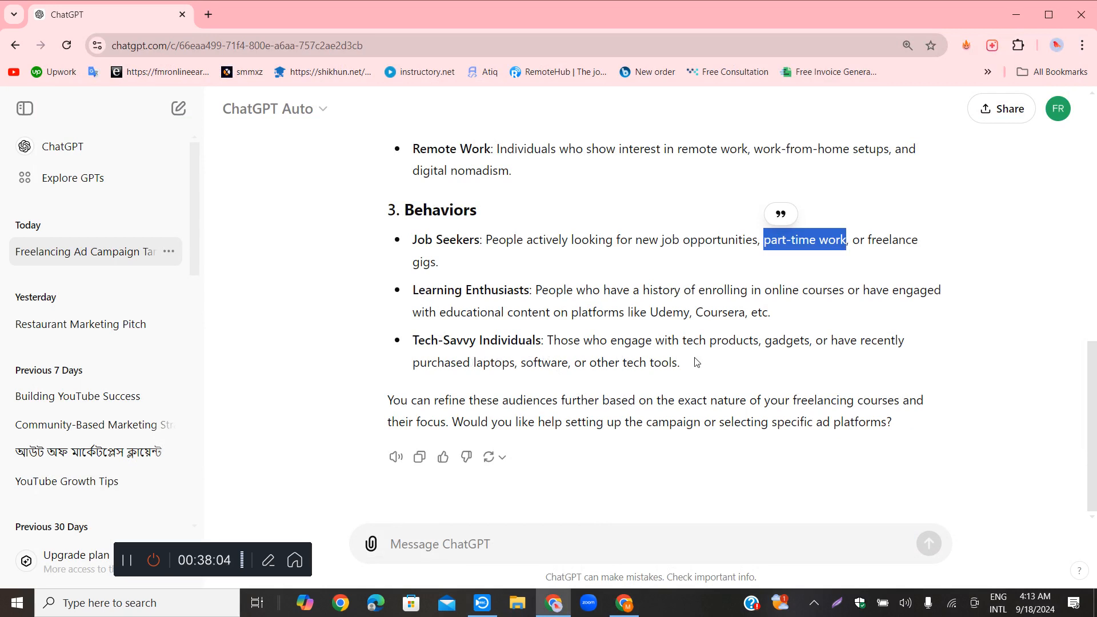
Switch to Ads Manager, browse the targeting options to Behaviours > Digital activities and add Console gamers
{"action": "left_click", "coordinate": [624, 603]}
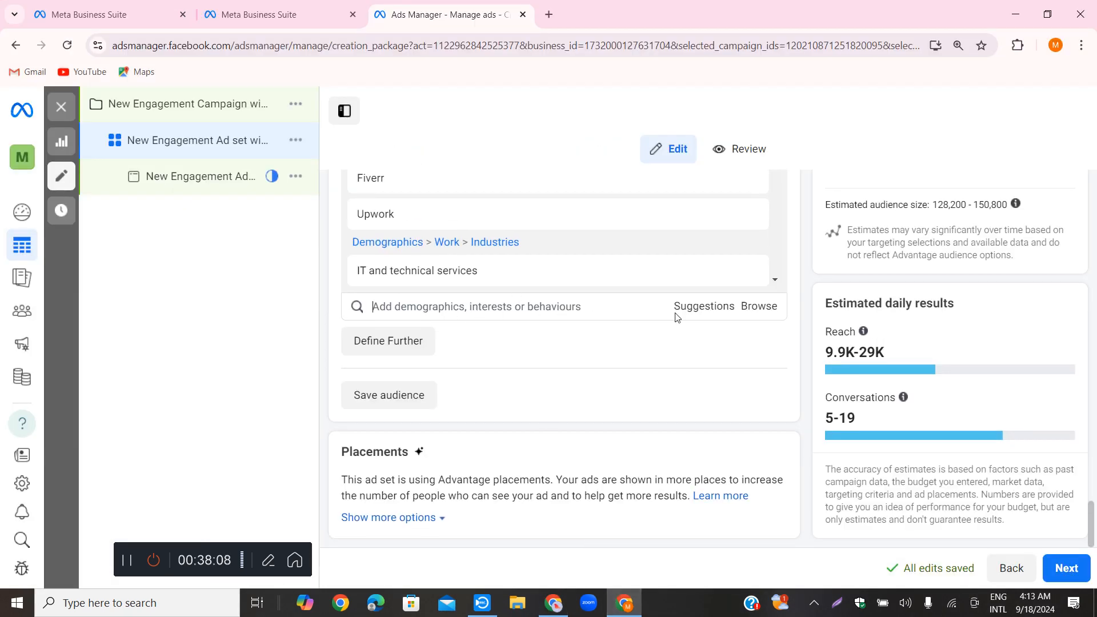
{"action": "left_click", "coordinate": [748, 307]}
{"action": "left_click", "coordinate": [391, 393]}
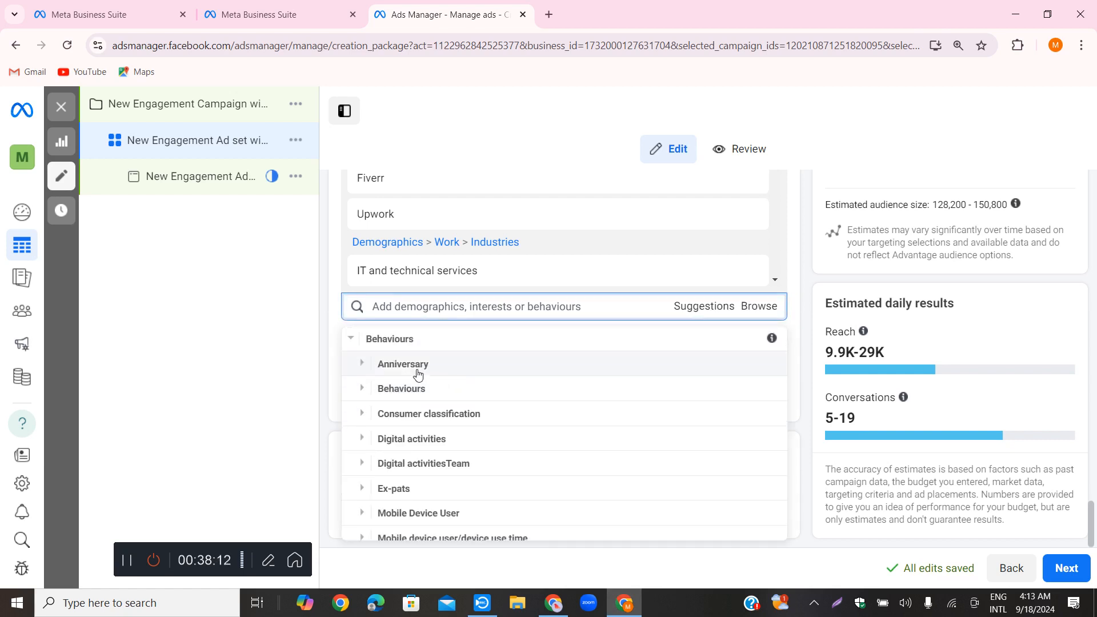
{"action": "left_click", "coordinate": [415, 438]}
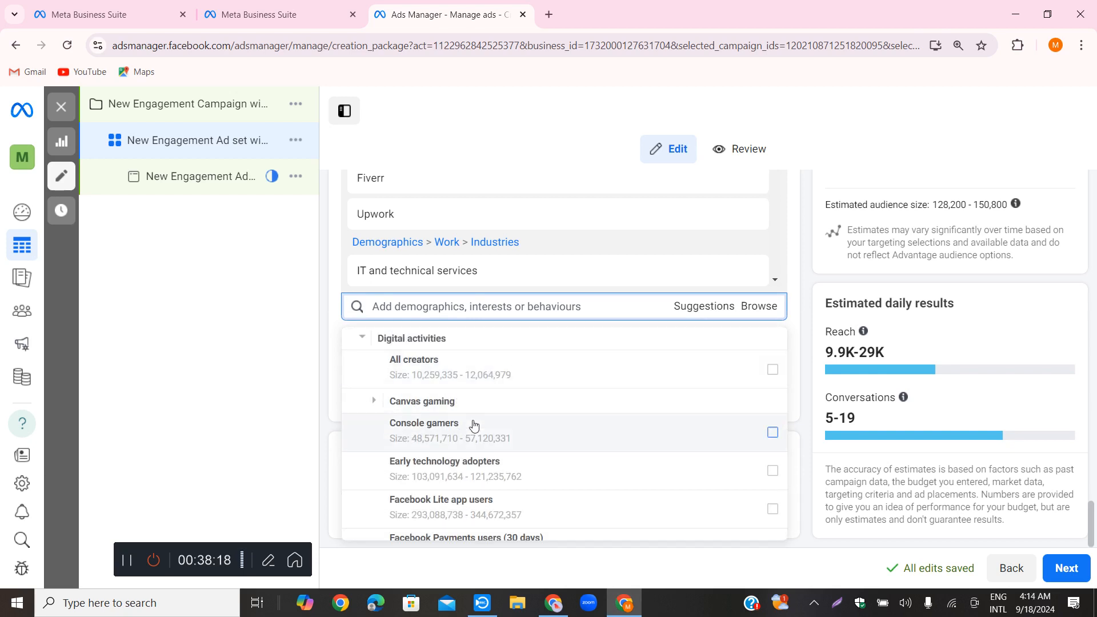
{"action": "left_click", "coordinate": [773, 433]}
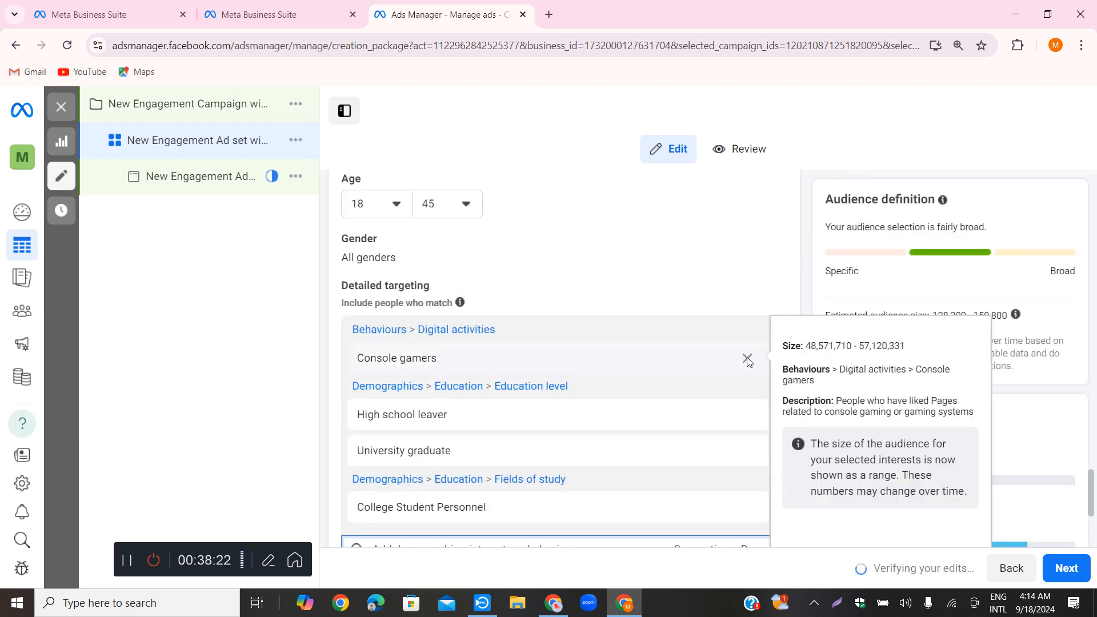
Add New active business (< 12 months) from the Digital activities behaviours to the detailed targeting
{"action": "scroll", "coordinate": [638, 328], "scroll_direction": "down", "scroll_amount": 2}
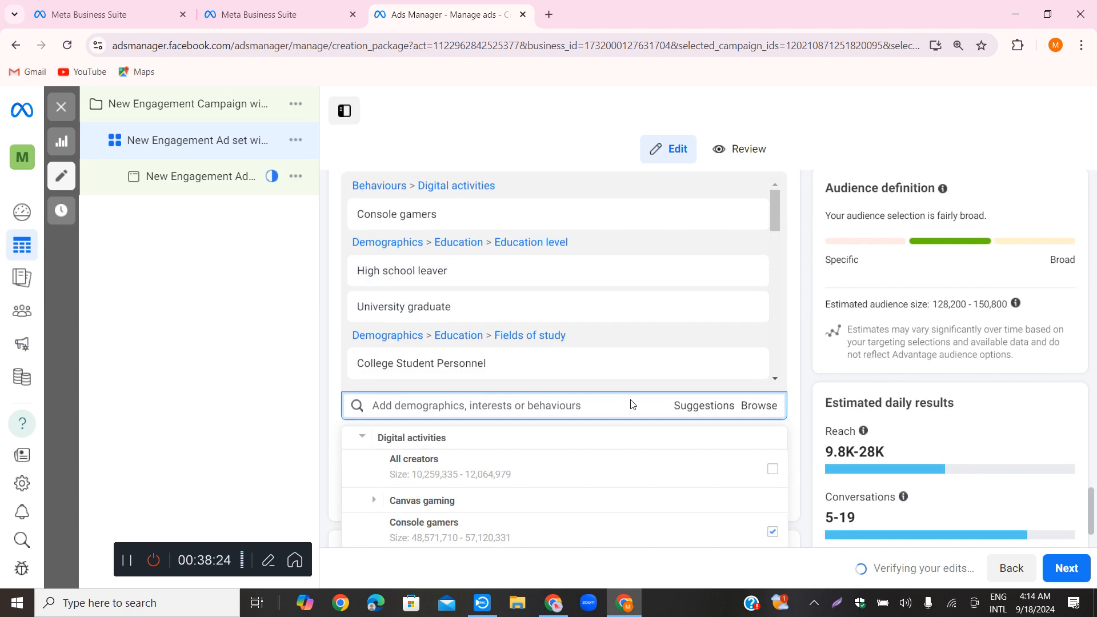
{"action": "scroll", "coordinate": [632, 403], "scroll_direction": "down", "scroll_amount": 2}
{"action": "scroll", "coordinate": [629, 357], "scroll_direction": "down", "scroll_amount": 4}
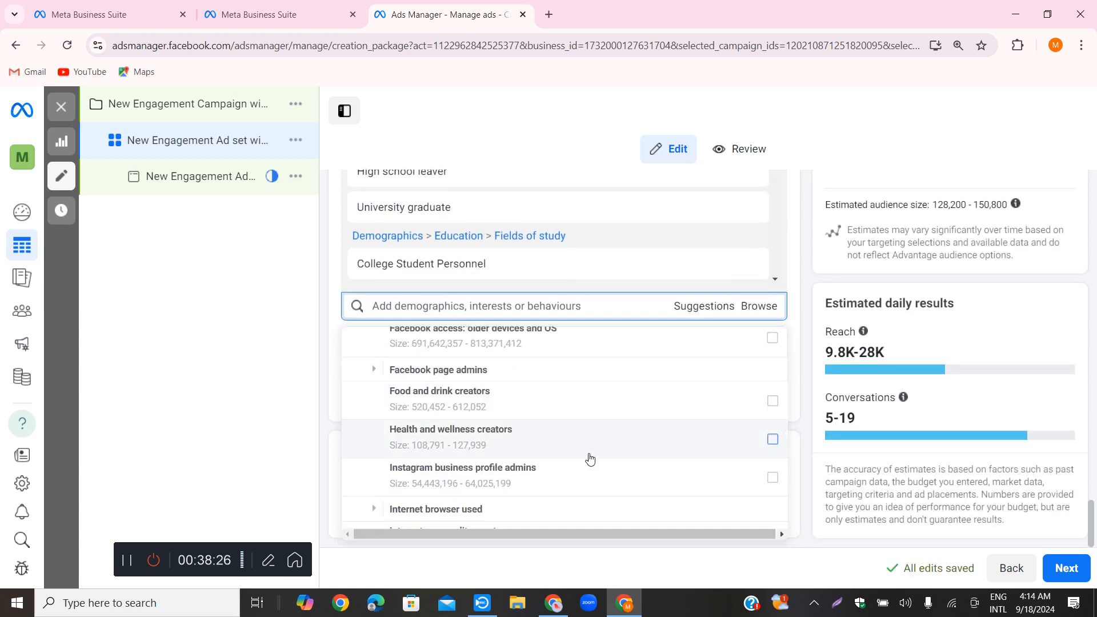
{"action": "scroll", "coordinate": [443, 426], "scroll_direction": "up", "scroll_amount": 2}
{"action": "scroll", "coordinate": [518, 417], "scroll_direction": "down", "scroll_amount": 5}
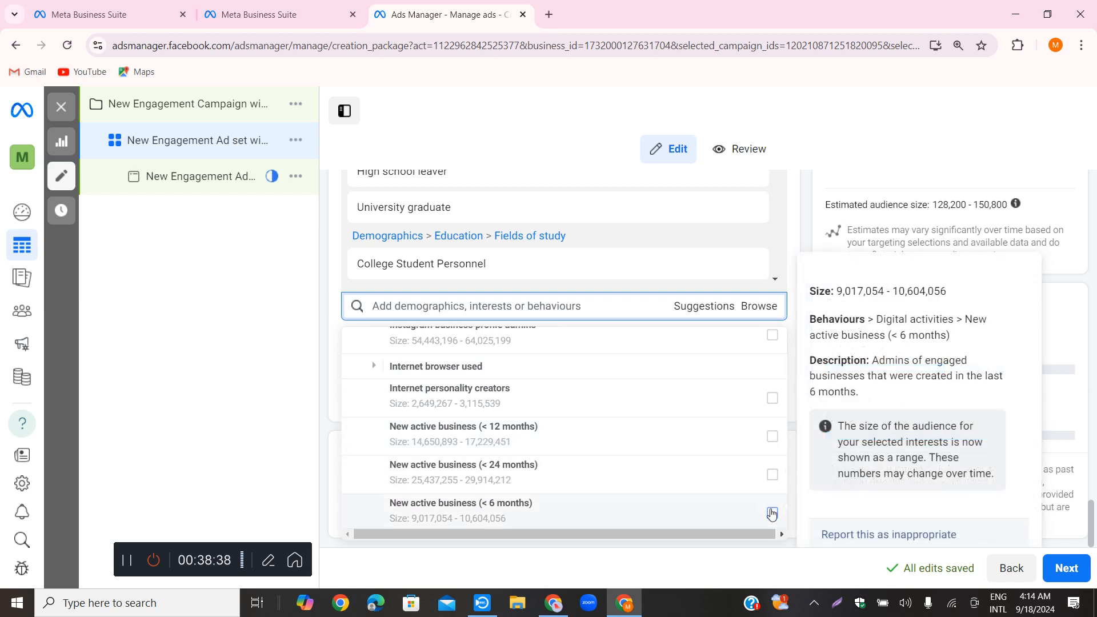
{"action": "left_click", "coordinate": [773, 439]}
Examine the selected targeting entries and the remaining Digital activities, Digital activitiesTeam and Ex-pats behaviours, and close the options list
{"action": "scroll", "coordinate": [645, 414], "scroll_direction": "down", "scroll_amount": 3}
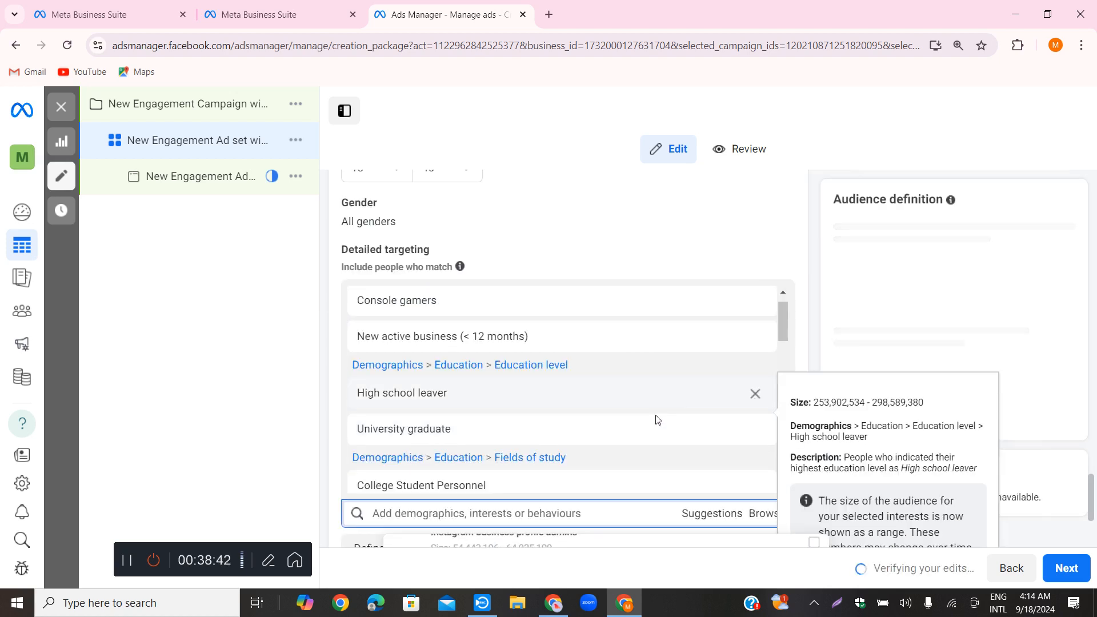
{"action": "scroll", "coordinate": [653, 418], "scroll_direction": "down", "scroll_amount": 8}
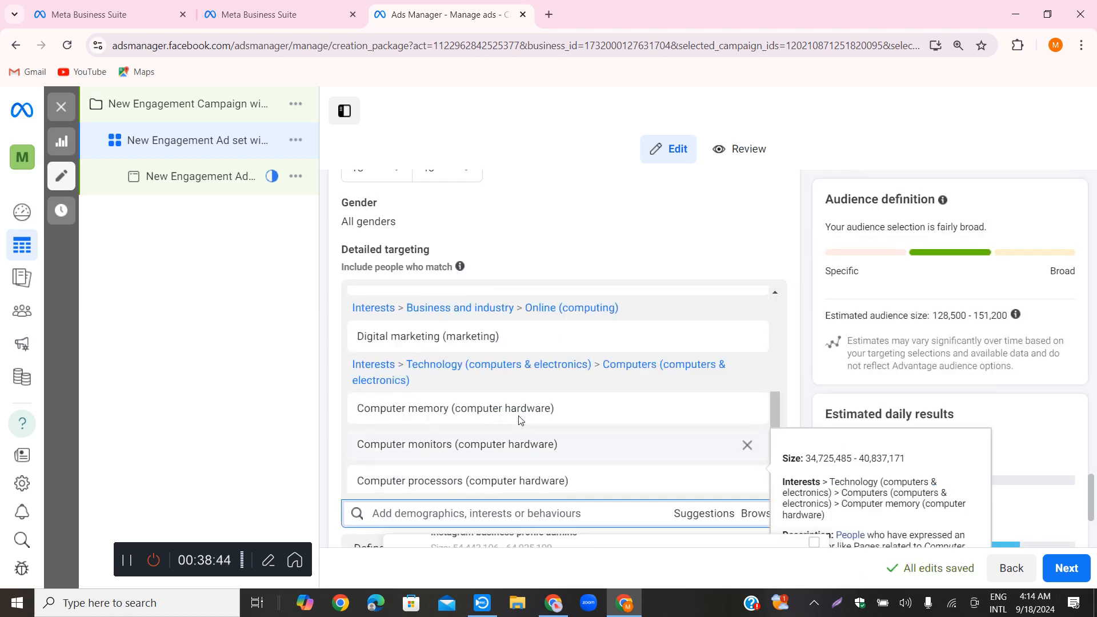
{"action": "left_click", "coordinate": [457, 513]}
{"action": "scroll", "coordinate": [478, 495], "scroll_direction": "down", "scroll_amount": 4}
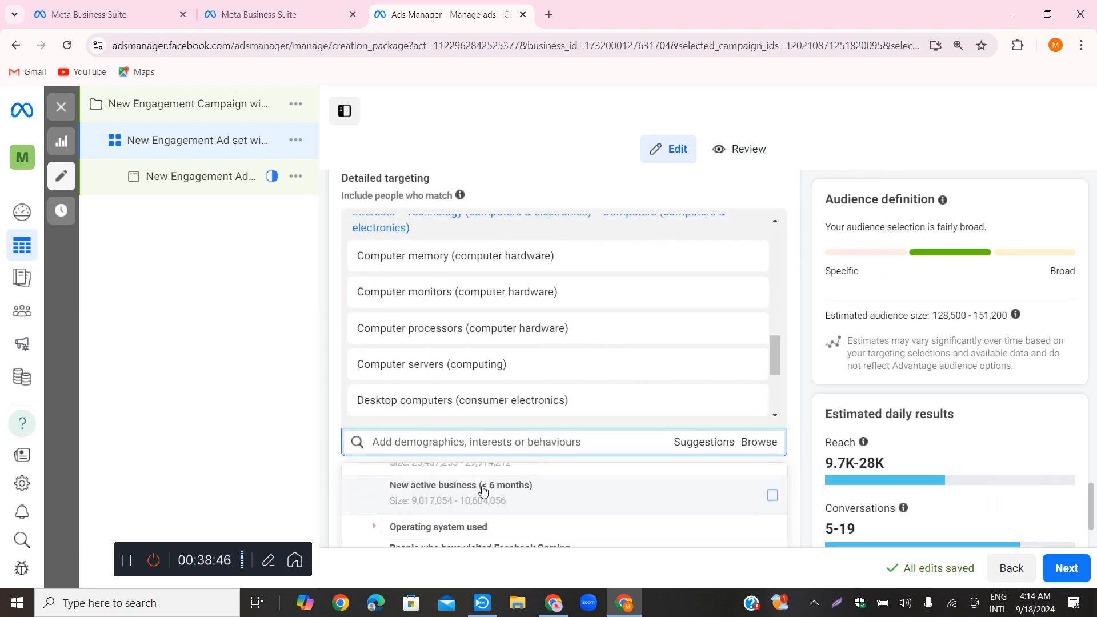
{"action": "scroll", "coordinate": [496, 492], "scroll_direction": "down", "scroll_amount": 3}
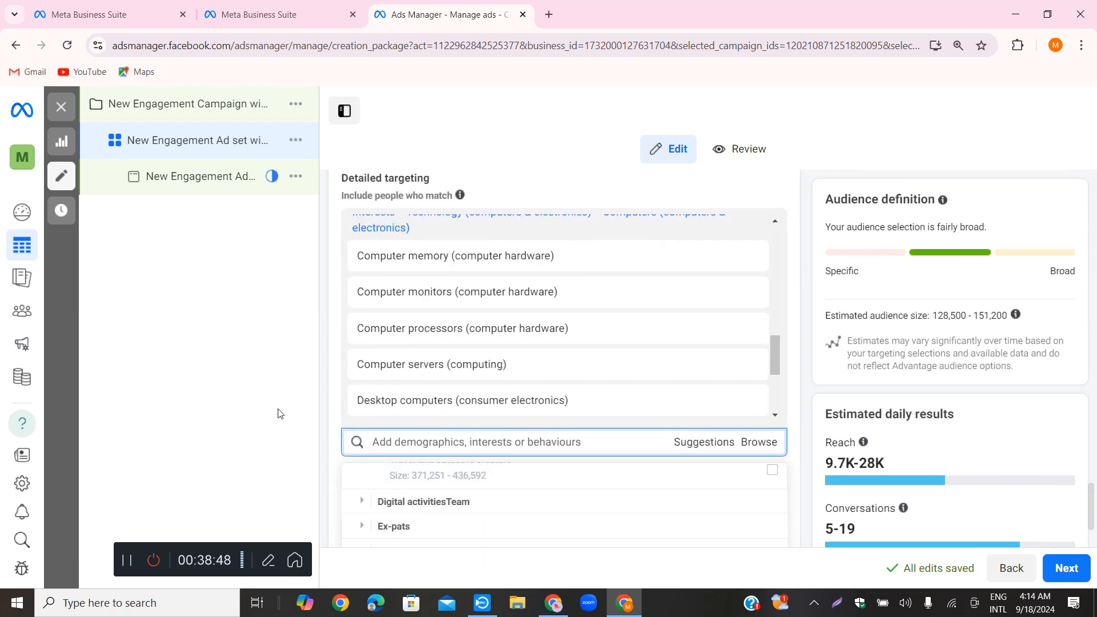
{"action": "left_click", "coordinate": [423, 502]}
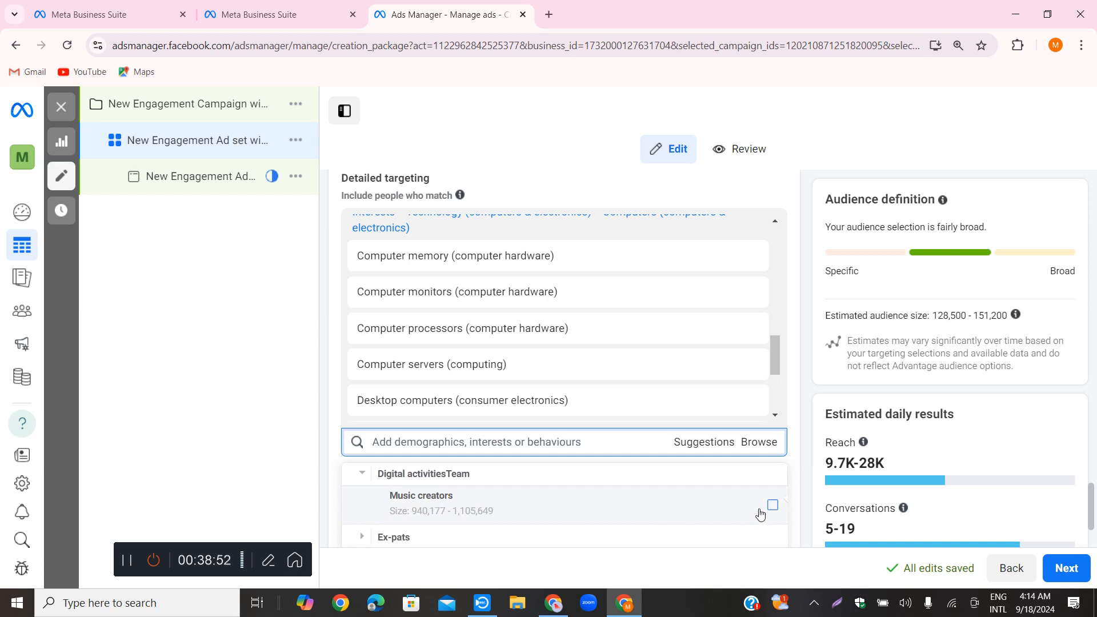
{"action": "left_click", "coordinate": [435, 538]}
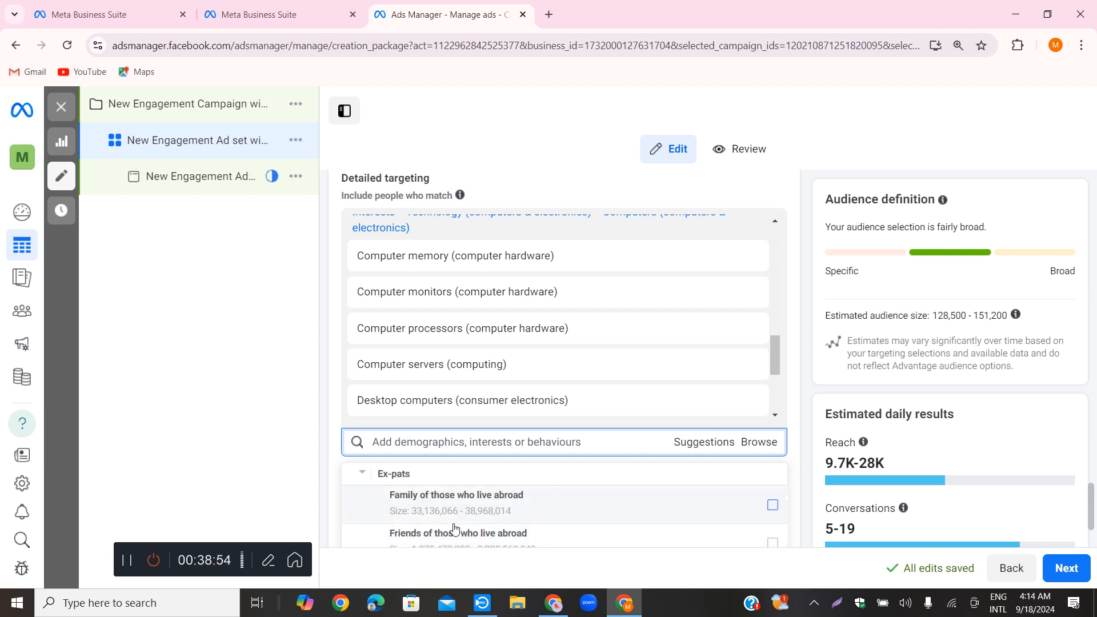
{"action": "scroll", "coordinate": [494, 510], "scroll_direction": "down", "scroll_amount": 2}
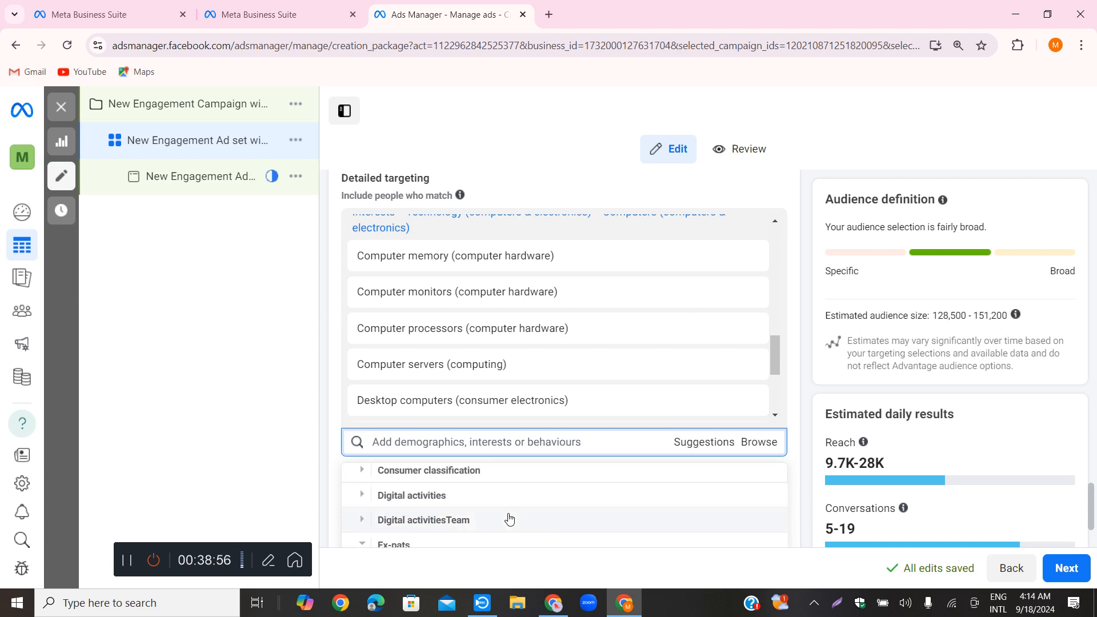
{"action": "scroll", "coordinate": [509, 518], "scroll_direction": "down", "scroll_amount": 8}
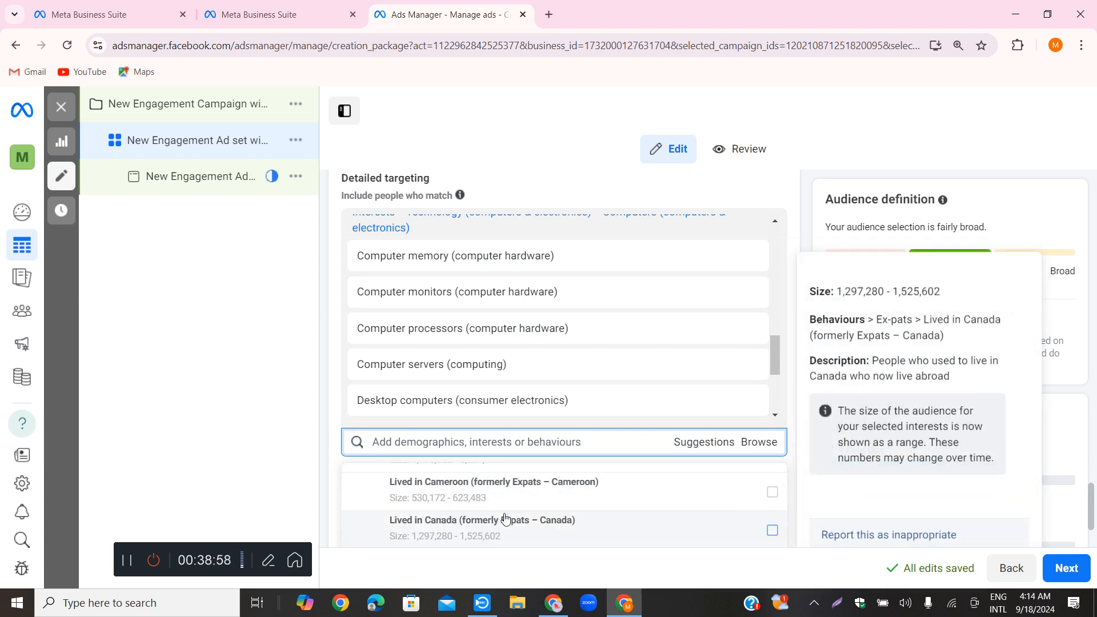
{"action": "scroll", "coordinate": [549, 519], "scroll_direction": "up", "scroll_amount": 10}
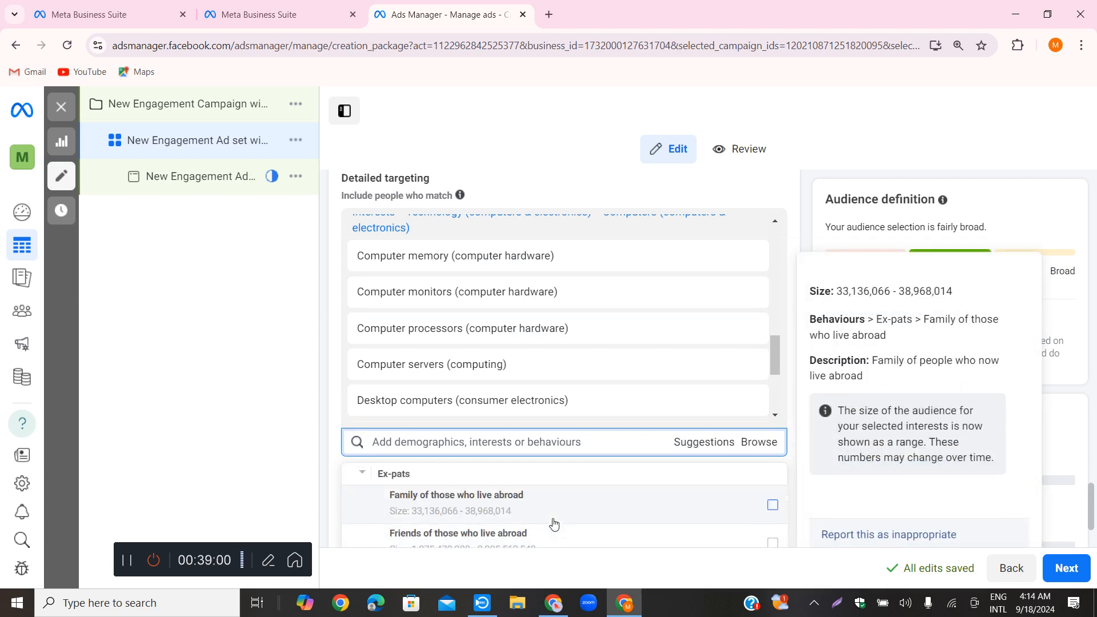
{"action": "scroll", "coordinate": [553, 522], "scroll_direction": "up", "scroll_amount": 2}
{"action": "scroll", "coordinate": [479, 480], "scroll_direction": "up", "scroll_amount": 3}
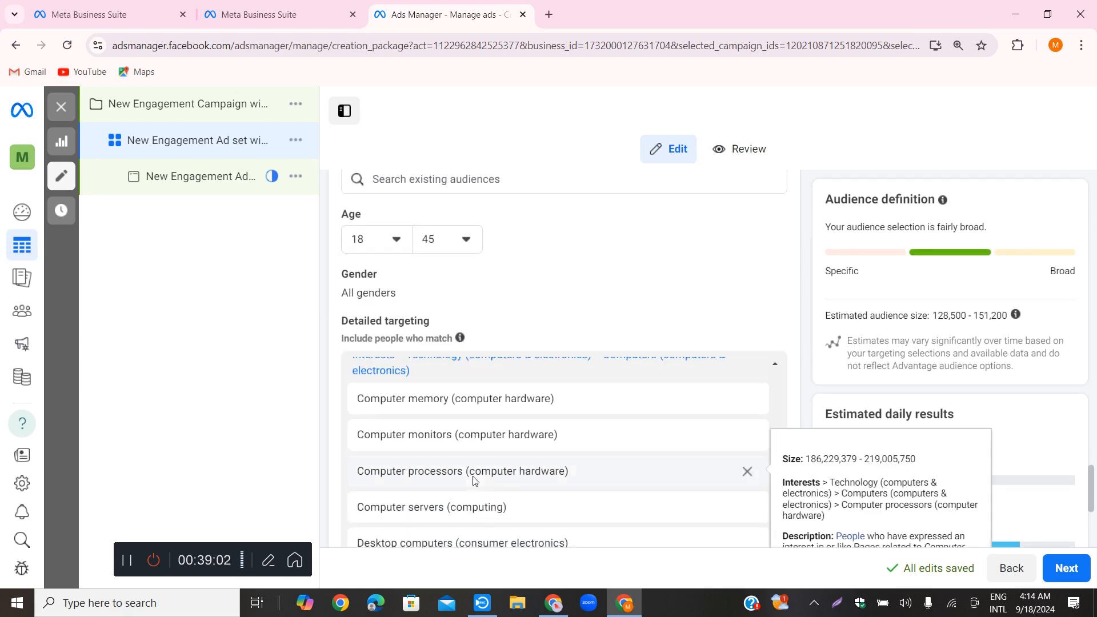
{"action": "scroll", "coordinate": [513, 489], "scroll_direction": "down", "scroll_amount": 1}
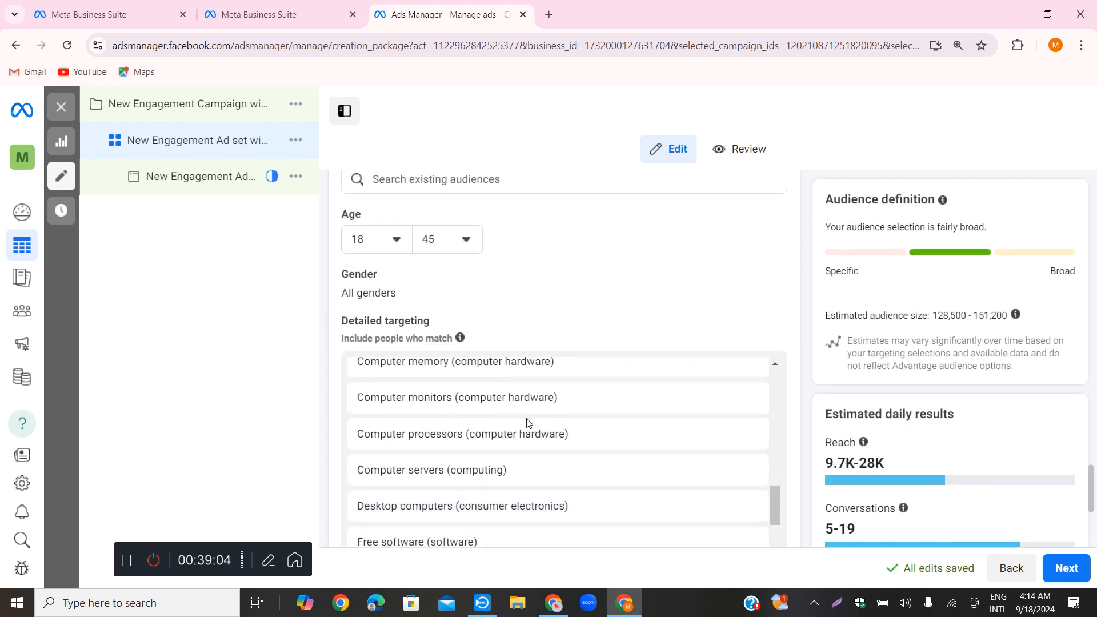
{"action": "scroll", "coordinate": [672, 240], "scroll_direction": "down", "scroll_amount": 2}
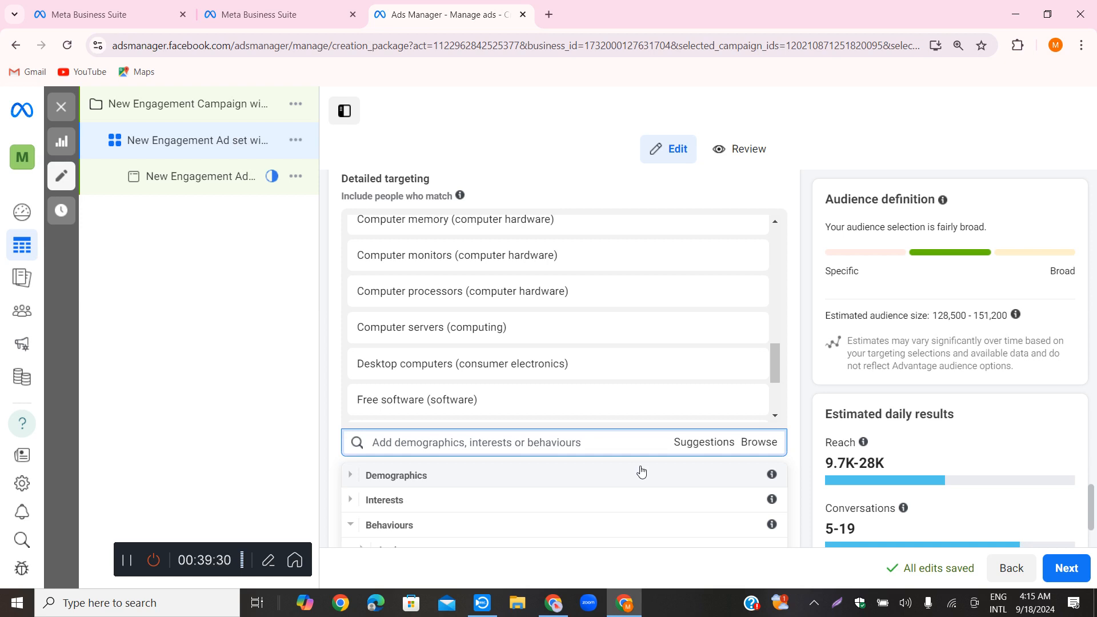
{"action": "left_click", "coordinate": [326, 453]}
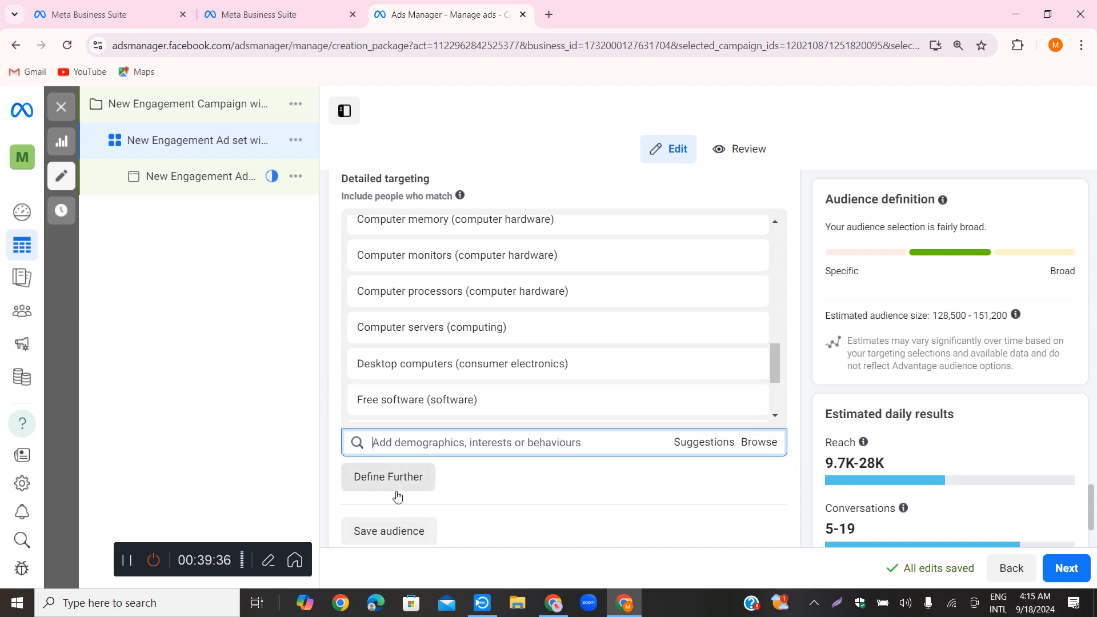
{"action": "left_click", "coordinate": [242, 380]}
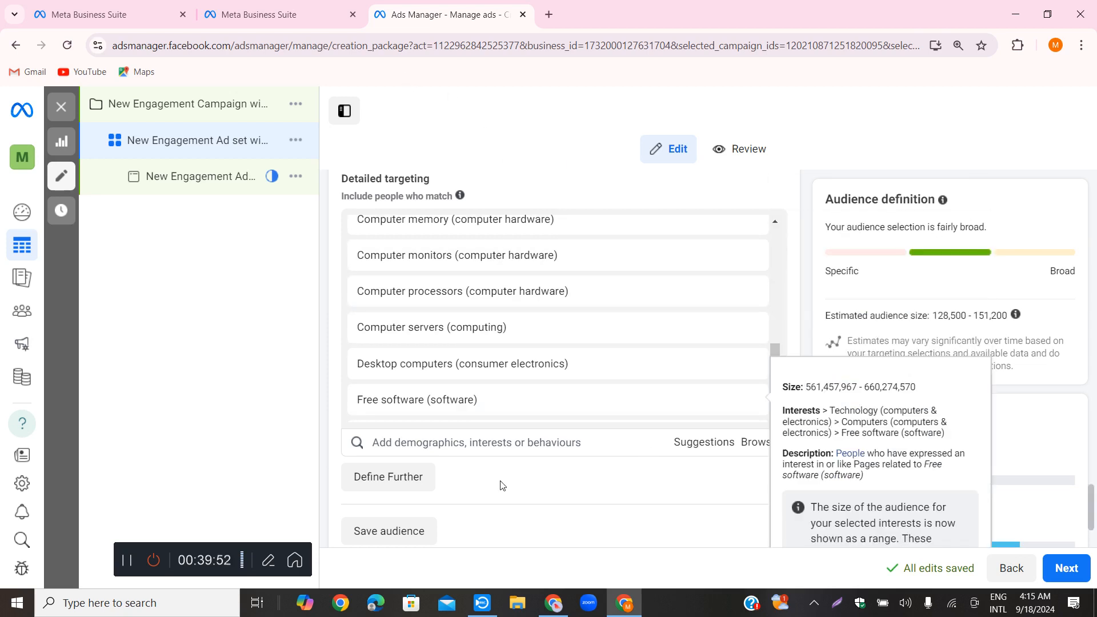
Switch to ChatGPT and reread the freelancing institute prompt along with its suggested demographics, interests and behaviors
{"action": "left_click", "coordinate": [554, 602]}
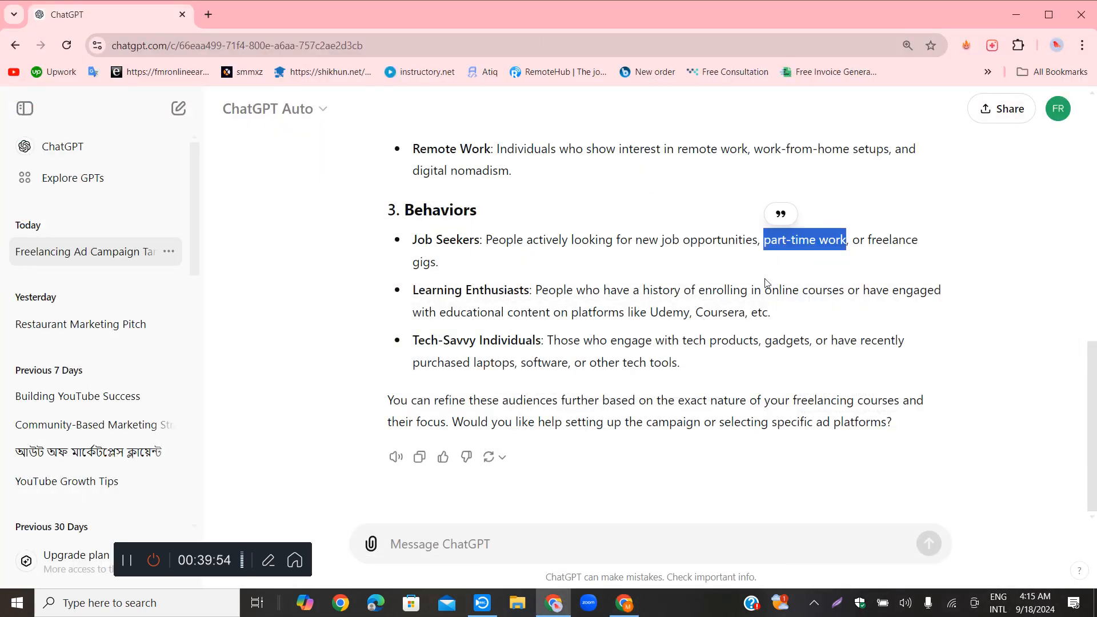
{"action": "left_click", "coordinate": [637, 277]}
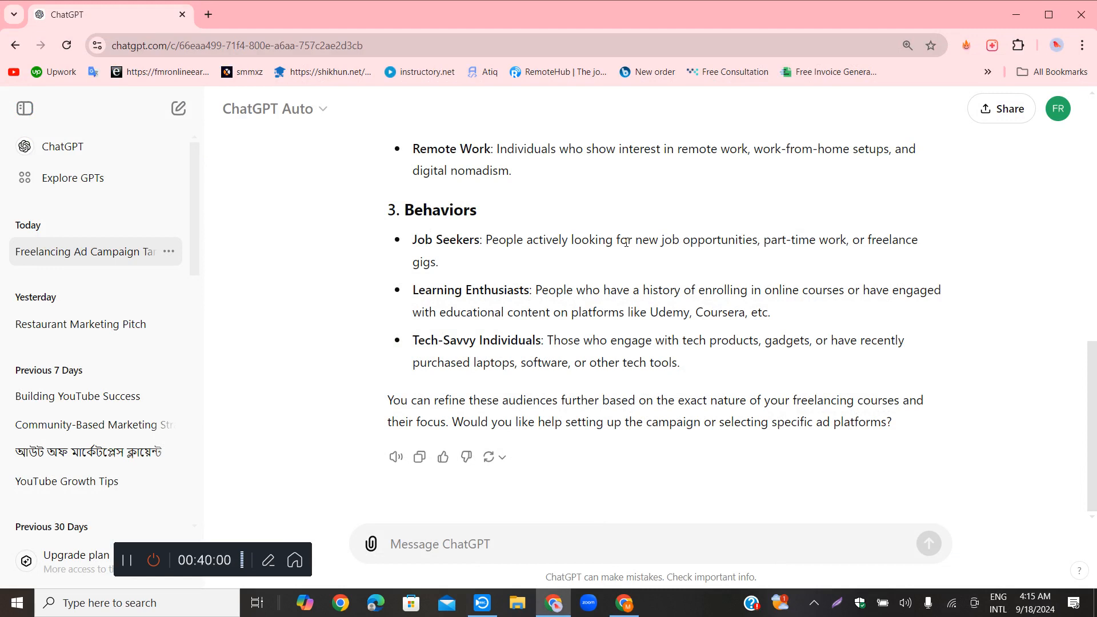
{"action": "scroll", "coordinate": [626, 243], "scroll_direction": "up", "scroll_amount": 10}
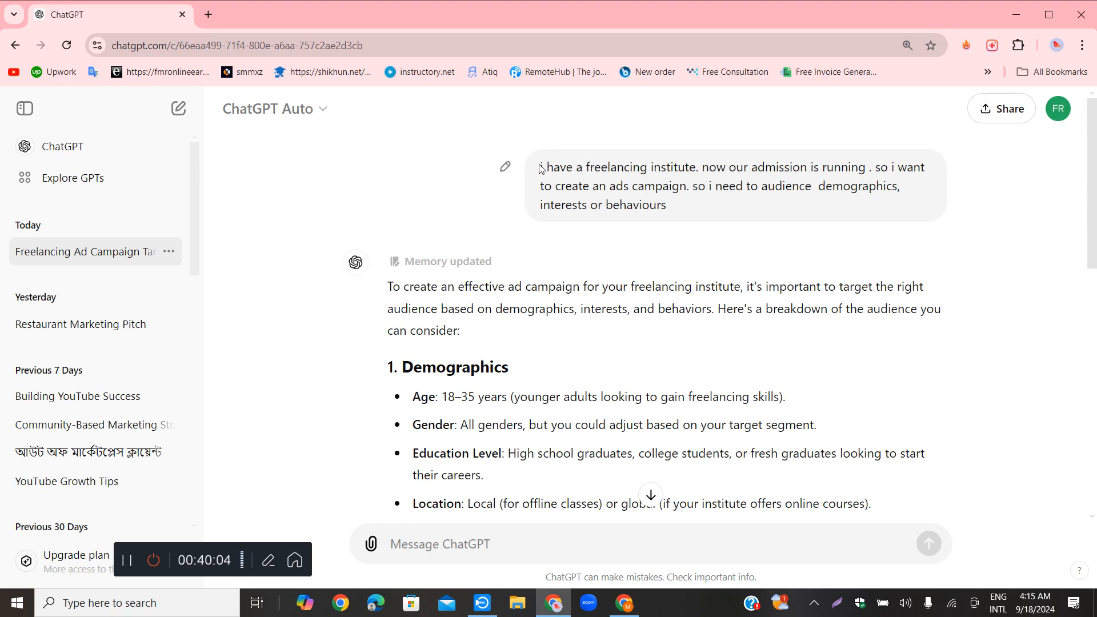
{"action": "mouse_move", "coordinate": [535, 169]}
{"action": "left_mouse_down"}
{"action": "mouse_move", "coordinate": [610, 168]}
{"action": "mouse_move", "coordinate": [541, 168]}
{"action": "left_mouse_up"}
{"action": "left_click", "coordinate": [542, 167]}
{"action": "scroll", "coordinate": [520, 337], "scroll_direction": "down", "scroll_amount": 12}
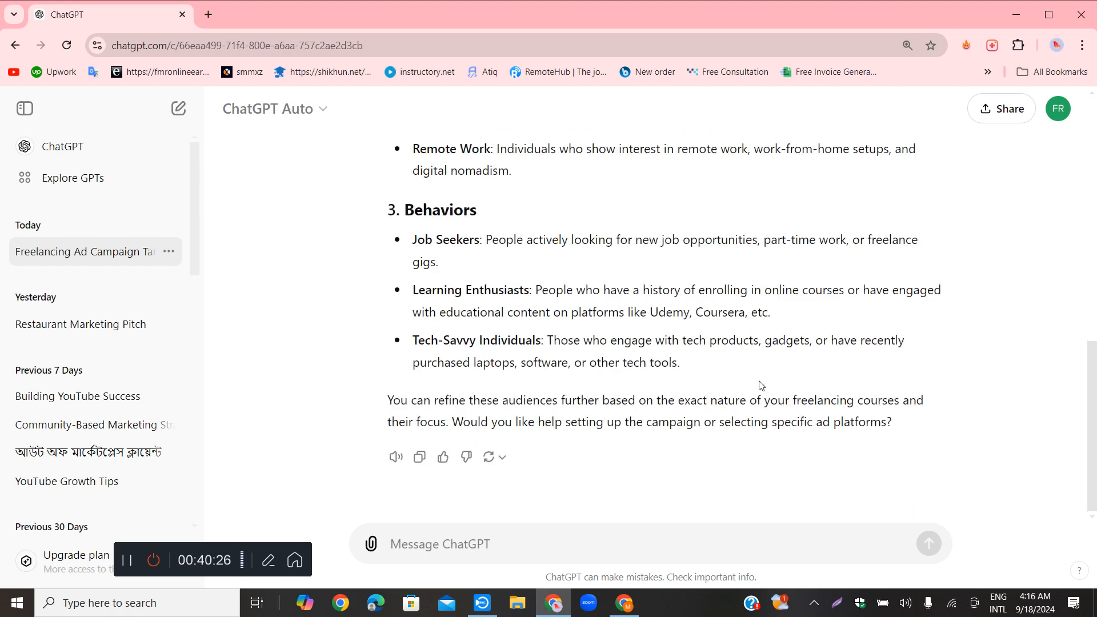
{"action": "scroll", "coordinate": [828, 421], "scroll_direction": "up", "scroll_amount": 1}
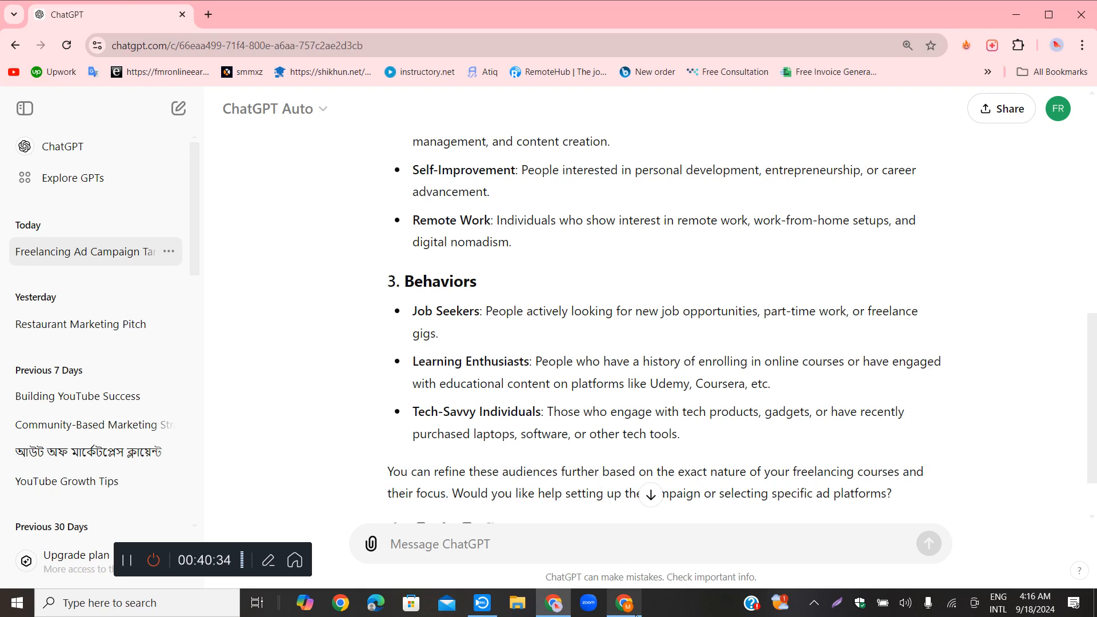
{"action": "mouse_move", "coordinate": [628, 610]}
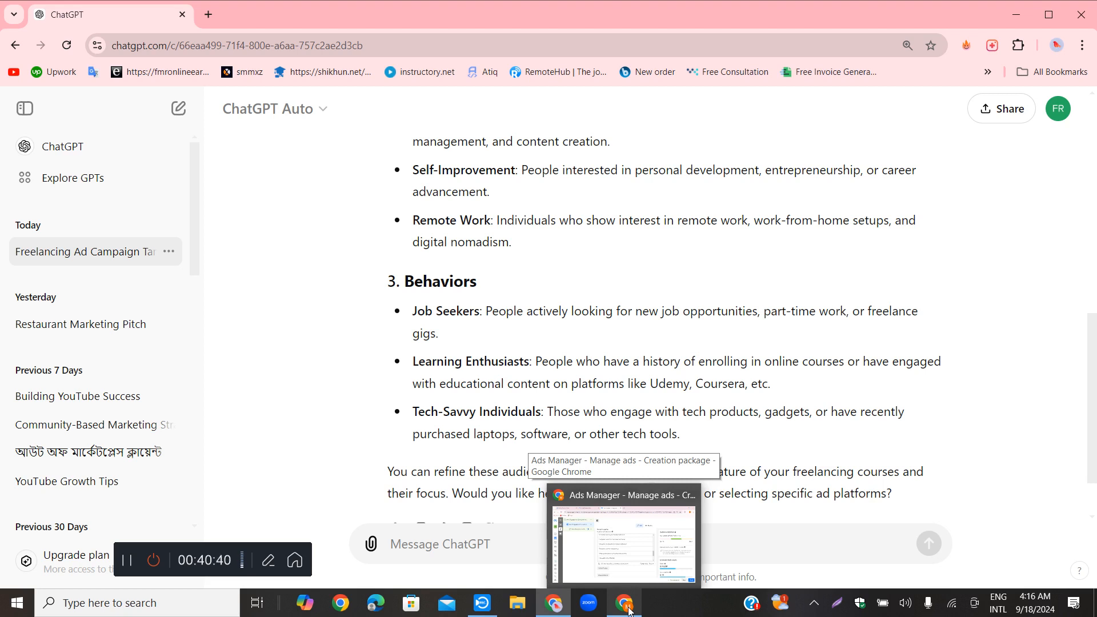
{"action": "left_click", "coordinate": [127, 560]}
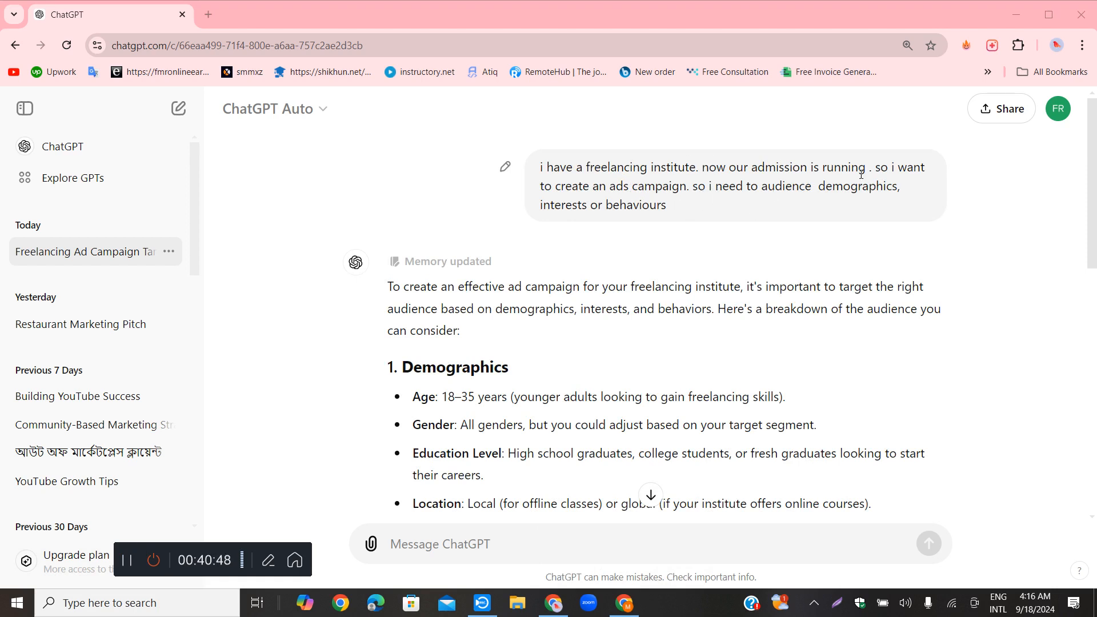
{"action": "left_click_drag", "start_coordinate": [878, 165], "coordinate": [886, 207]}
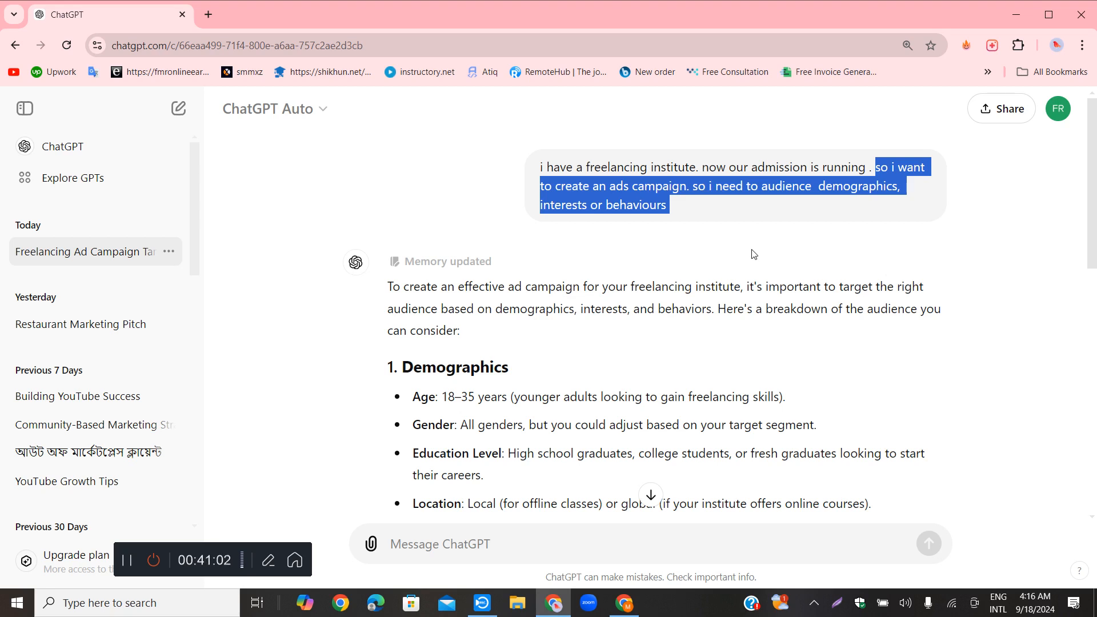
{"action": "left_click", "coordinate": [743, 221]}
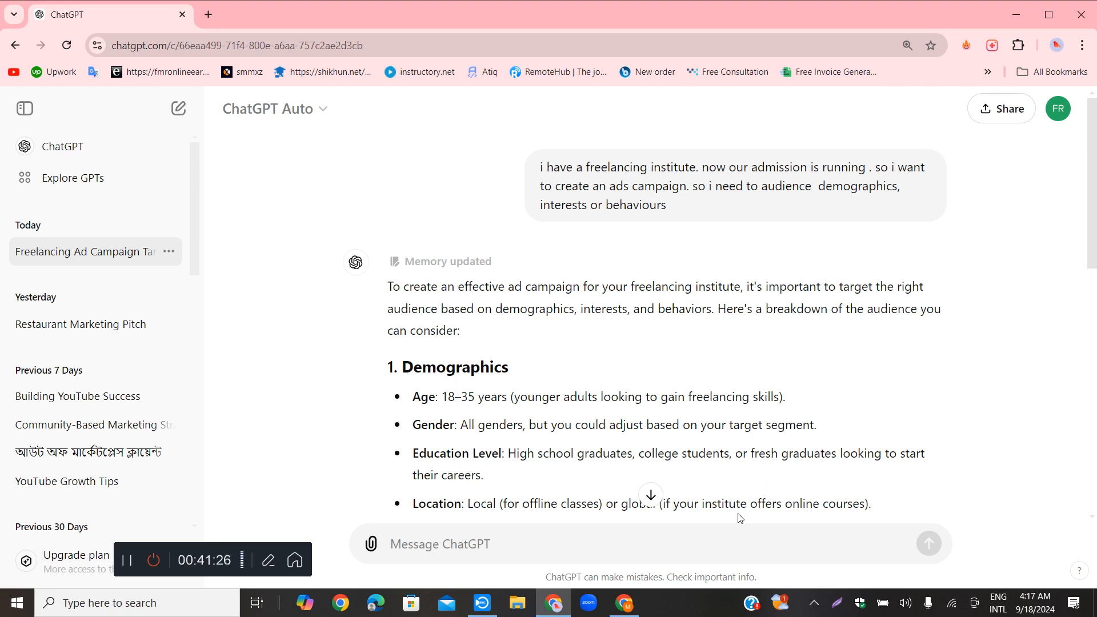
Switch to Ads Manager and open the campaign-level settings of the New Engagement Campaign, starting from the campaign name
{"action": "left_click", "coordinate": [624, 603]}
{"action": "left_click", "coordinate": [207, 110]}
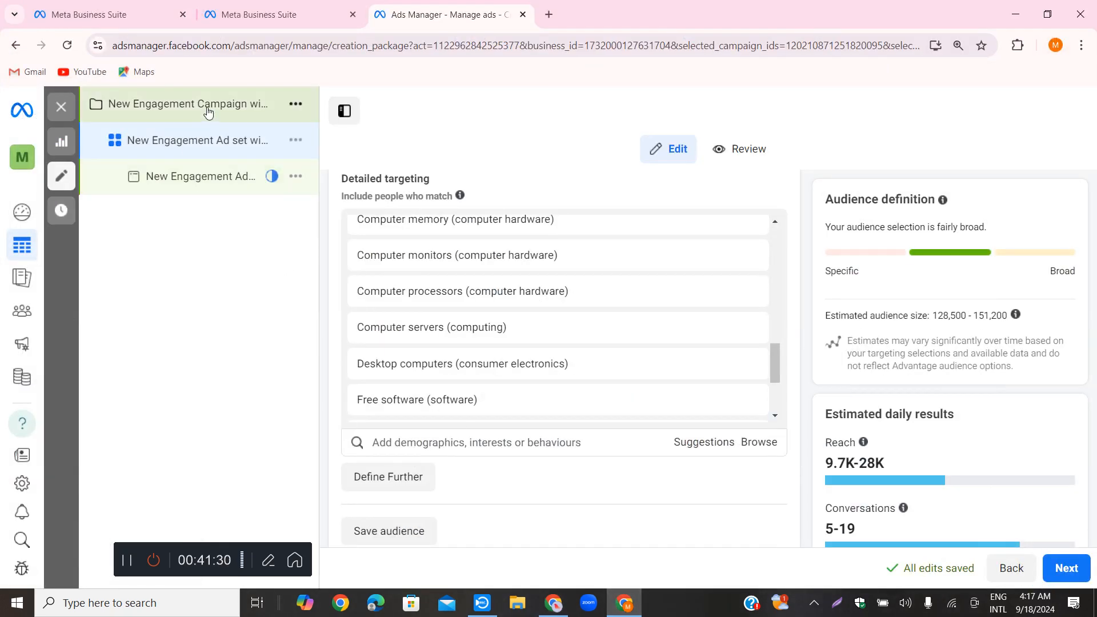
{"action": "scroll", "coordinate": [549, 290], "scroll_direction": "up", "scroll_amount": 5}
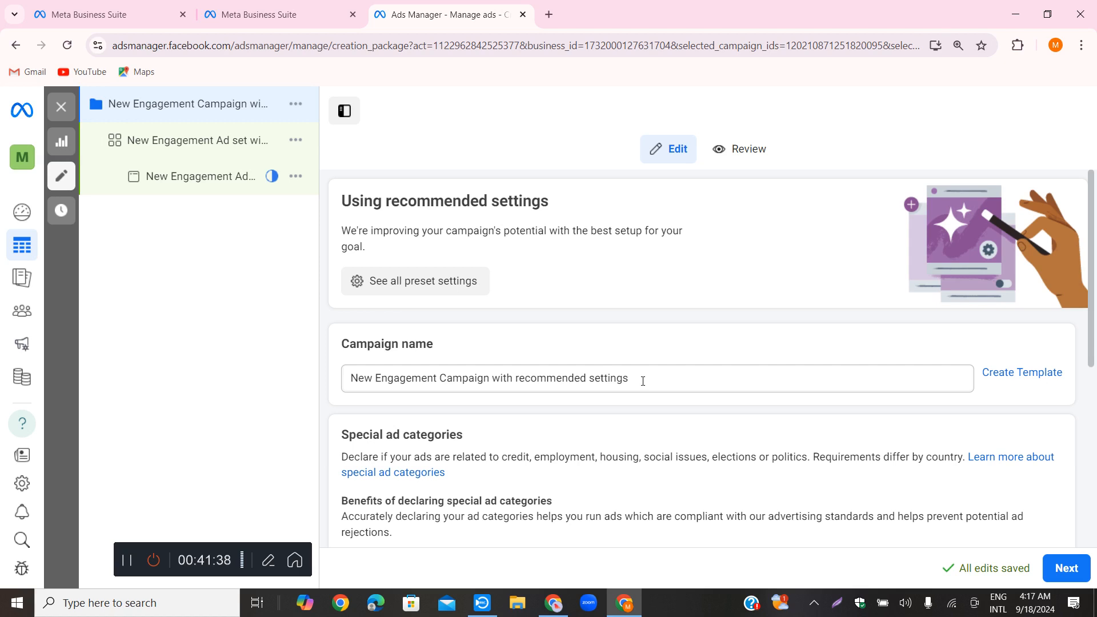
Open the New Engagement Ad set and review its selected detailed targeting demographics, interests and behaviours
{"action": "scroll", "coordinate": [683, 409], "scroll_direction": "down", "scroll_amount": 5}
{"action": "left_click", "coordinate": [179, 146]}
{"action": "scroll", "coordinate": [537, 382], "scroll_direction": "down", "scroll_amount": 12}
{"action": "scroll", "coordinate": [543, 419], "scroll_direction": "down", "scroll_amount": 10}
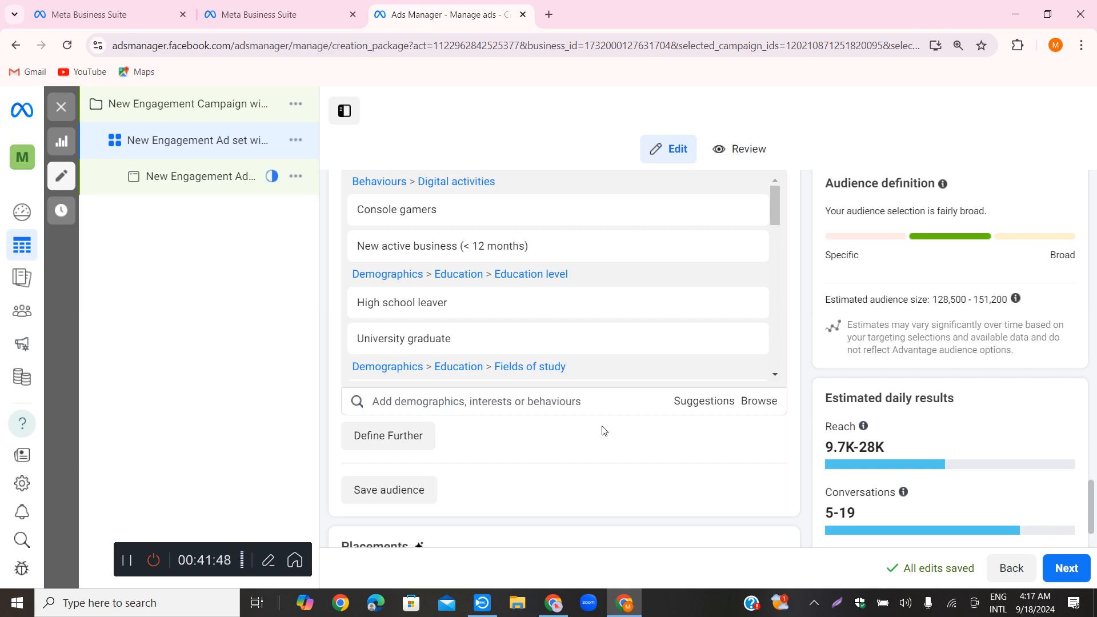
{"action": "scroll", "coordinate": [606, 370], "scroll_direction": "down", "scroll_amount": 2}
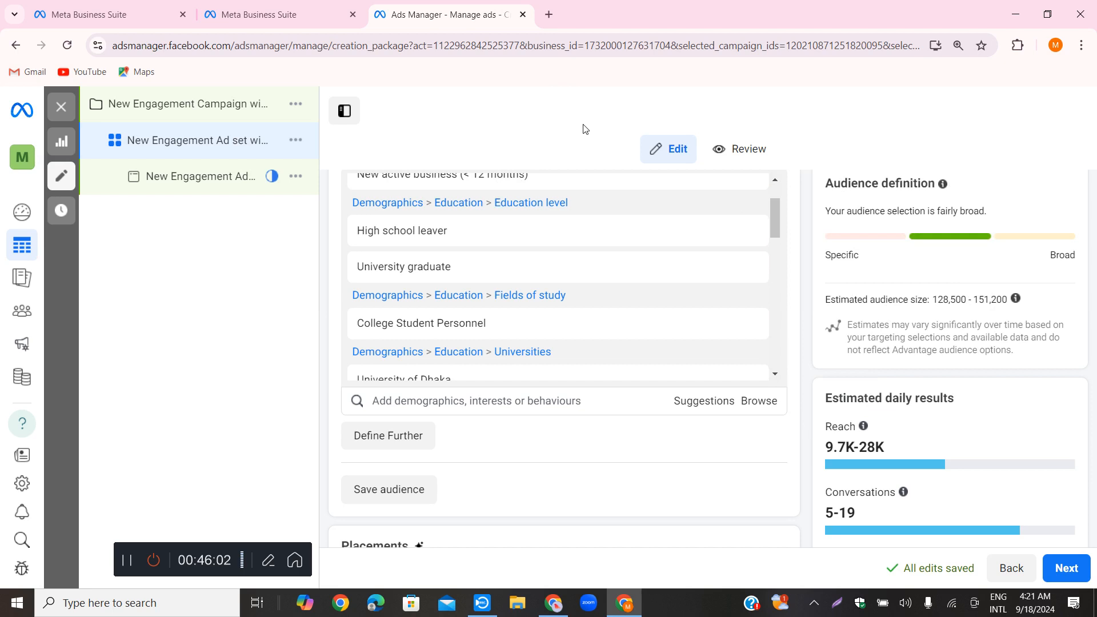
{"action": "mouse_move", "coordinate": [563, 333]}
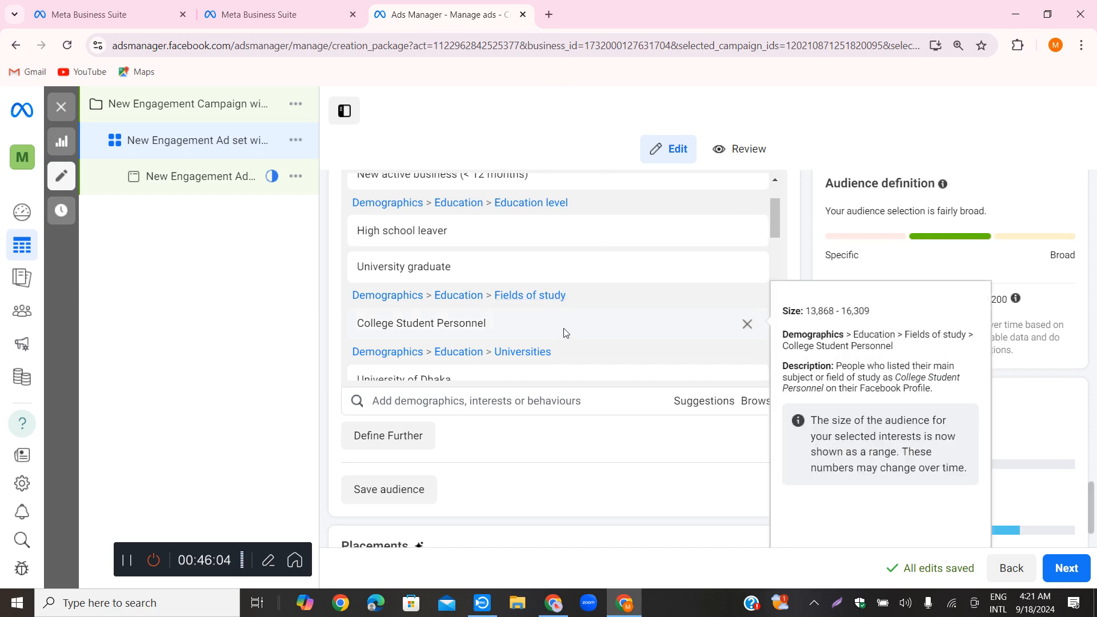
{"action": "scroll", "coordinate": [571, 343], "scroll_direction": "down", "scroll_amount": 5}
{"action": "scroll", "coordinate": [457, 418], "scroll_direction": "down", "scroll_amount": 2}
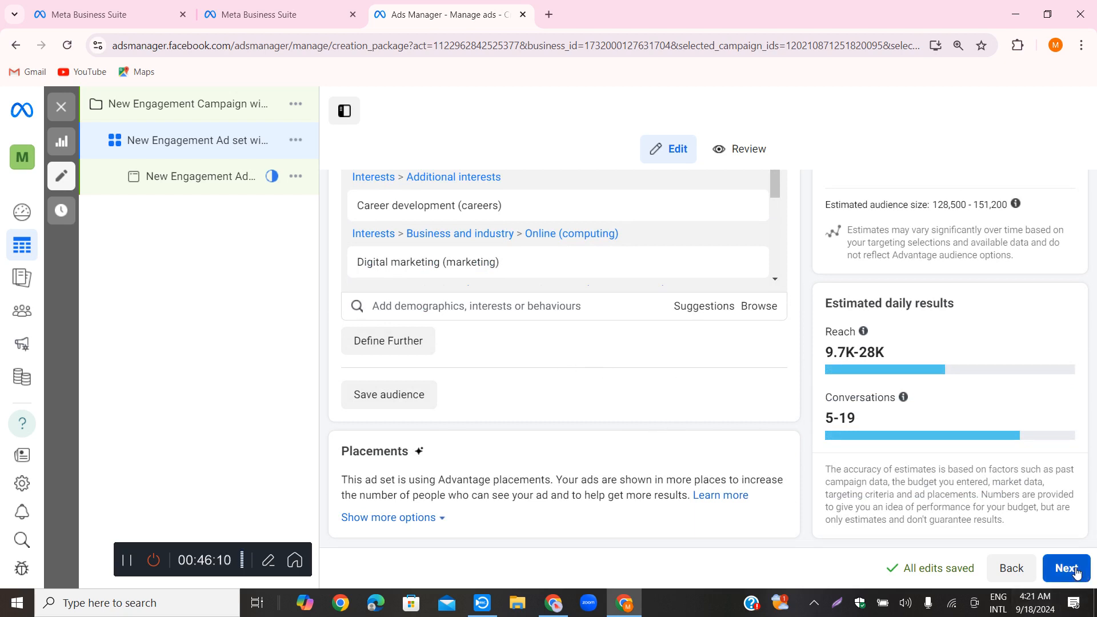
Save the ad set's audience under the name "freelacing admission"
{"action": "left_click", "coordinate": [390, 400]}
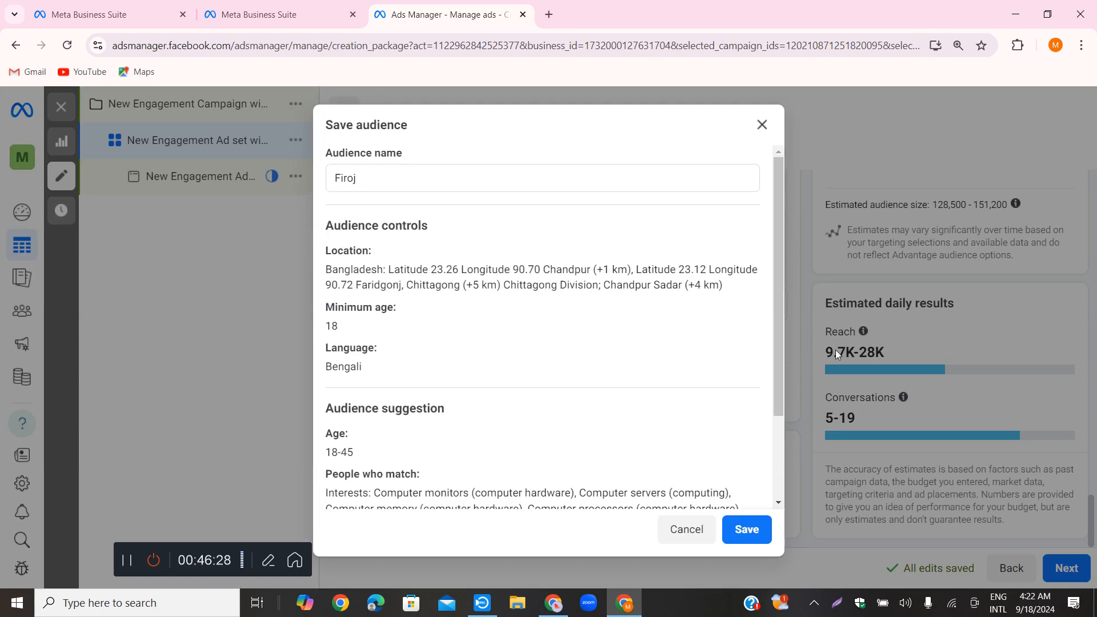
{"action": "left_click", "coordinate": [374, 179]}
{"action": "left_click_drag", "start_coordinate": [373, 179], "coordinate": [323, 176]}
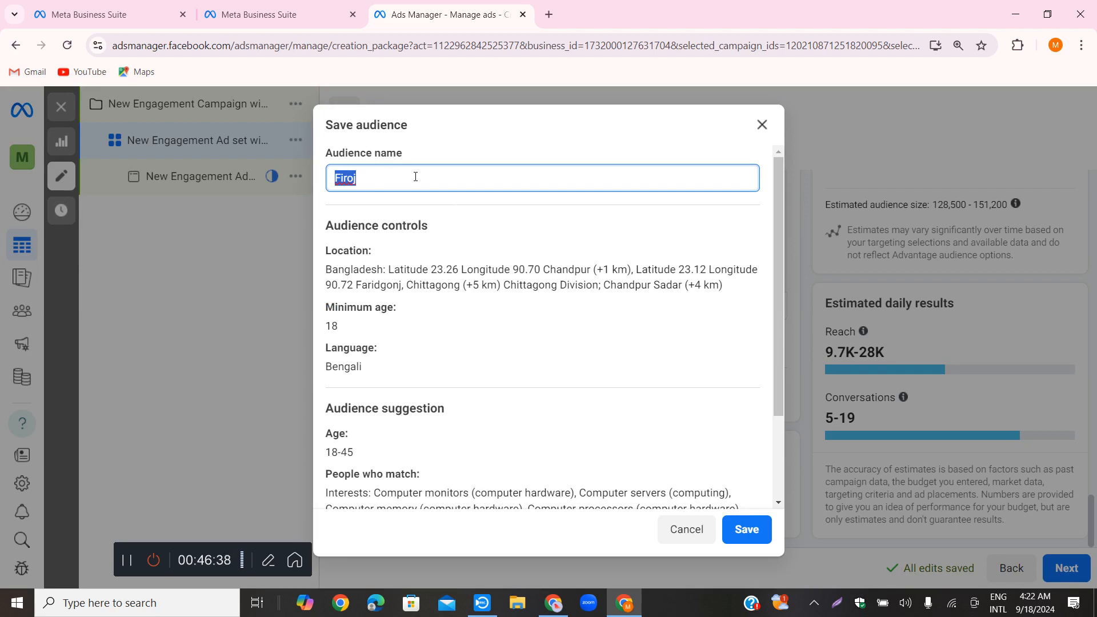
{"action": "type", "text": "freelacing admission"}
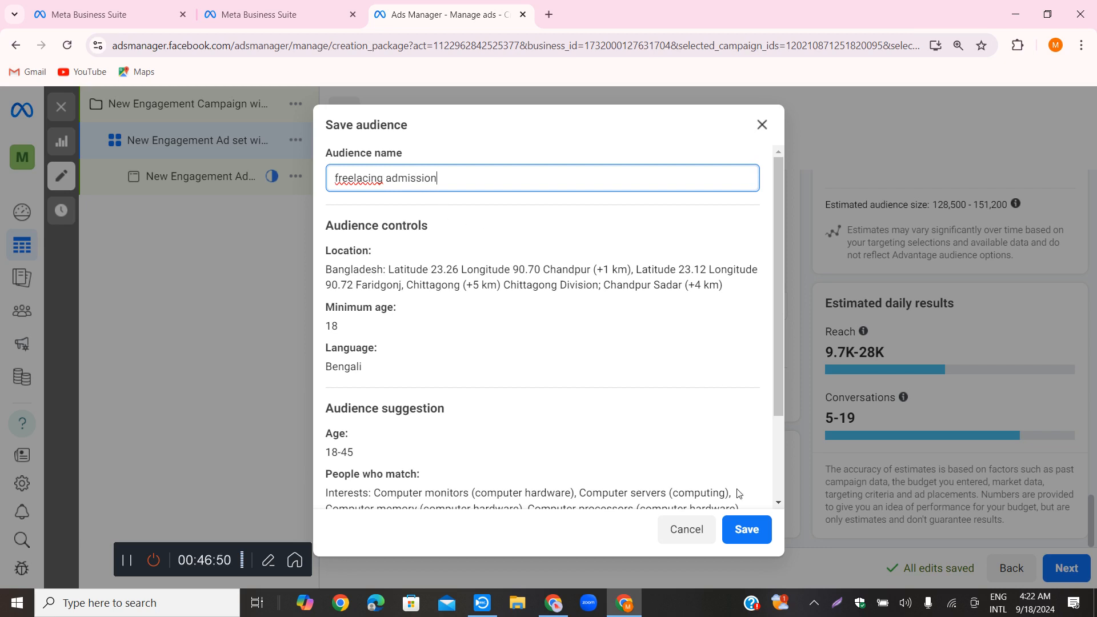
{"action": "left_click", "coordinate": [740, 526]}
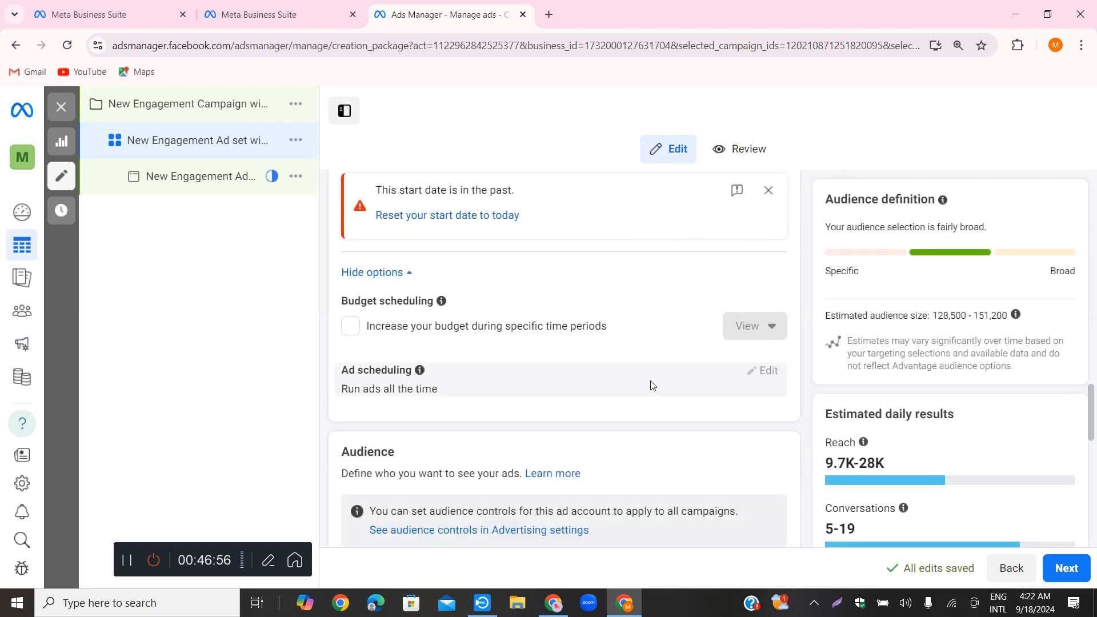
Review the saved audience's summary in the ad set and expand the additional options for Placements
{"action": "scroll", "coordinate": [659, 375], "scroll_direction": "down", "scroll_amount": 1}
{"action": "scroll", "coordinate": [666, 375], "scroll_direction": "down", "scroll_amount": 10}
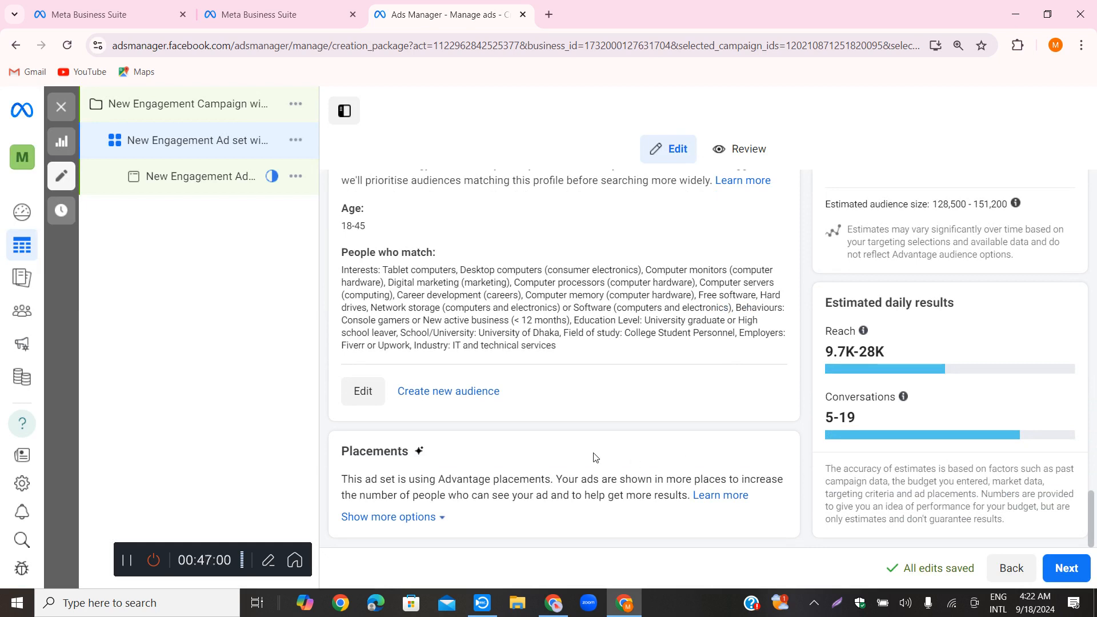
{"action": "left_click", "coordinate": [1076, 570]}
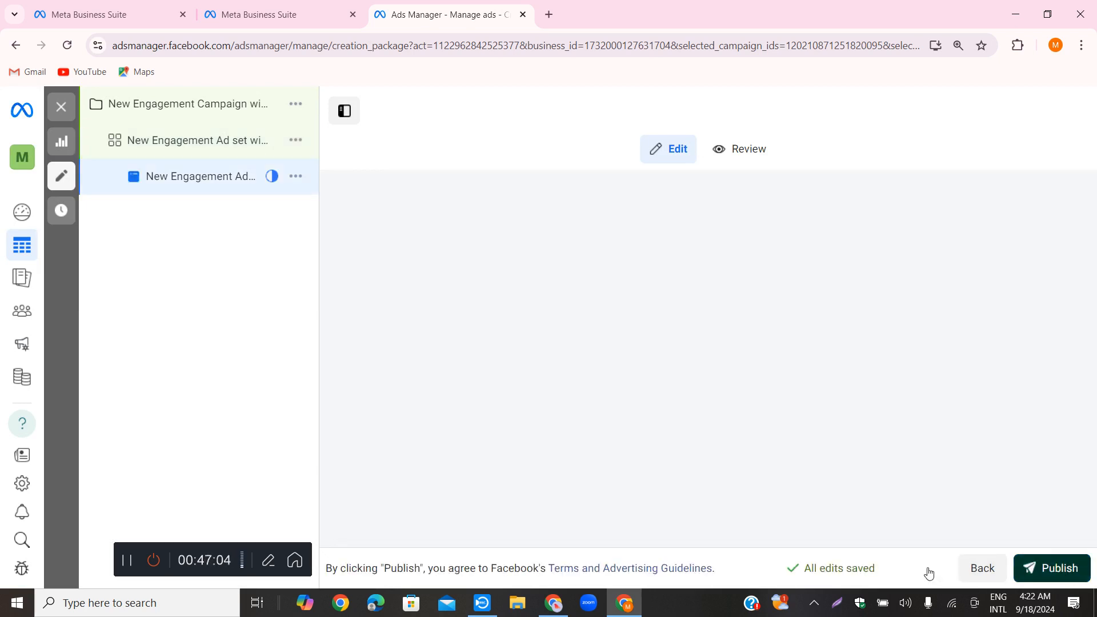
{"action": "left_click", "coordinate": [979, 569]}
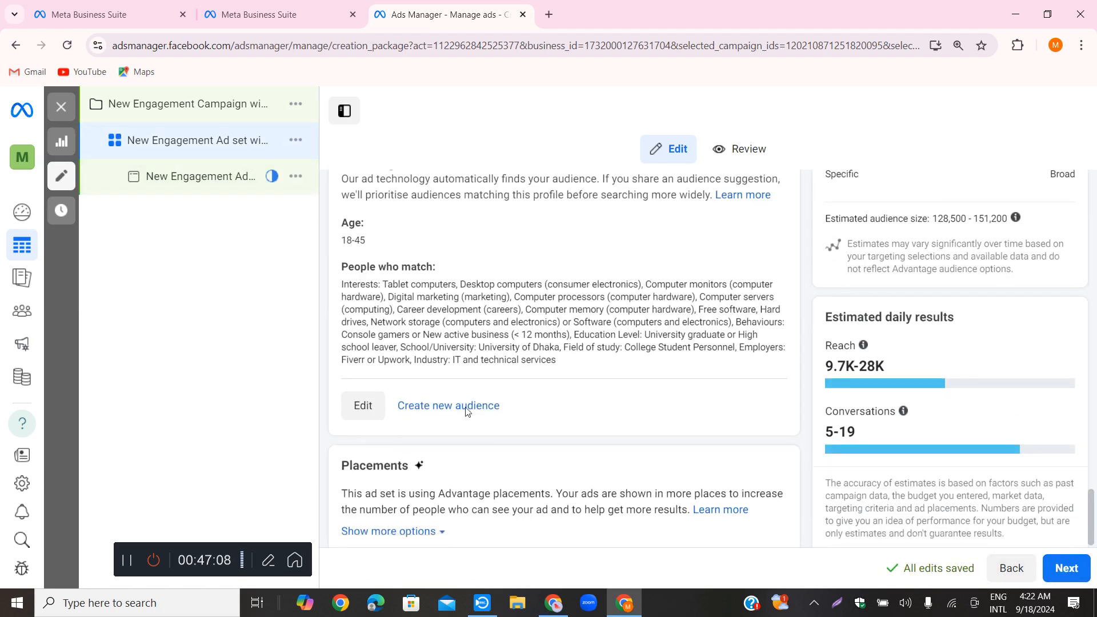
{"action": "left_click", "coordinate": [386, 520]}
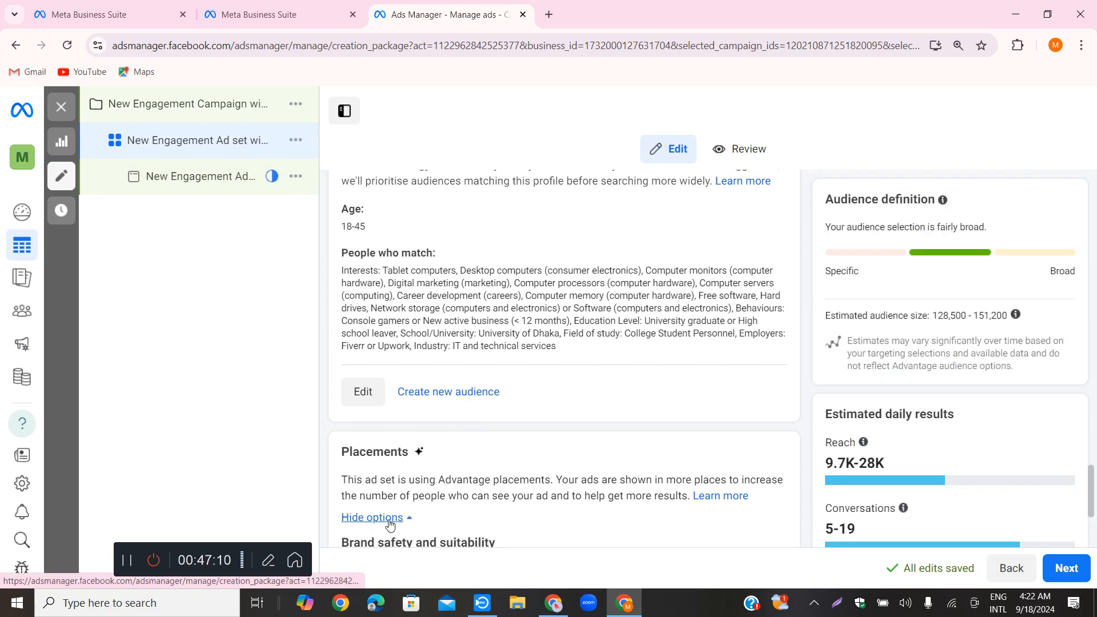
{"action": "scroll", "coordinate": [494, 429], "scroll_direction": "down", "scroll_amount": 3}
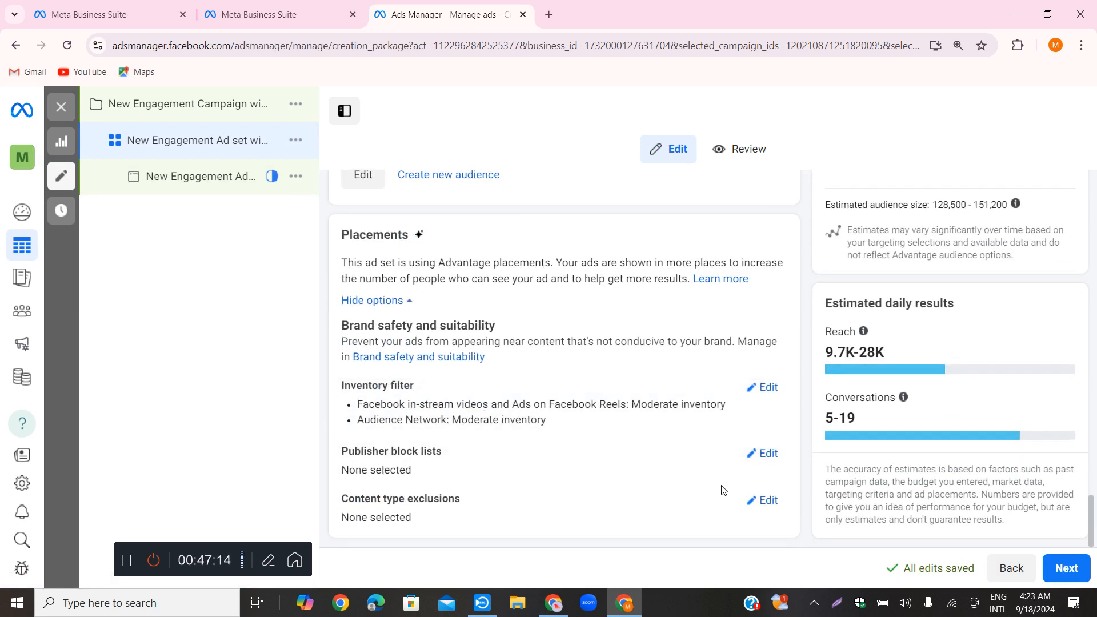
Try Expanded inventory for Facebook in-stream videos and Ads on Facebook Reels, and return the inventory filter to Moderate
{"action": "left_click", "coordinate": [768, 388]}
{"action": "scroll", "coordinate": [664, 379], "scroll_direction": "down", "scroll_amount": 2}
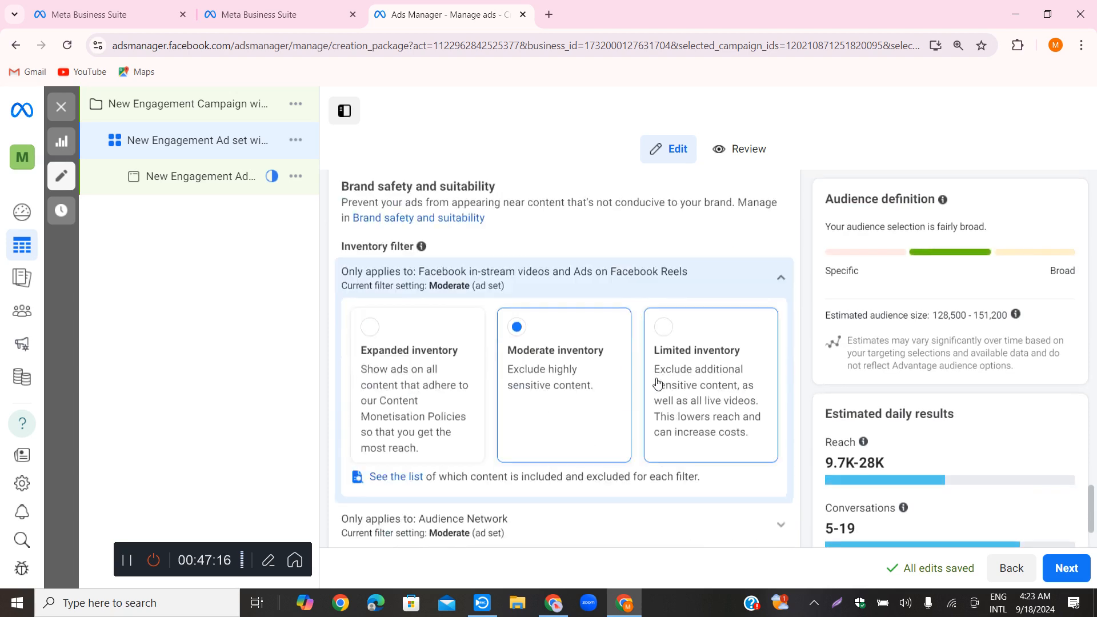
{"action": "left_click", "coordinate": [370, 324]}
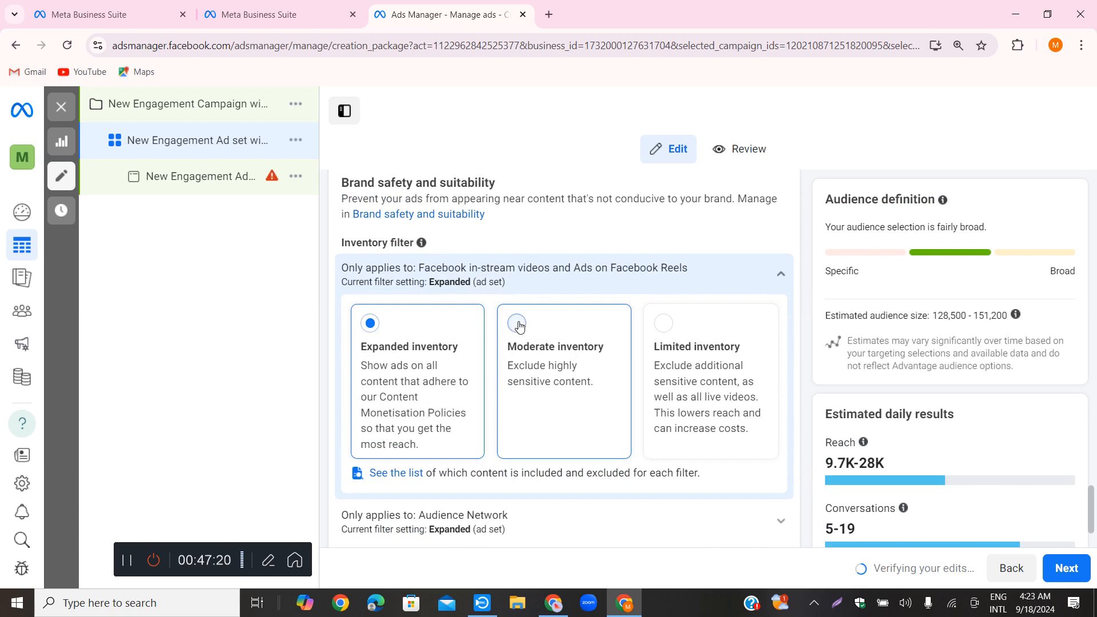
{"action": "left_click", "coordinate": [551, 318]}
{"action": "scroll", "coordinate": [773, 274], "scroll_direction": "down", "scroll_amount": 2}
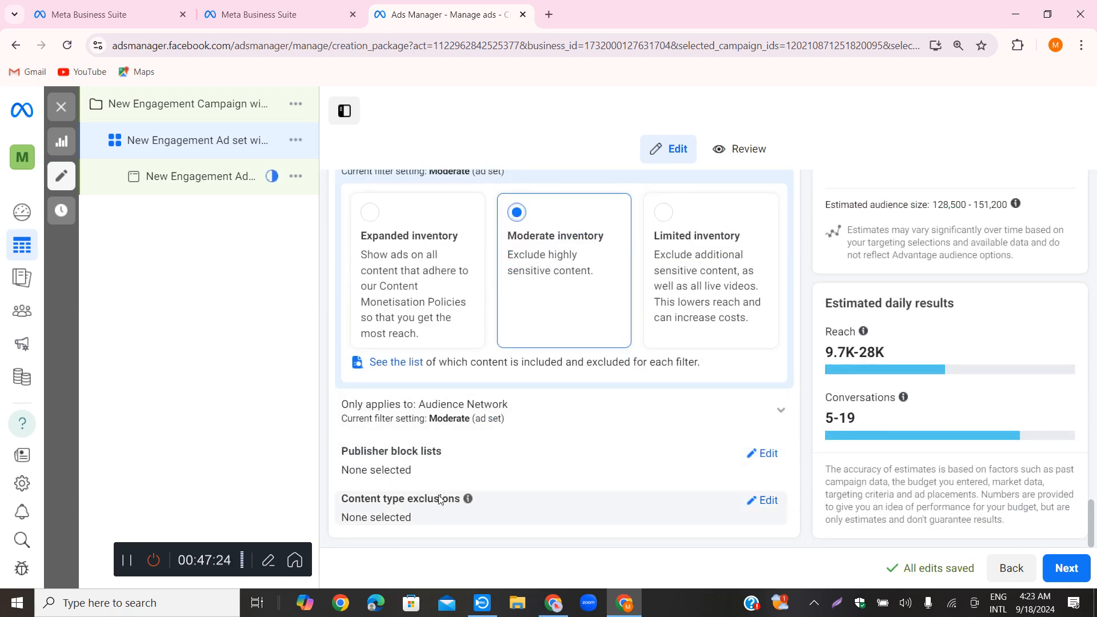
{"action": "scroll", "coordinate": [518, 478], "scroll_direction": "up", "scroll_amount": 8}
{"action": "scroll", "coordinate": [572, 424], "scroll_direction": "down", "scroll_amount": 2}
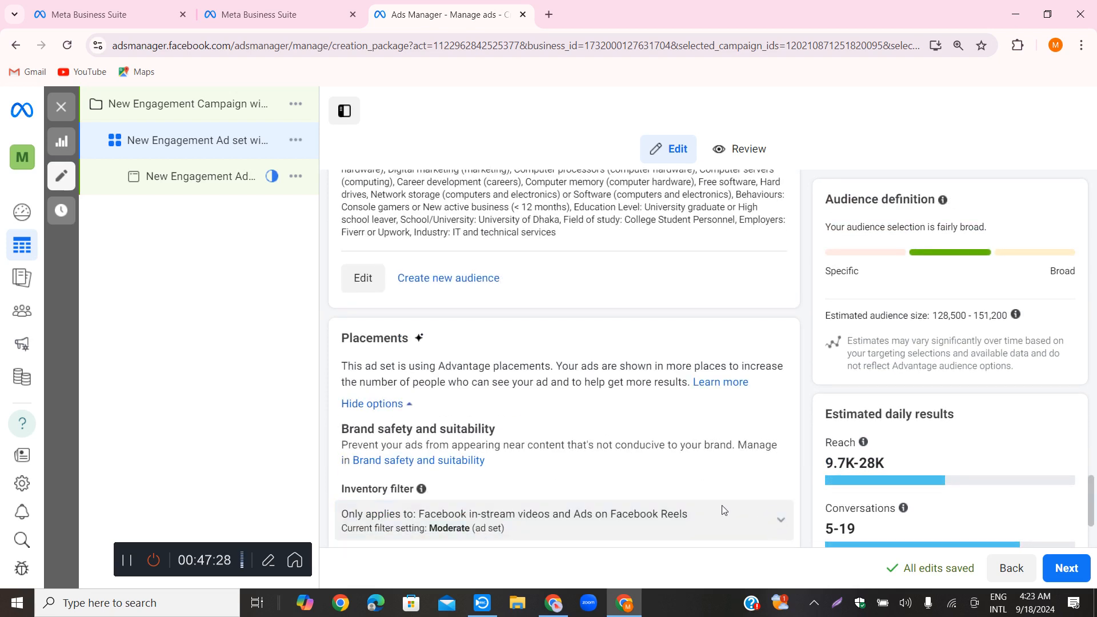
{"action": "scroll", "coordinate": [531, 408], "scroll_direction": "down", "scroll_amount": 2}
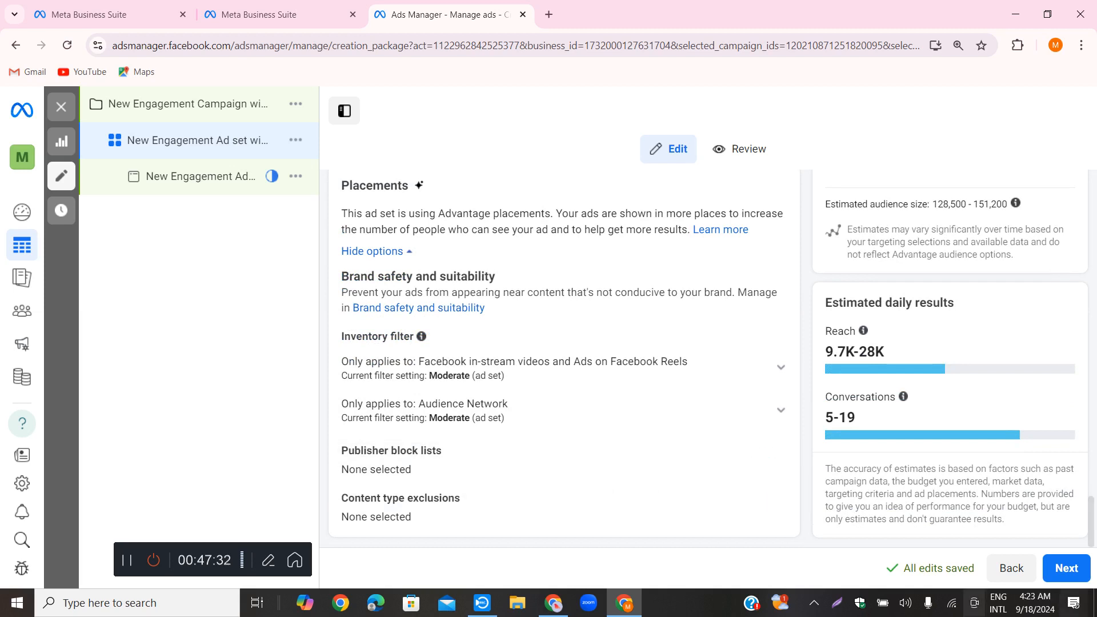
Proceed to the ad level and examine the tracking, ad name, partnership ad, identity and ad setup sections
{"action": "left_click", "coordinate": [1066, 569]}
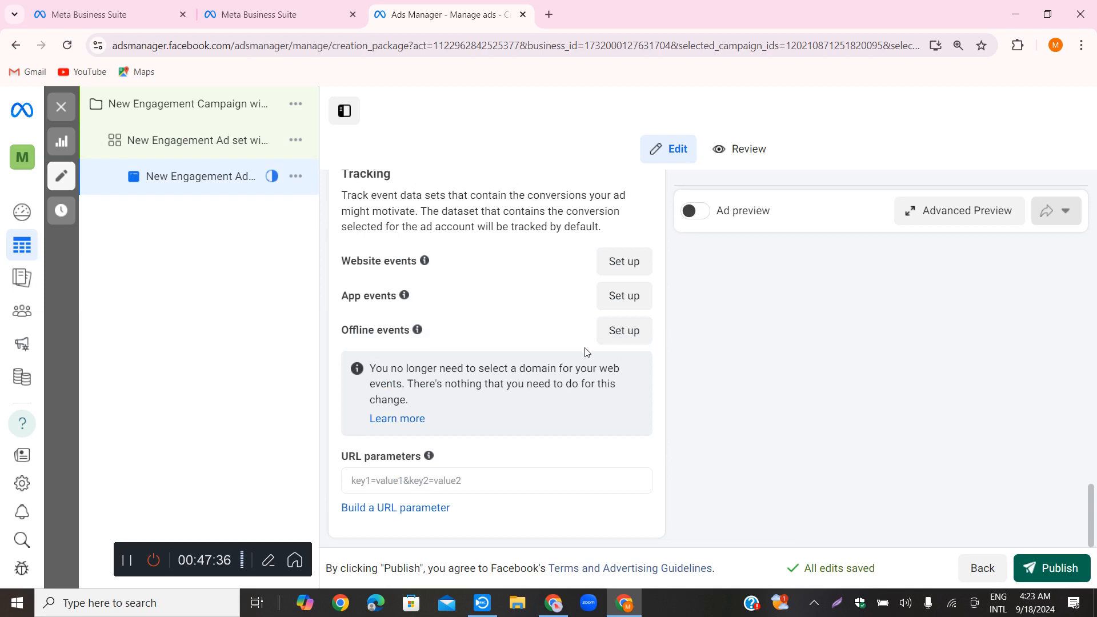
{"action": "scroll", "coordinate": [569, 342], "scroll_direction": "up", "scroll_amount": 4}
{"action": "scroll", "coordinate": [569, 342], "scroll_direction": "up", "scroll_amount": 15}
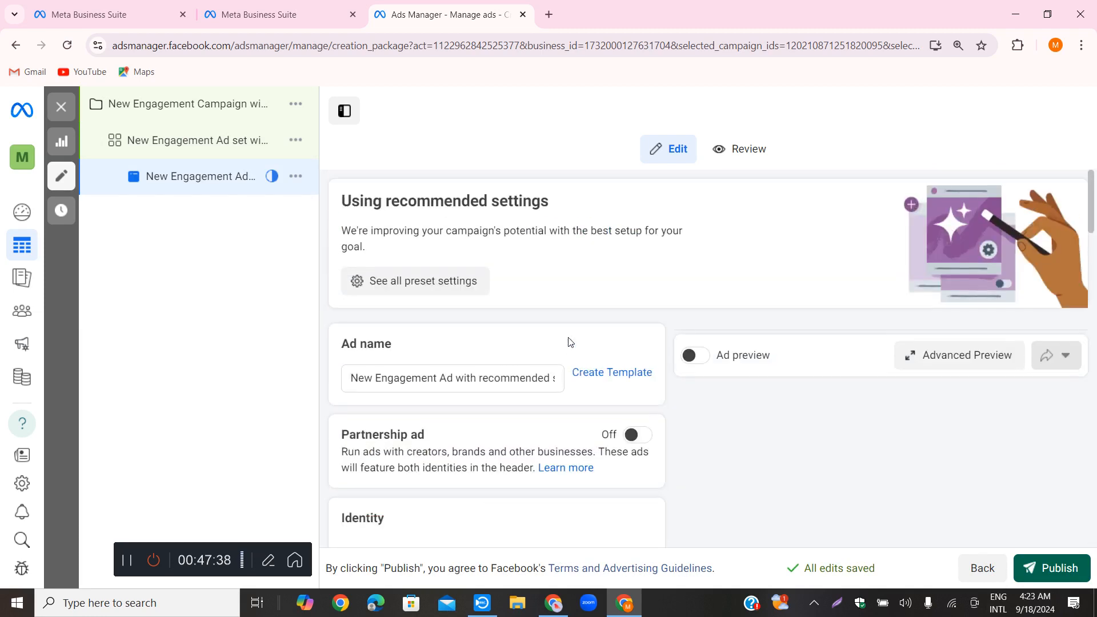
{"action": "scroll", "coordinate": [569, 341], "scroll_direction": "down", "scroll_amount": 1}
{"action": "scroll", "coordinate": [565, 343], "scroll_direction": "up", "scroll_amount": 1}
{"action": "scroll", "coordinate": [542, 303], "scroll_direction": "down", "scroll_amount": 1}
{"action": "left_click", "coordinate": [478, 306]}
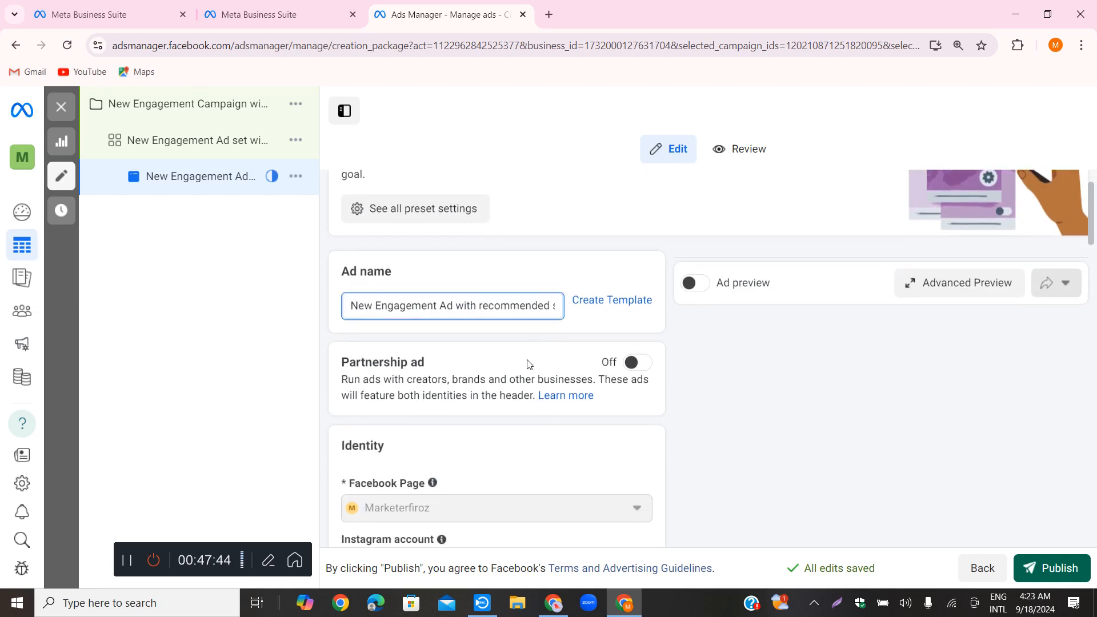
{"action": "scroll", "coordinate": [488, 391], "scroll_direction": "down", "scroll_amount": 2}
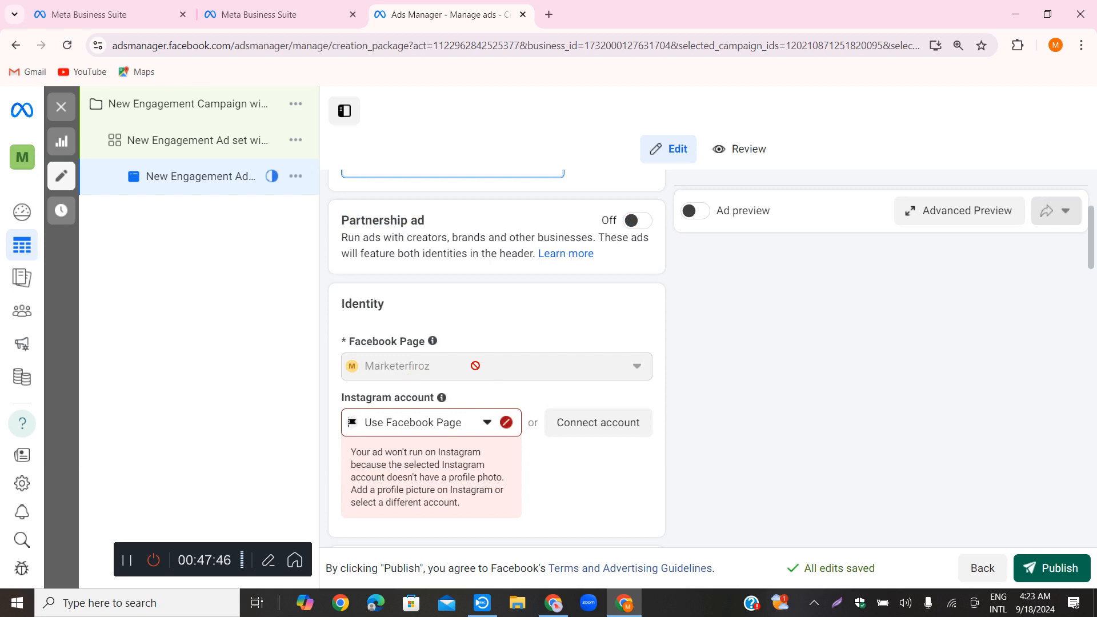
{"action": "scroll", "coordinate": [517, 358], "scroll_direction": "down", "scroll_amount": 2}
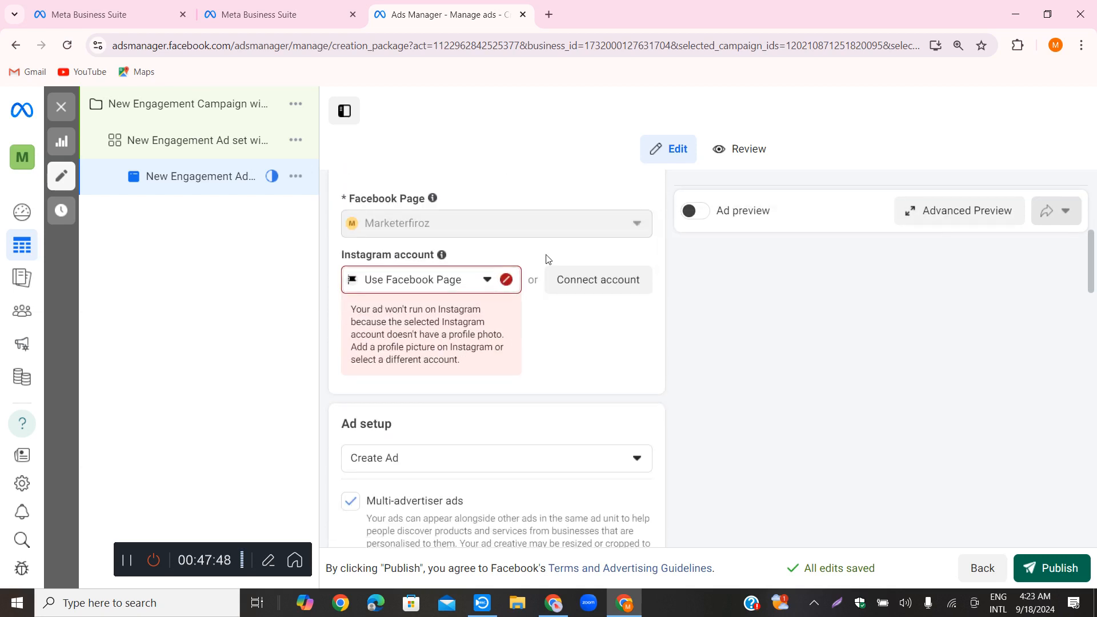
{"action": "scroll", "coordinate": [545, 259], "scroll_direction": "up", "scroll_amount": 1}
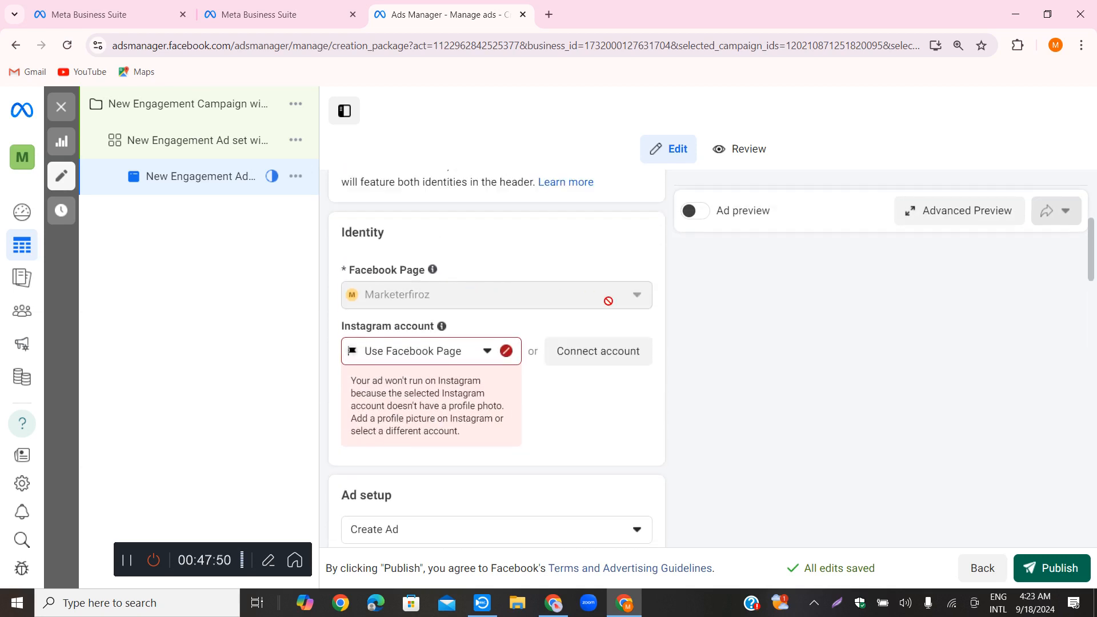
Check the Instagram account choices for the ad's identity and try to connect an Instagram account
{"action": "left_click", "coordinate": [490, 358]}
{"action": "left_click", "coordinate": [435, 410]}
{"action": "left_click", "coordinate": [595, 351]}
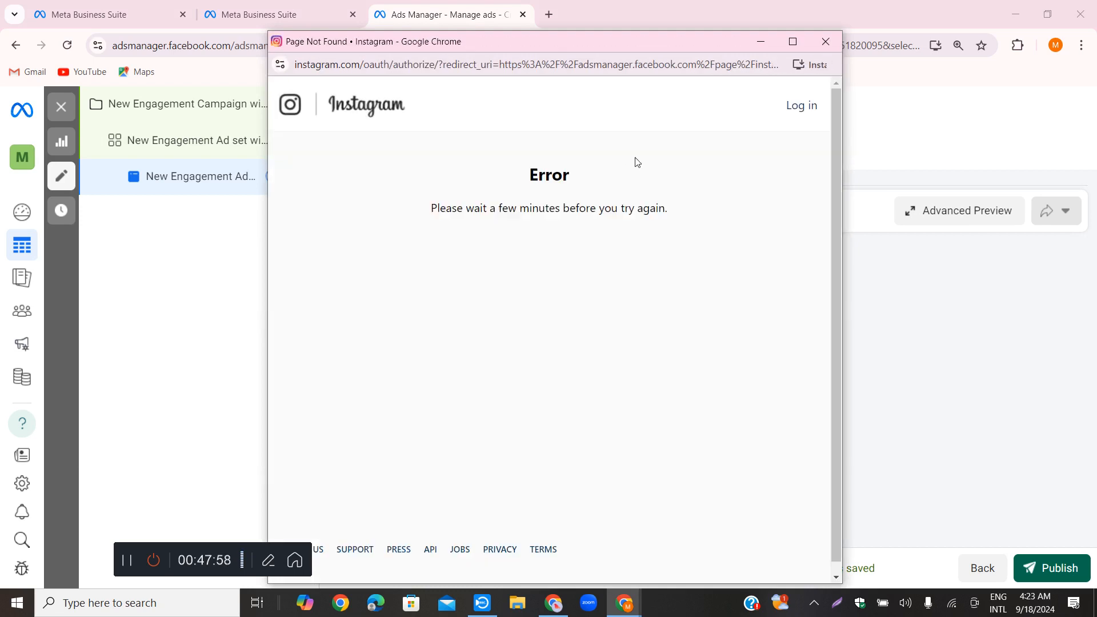
{"action": "left_click", "coordinate": [822, 46]}
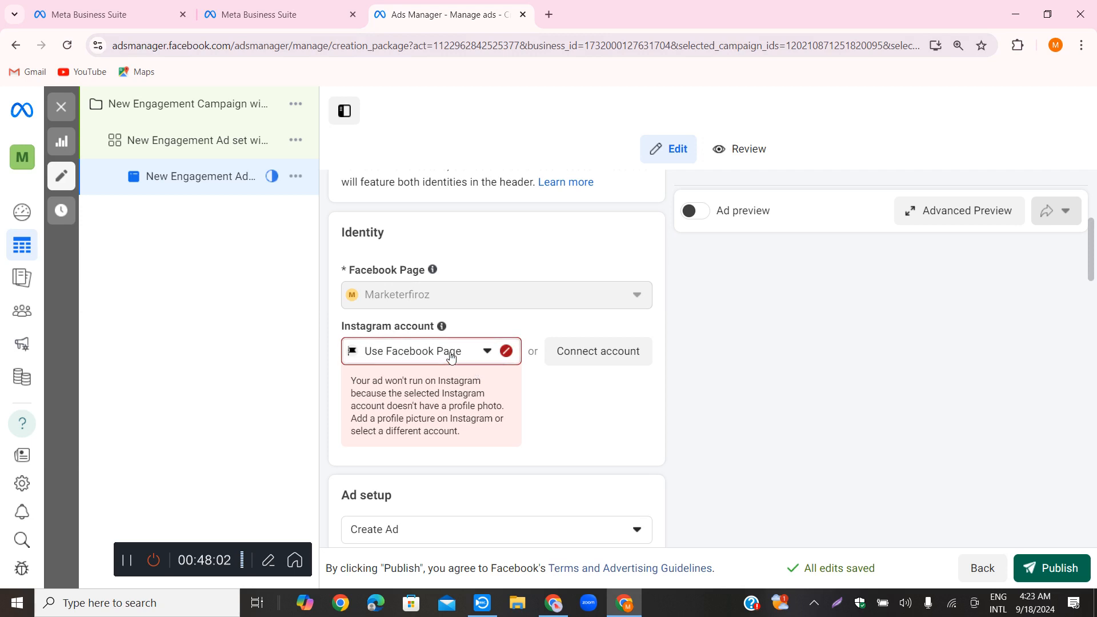
{"action": "left_click", "coordinate": [410, 353]}
{"action": "left_click", "coordinate": [539, 406]}
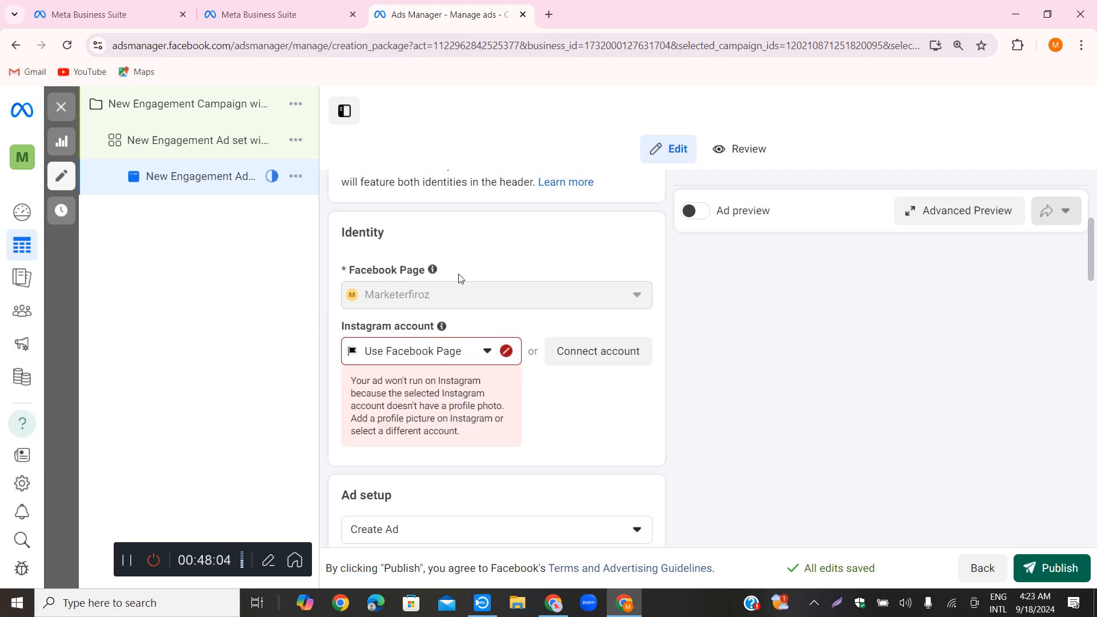
Return to the New Engagement Ad set and examine its Facebook Page, messaging apps, conversion location and schedule
{"action": "left_click", "coordinate": [280, 17]}
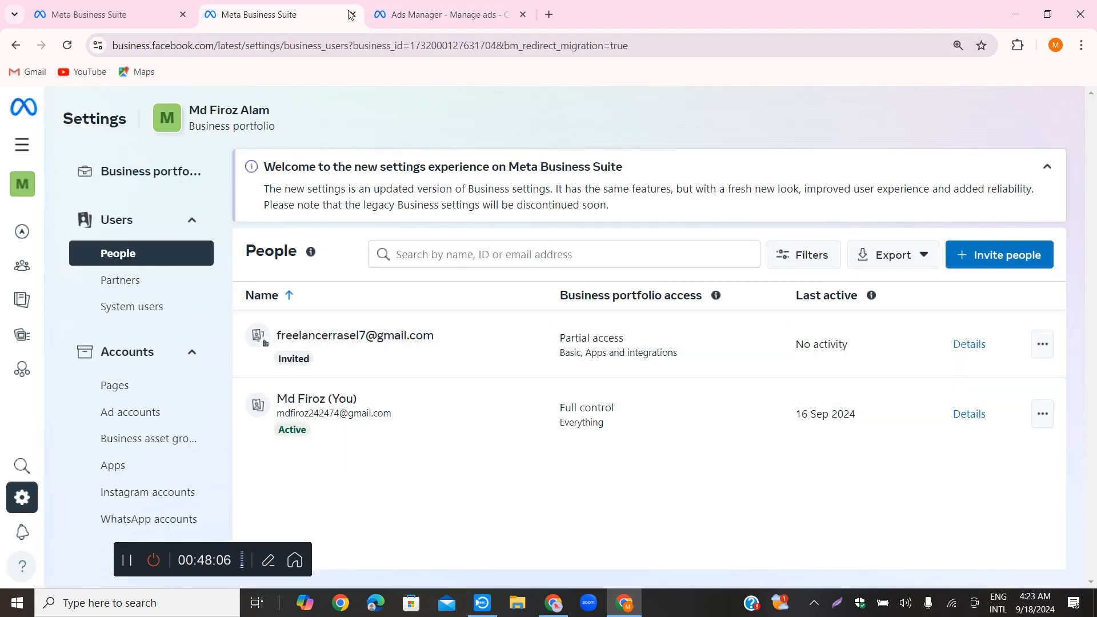
{"action": "left_click", "coordinate": [436, 18]}
{"action": "left_click", "coordinate": [193, 145]}
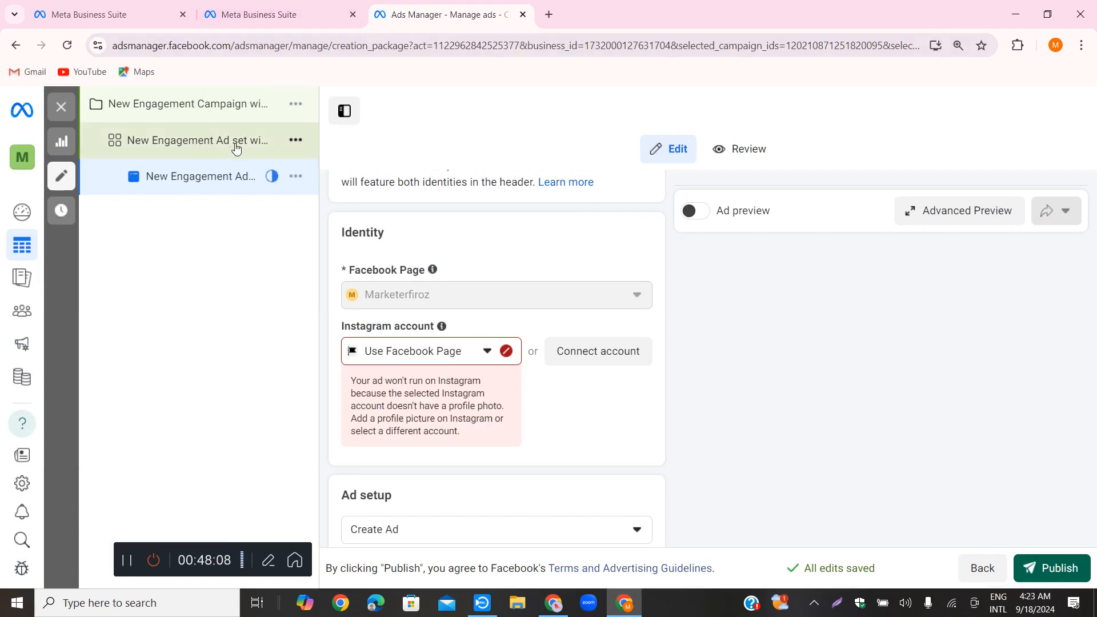
{"action": "scroll", "coordinate": [609, 418], "scroll_direction": "down", "scroll_amount": 5}
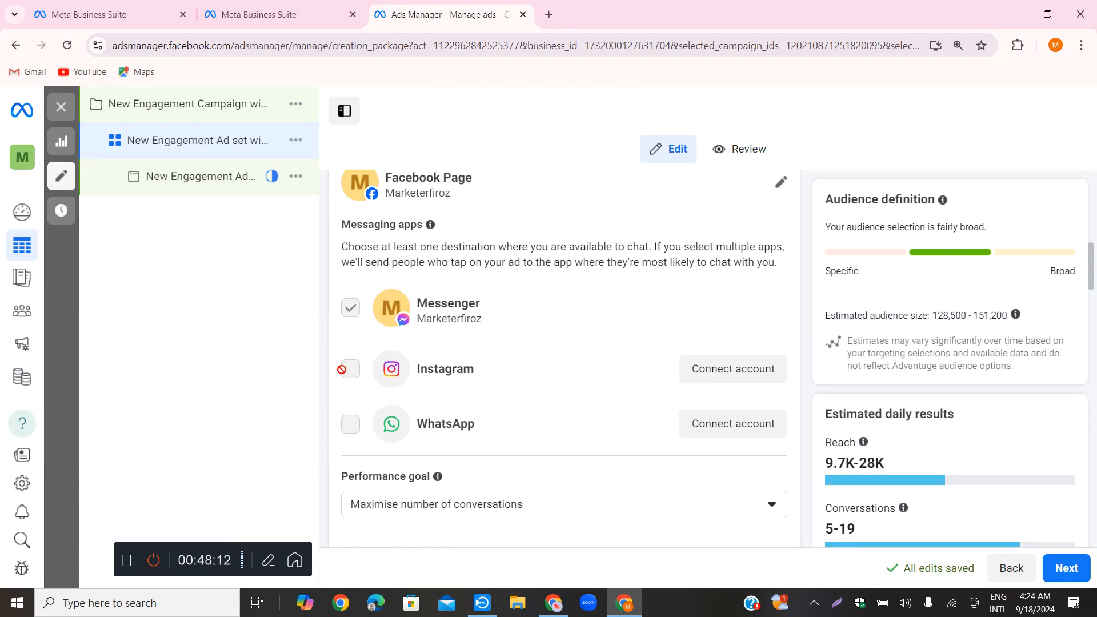
{"action": "scroll", "coordinate": [571, 334], "scroll_direction": "up", "scroll_amount": 3}
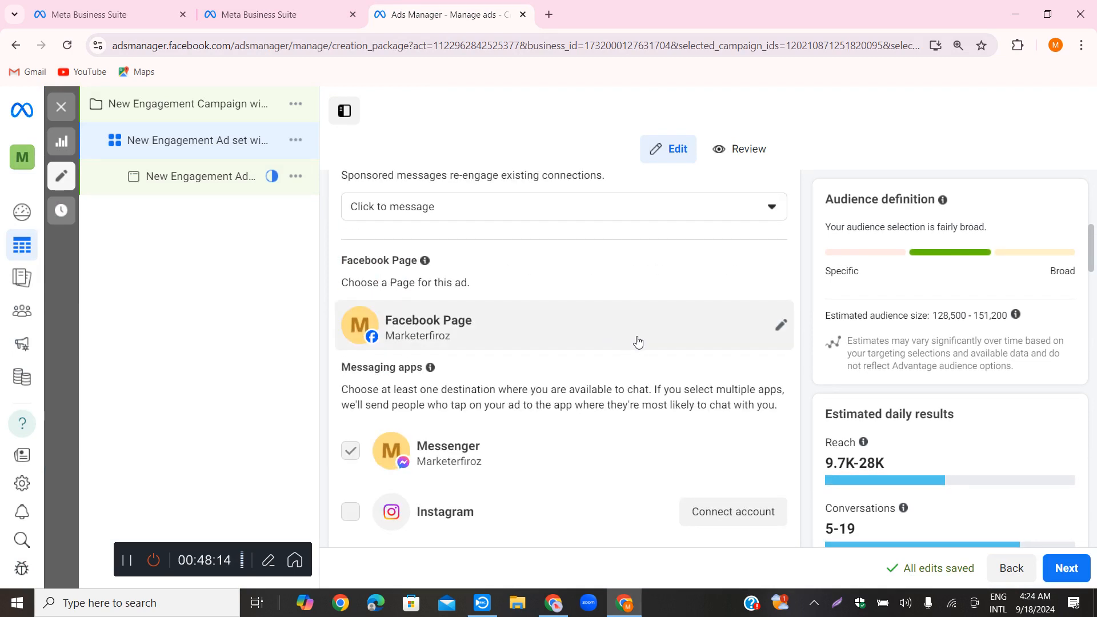
{"action": "scroll", "coordinate": [667, 347], "scroll_direction": "up", "scroll_amount": 7}
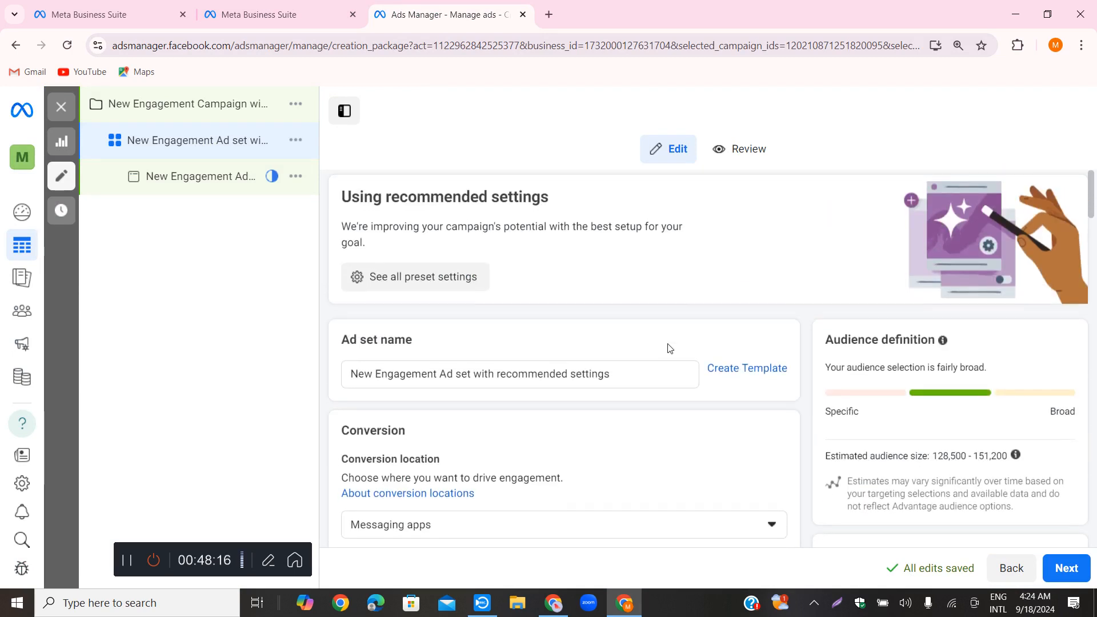
{"action": "scroll", "coordinate": [670, 348], "scroll_direction": "down", "scroll_amount": 20}
{"action": "scroll", "coordinate": [677, 350], "scroll_direction": "up", "scroll_amount": 3}
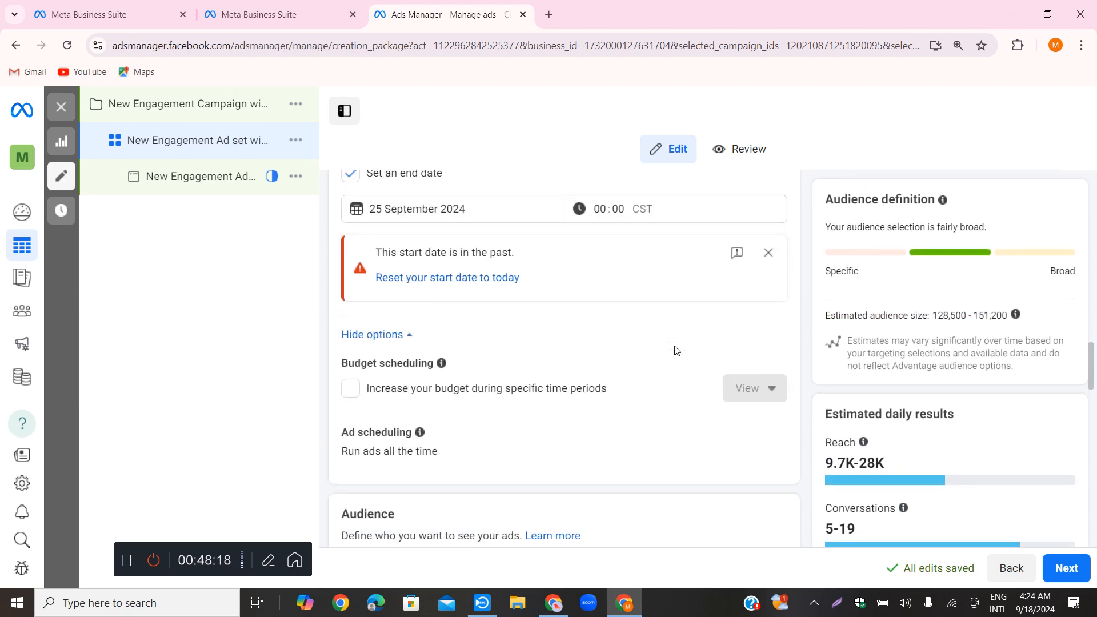
Dismiss the start date warning in the ad set's schedule and recheck the saved audience and inventory filter
{"action": "left_click", "coordinate": [768, 252]}
{"action": "scroll", "coordinate": [754, 332], "scroll_direction": "down", "scroll_amount": 10}
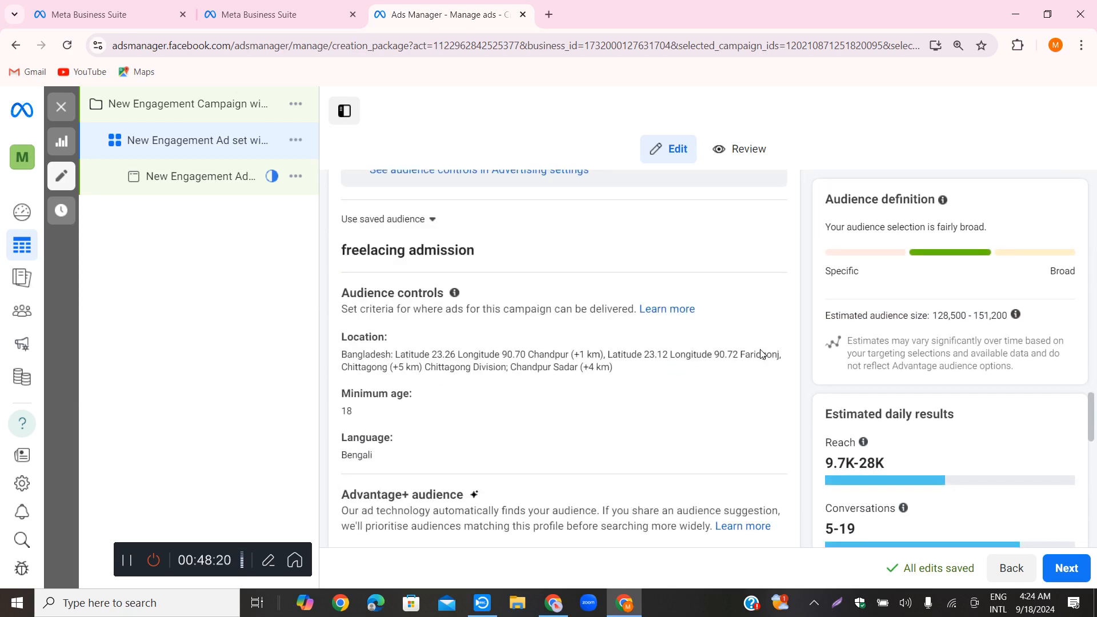
{"action": "scroll", "coordinate": [737, 368], "scroll_direction": "down", "scroll_amount": 5}
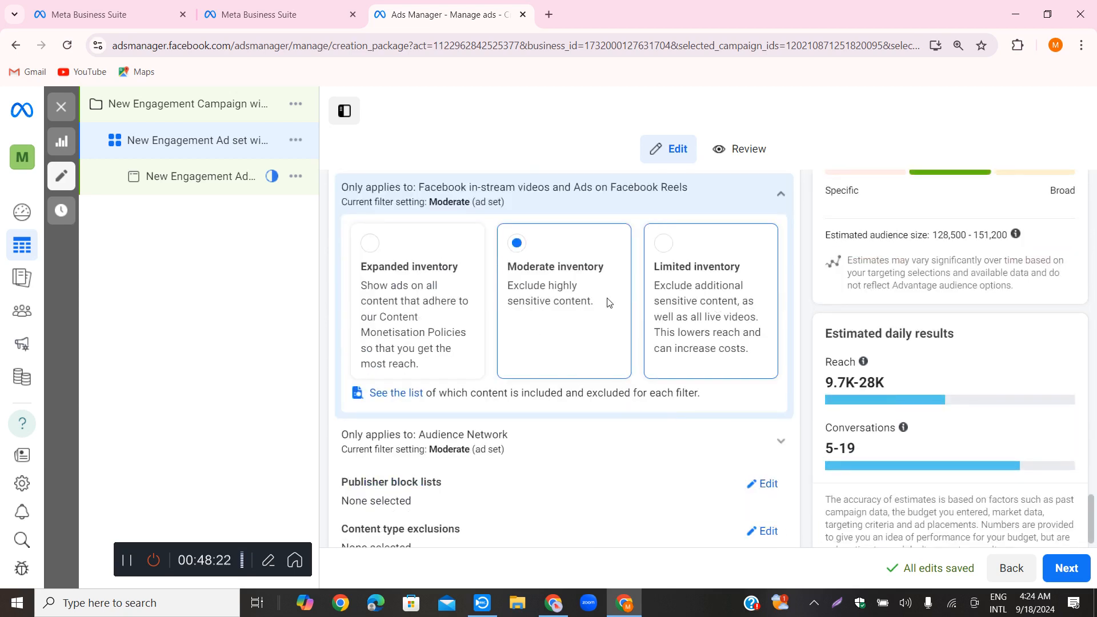
Proceed to the ad level and examine its tracking, partnership ad and identity sections
{"action": "scroll", "coordinate": [684, 360], "scroll_direction": "down", "scroll_amount": 1}
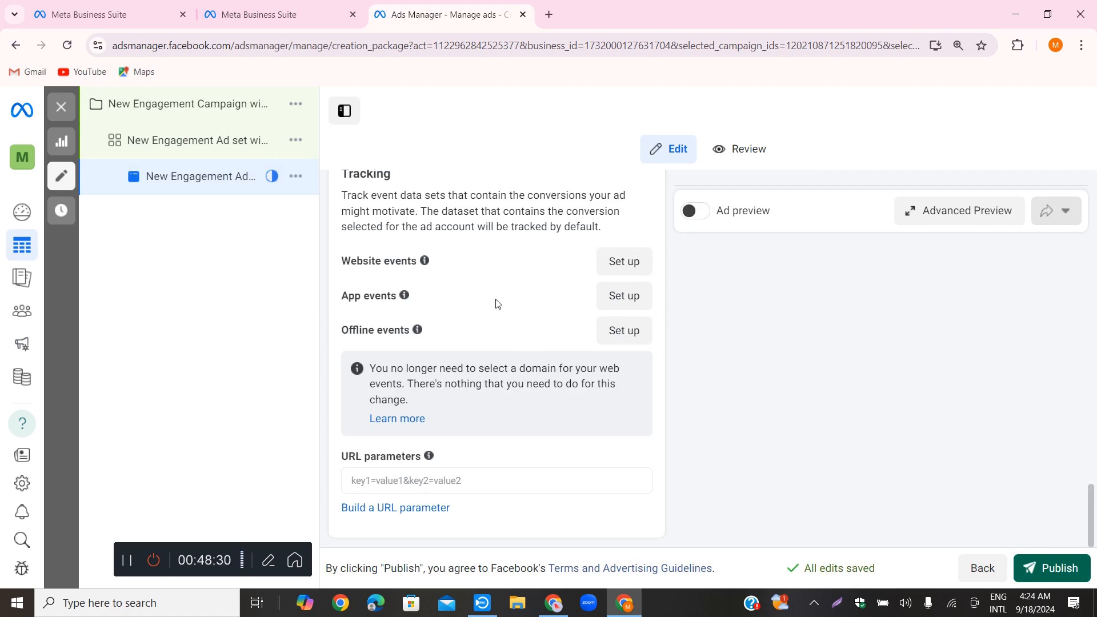
{"action": "scroll", "coordinate": [501, 364], "scroll_direction": "up", "scroll_amount": 5}
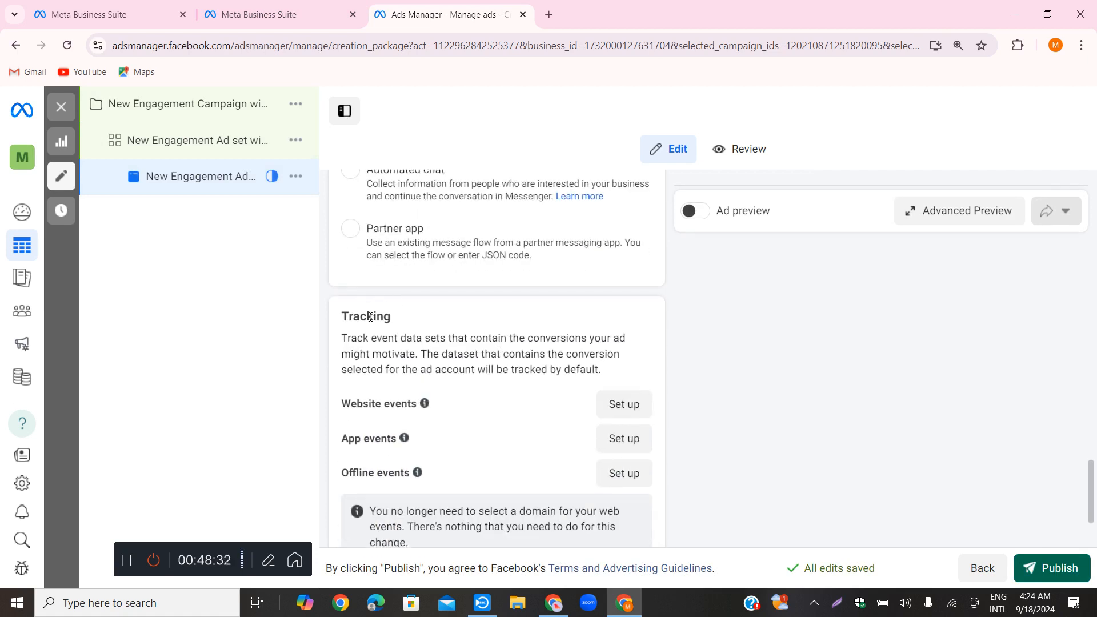
{"action": "scroll", "coordinate": [439, 334], "scroll_direction": "up", "scroll_amount": 15}
{"action": "scroll", "coordinate": [435, 334], "scroll_direction": "down", "scroll_amount": 3}
{"action": "scroll", "coordinate": [434, 334], "scroll_direction": "up", "scroll_amount": 2}
{"action": "scroll", "coordinate": [505, 353], "scroll_direction": "down", "scroll_amount": 2}
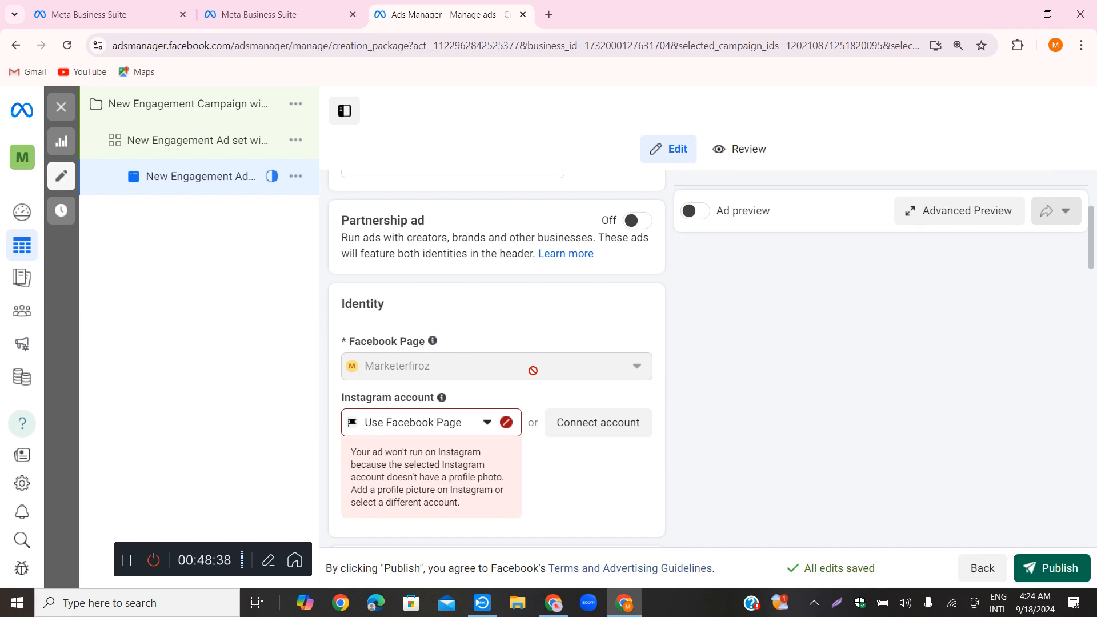
{"action": "scroll", "coordinate": [533, 351], "scroll_direction": "down", "scroll_amount": 2}
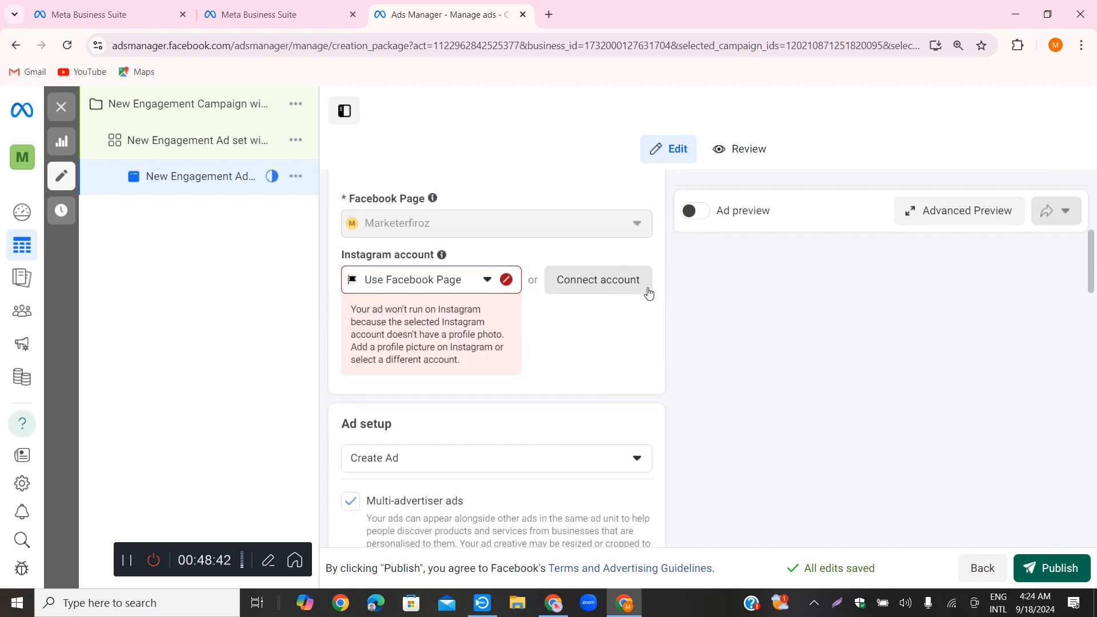
Search the Instagram account choices in the ad's identity for "marketing"
{"action": "left_click", "coordinate": [420, 286]}
{"action": "left_click", "coordinate": [420, 286]}
{"action": "left_click", "coordinate": [419, 286]}
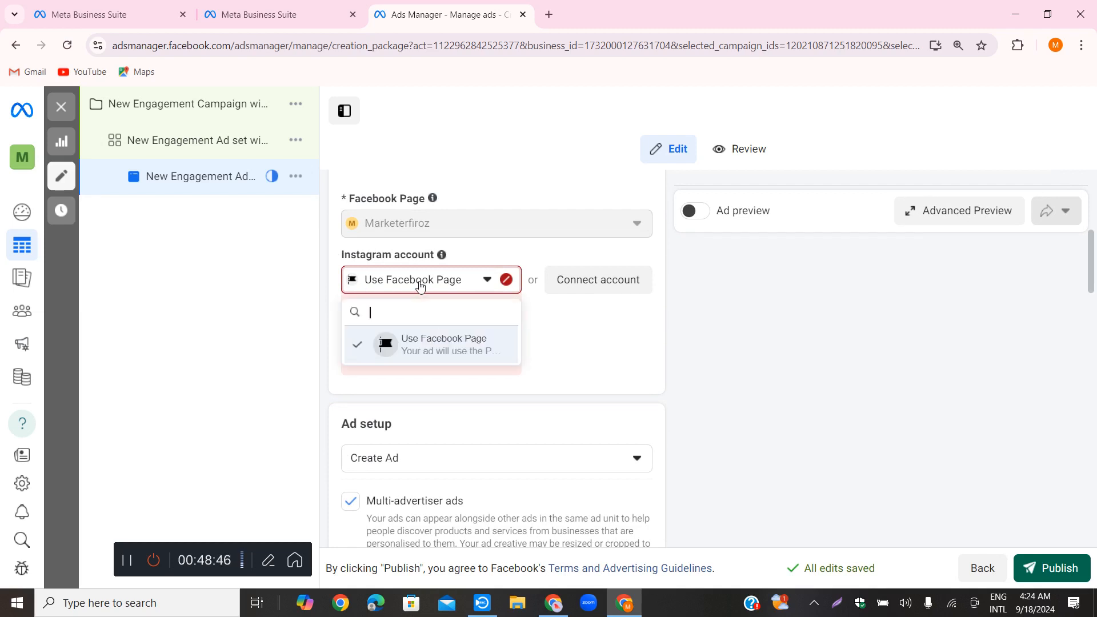
{"action": "type", "text": "marketing"}
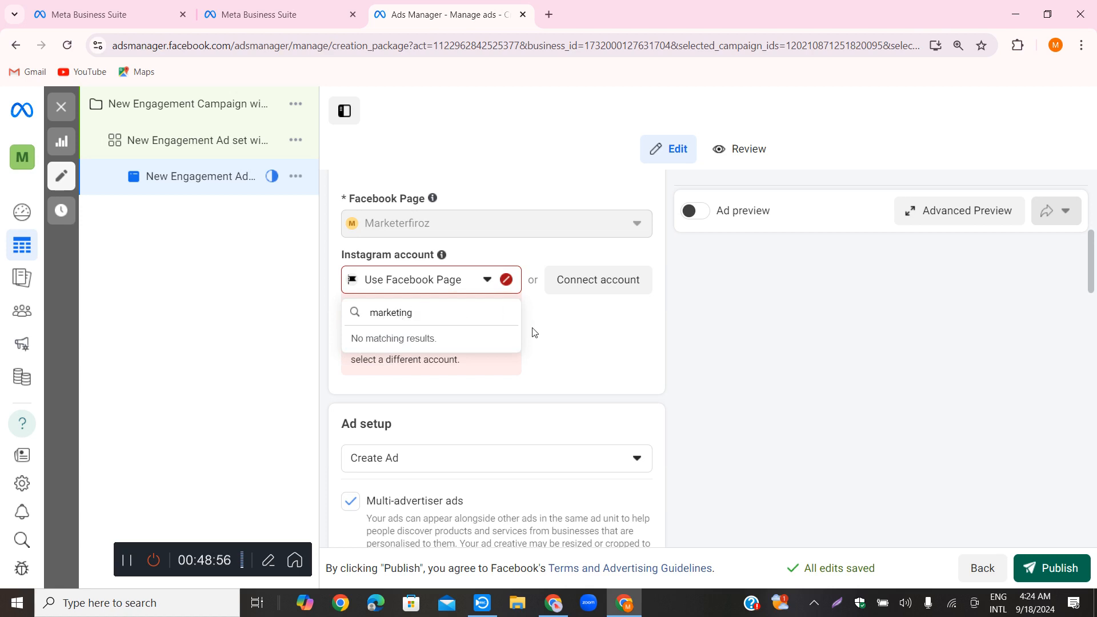
Try to connect an Instagram account, close the authorization window and choose Use Facebook Page as the Instagram account
{"action": "left_click", "coordinate": [594, 280]}
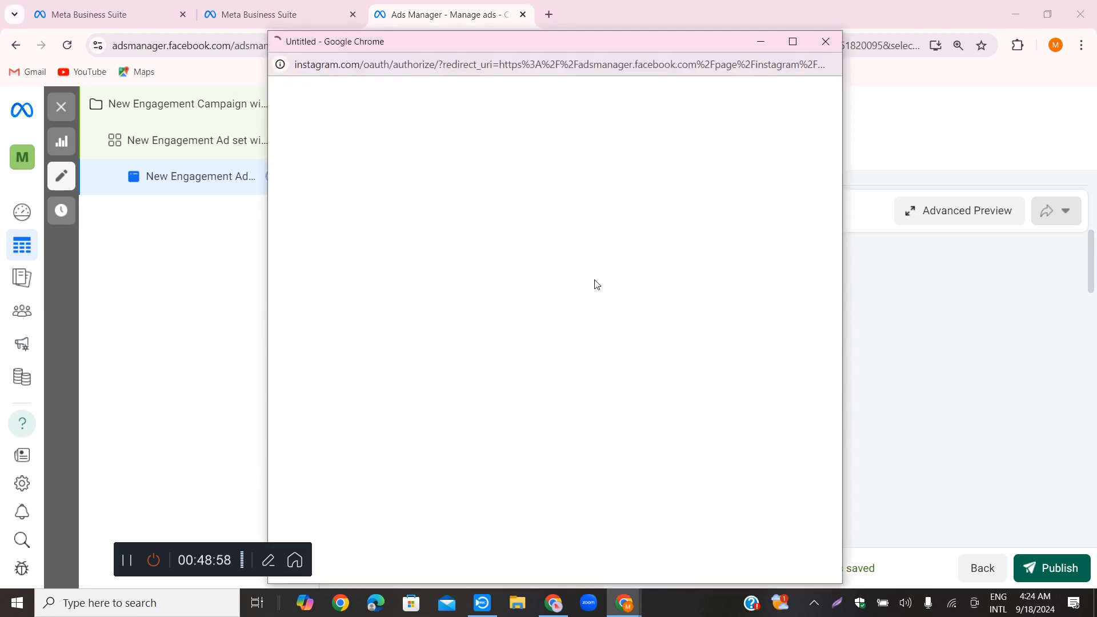
{"action": "left_click", "coordinate": [826, 42]}
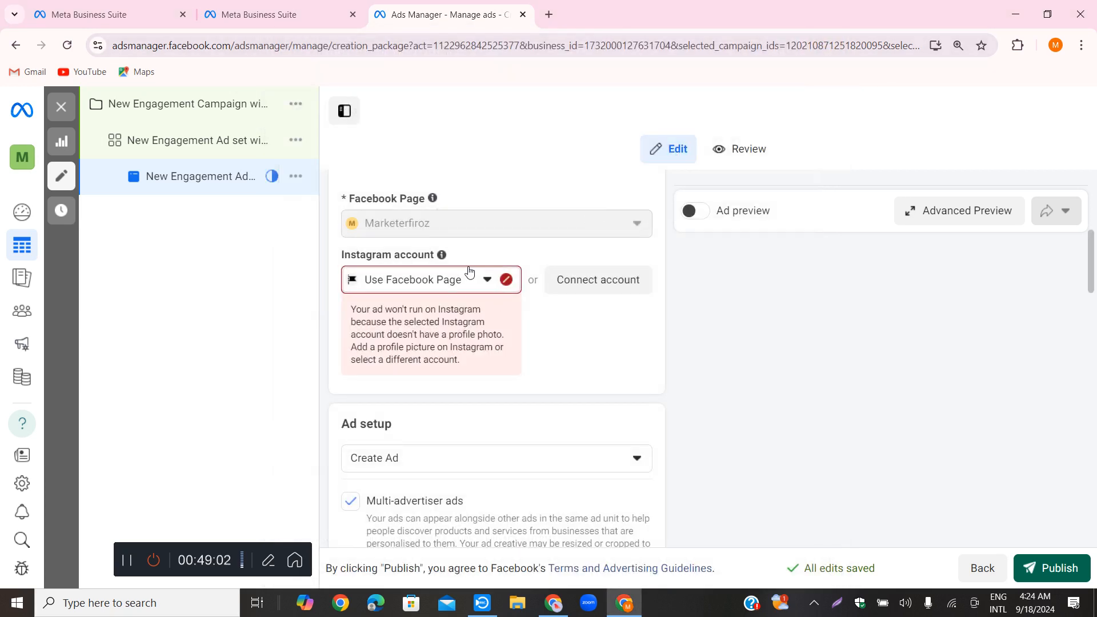
{"action": "left_click", "coordinate": [440, 280]}
{"action": "left_click", "coordinate": [408, 345]}
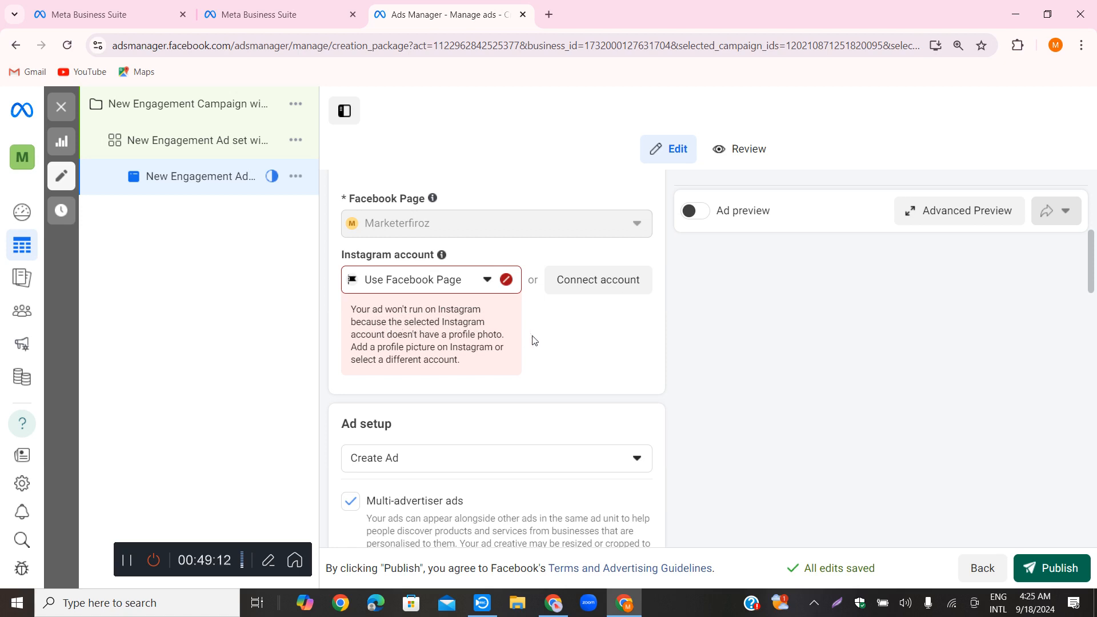
Examine the ad setup and the ad creative's media, primary text, headline, description and call to action fields
{"action": "scroll", "coordinate": [576, 355], "scroll_direction": "down", "scroll_amount": 3}
{"action": "scroll", "coordinate": [576, 355], "scroll_direction": "up", "scroll_amount": 2}
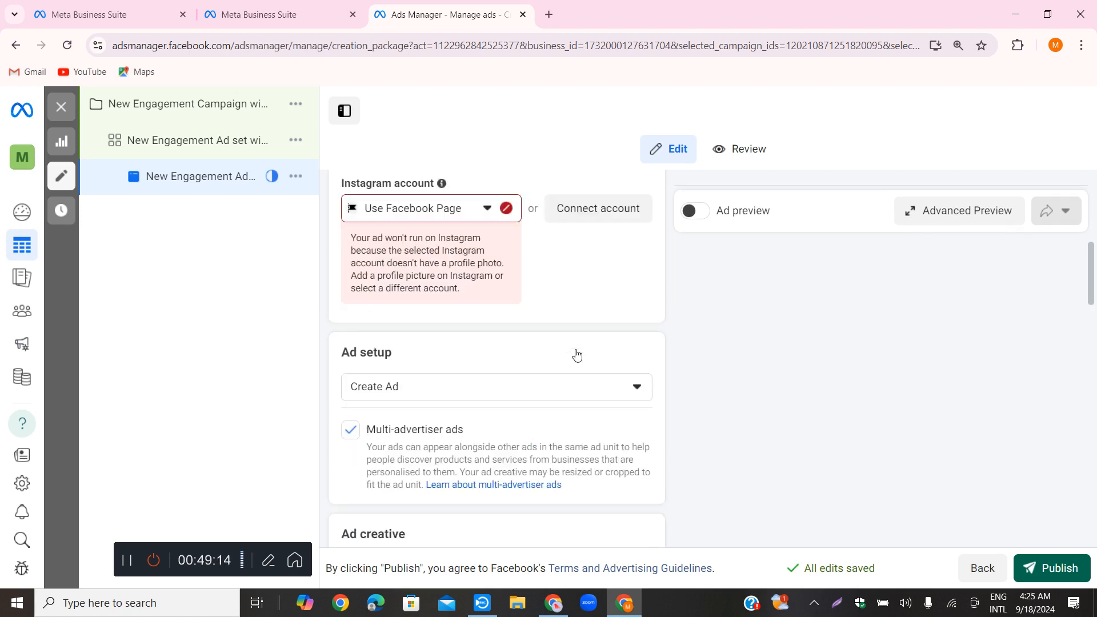
{"action": "scroll", "coordinate": [524, 386], "scroll_direction": "up", "scroll_amount": 1}
{"action": "scroll", "coordinate": [343, 301], "scroll_direction": "down", "scroll_amount": 4}
{"action": "scroll", "coordinate": [500, 262], "scroll_direction": "up", "scroll_amount": 1}
{"action": "scroll", "coordinate": [472, 257], "scroll_direction": "down", "scroll_amount": 3}
{"action": "scroll", "coordinate": [504, 247], "scroll_direction": "up", "scroll_amount": 3}
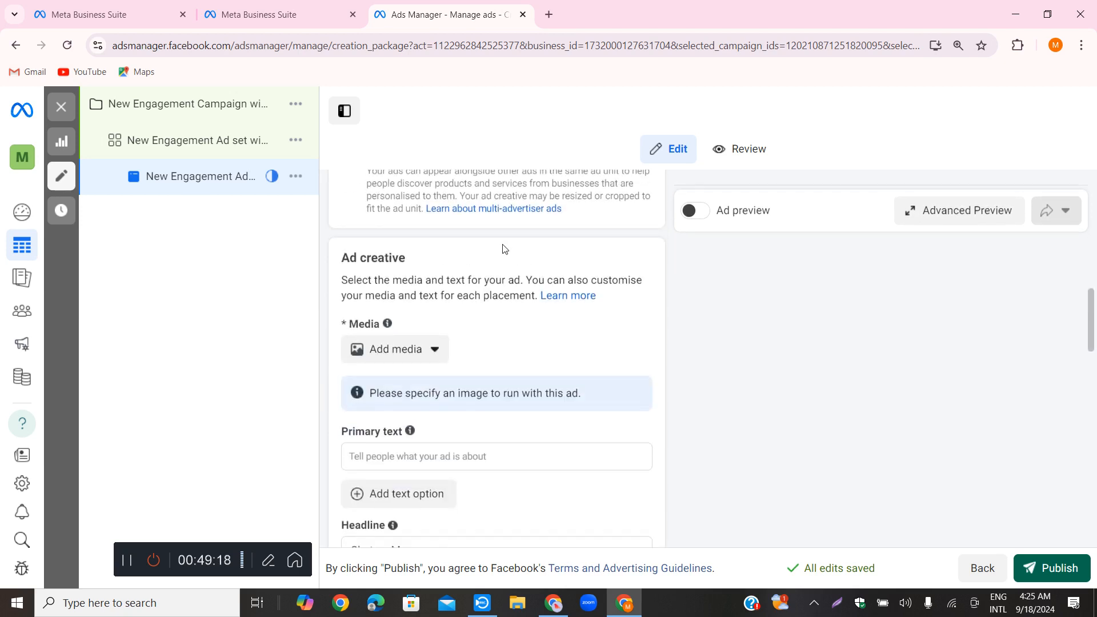
{"action": "scroll", "coordinate": [501, 305], "scroll_direction": "down", "scroll_amount": 2}
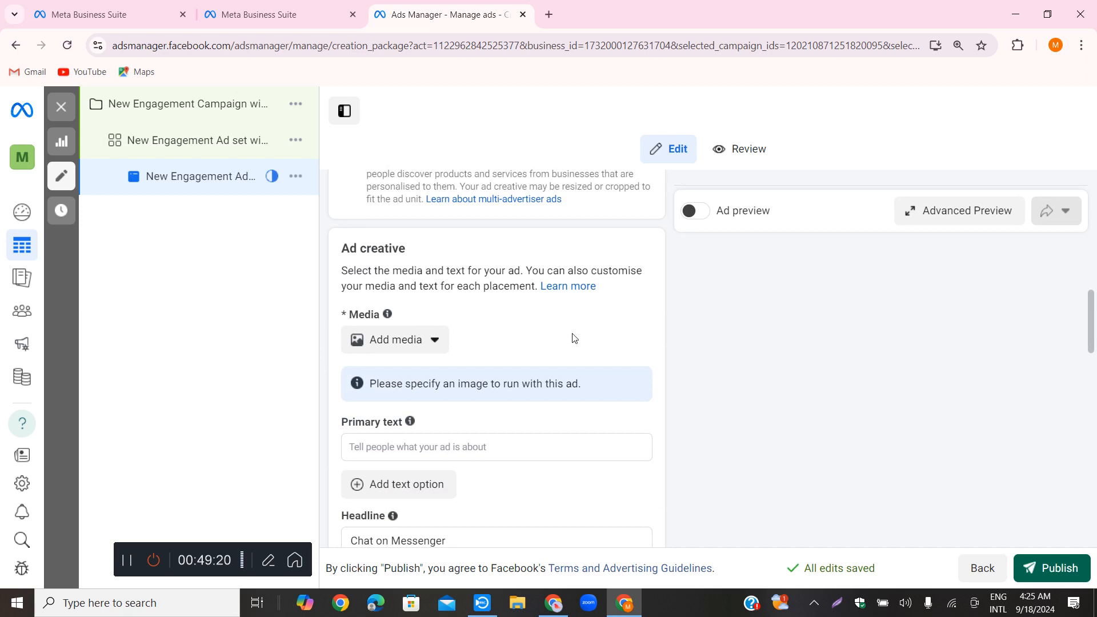
{"action": "scroll", "coordinate": [570, 334], "scroll_direction": "down", "scroll_amount": 1}
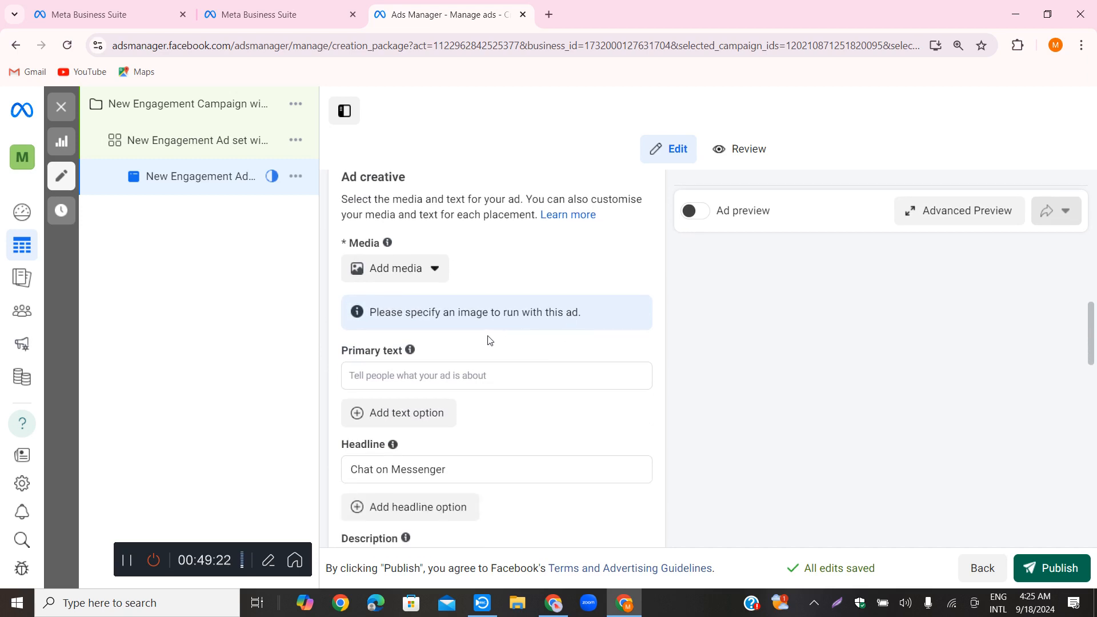
{"action": "scroll", "coordinate": [492, 353], "scroll_direction": "down", "scroll_amount": 4}
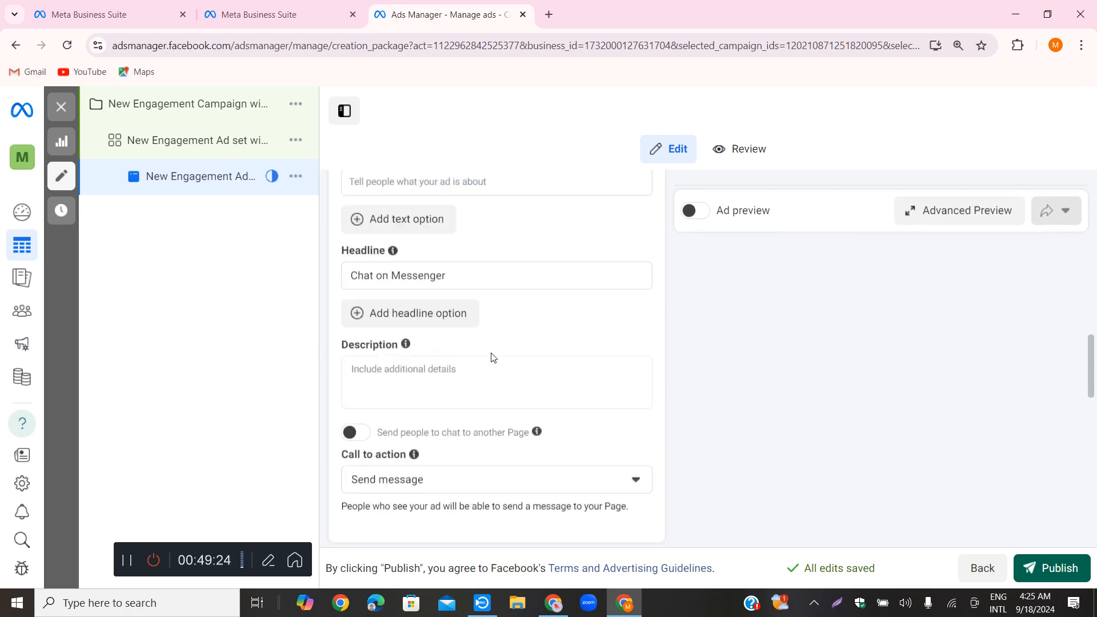
{"action": "scroll", "coordinate": [492, 357], "scroll_direction": "up", "scroll_amount": 3}
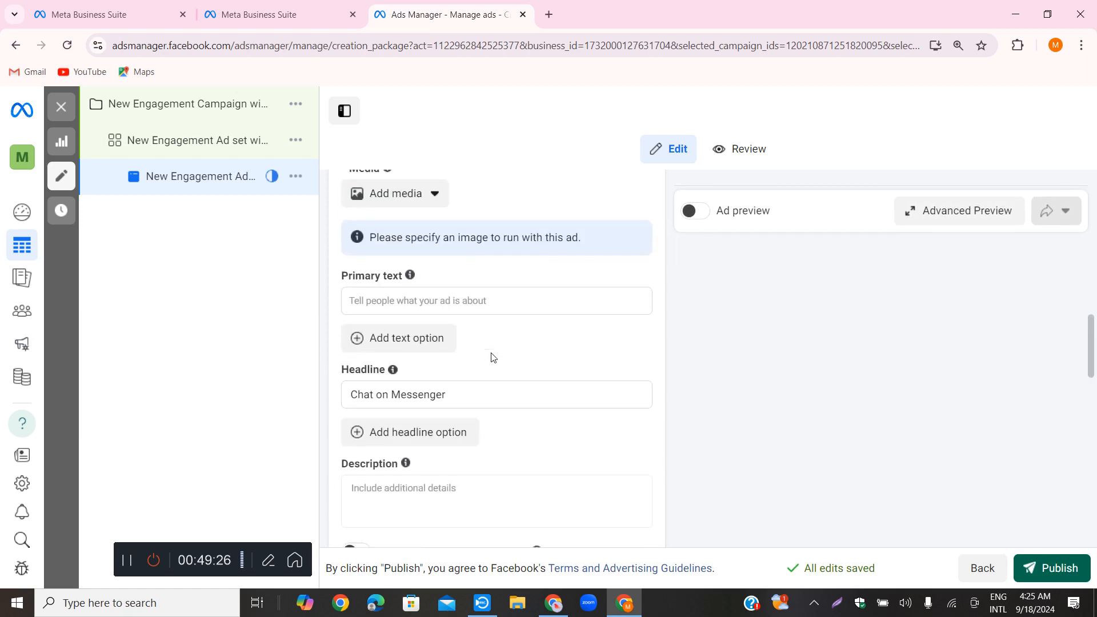
{"action": "scroll", "coordinate": [493, 357], "scroll_direction": "up", "scroll_amount": 3}
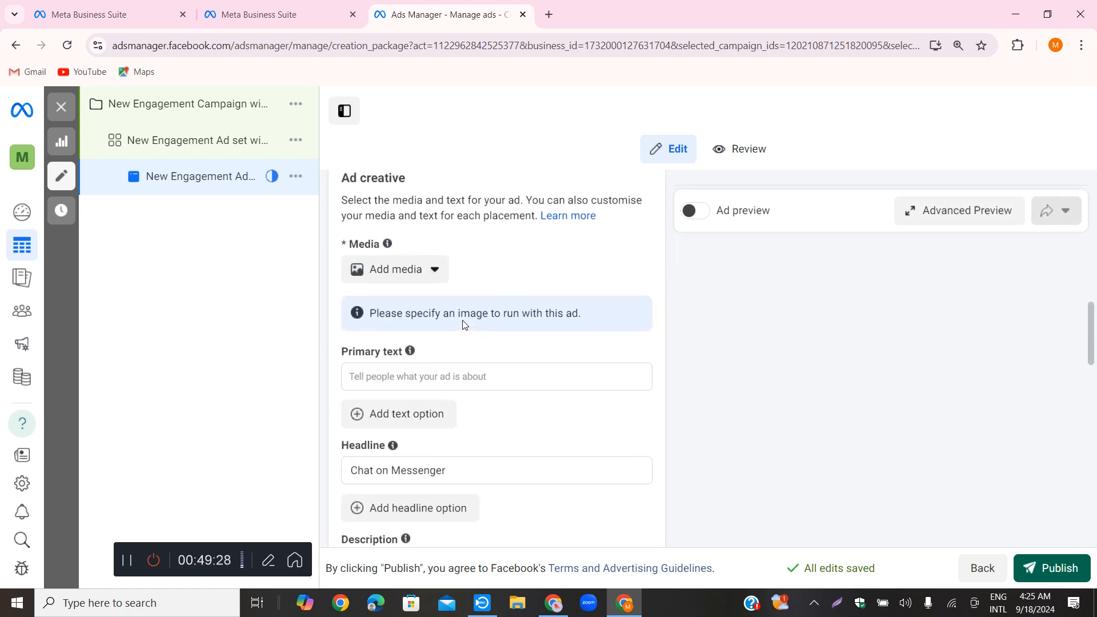
{"action": "scroll", "coordinate": [498, 349], "scroll_direction": "down", "scroll_amount": 2}
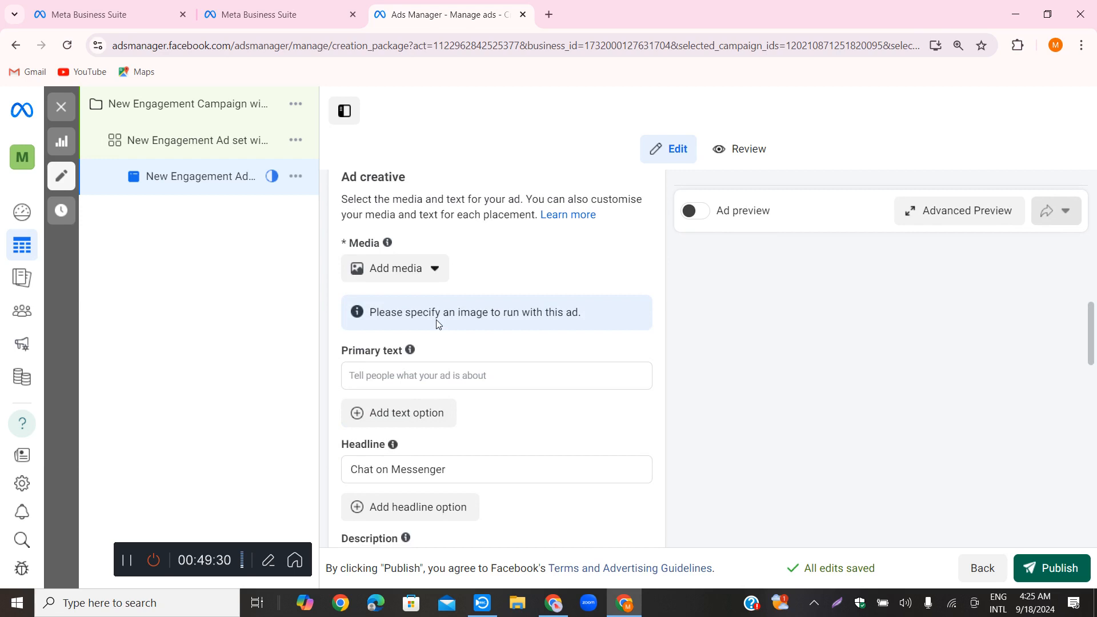
{"action": "scroll", "coordinate": [436, 379], "scroll_direction": "down", "scroll_amount": 1}
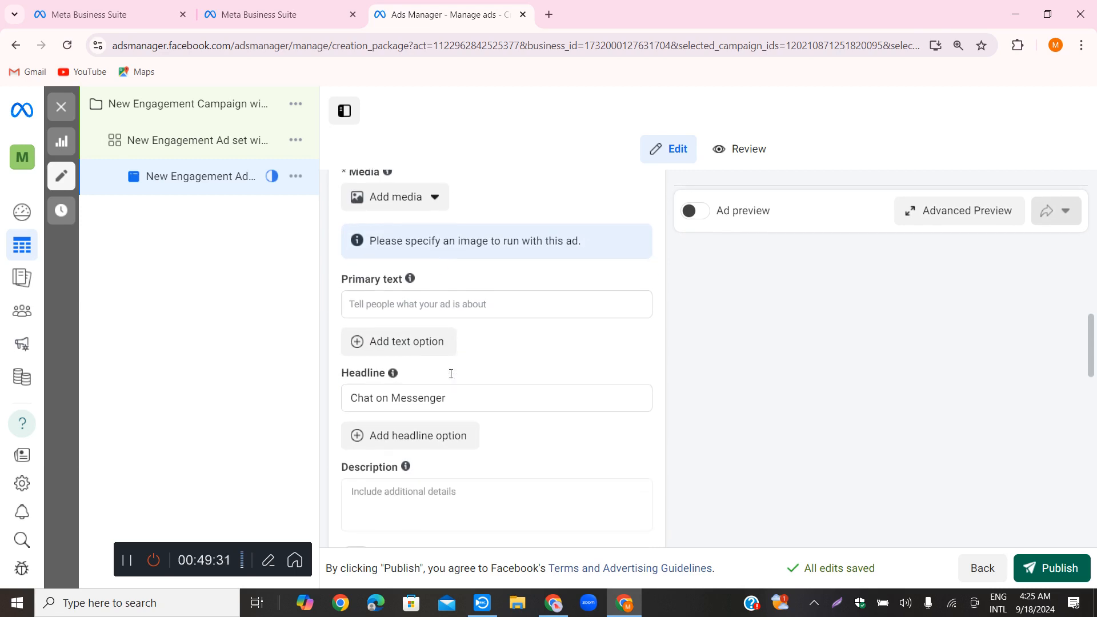
Add two empty primary text options to the ad creative and remove both
{"action": "left_click", "coordinate": [397, 345]}
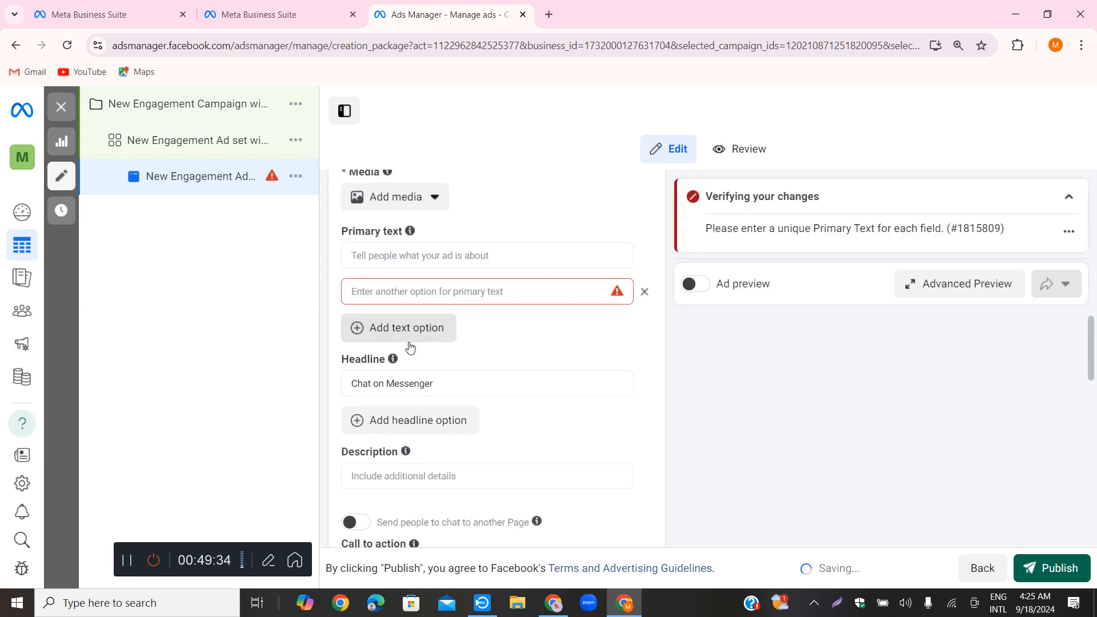
{"action": "left_click", "coordinate": [407, 337]}
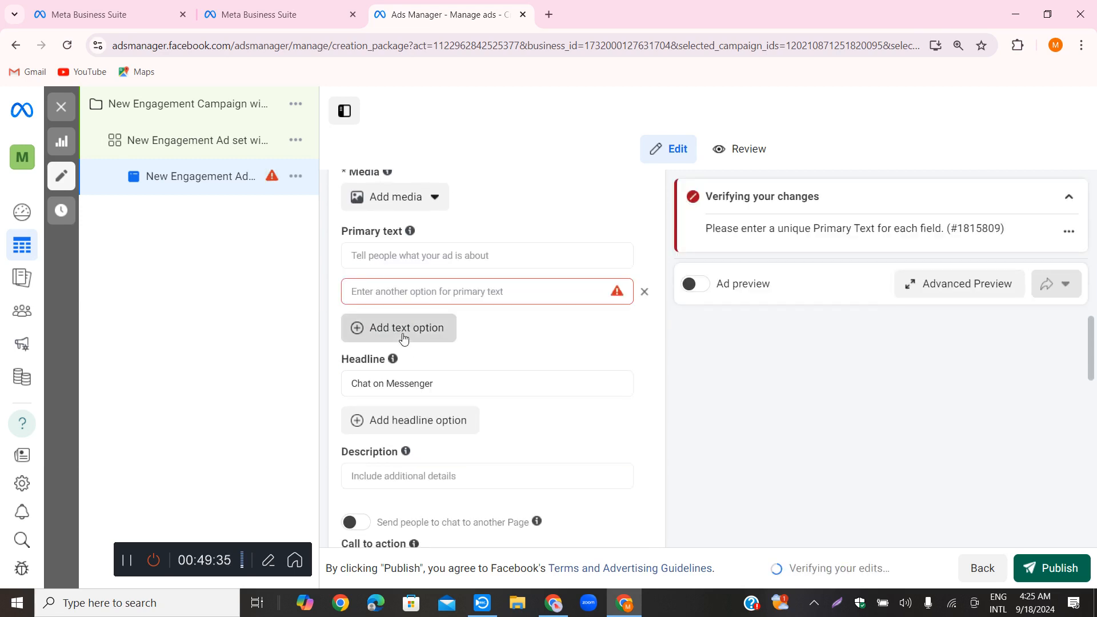
{"action": "left_click", "coordinate": [644, 292]}
{"action": "left_click", "coordinate": [644, 293]}
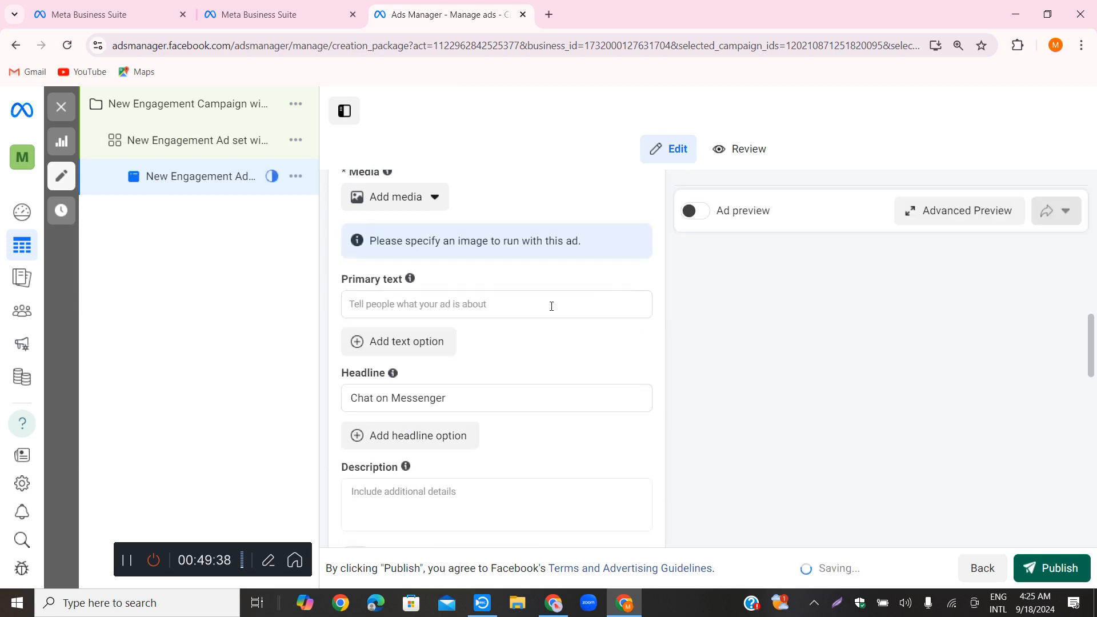
Open the choices for adding media to the ad creative
{"action": "scroll", "coordinate": [593, 367], "scroll_direction": "down", "scroll_amount": 1}
{"action": "scroll", "coordinate": [594, 368], "scroll_direction": "up", "scroll_amount": 3}
{"action": "scroll", "coordinate": [577, 365], "scroll_direction": "up", "scroll_amount": 1}
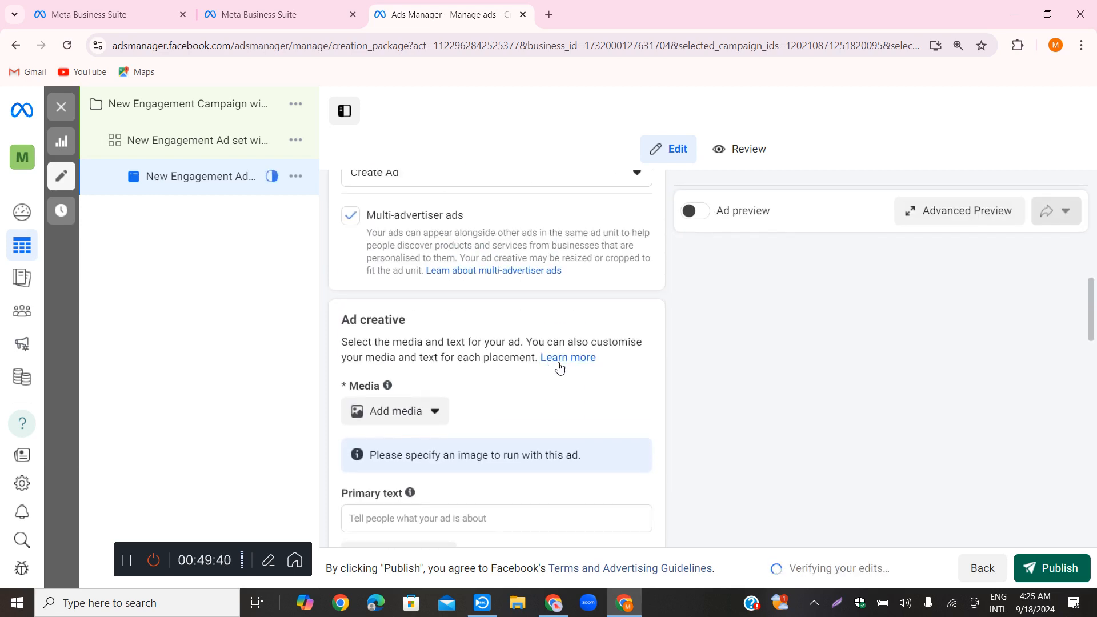
{"action": "scroll", "coordinate": [558, 362], "scroll_direction": "down", "scroll_amount": 2}
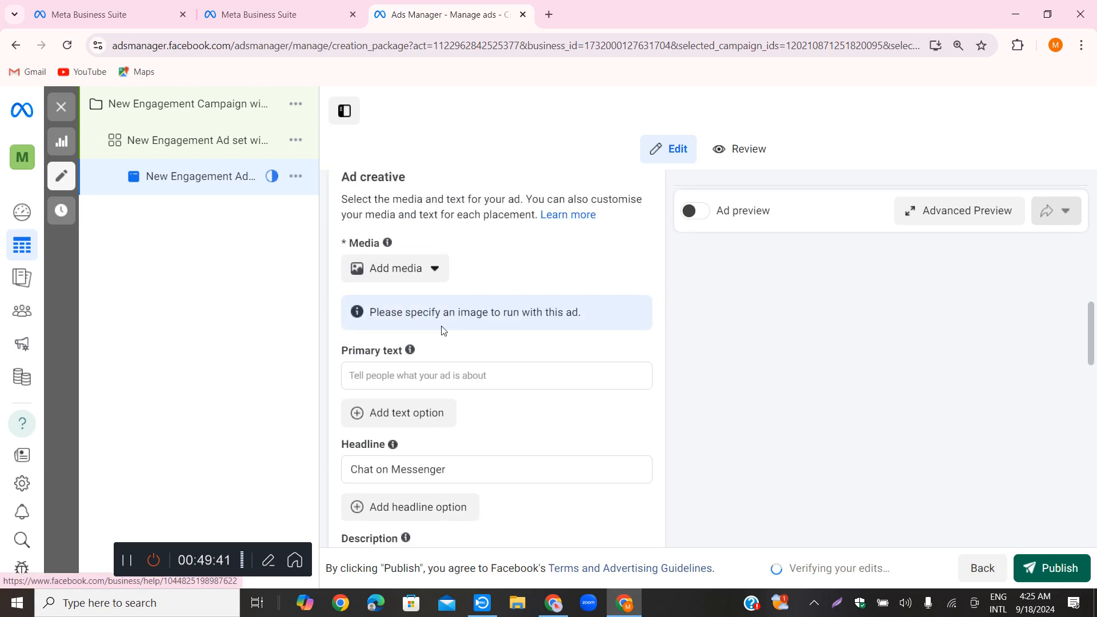
{"action": "left_click", "coordinate": [439, 271]}
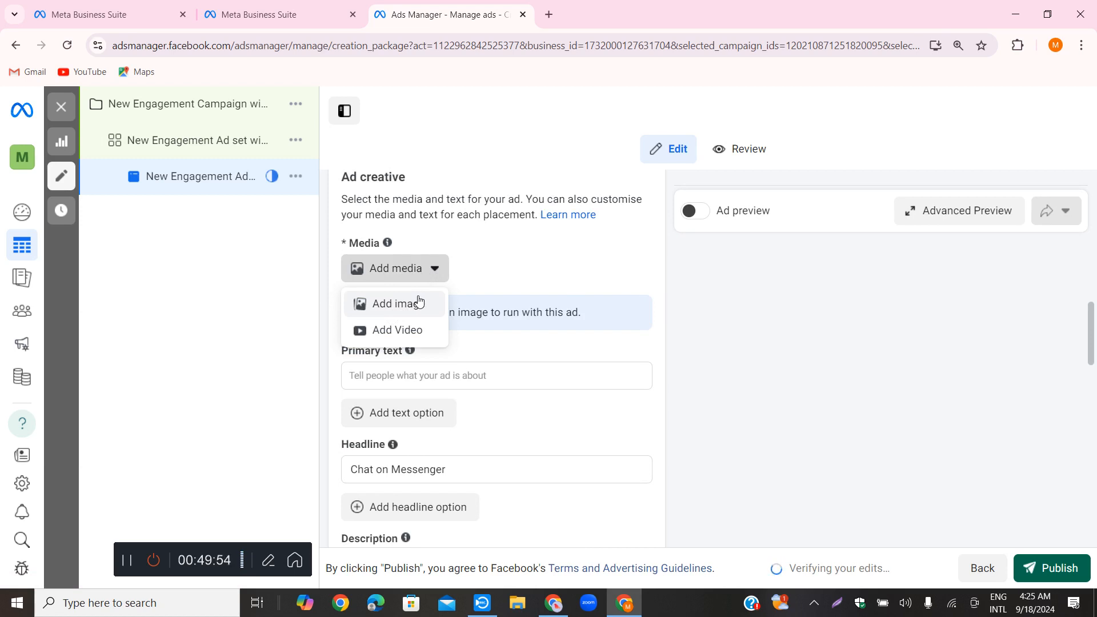
Upload the "How to Grow a YouTube Channel" image from the Downloads folder and use it as the ad's media
{"action": "left_click", "coordinate": [406, 308]}
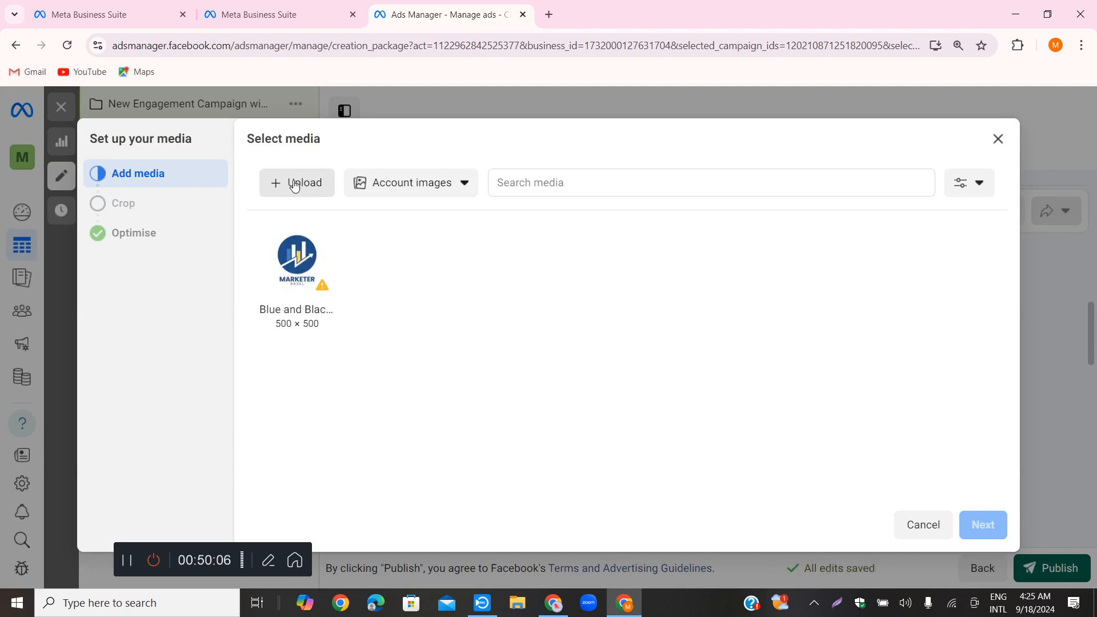
{"action": "left_click", "coordinate": [294, 184]}
{"action": "left_click", "coordinate": [297, 184]}
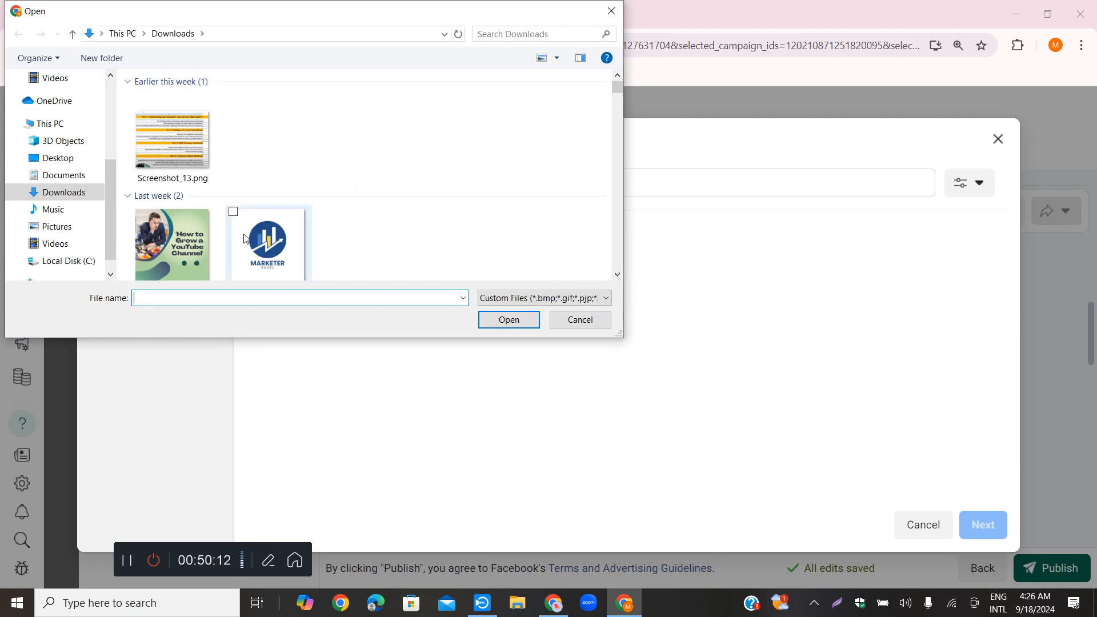
{"action": "left_click", "coordinate": [163, 238]}
{"action": "left_click", "coordinate": [494, 319]}
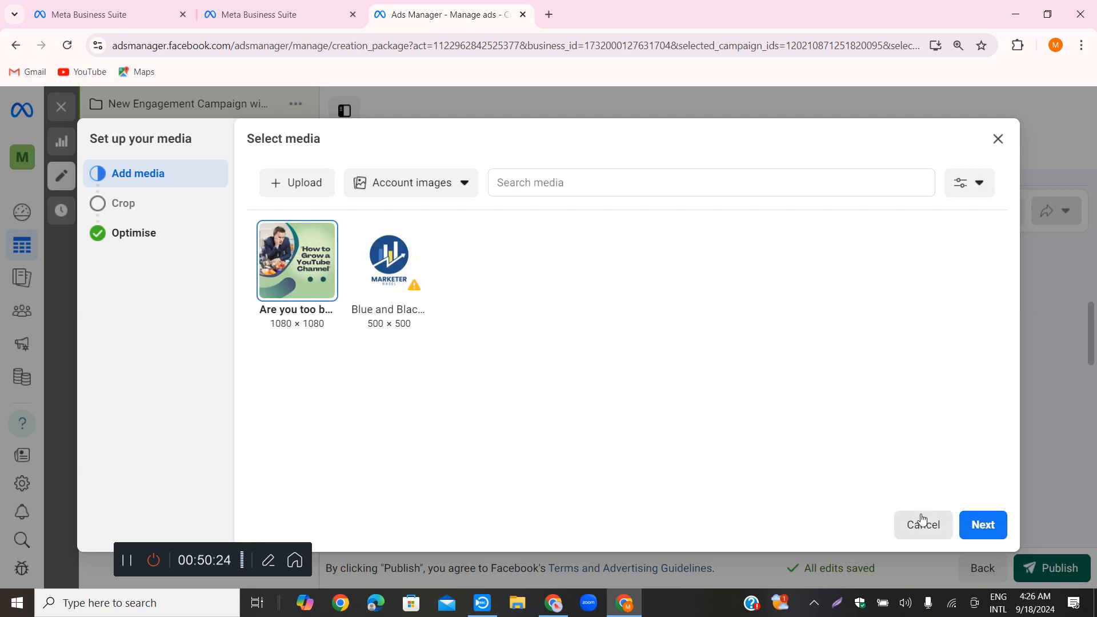
{"action": "left_click", "coordinate": [970, 533]}
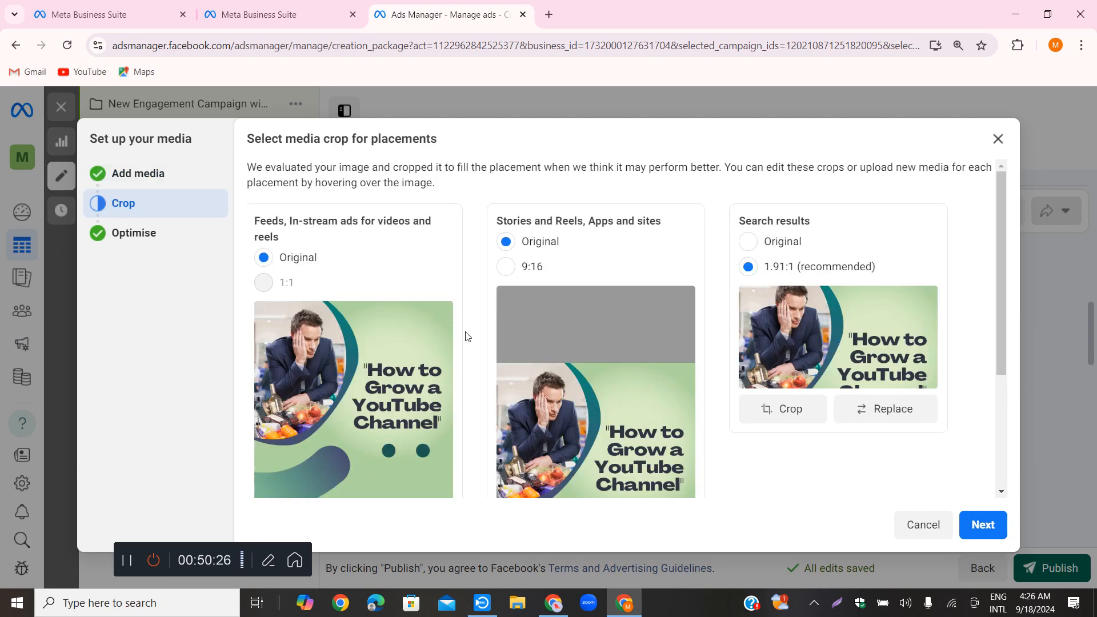
Try the 9:16 crop for Stories and Reels, Apps and sites, and return that placement group to Original
{"action": "left_click", "coordinate": [505, 266]}
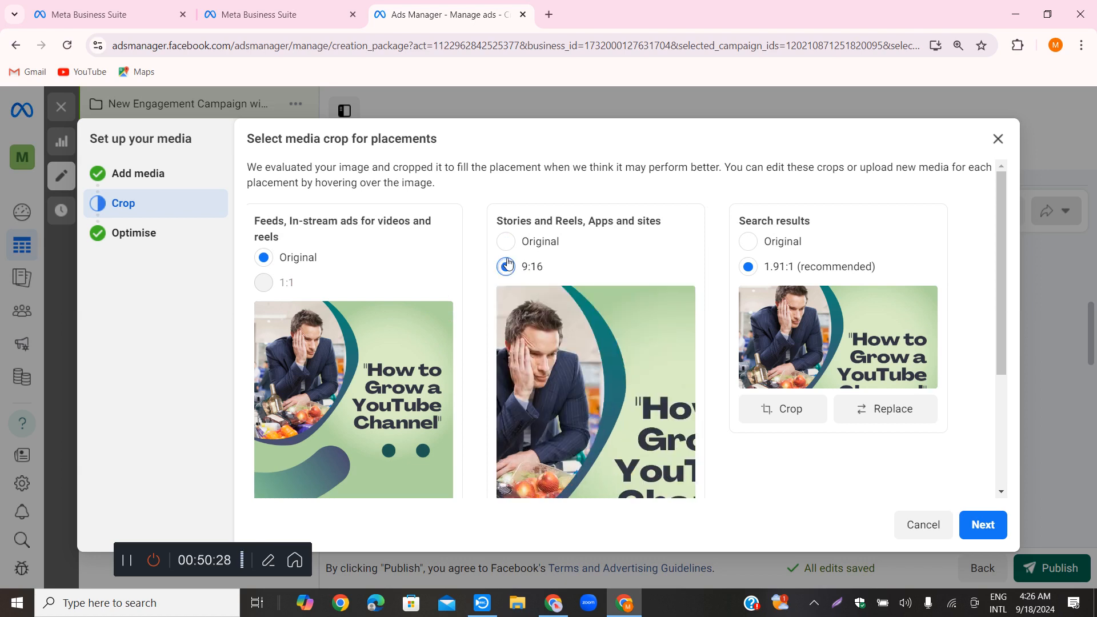
{"action": "left_click", "coordinate": [507, 242]}
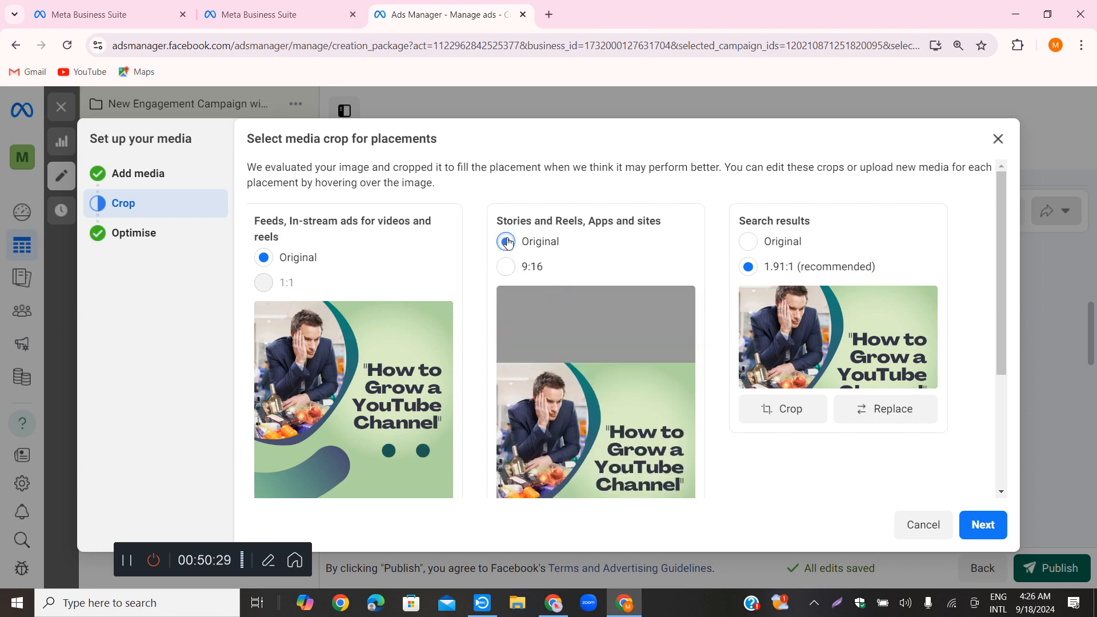
{"action": "left_click", "coordinate": [505, 269]}
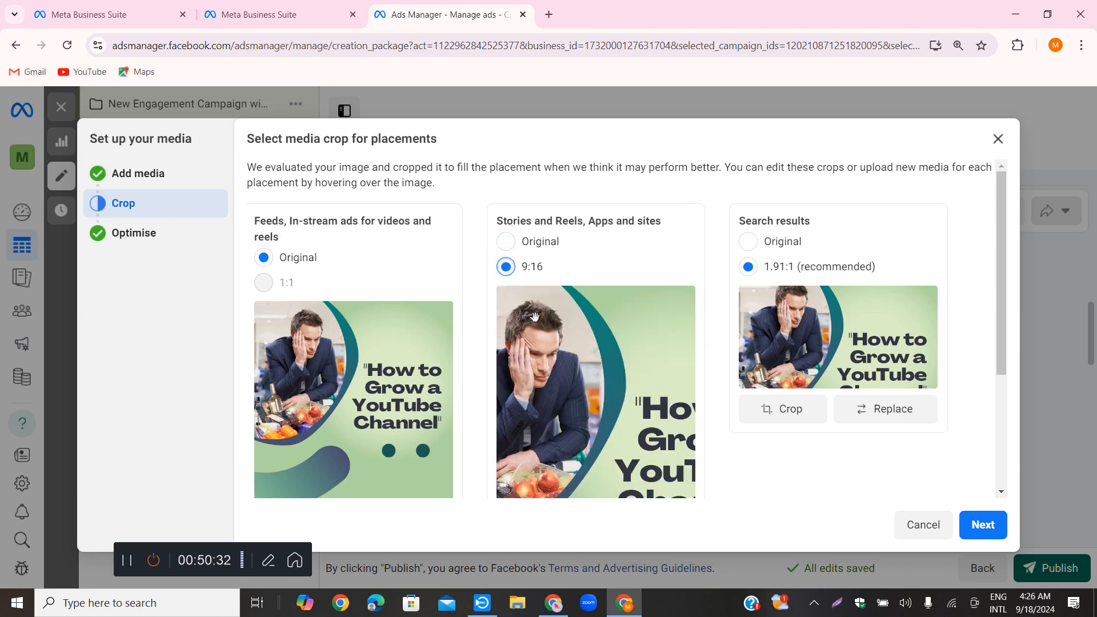
{"action": "left_click", "coordinate": [506, 242]}
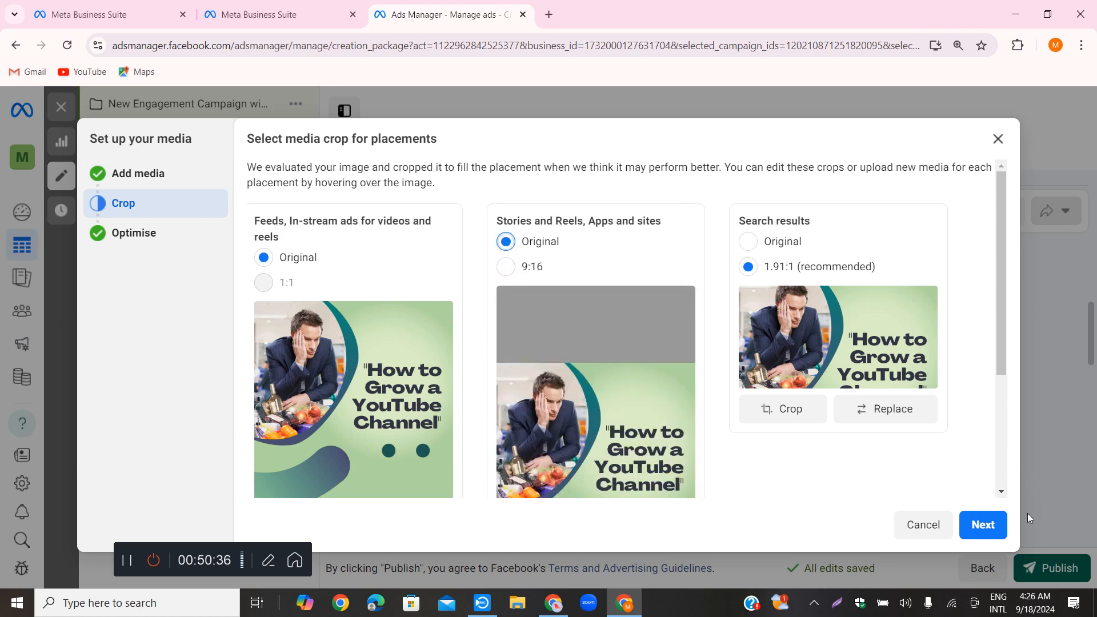
Accept the placement crops, dismiss the enhancement tips and complete the media setup without turning on any Advantage+ creative enhancement
{"action": "left_click", "coordinate": [984, 529]}
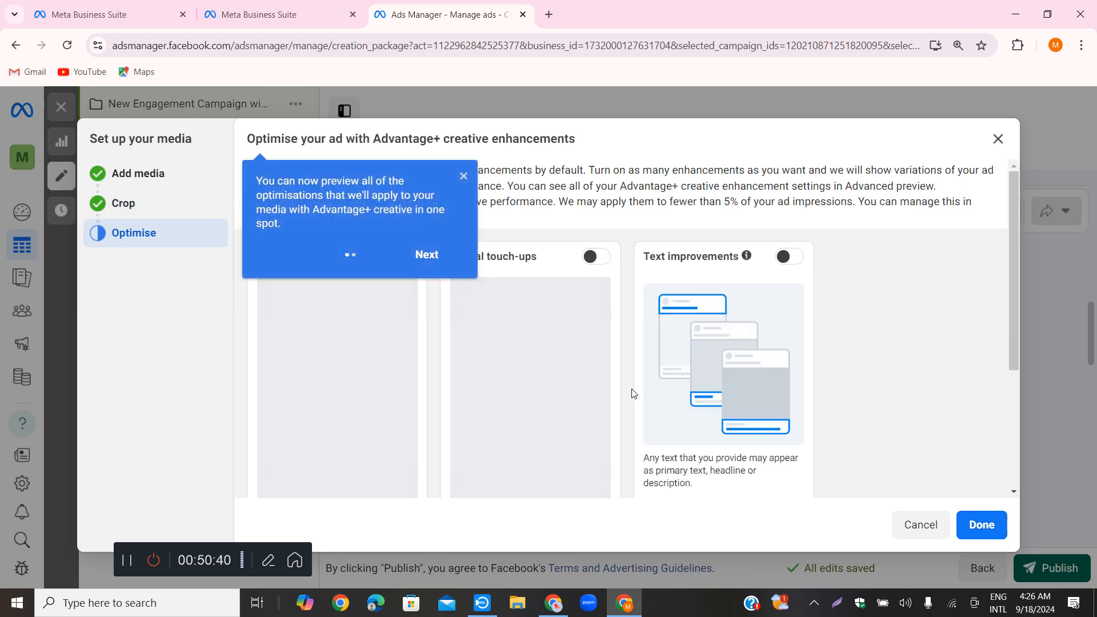
{"action": "left_click", "coordinate": [431, 258]}
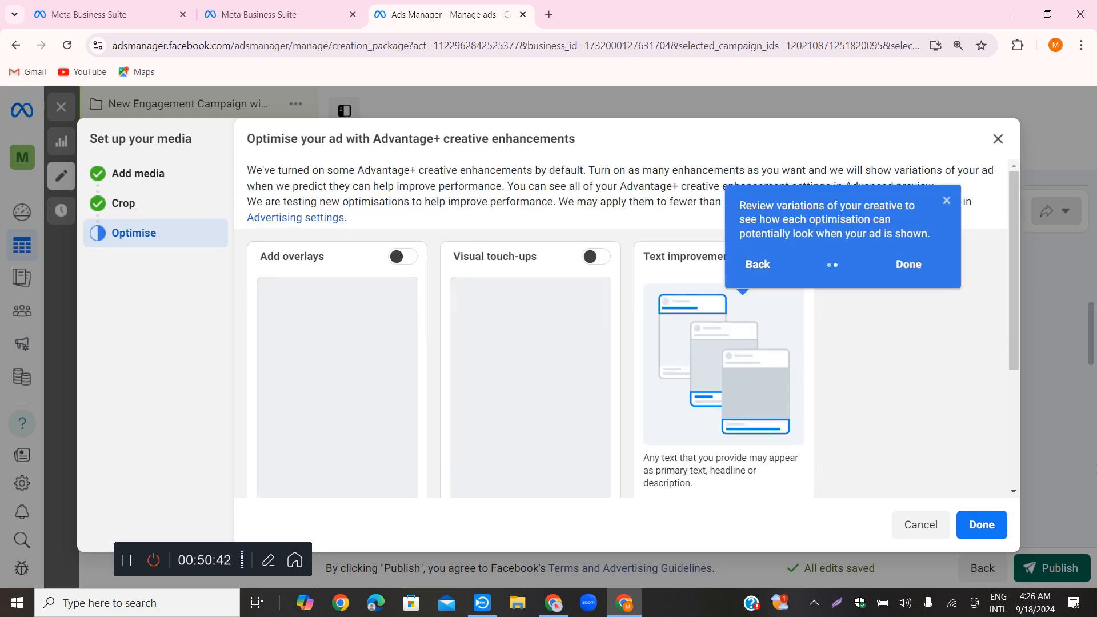
{"action": "left_click", "coordinate": [922, 266]}
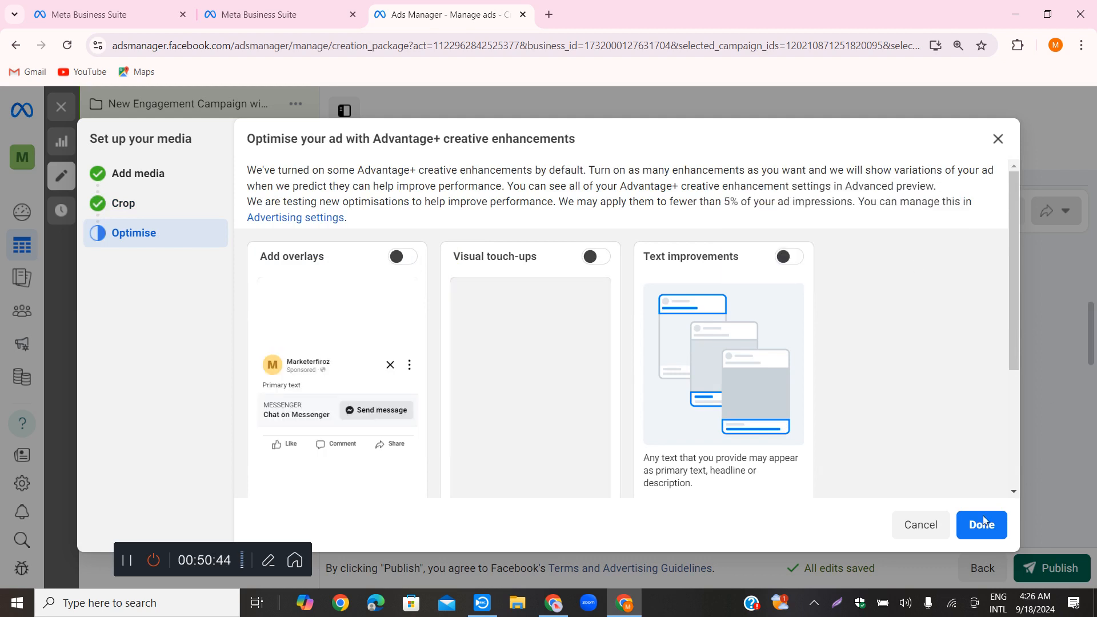
{"action": "left_click", "coordinate": [984, 527]}
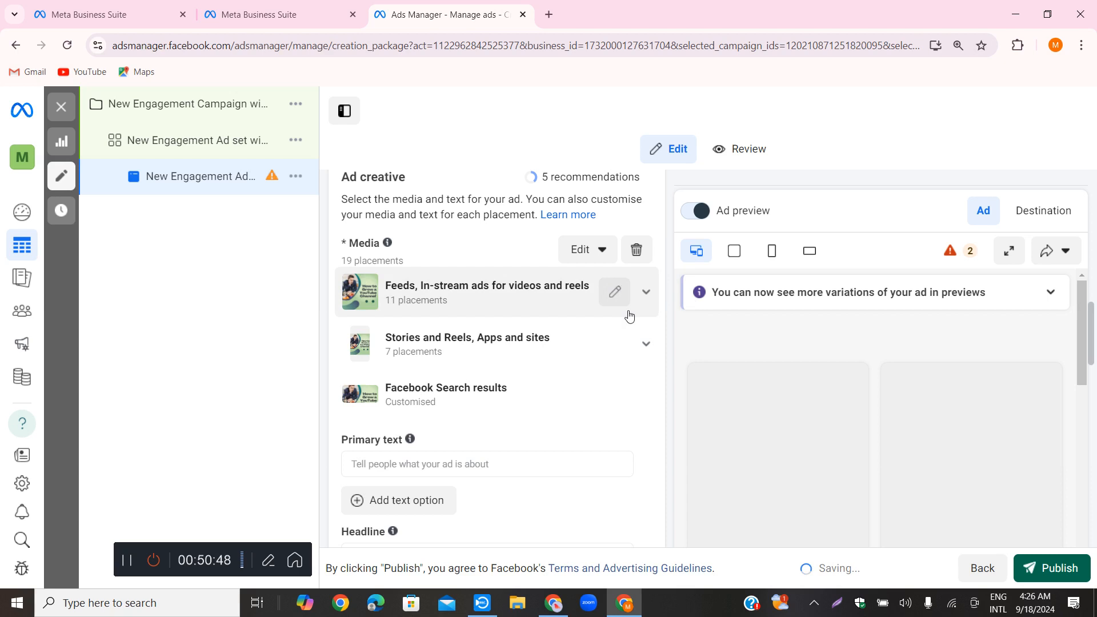
Examine the ad previews for the placements and the ad creative's media and text fields
{"action": "scroll", "coordinate": [799, 334], "scroll_direction": "down", "scroll_amount": 1}
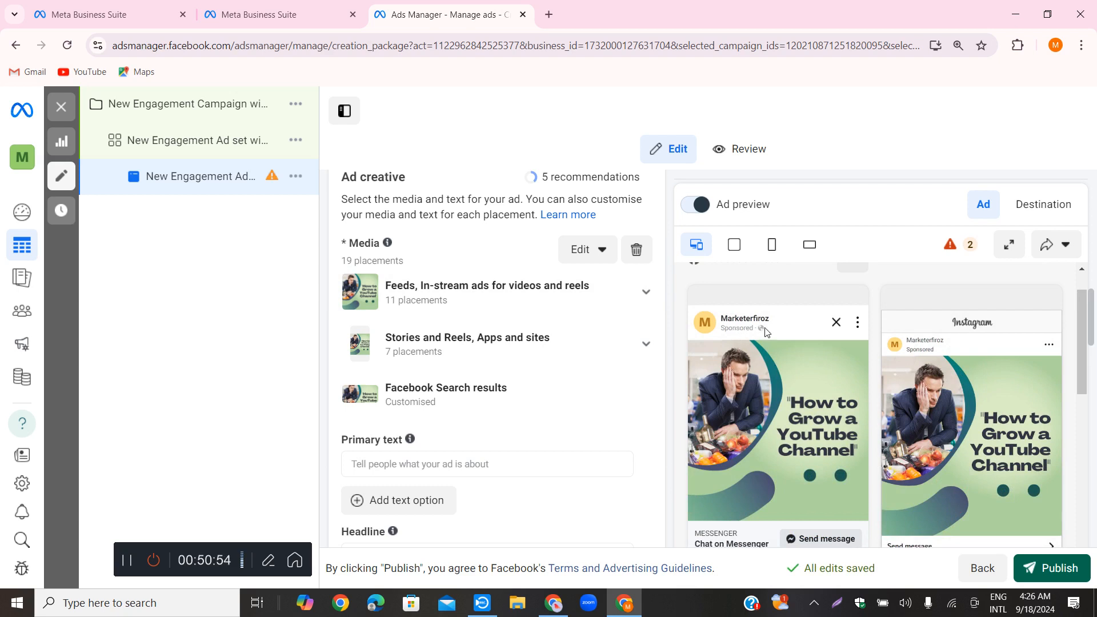
{"action": "scroll", "coordinate": [732, 332], "scroll_direction": "down", "scroll_amount": 4}
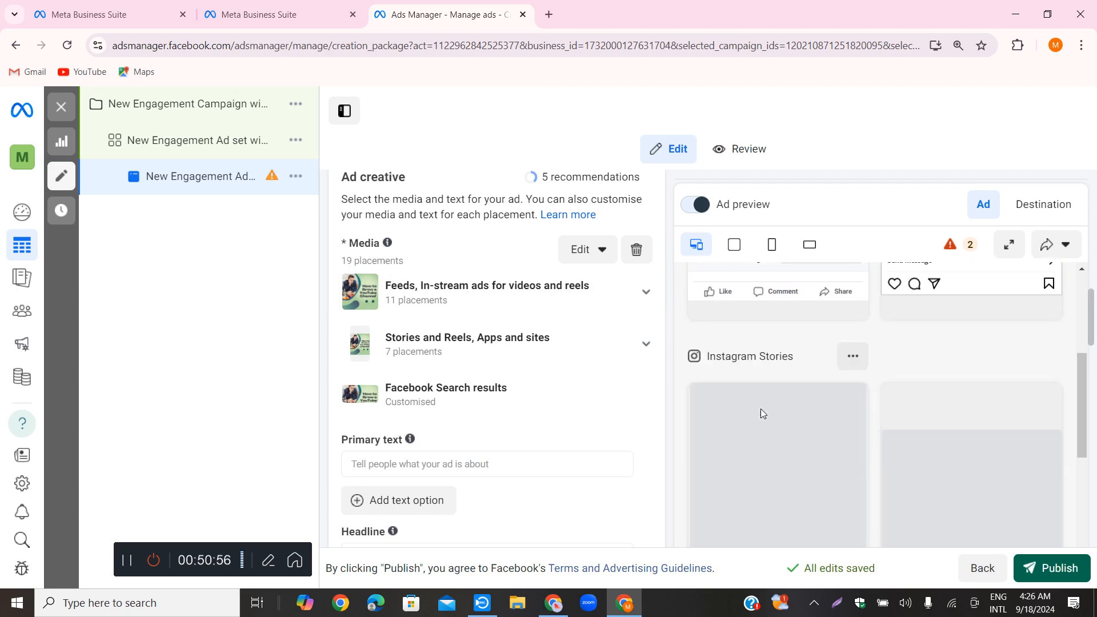
{"action": "scroll", "coordinate": [758, 411], "scroll_direction": "up", "scroll_amount": 3}
{"action": "scroll", "coordinate": [465, 396], "scroll_direction": "down", "scroll_amount": 1}
{"action": "scroll", "coordinate": [742, 416], "scroll_direction": "down", "scroll_amount": 1}
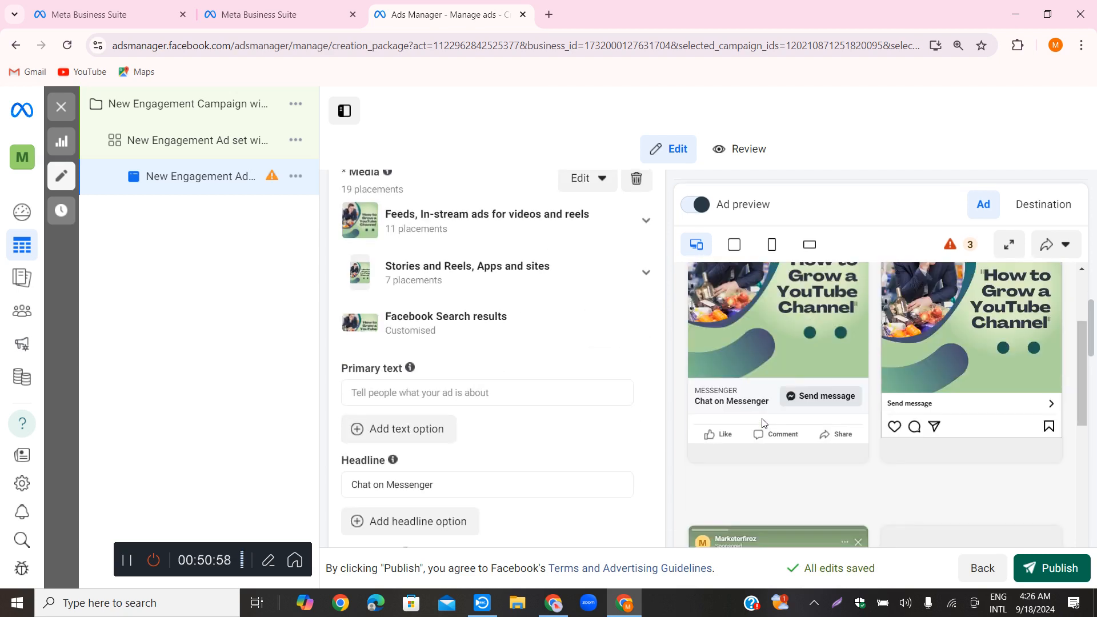
{"action": "scroll", "coordinate": [439, 390], "scroll_direction": "up", "scroll_amount": 3}
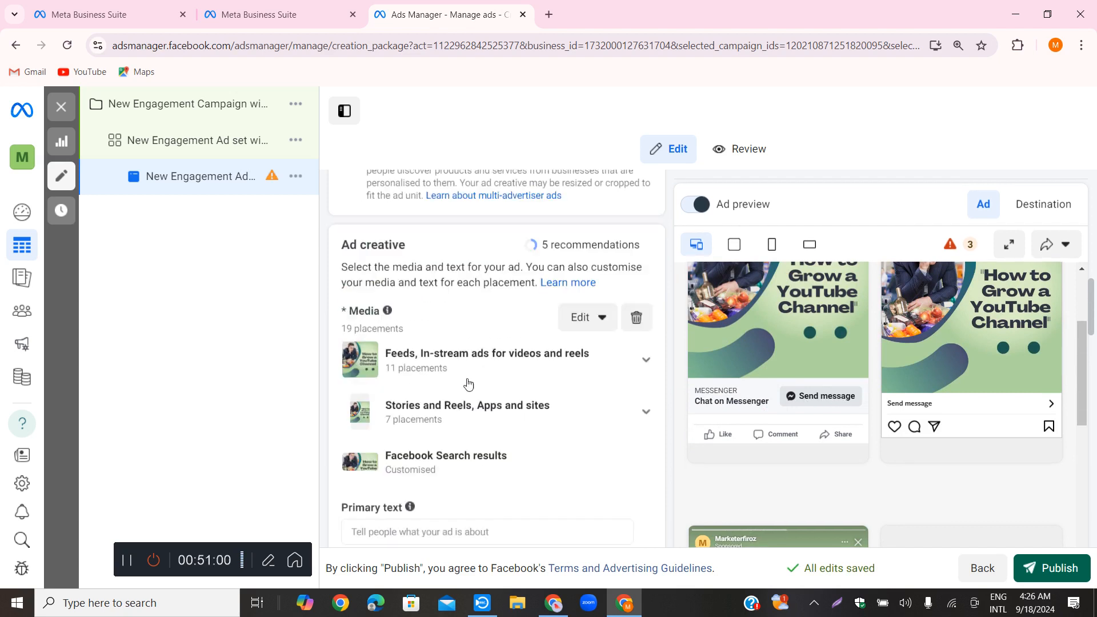
{"action": "scroll", "coordinate": [525, 364], "scroll_direction": "down", "scroll_amount": 3}
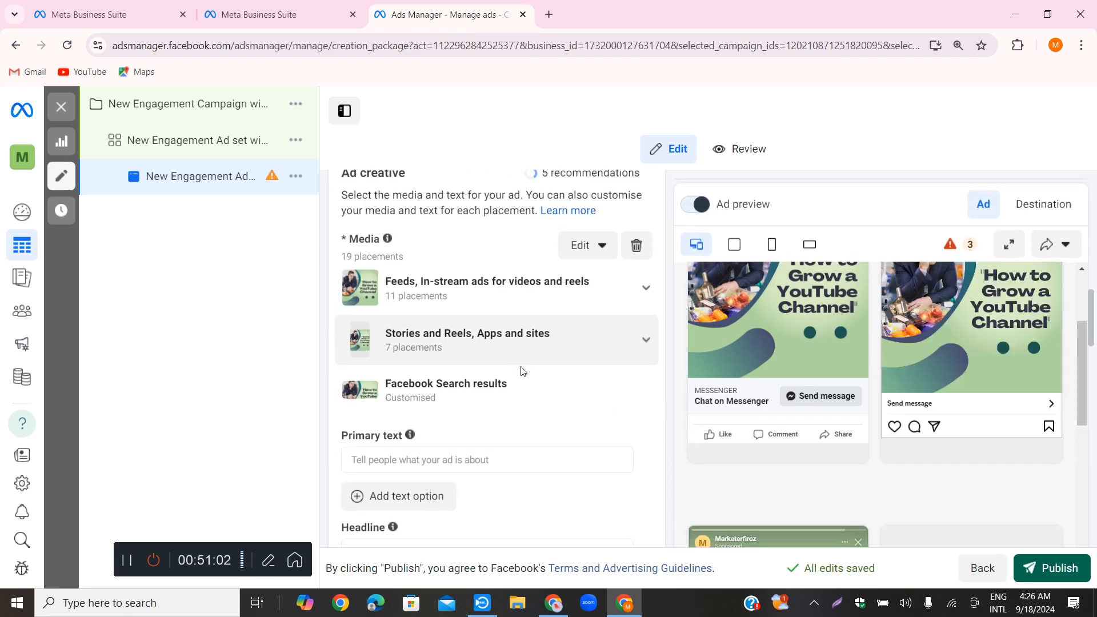
{"action": "scroll", "coordinate": [503, 386], "scroll_direction": "down", "scroll_amount": 2}
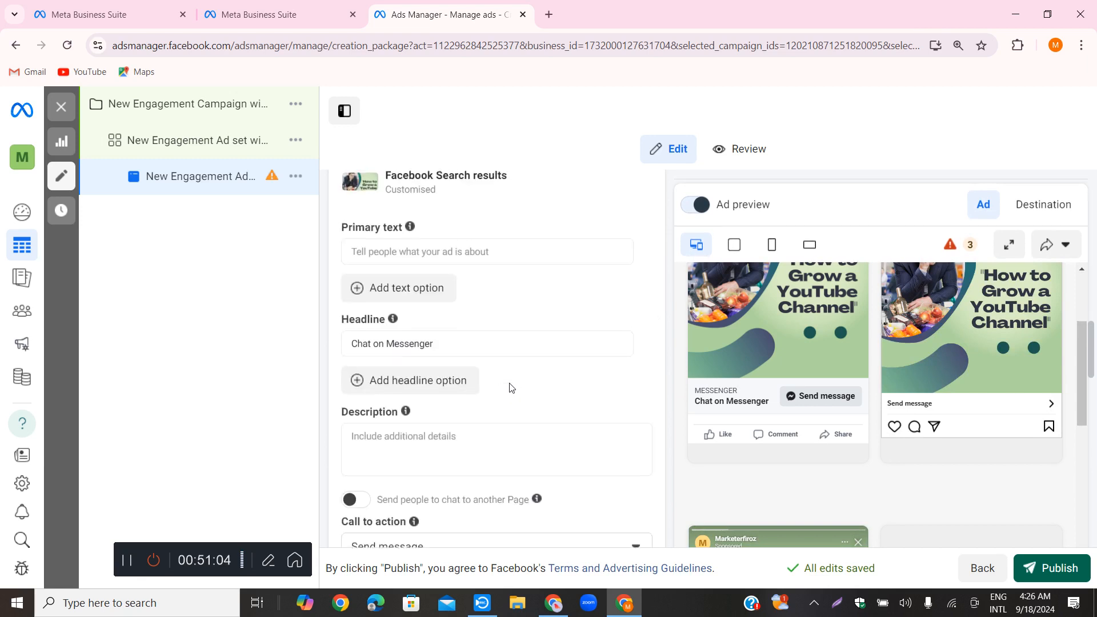
Enter "Freelancing Success IT" as the ad's primary text
{"action": "left_click", "coordinate": [398, 245]}
{"action": "type", "text": "Free"}
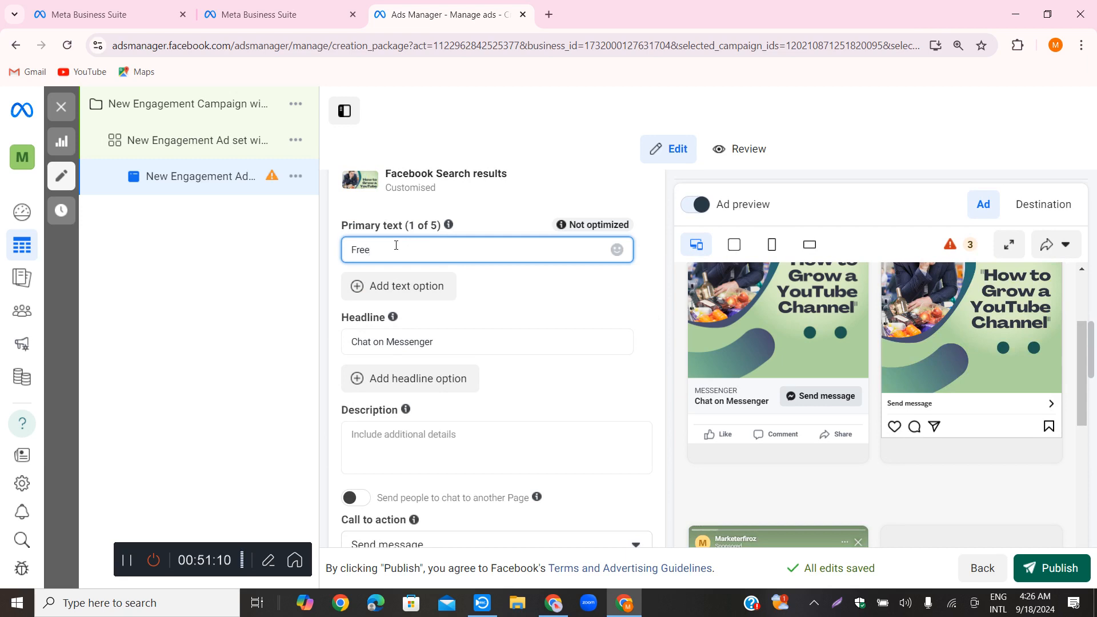
{"action": "type", "text": "l"}
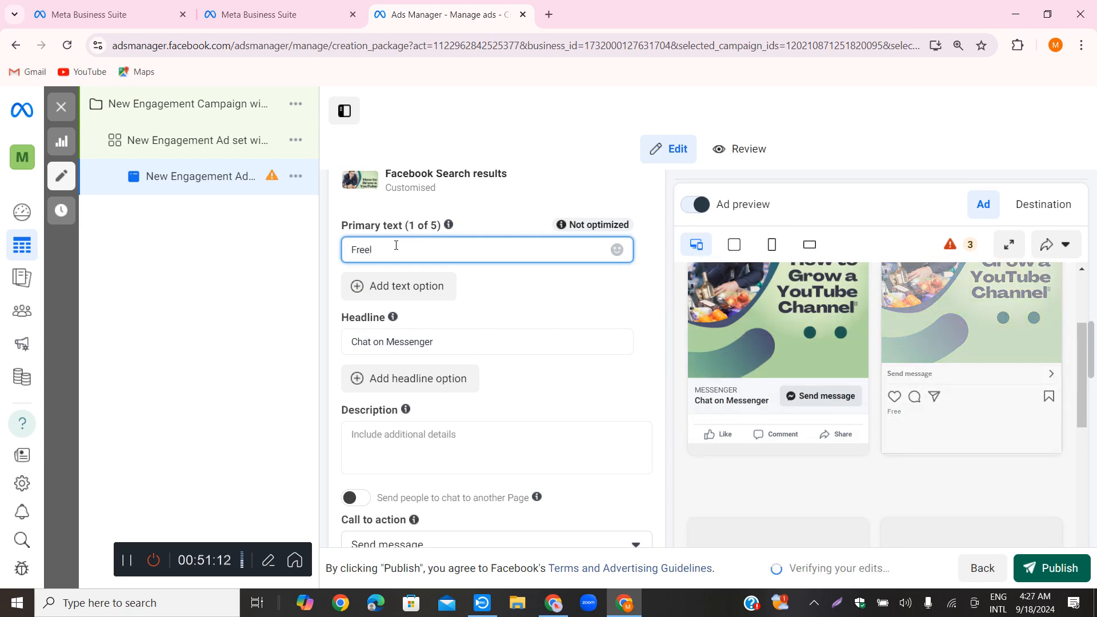
{"action": "type", "text": "ancing S"}
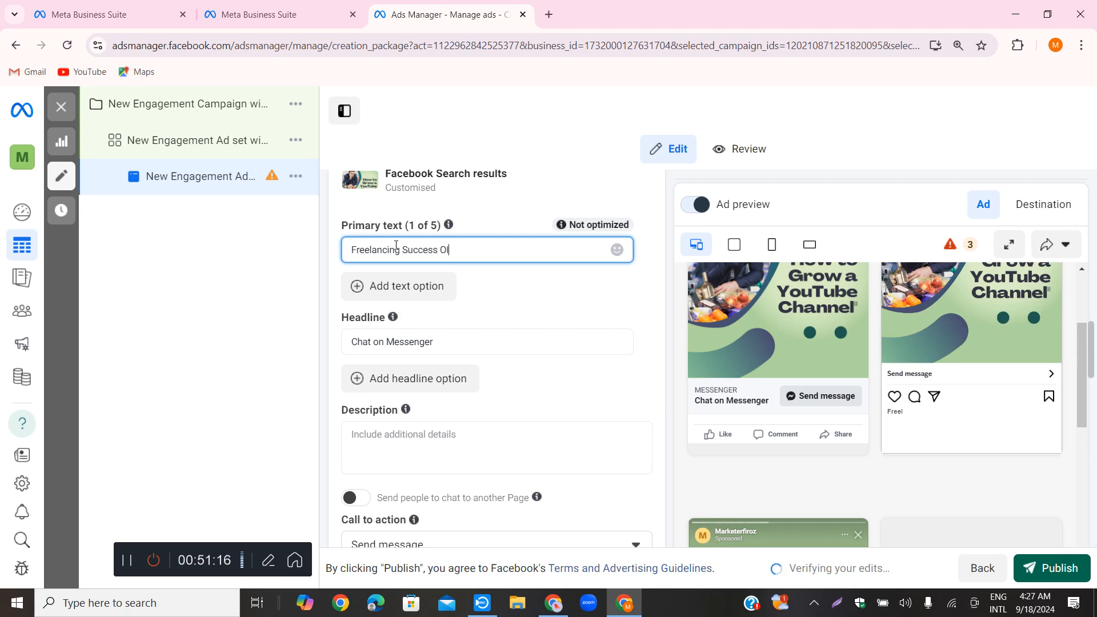
{"action": "type", "text": "uccess OI"}
{"action": "key", "text": "BackSpace"}
{"action": "key", "text": "BackSpace"}
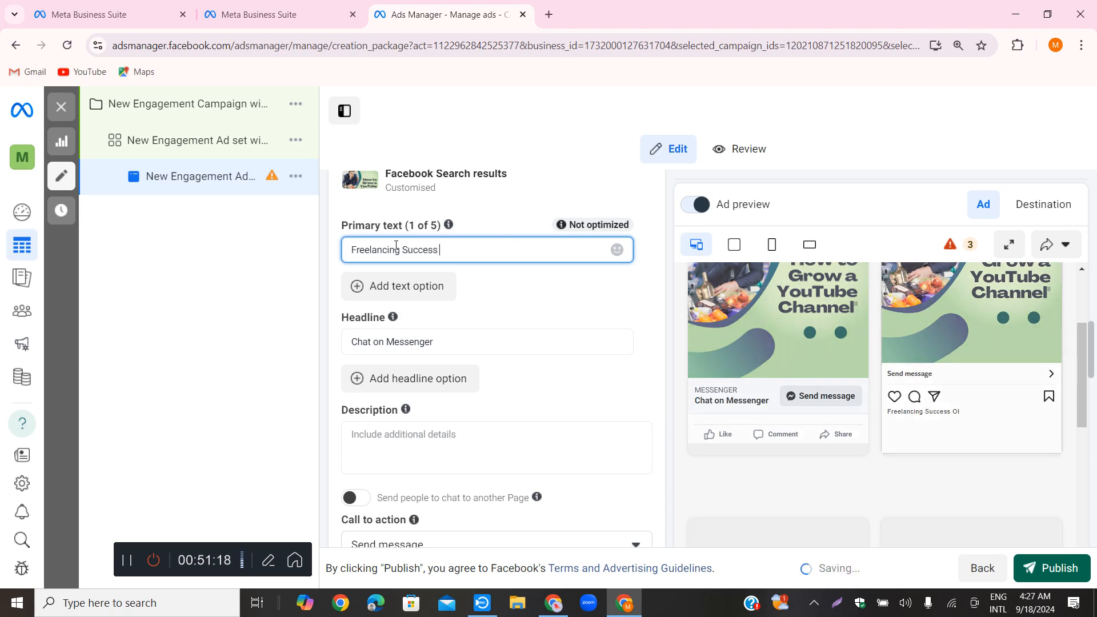
{"action": "type", "text": "IT"}
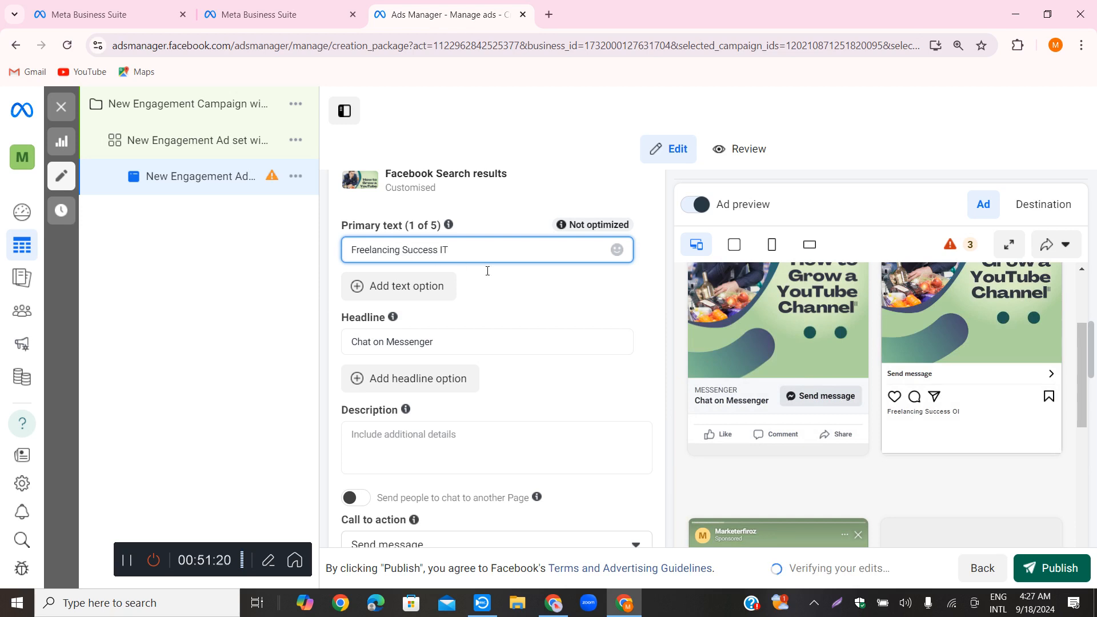
{"action": "left_click", "coordinate": [563, 297]}
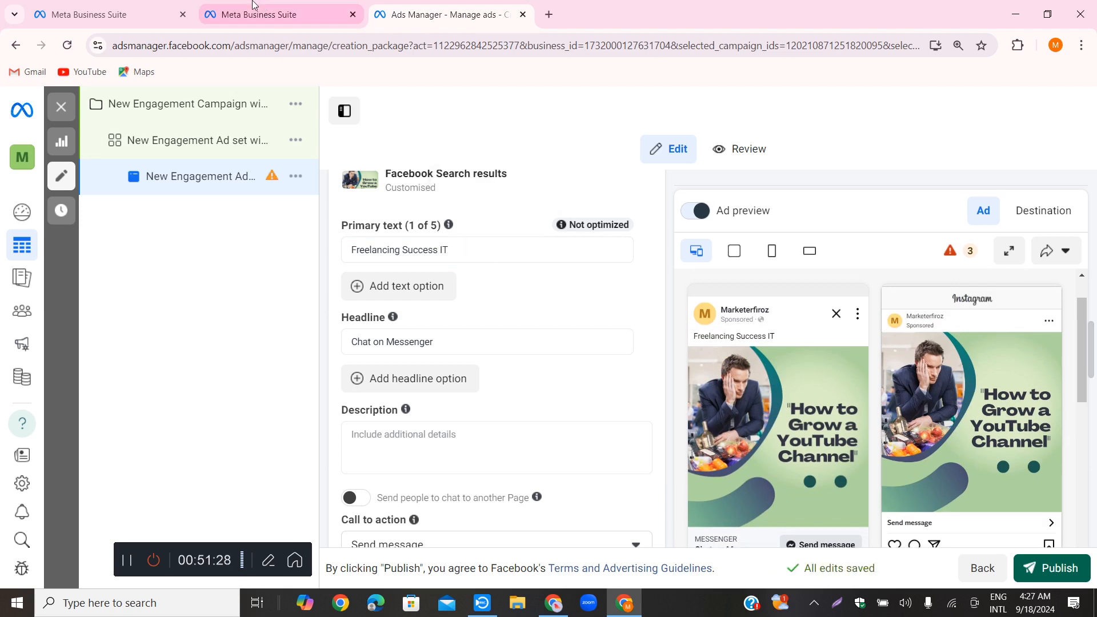
Switch to the ChatGPT conversation and copy the Demographics section, from its heading through the income level point
{"action": "left_click", "coordinate": [627, 606]}
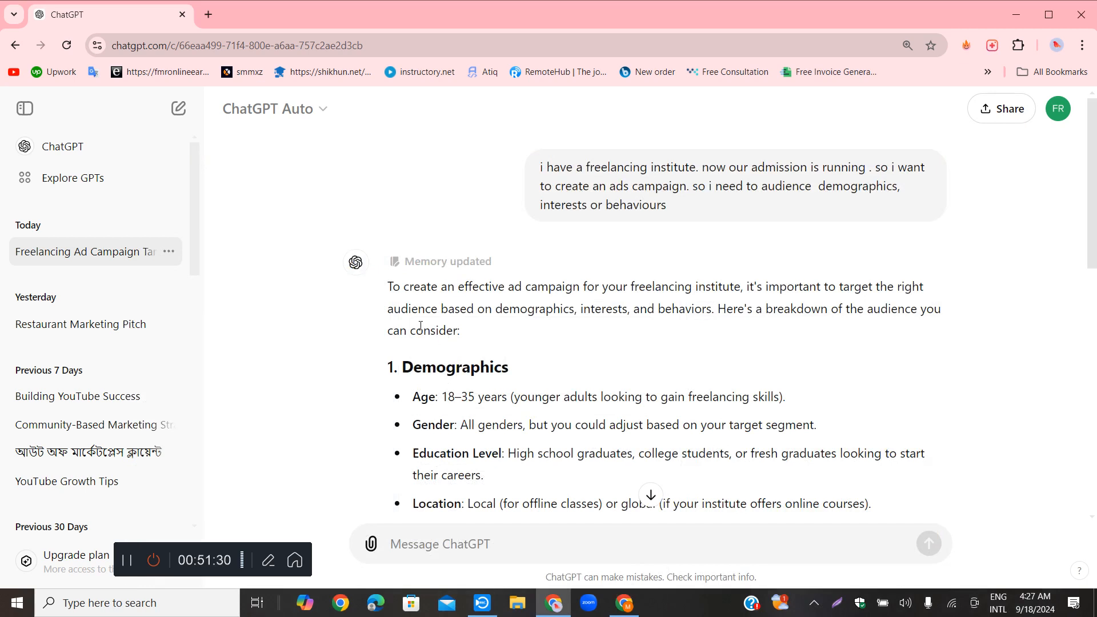
{"action": "left_click_drag", "start_coordinate": [381, 366], "coordinate": [657, 451]}
{"action": "right_click", "coordinate": [574, 292]}
{"action": "left_click", "coordinate": [618, 309]}
Back in Ads Manager, paste the copied Demographics section below "Freelancing Success IT" in the primary text and expand the text in the Facebook preview
{"action": "left_click", "coordinate": [627, 605]}
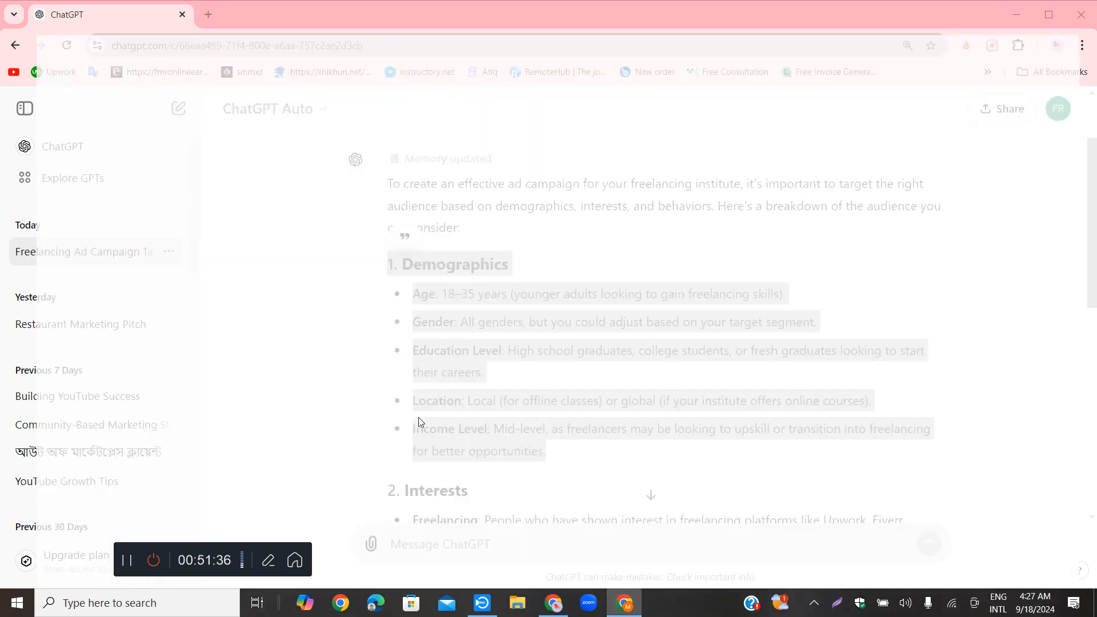
{"action": "left_click", "coordinate": [477, 251]}
{"action": "key", "text": "Return"}
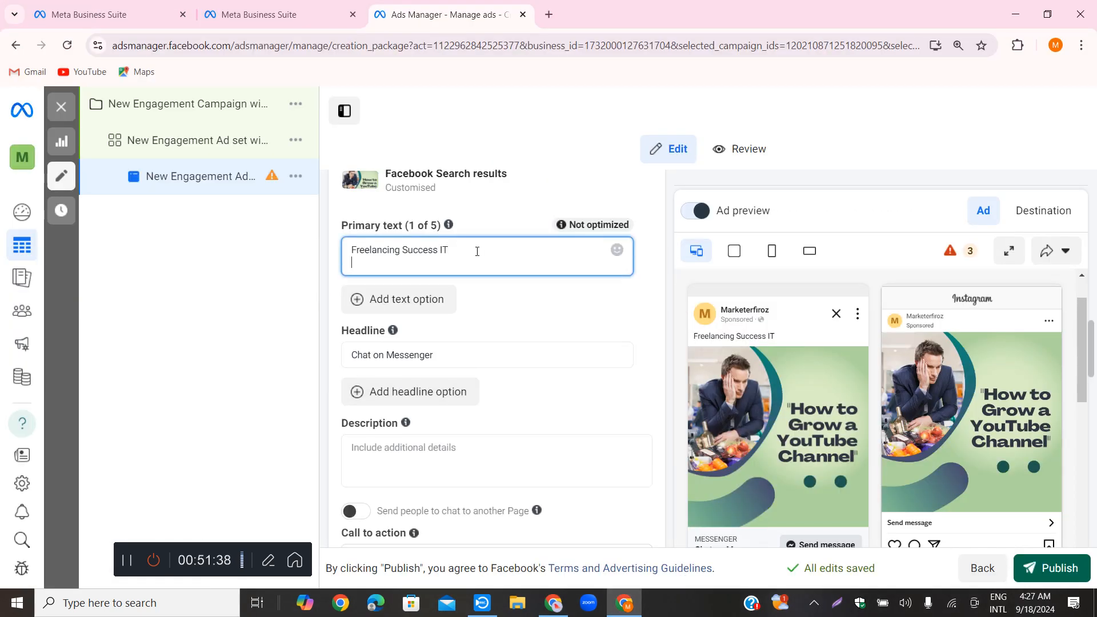
{"action": "key", "text": "ctrl+v"}
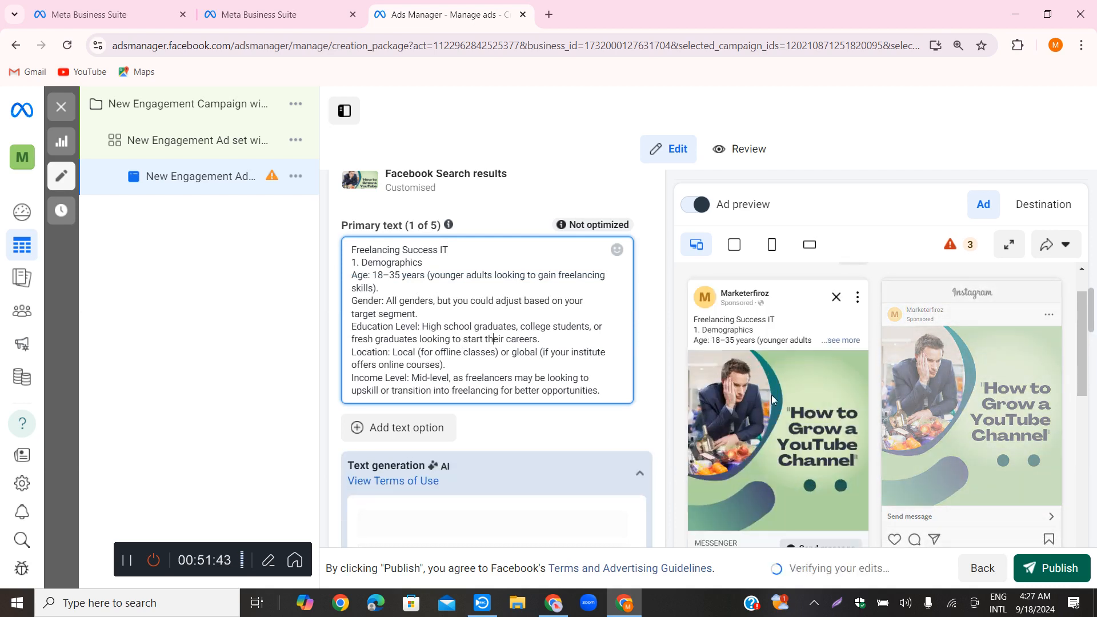
{"action": "left_click", "coordinate": [845, 341]}
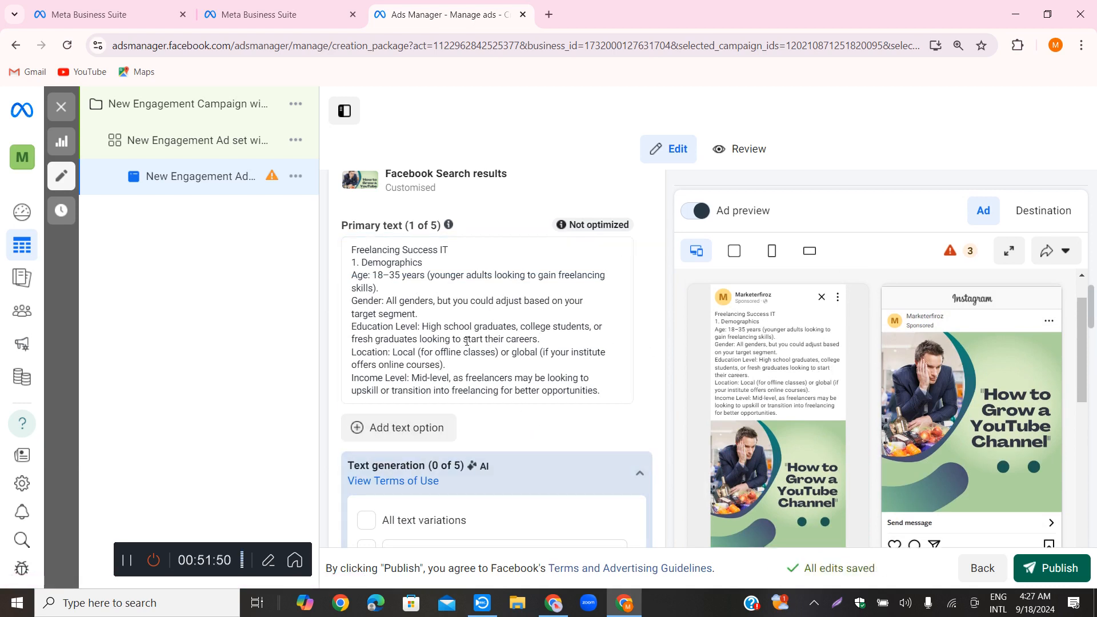
Add a second primary text option containing the placeholder text "rgregbtehb gbregv"
{"action": "scroll", "coordinate": [516, 261], "scroll_direction": "down", "scroll_amount": 1}
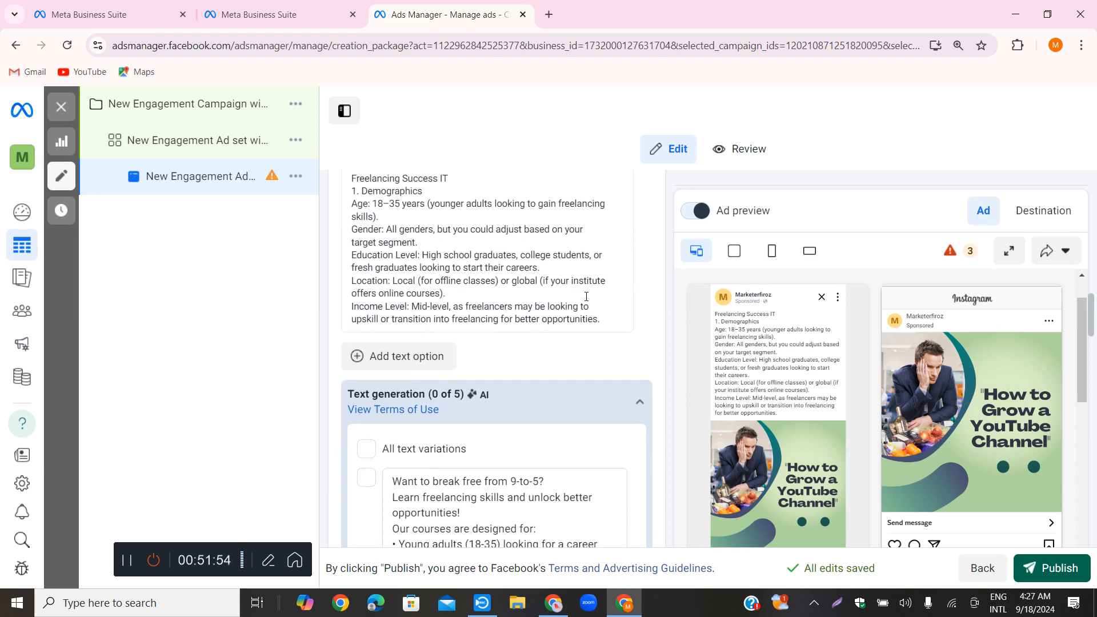
{"action": "left_click", "coordinate": [606, 313]}
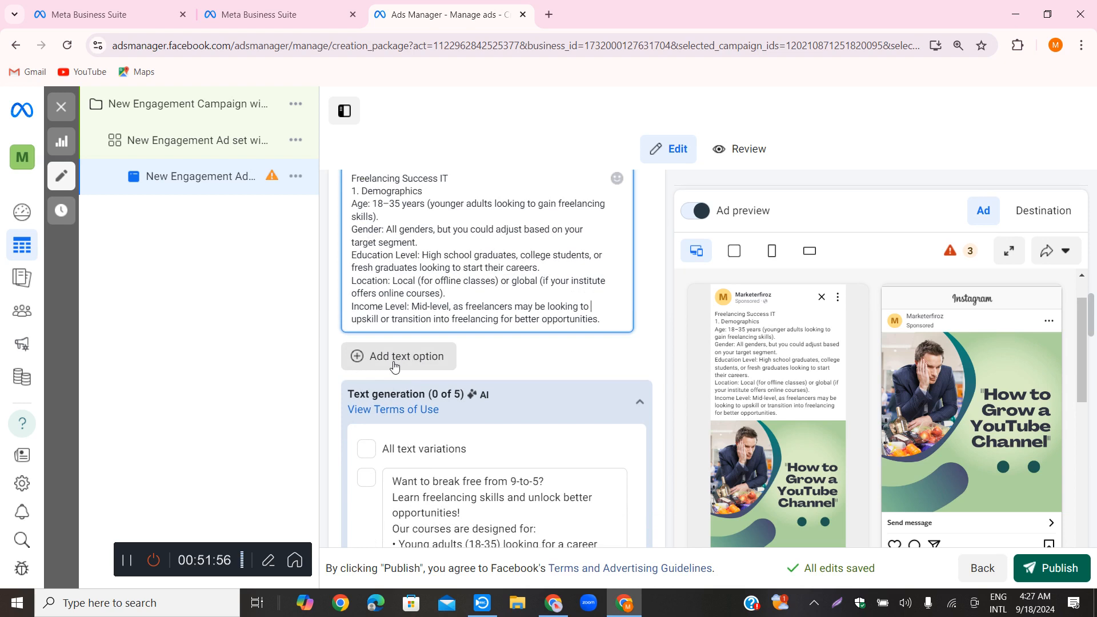
{"action": "left_click", "coordinate": [422, 359]}
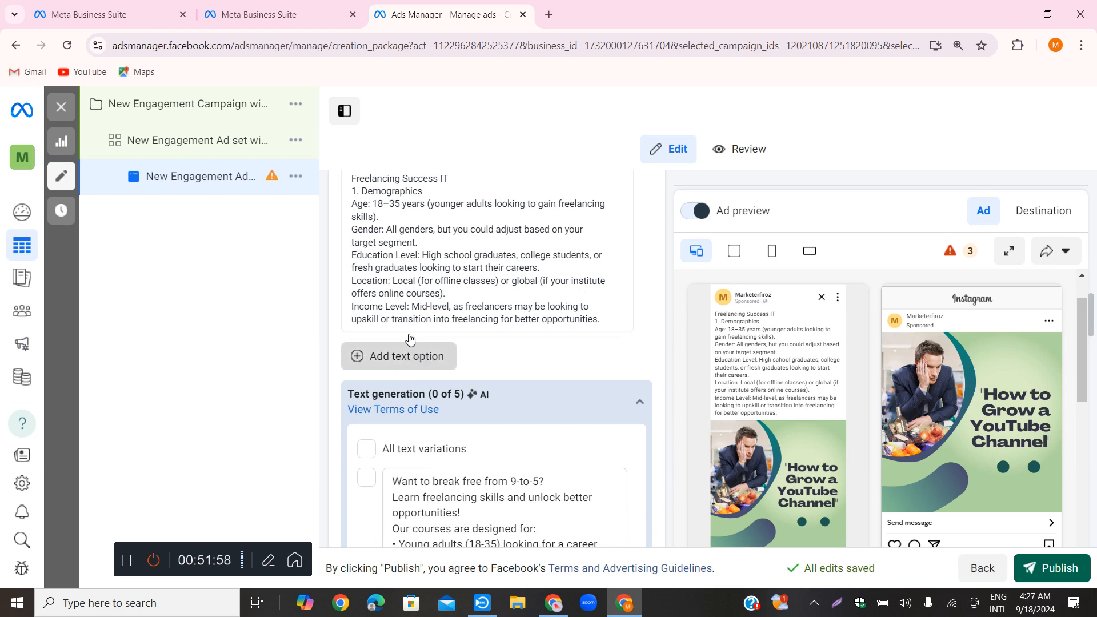
{"action": "left_click", "coordinate": [409, 359]}
{"action": "type", "text": "rgregbte"}
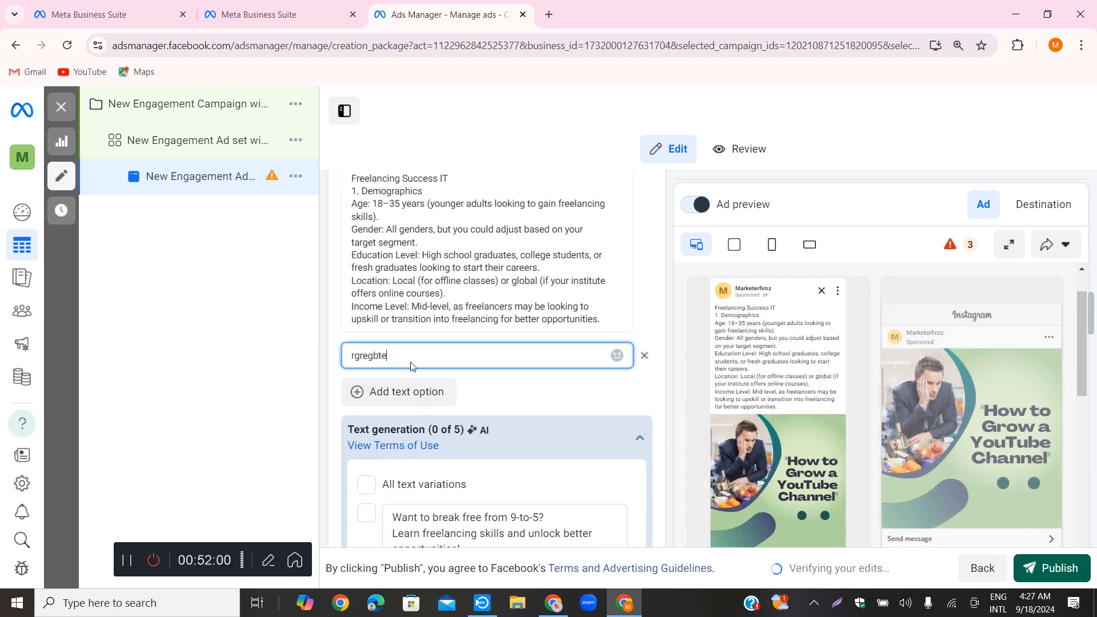
{"action": "type", "text": "hb gbregv"}
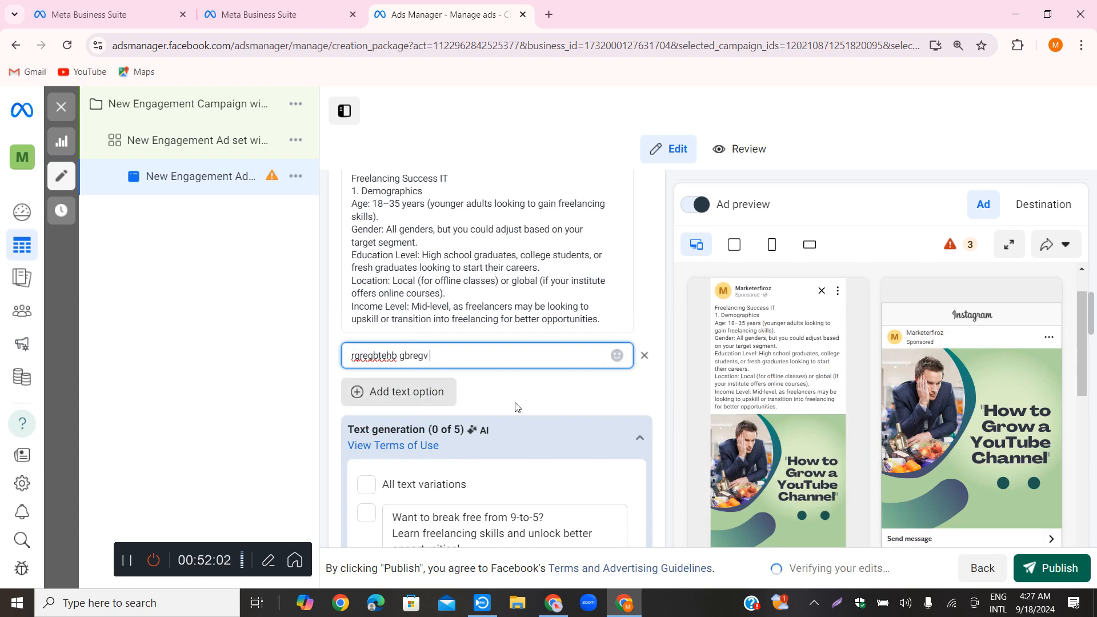
{"action": "left_click", "coordinate": [528, 395]}
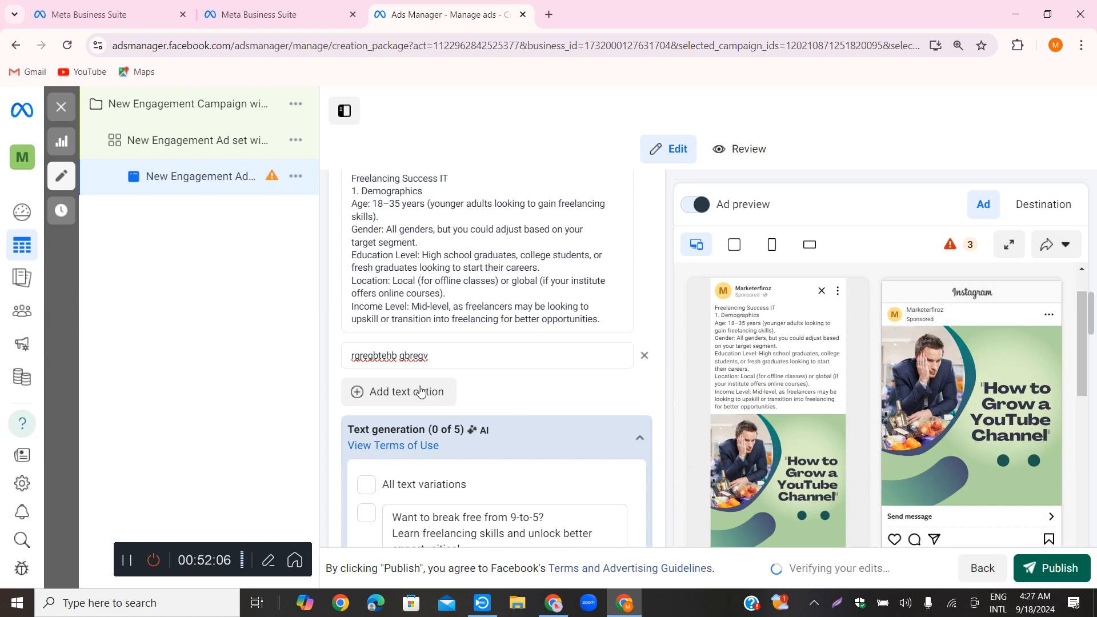
Replace the ad's default headline with "70% discount"
{"action": "scroll", "coordinate": [719, 425], "scroll_direction": "down", "scroll_amount": 2}
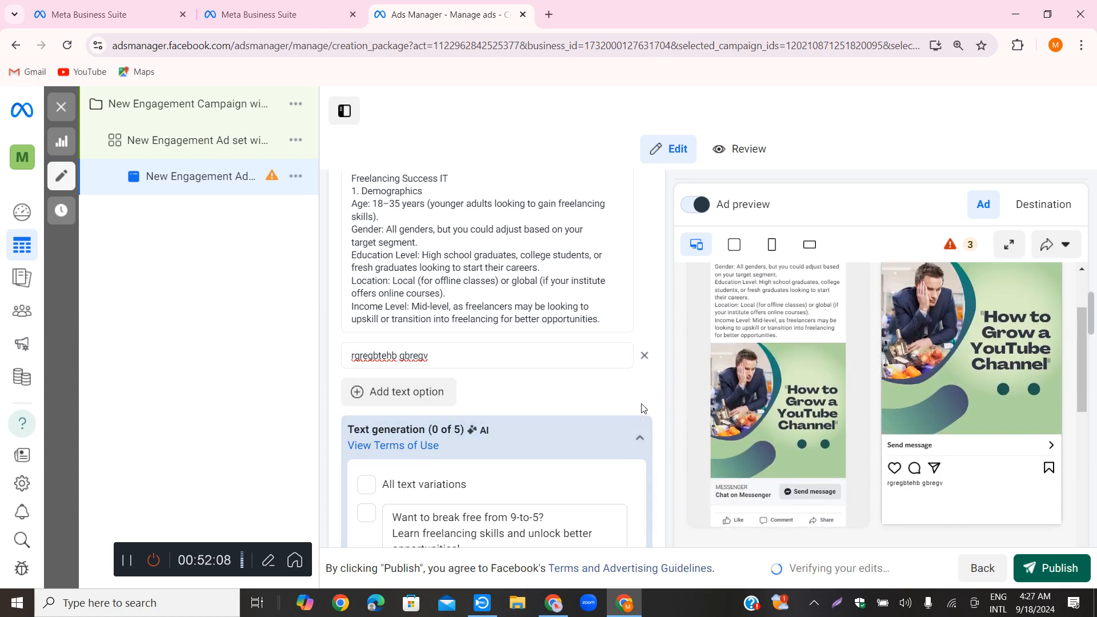
{"action": "scroll", "coordinate": [500, 377], "scroll_direction": "down", "scroll_amount": 3}
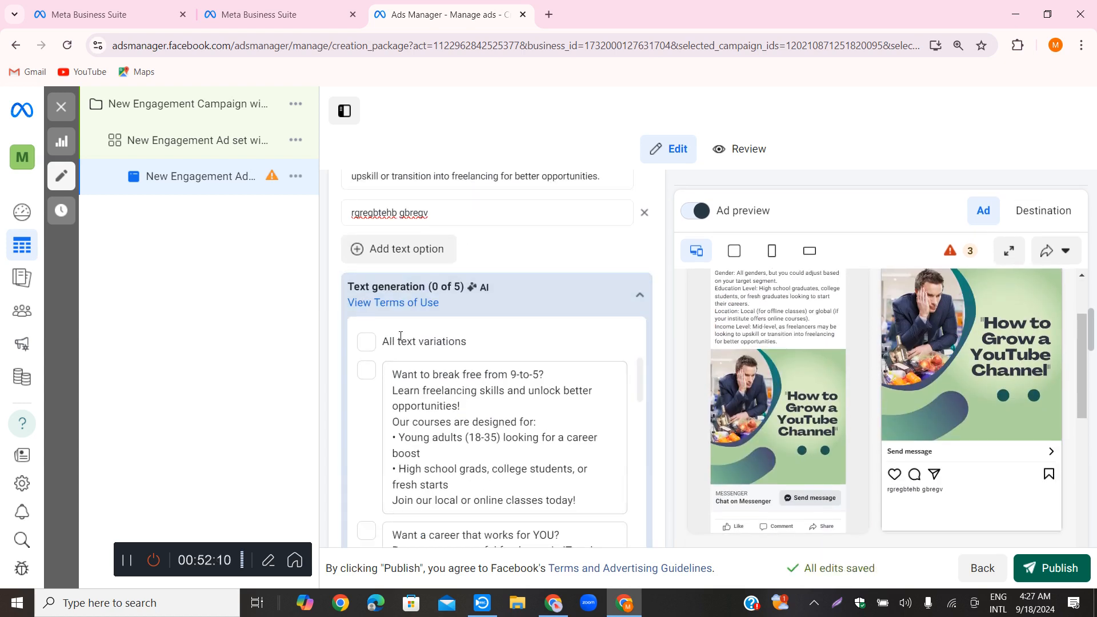
{"action": "scroll", "coordinate": [377, 285], "scroll_direction": "down", "scroll_amount": 1}
{"action": "scroll", "coordinate": [583, 275], "scroll_direction": "down", "scroll_amount": 6}
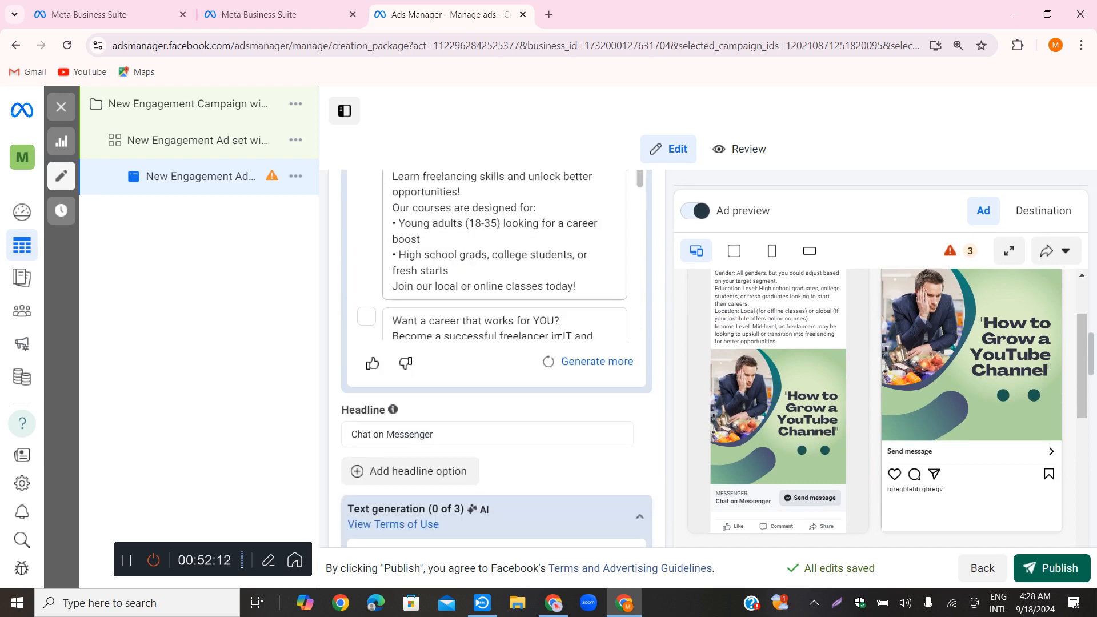
{"action": "scroll", "coordinate": [529, 399], "scroll_direction": "down", "scroll_amount": 1}
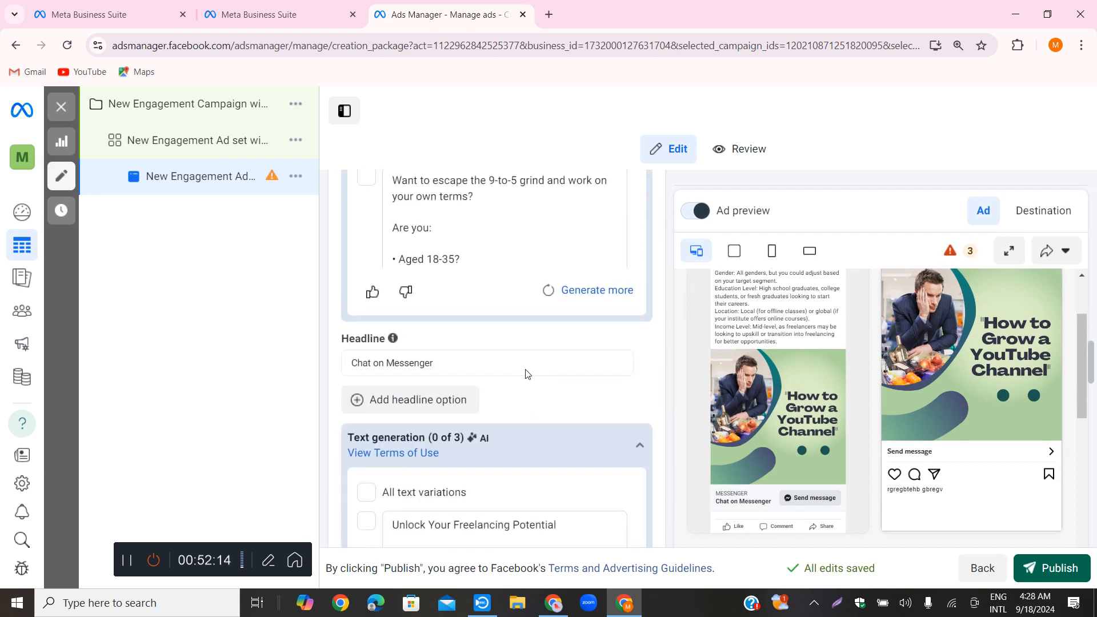
{"action": "left_click", "coordinate": [393, 361]}
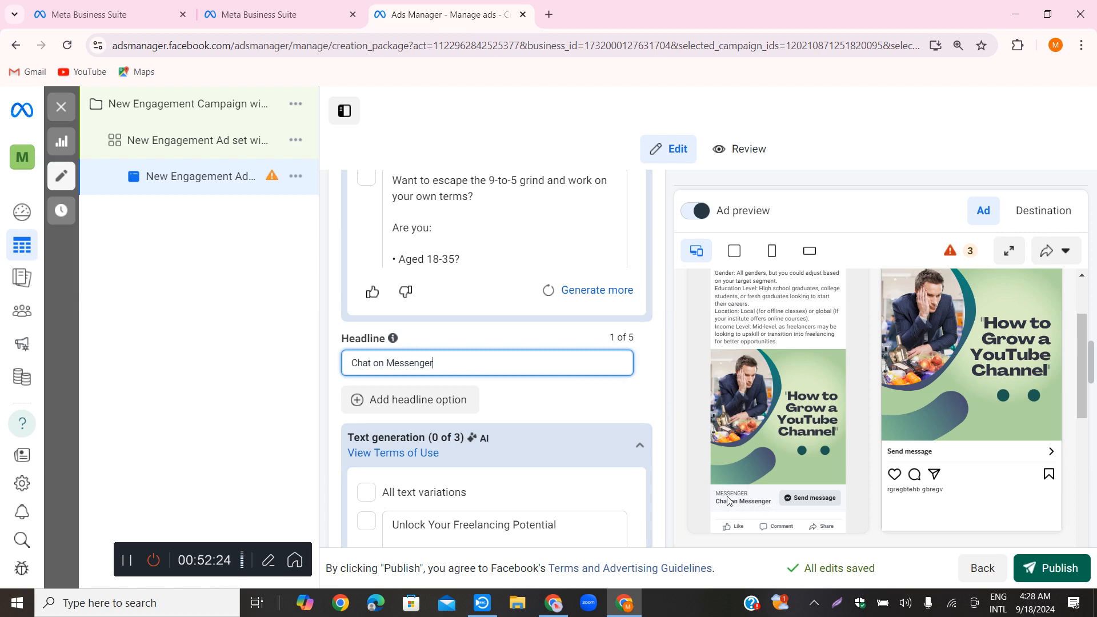
{"action": "left_click_drag", "start_coordinate": [453, 365], "coordinate": [301, 329]}
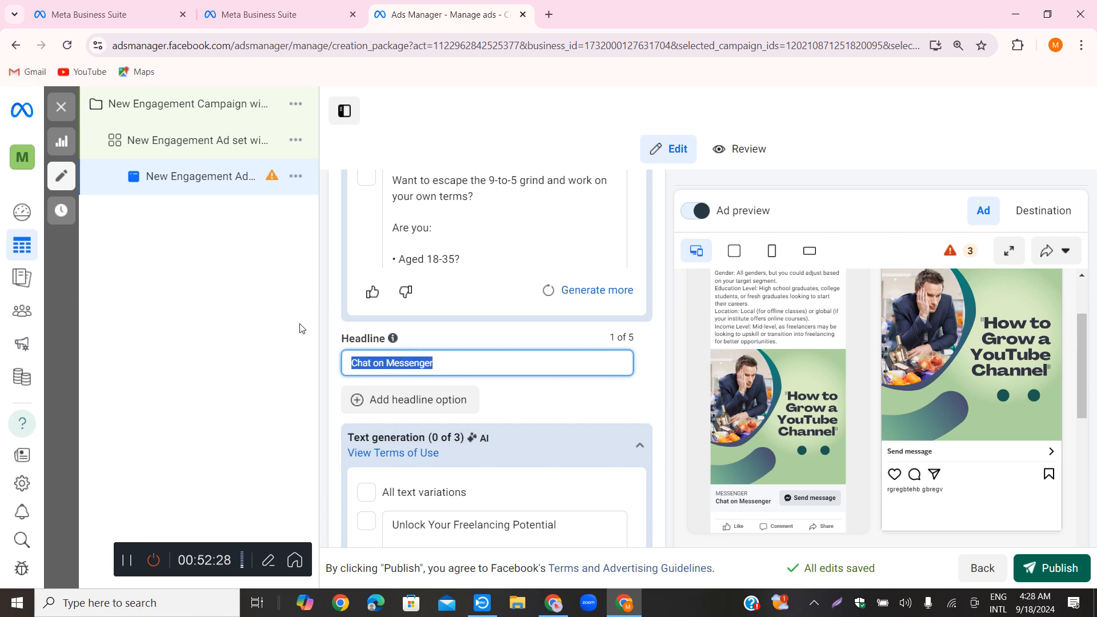
{"action": "type", "text": "70%"}
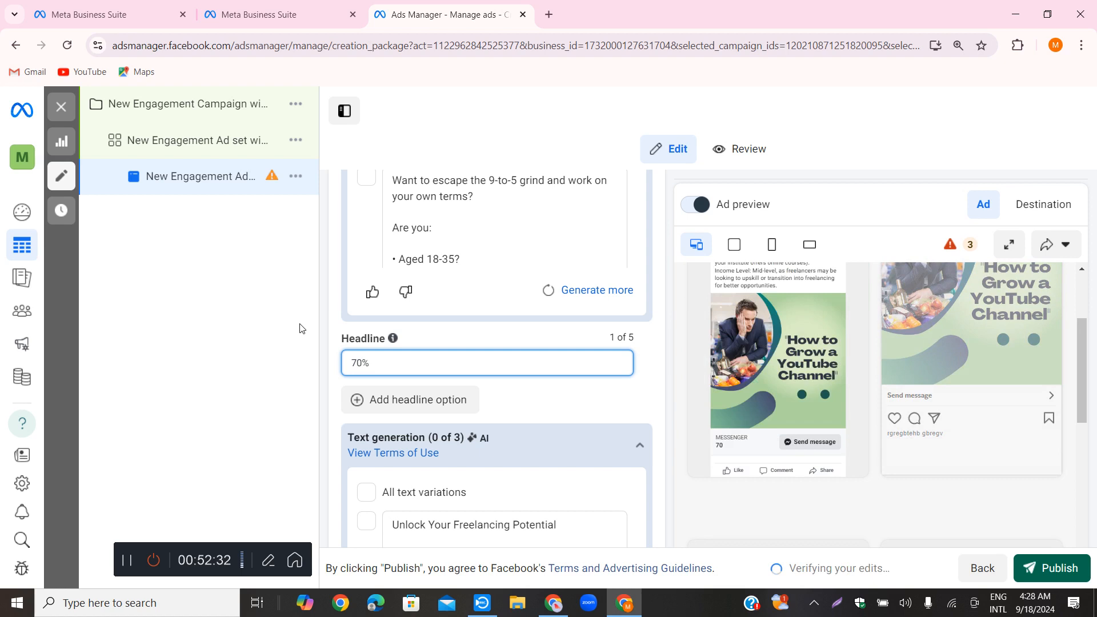
{"action": "type", "text": " discount"}
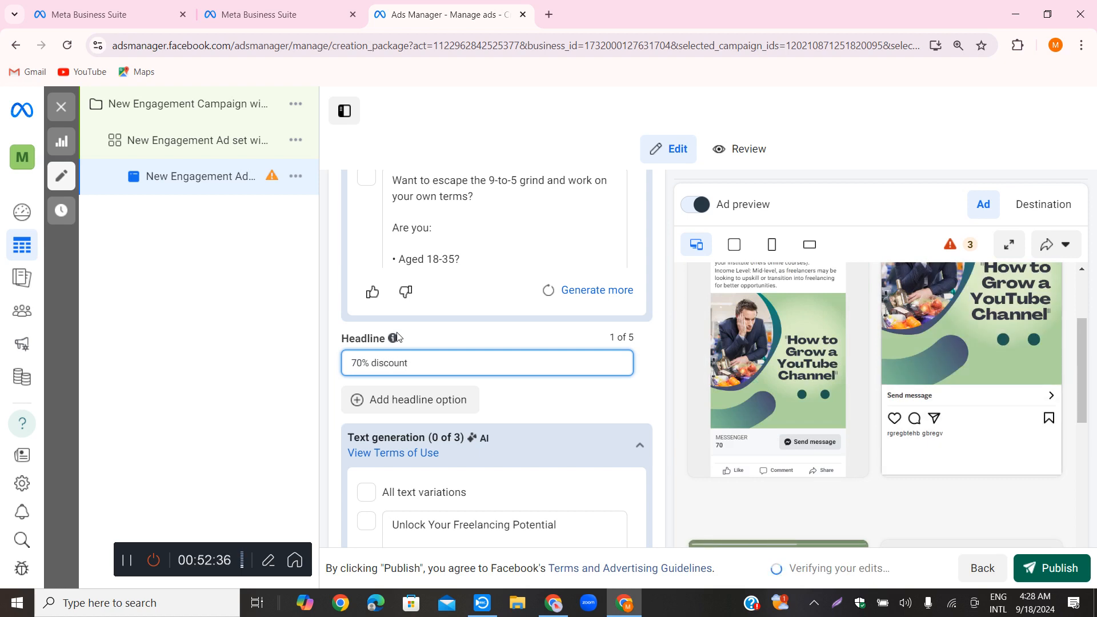
{"action": "left_click", "coordinate": [740, 368]}
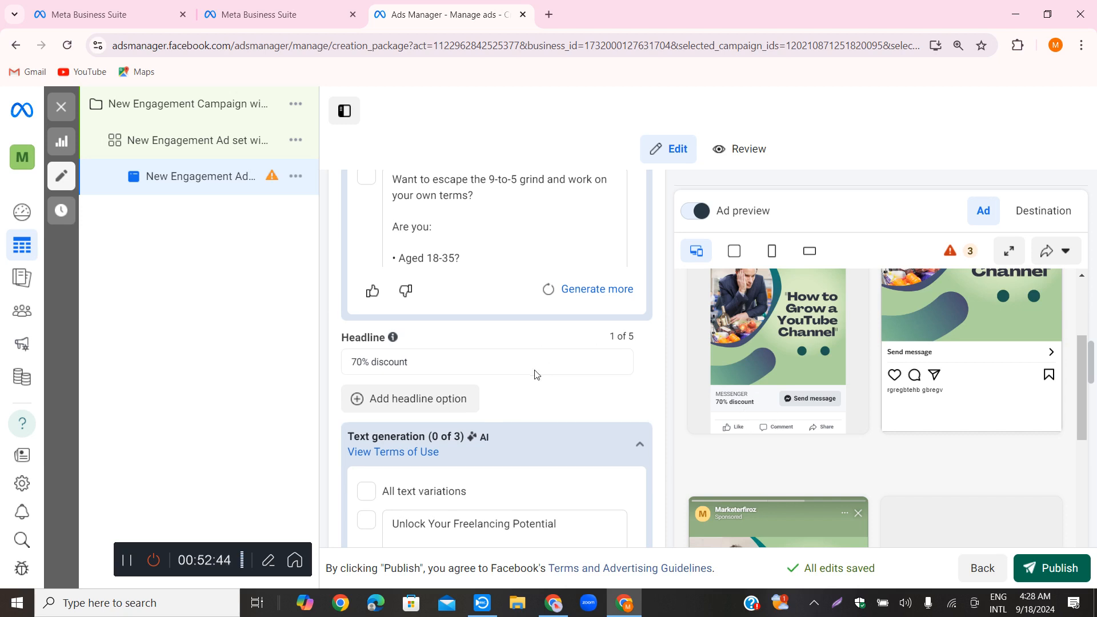
Look over the AI-generated headline suggestions and the ad's optional description field
{"action": "scroll", "coordinate": [514, 366], "scroll_direction": "down", "scroll_amount": 3}
{"action": "scroll", "coordinate": [430, 337], "scroll_direction": "down", "scroll_amount": 4}
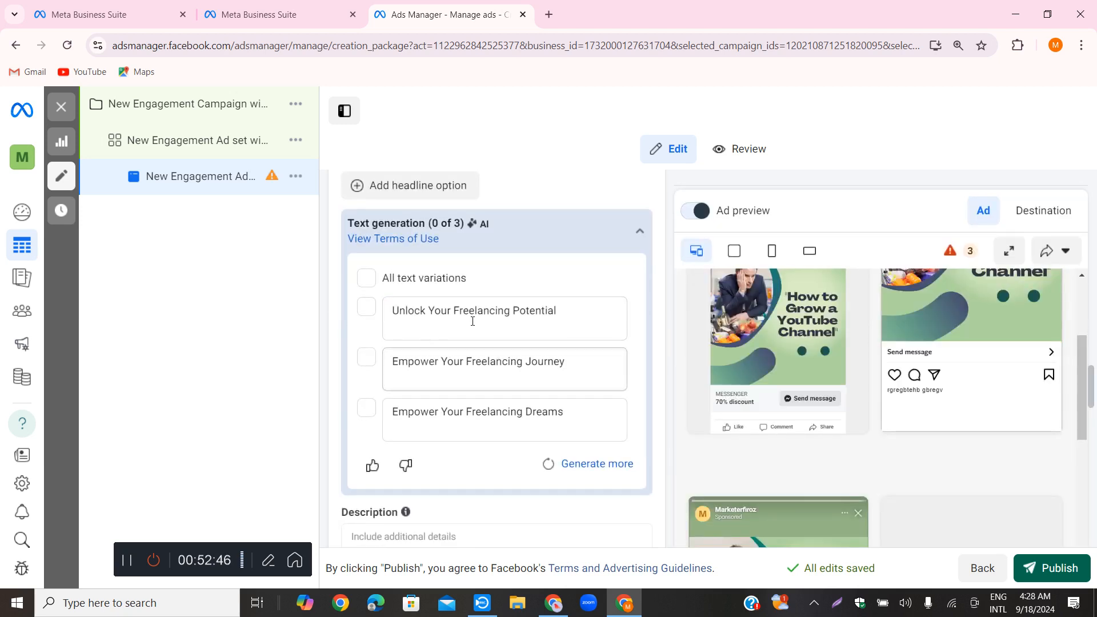
{"action": "scroll", "coordinate": [473, 396], "scroll_direction": "down", "scroll_amount": 1}
{"action": "left_click", "coordinate": [397, 326]}
{"action": "right_click", "coordinate": [379, 330]}
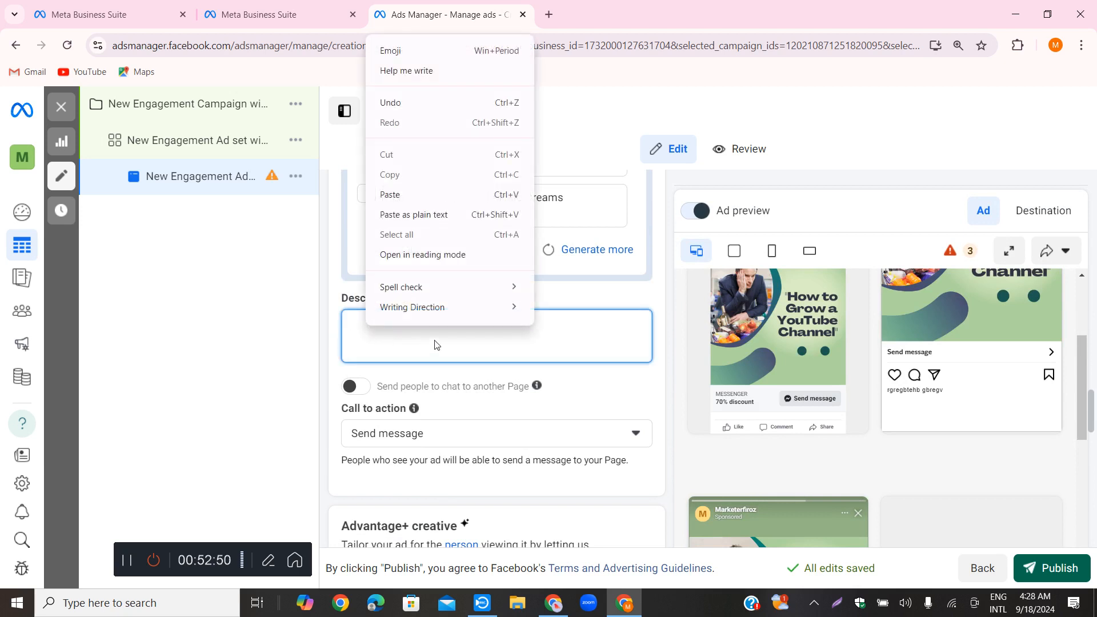
{"action": "left_click", "coordinate": [351, 341]}
Review the available call-to-action options and choose Send message for the ad
{"action": "scroll", "coordinate": [502, 414], "scroll_direction": "down", "scroll_amount": 1}
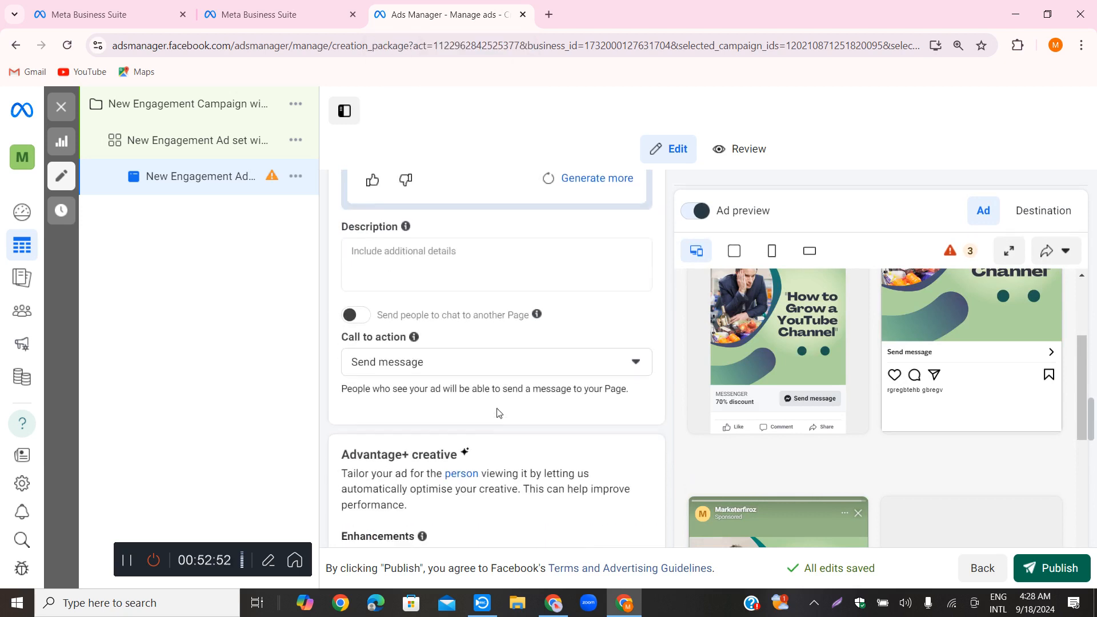
{"action": "left_click", "coordinate": [632, 364]}
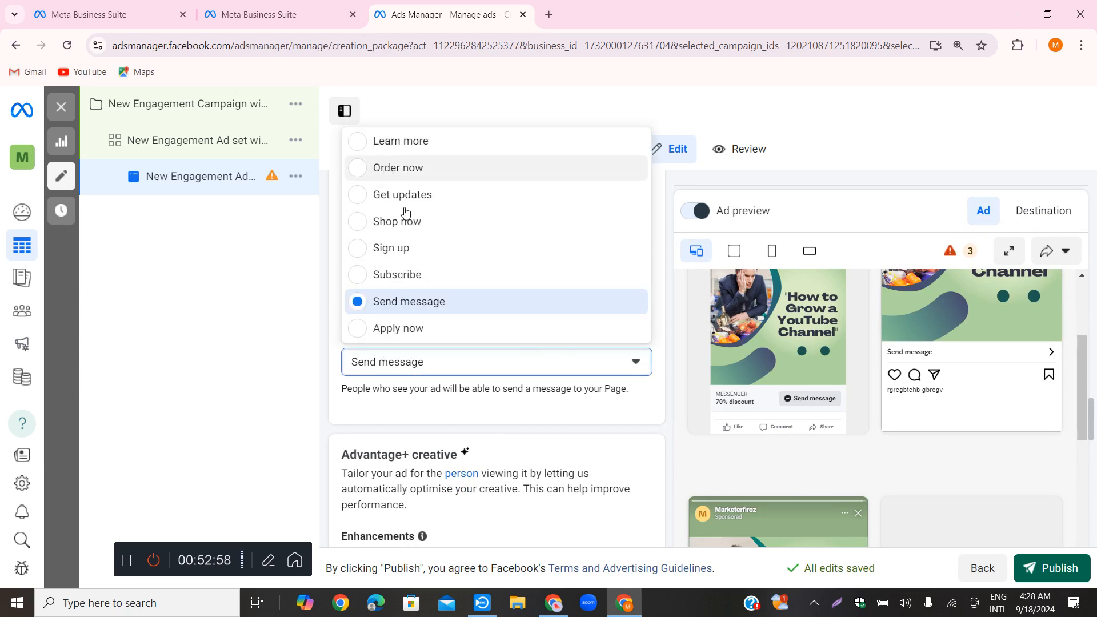
{"action": "scroll", "coordinate": [439, 256], "scroll_direction": "up", "scroll_amount": 1}
{"action": "scroll", "coordinate": [437, 251], "scroll_direction": "up", "scroll_amount": 1}
{"action": "scroll", "coordinate": [417, 226], "scroll_direction": "down", "scroll_amount": 2}
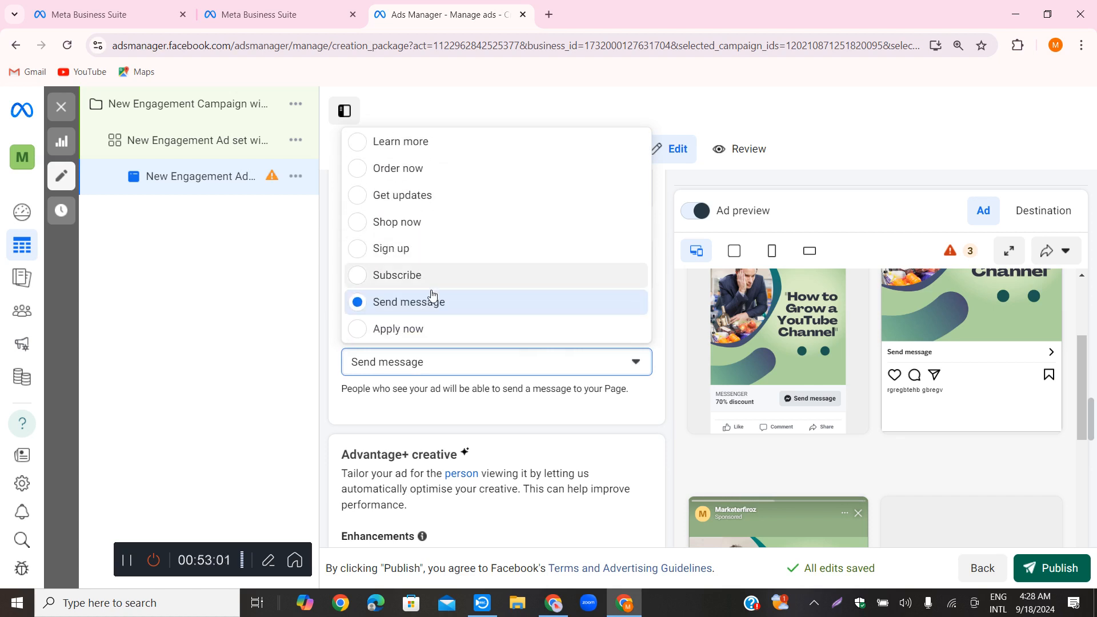
{"action": "left_click", "coordinate": [390, 303]}
Open the Advantage+ creative enhancements in the advanced preview to check the available optimisations
{"action": "scroll", "coordinate": [551, 409], "scroll_direction": "down", "scroll_amount": 3}
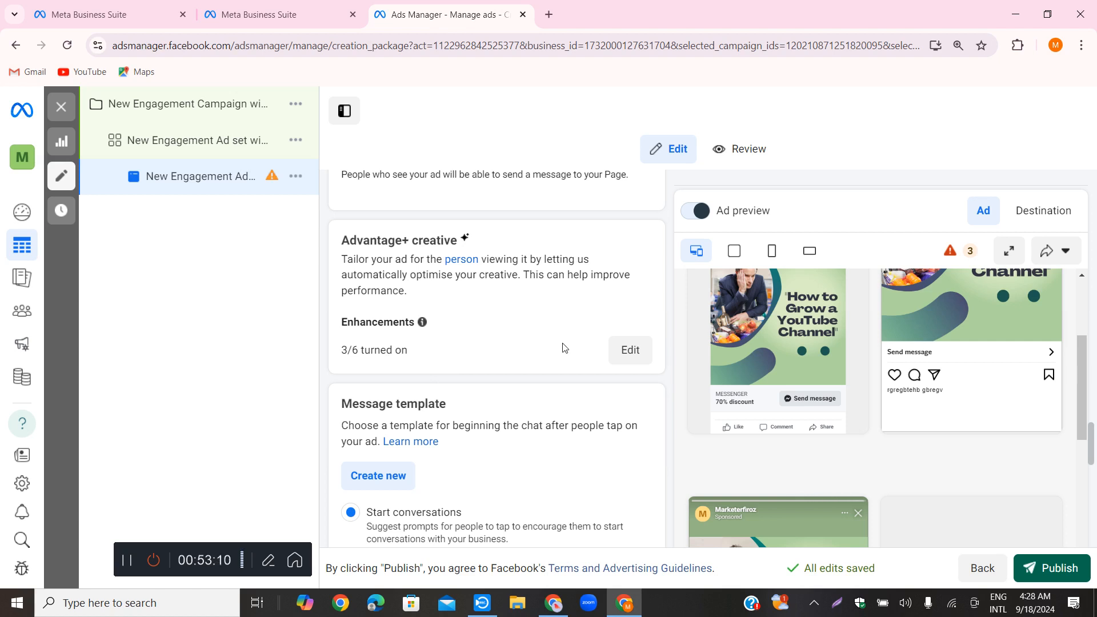
{"action": "scroll", "coordinate": [564, 347], "scroll_direction": "down", "scroll_amount": 1}
{"action": "left_click", "coordinate": [627, 285]}
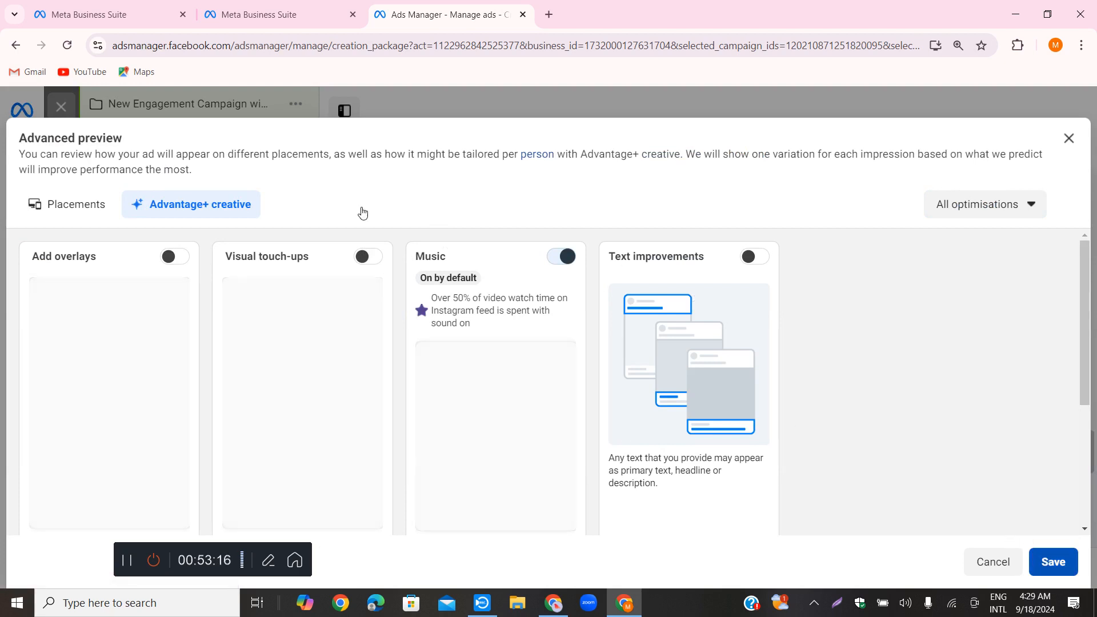
Look through the ad's message template options, tracking events and URL parameters
{"action": "scroll", "coordinate": [486, 377], "scroll_direction": "down", "scroll_amount": 3}
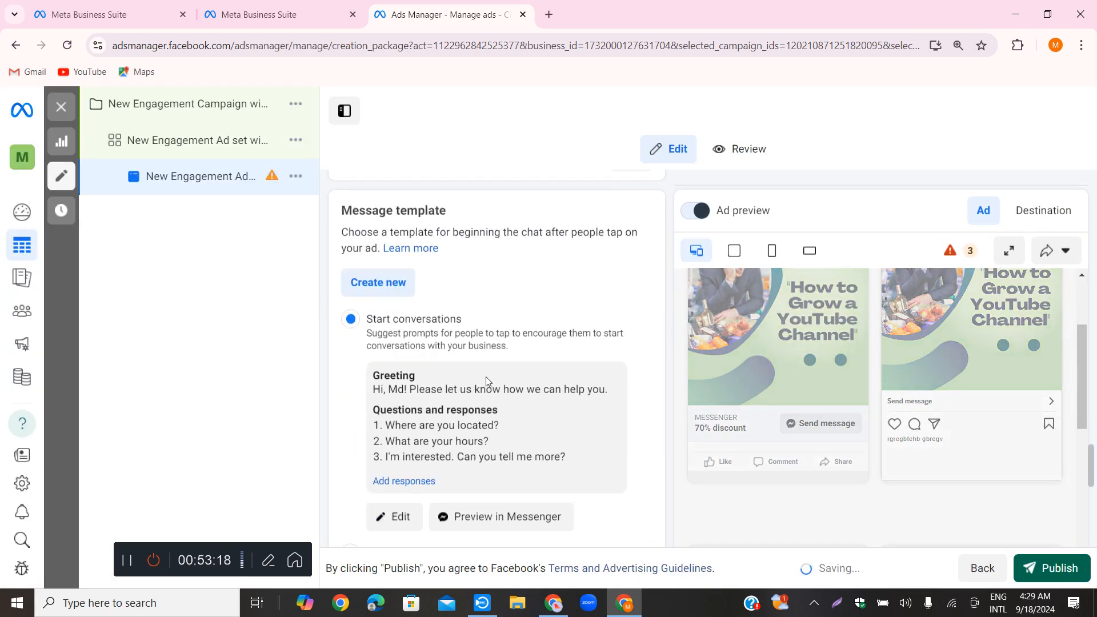
{"action": "scroll", "coordinate": [485, 376], "scroll_direction": "down", "scroll_amount": 5}
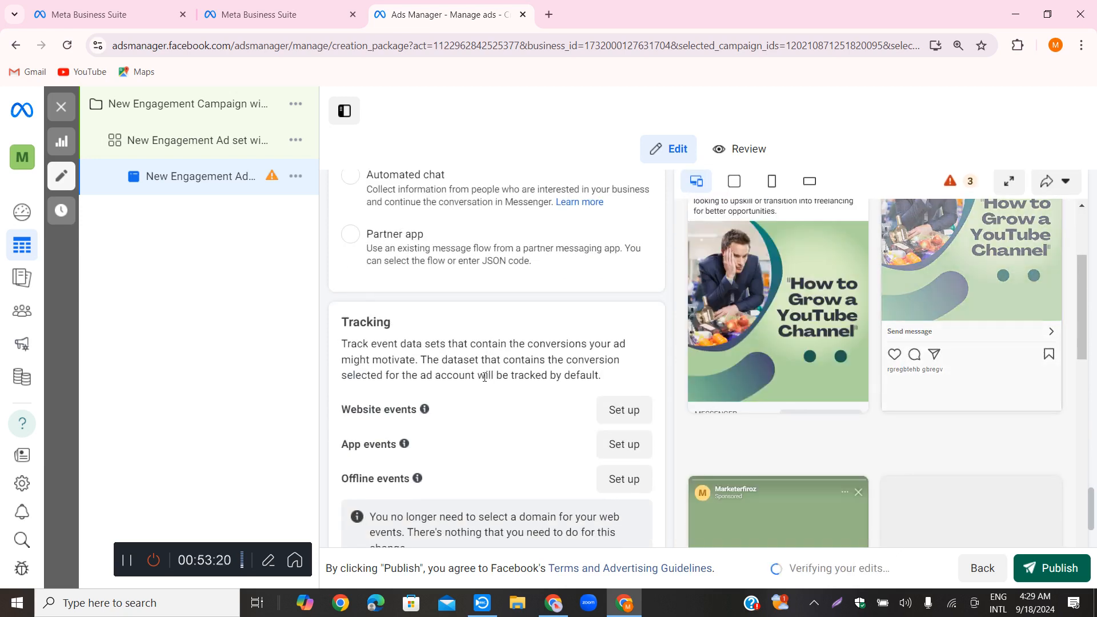
{"action": "scroll", "coordinate": [485, 377], "scroll_direction": "down", "scroll_amount": 2}
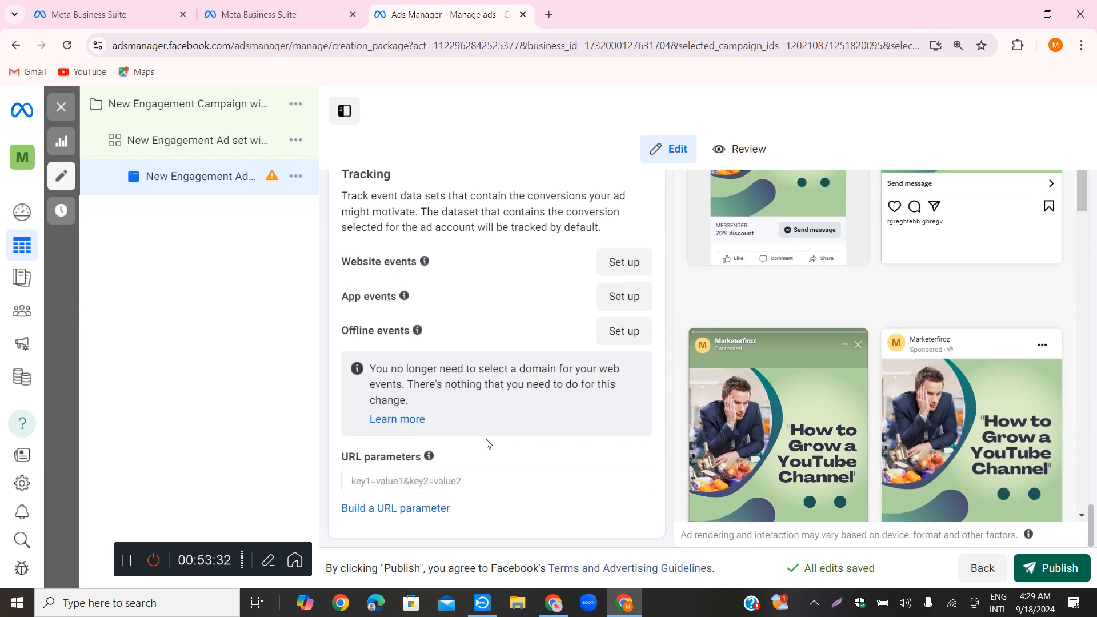
{"action": "scroll", "coordinate": [449, 455], "scroll_direction": "up", "scroll_amount": 10}
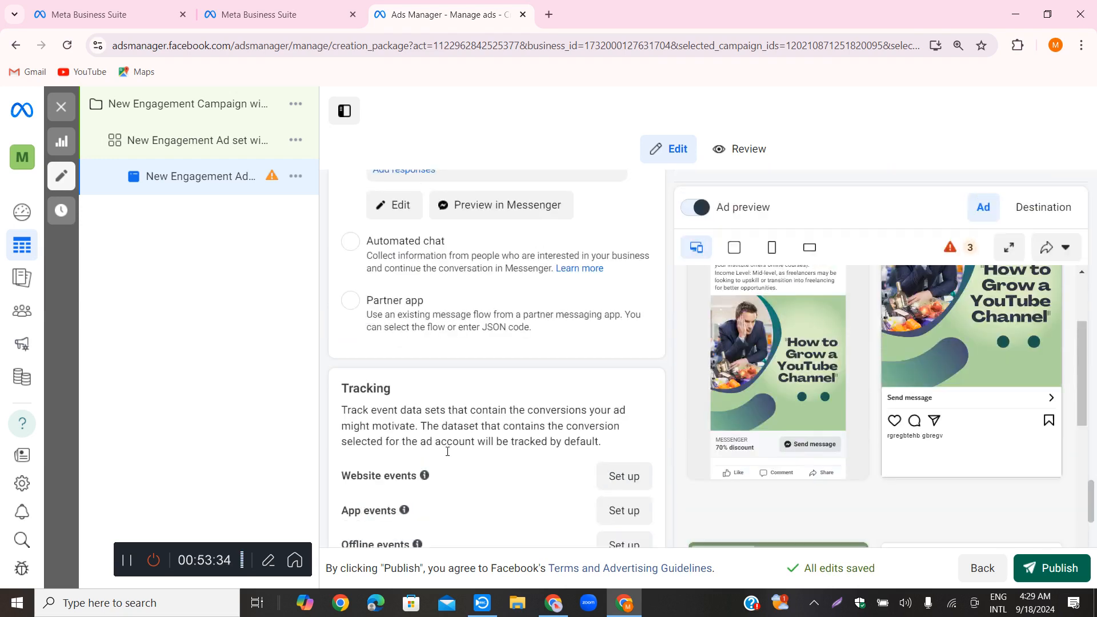
{"action": "scroll", "coordinate": [453, 423], "scroll_direction": "down", "scroll_amount": 5}
{"action": "scroll", "coordinate": [459, 429], "scroll_direction": "down", "scroll_amount": 5}
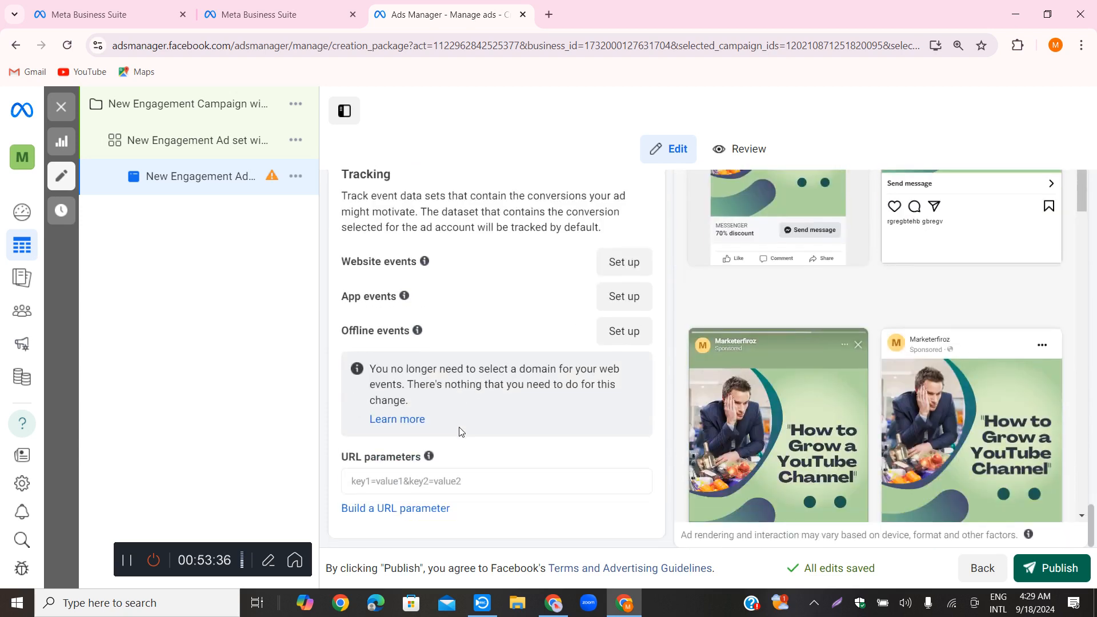
{"action": "scroll", "coordinate": [599, 440], "scroll_direction": "up", "scroll_amount": 10}
{"action": "scroll", "coordinate": [571, 443], "scroll_direction": "up", "scroll_amount": 5}
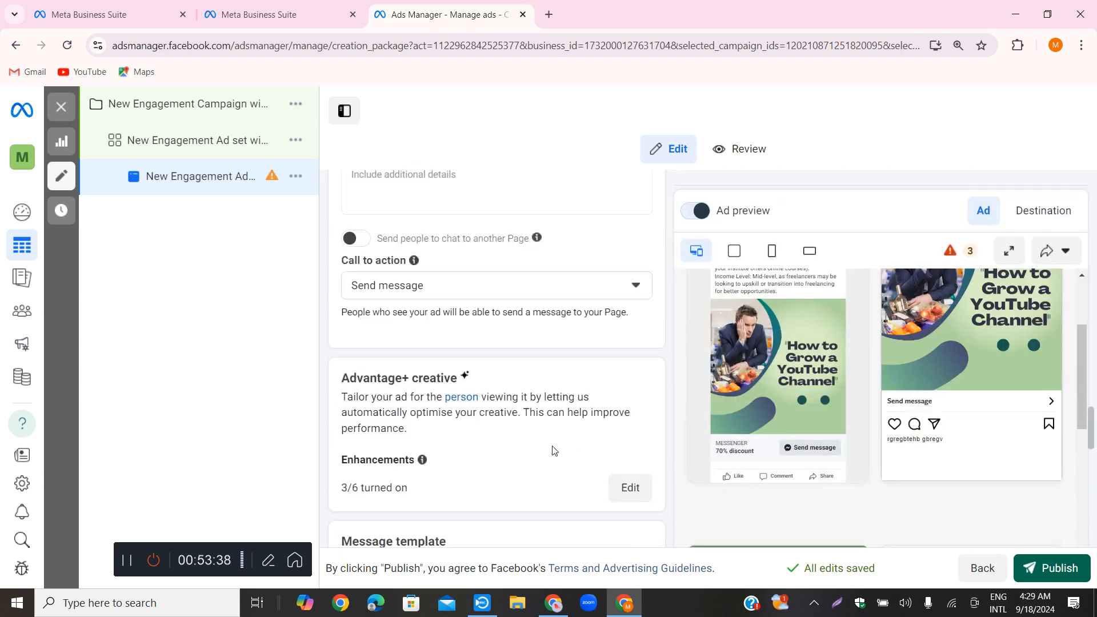
Open the ad's review summary and check its page, enhancements, multi-advertiser setting and preview
{"action": "left_click", "coordinate": [745, 155]}
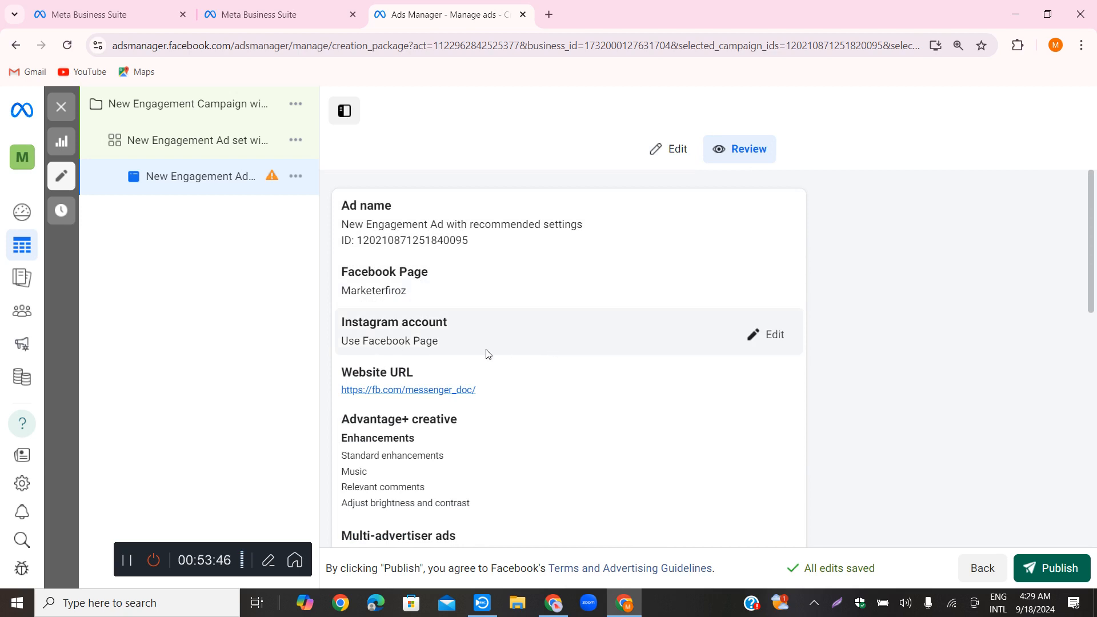
{"action": "scroll", "coordinate": [537, 360], "scroll_direction": "down", "scroll_amount": 1}
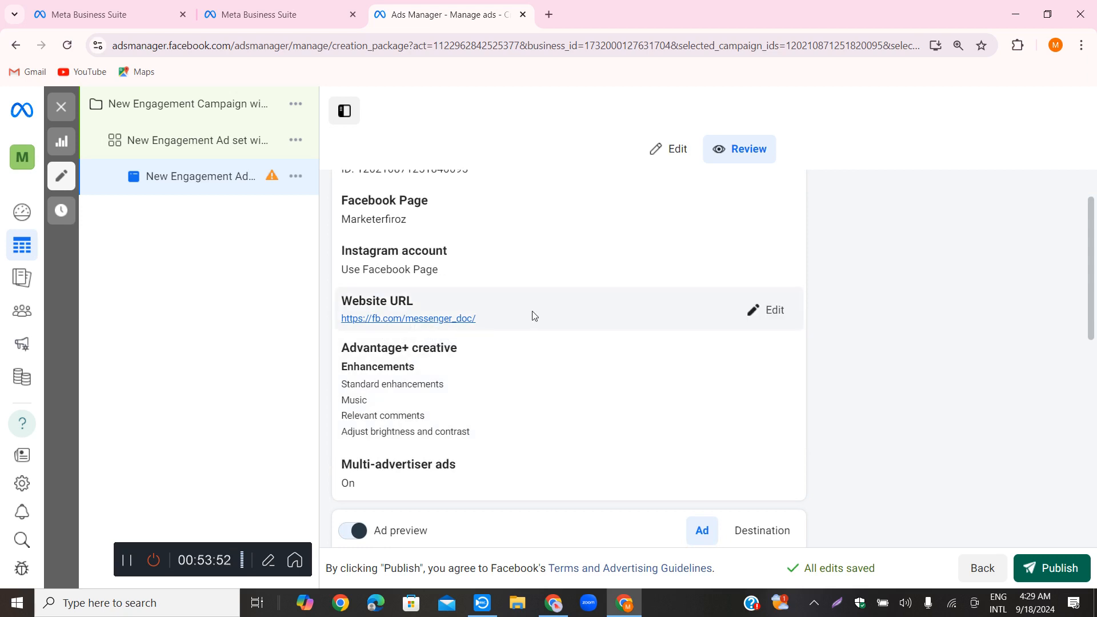
{"action": "scroll", "coordinate": [398, 332], "scroll_direction": "down", "scroll_amount": 1}
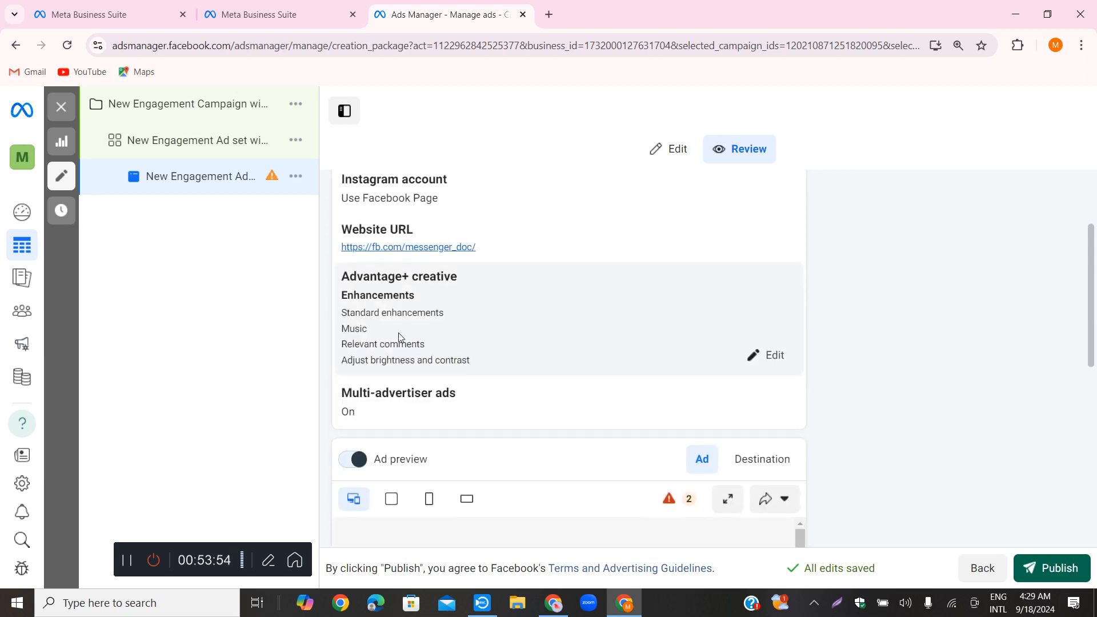
{"action": "scroll", "coordinate": [372, 328], "scroll_direction": "up", "scroll_amount": 1}
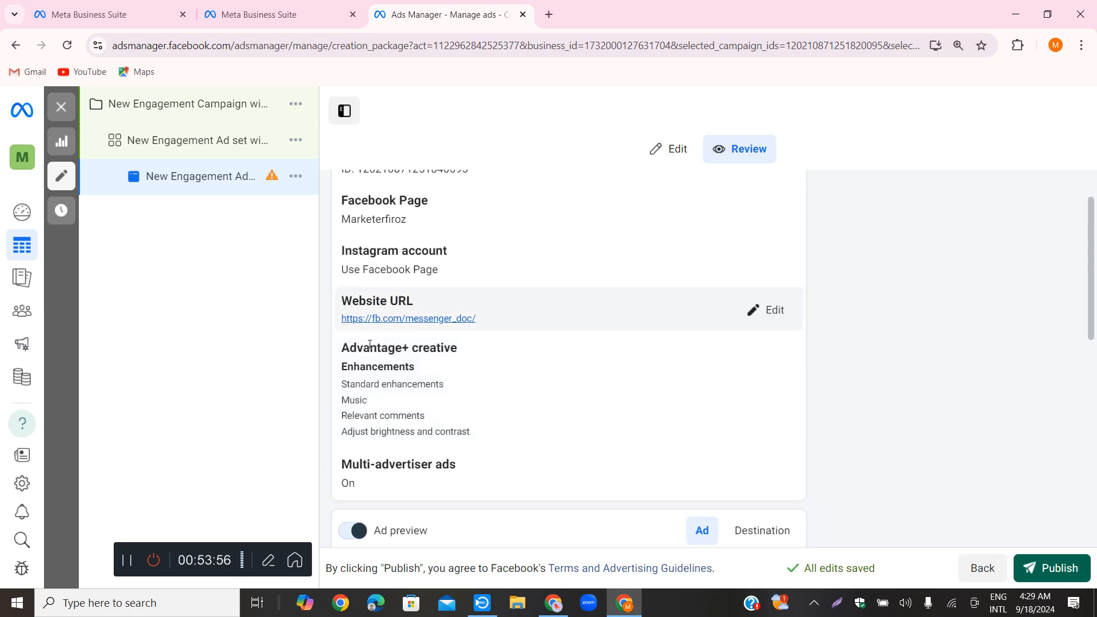
{"action": "scroll", "coordinate": [384, 394], "scroll_direction": "down", "scroll_amount": 2}
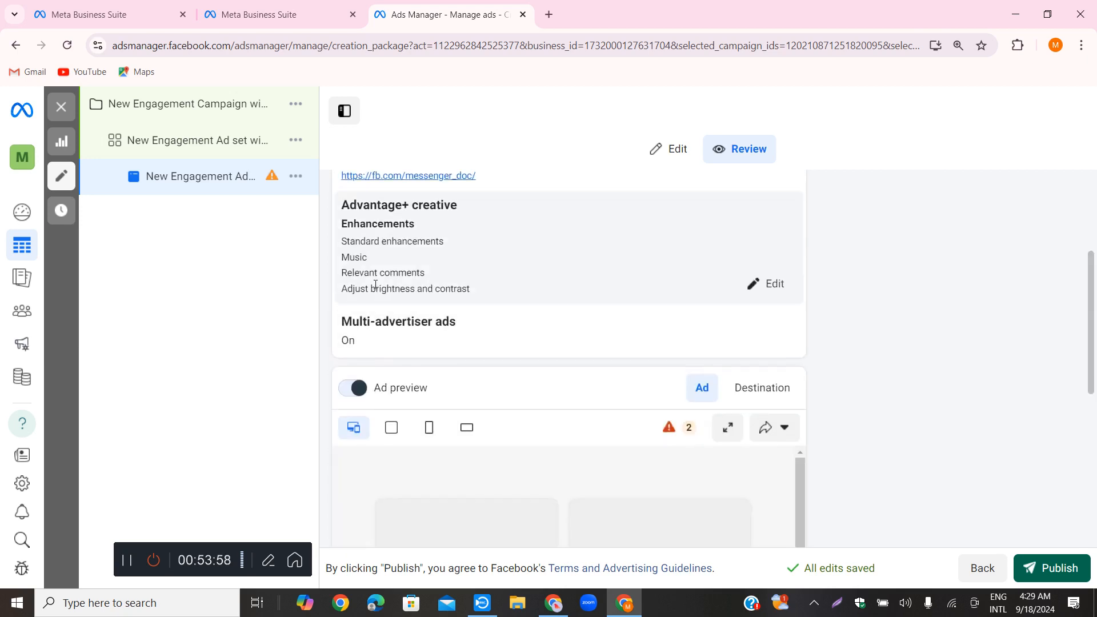
{"action": "scroll", "coordinate": [457, 342], "scroll_direction": "down", "scroll_amount": 4}
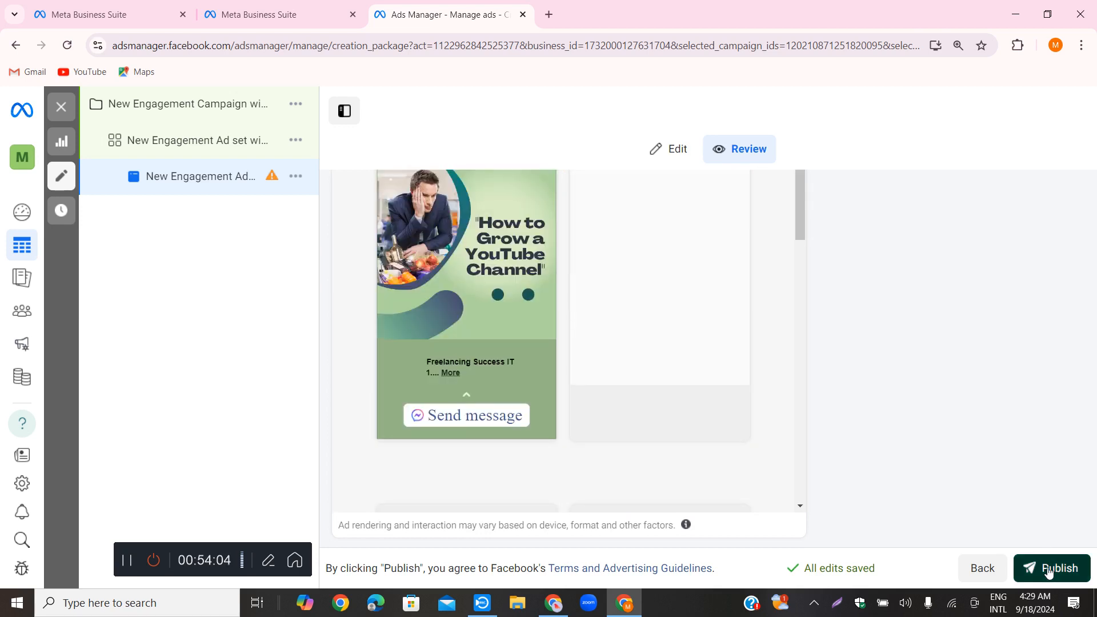
Try to publish the ad, and close the payment information form without adding a payment method
{"action": "left_click", "coordinate": [1049, 570]}
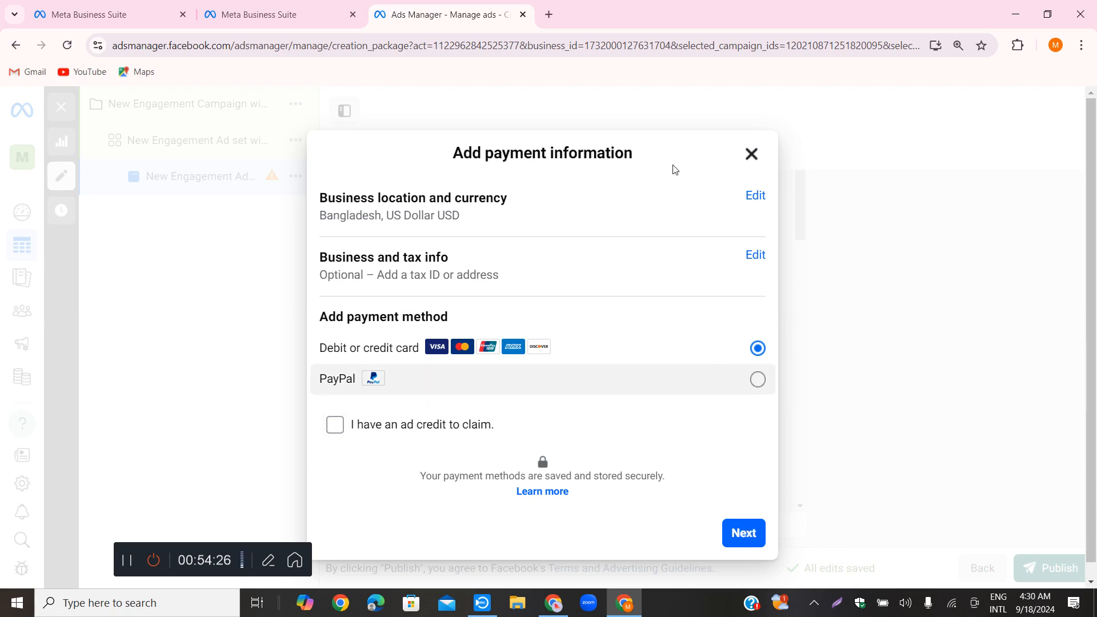
{"action": "left_click", "coordinate": [753, 156]}
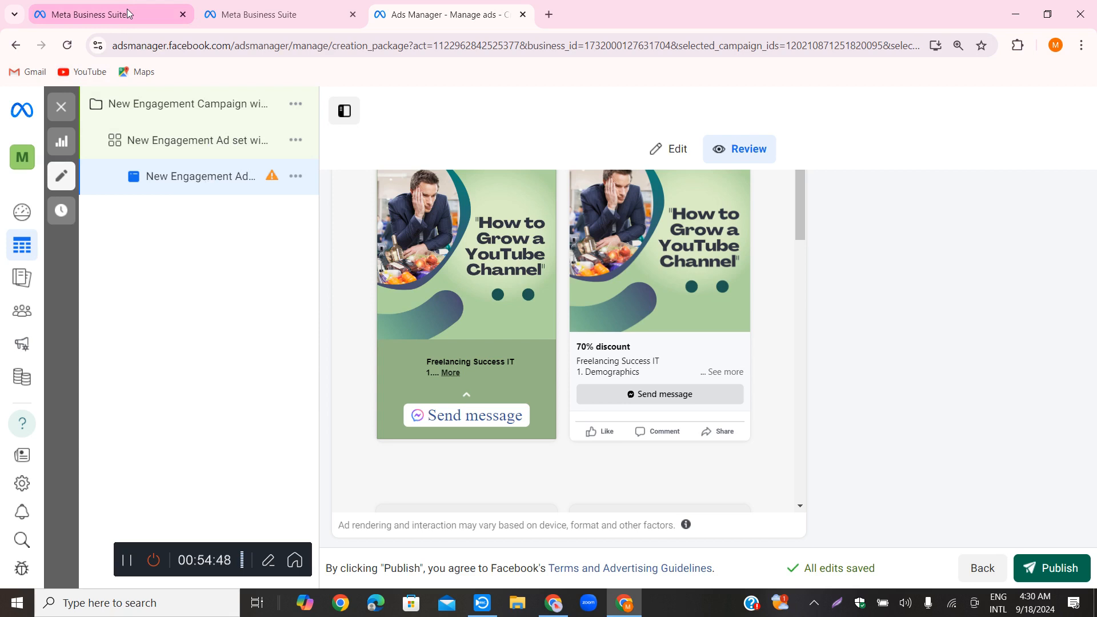
Open the Ads Manager campaigns list from the Meta Business Suite settings and dismiss the payment method notice
{"action": "mouse_move", "coordinate": [128, 14]}
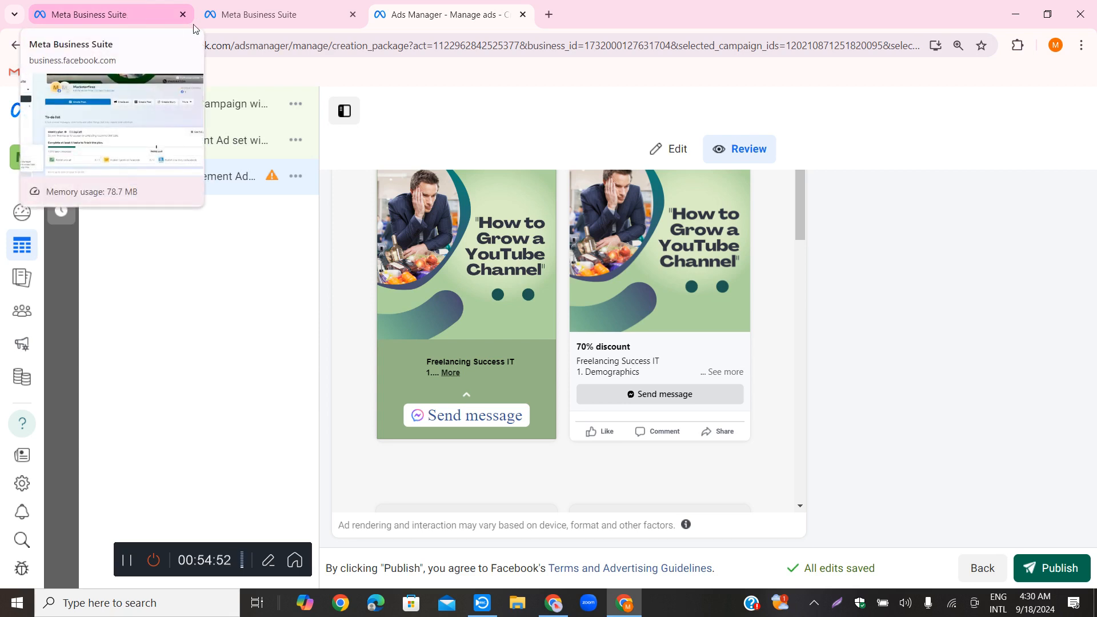
{"action": "left_click", "coordinate": [126, 15]}
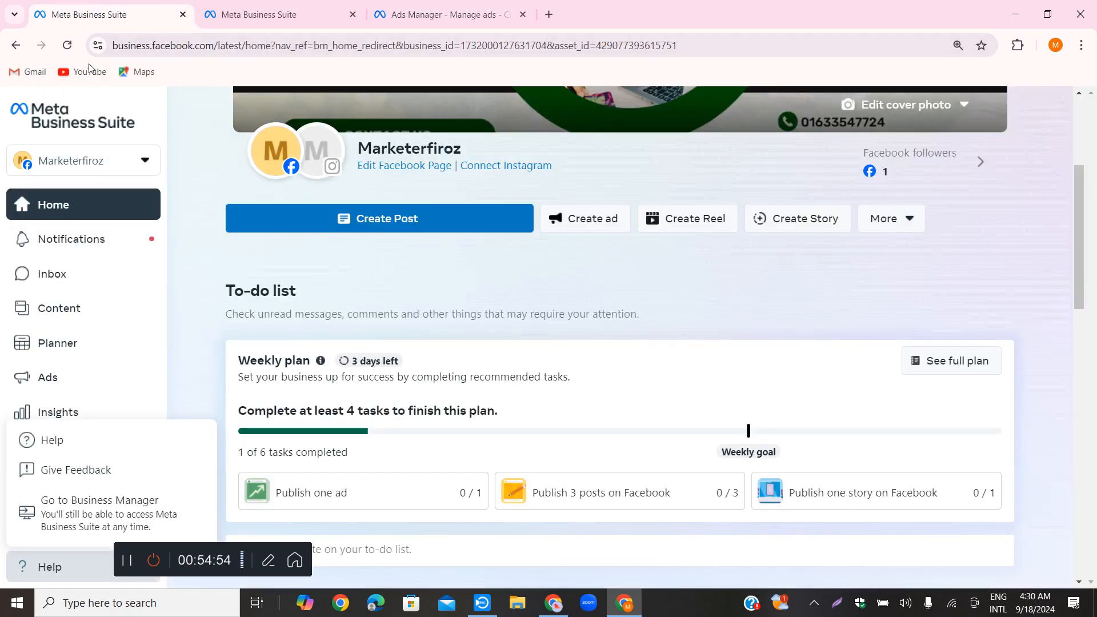
{"action": "left_click", "coordinate": [226, 17]}
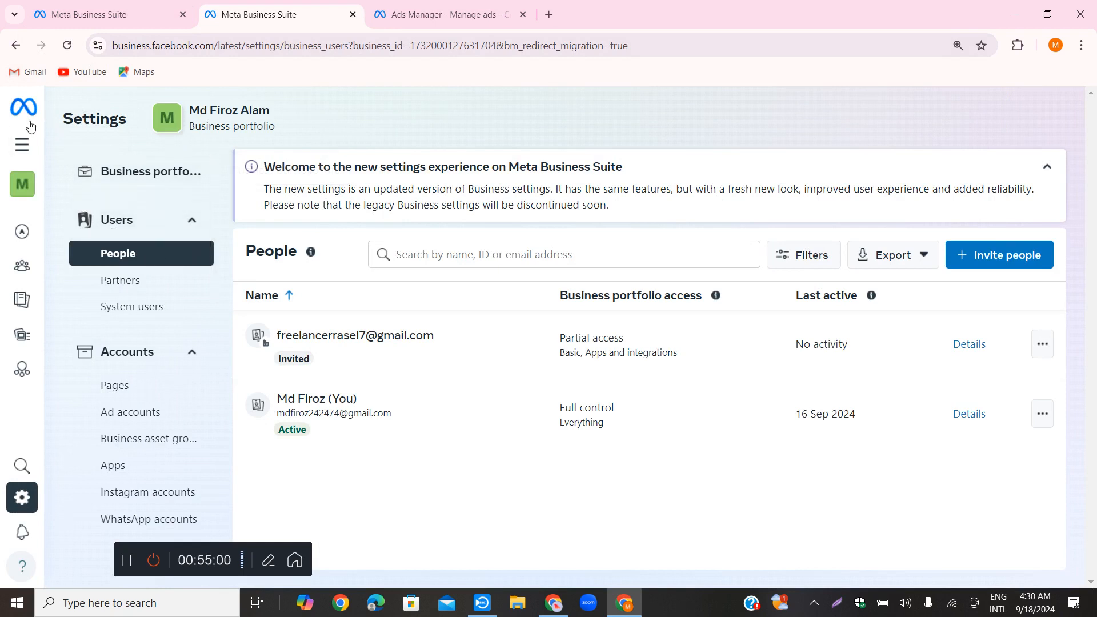
{"action": "mouse_move", "coordinate": [26, 141]}
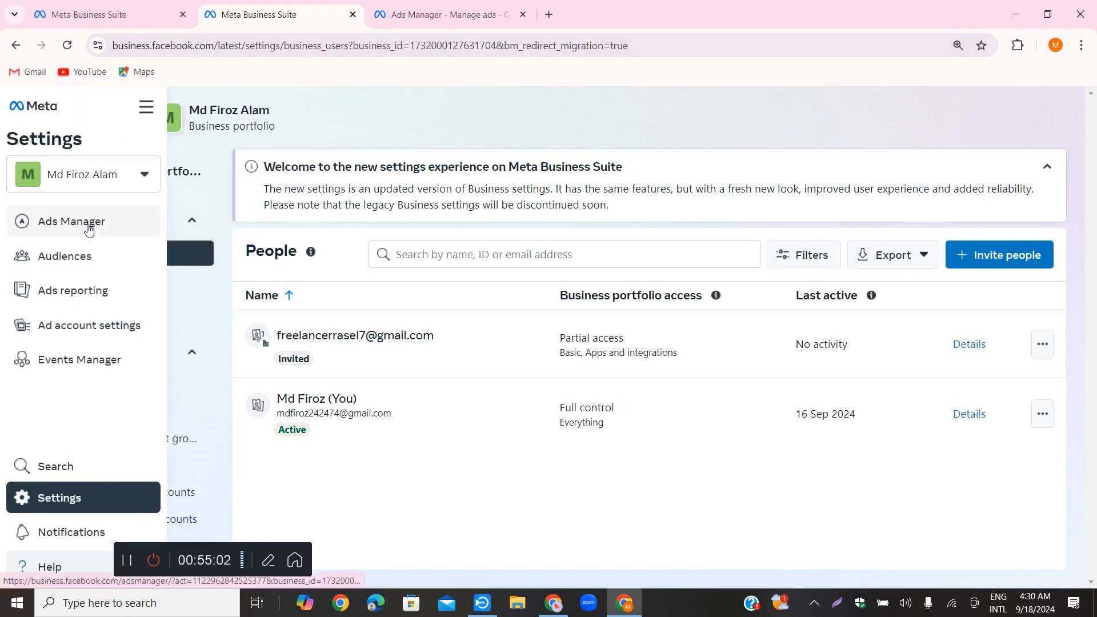
{"action": "left_click", "coordinate": [91, 220]}
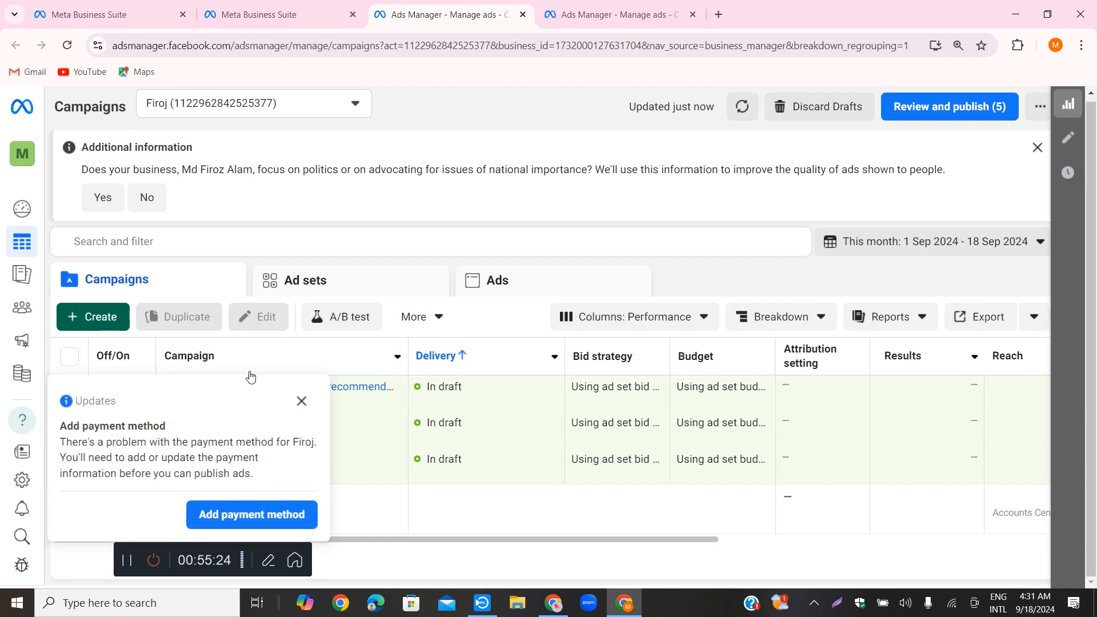
{"action": "left_click", "coordinate": [305, 405]}
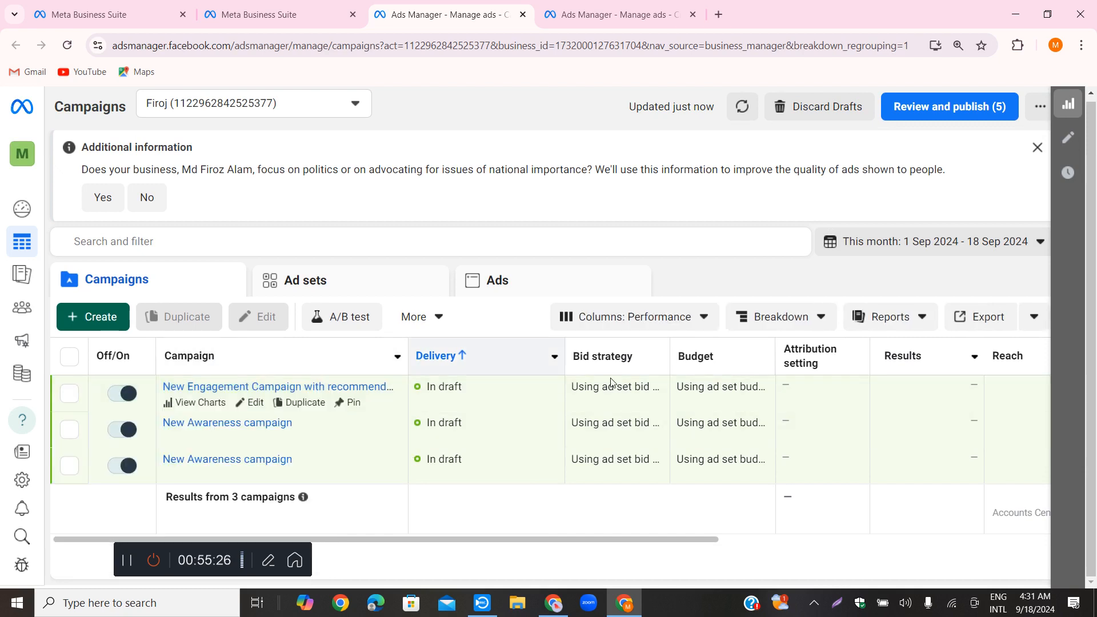